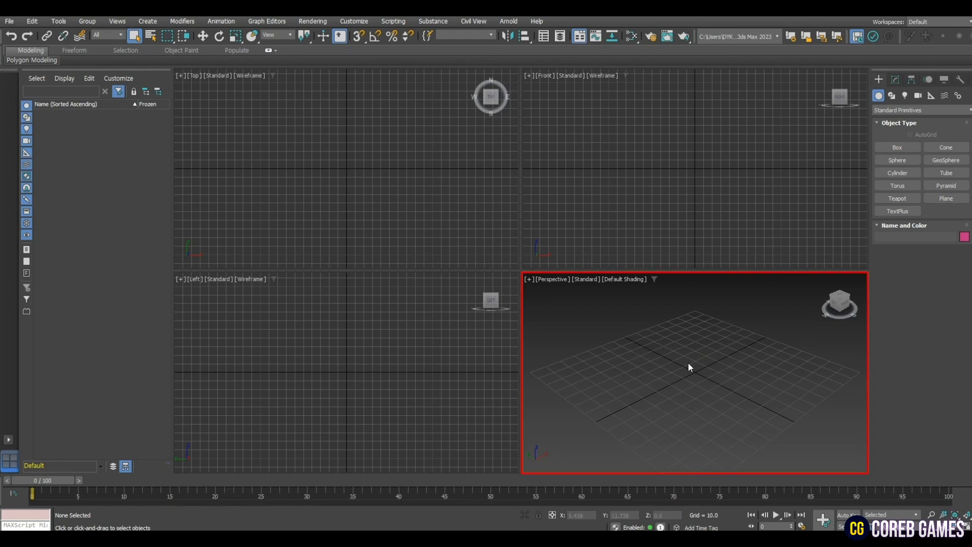
- Maximize the Perspective view and draw a helix spline centred on the grid origin, with a base radius of about 40
{"action": "key", "text": "alt+w"}
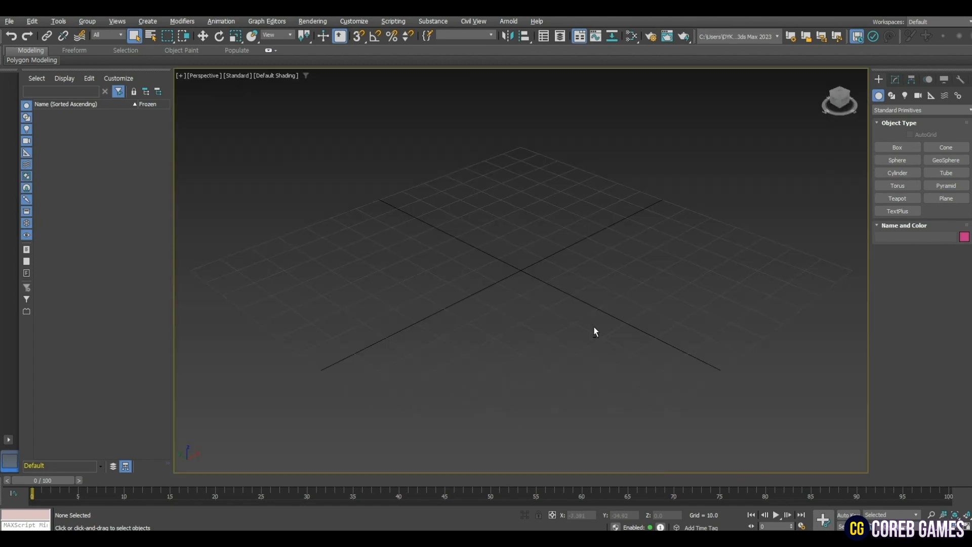
{"action": "middle_click_drag", "start_coordinate": [596, 332], "coordinate": [574, 343], "text": "alt"}
{"action": "left_click", "coordinate": [892, 95]}
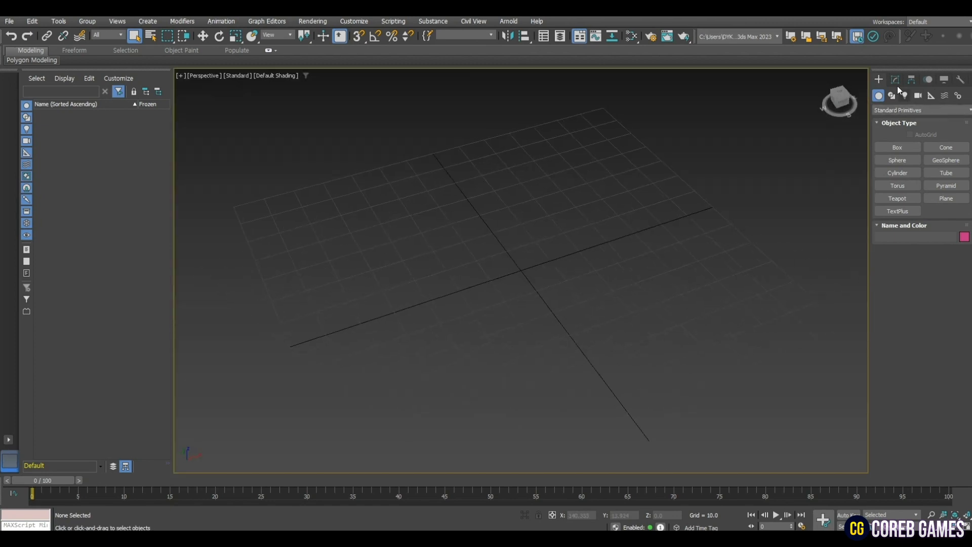
{"action": "left_click", "coordinate": [946, 211]}
{"action": "middle_click_drag", "start_coordinate": [643, 299], "coordinate": [617, 280], "text": "alt"}
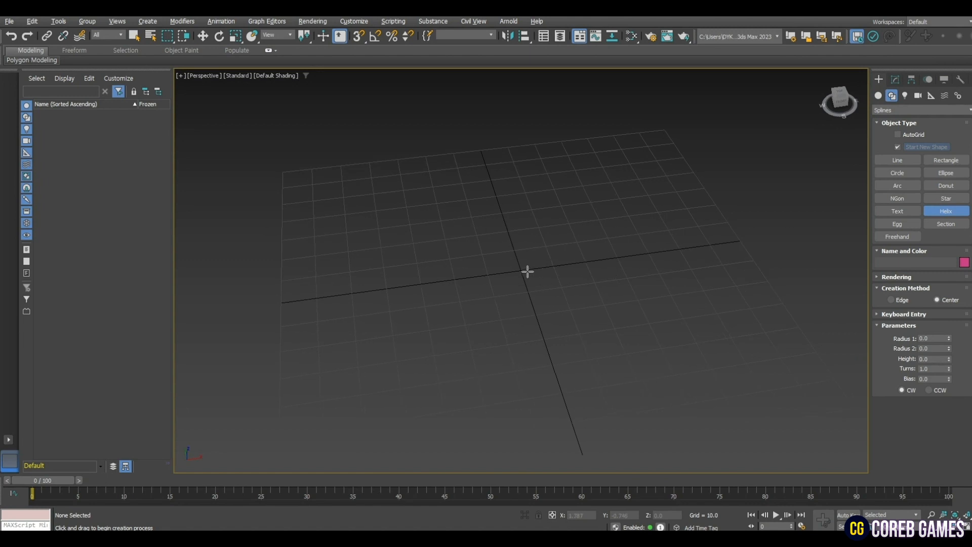
{"action": "left_click_drag", "start_coordinate": [520, 270], "coordinate": [615, 341]}
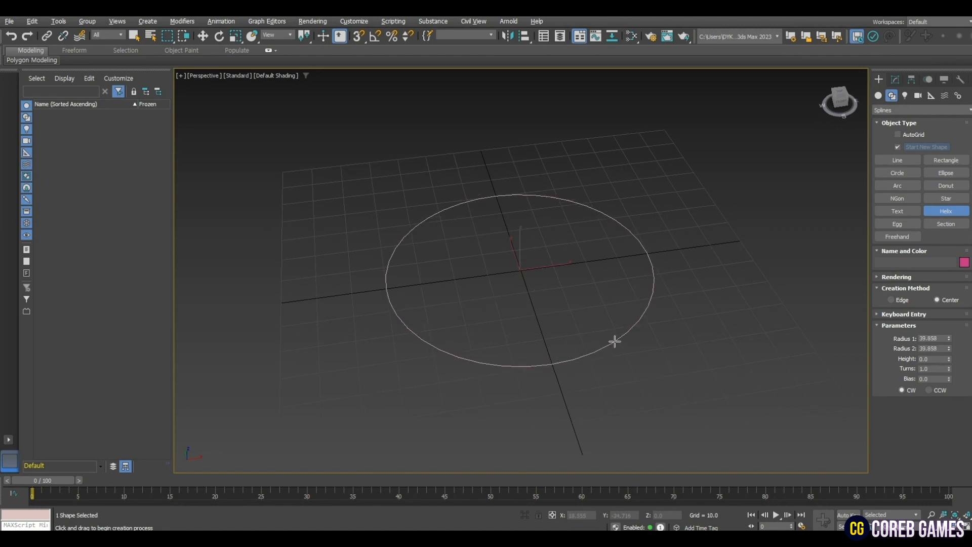
{"action": "left_click", "coordinate": [576, 182]}
- Adjust the helix to Radius 1 of 33.481, Radius 2 of 0, 2.2 turns and a bias of about -0.03
{"action": "middle_click_drag", "start_coordinate": [694, 338], "coordinate": [692, 308], "text": "alt"}
{"action": "left_click_drag", "start_coordinate": [950, 339], "coordinate": [951, 351]}
{"action": "left_click_drag", "start_coordinate": [930, 252], "coordinate": [946, 307]}
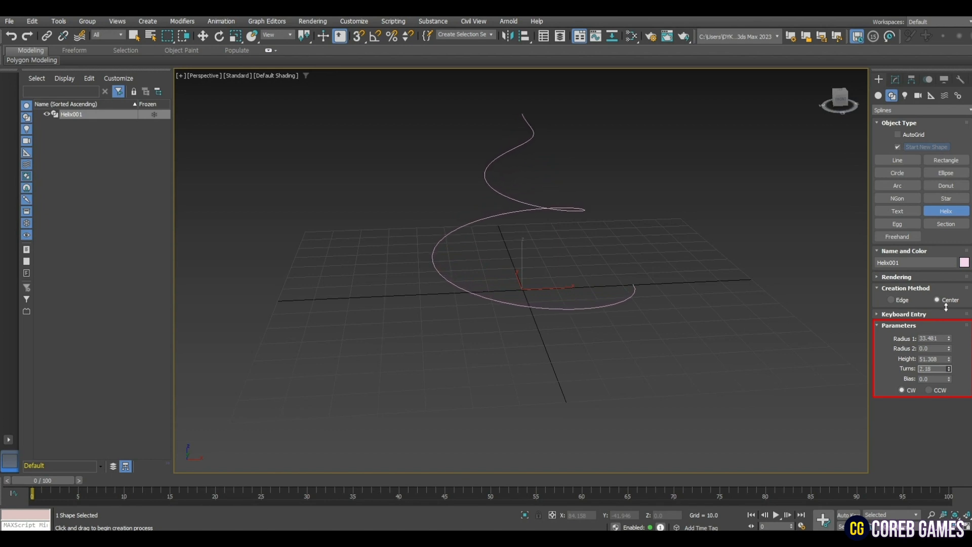
{"action": "left_click_drag", "start_coordinate": [949, 380], "coordinate": [949, 383]}
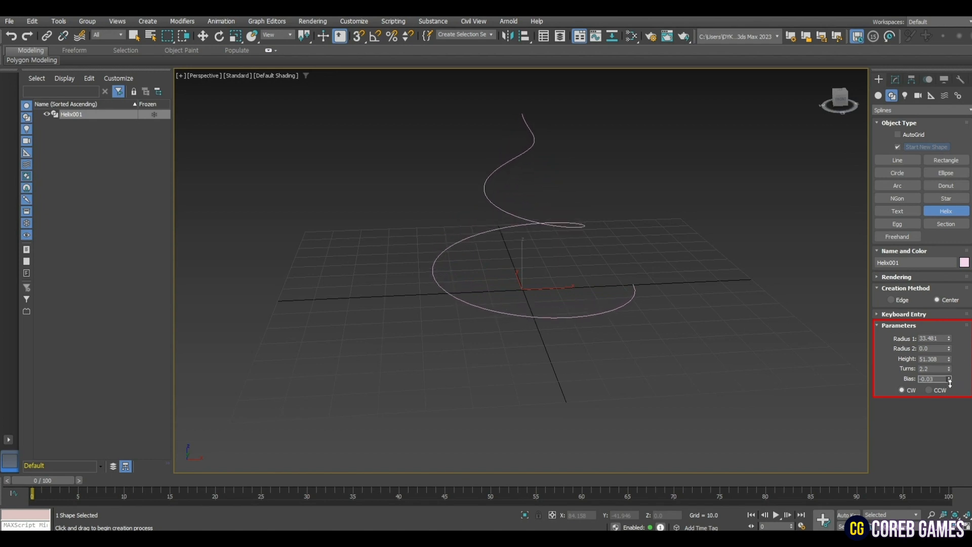
{"action": "mouse_move", "coordinate": [699, 339]}
{"action": "middle_mouse_down", "text": "alt"}
{"action": "mouse_move", "coordinate": [599, 353]}
{"action": "mouse_move", "coordinate": [703, 343]}
{"action": "middle_mouse_up", "text": "alt"}
{"action": "key", "text": "w"}
- Create a long, narrow plane in front of the helix, about 5.3 by 168, with 4 length and 62 width segments
{"action": "middle_click_drag", "start_coordinate": [729, 150], "coordinate": [752, 148], "text": "alt"}
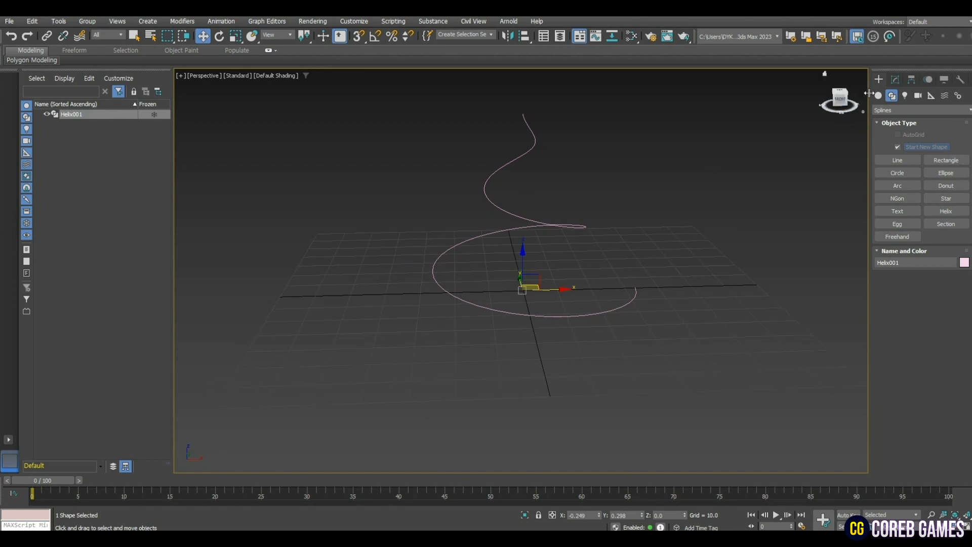
{"action": "left_click", "coordinate": [879, 95]}
{"action": "left_click", "coordinate": [947, 198]}
{"action": "middle_click_drag", "start_coordinate": [582, 373], "coordinate": [583, 336], "text": "alt"}
{"action": "left_click_drag", "start_coordinate": [434, 333], "coordinate": [825, 299]}
{"action": "left_click_drag", "start_coordinate": [955, 300], "coordinate": [960, 332]}
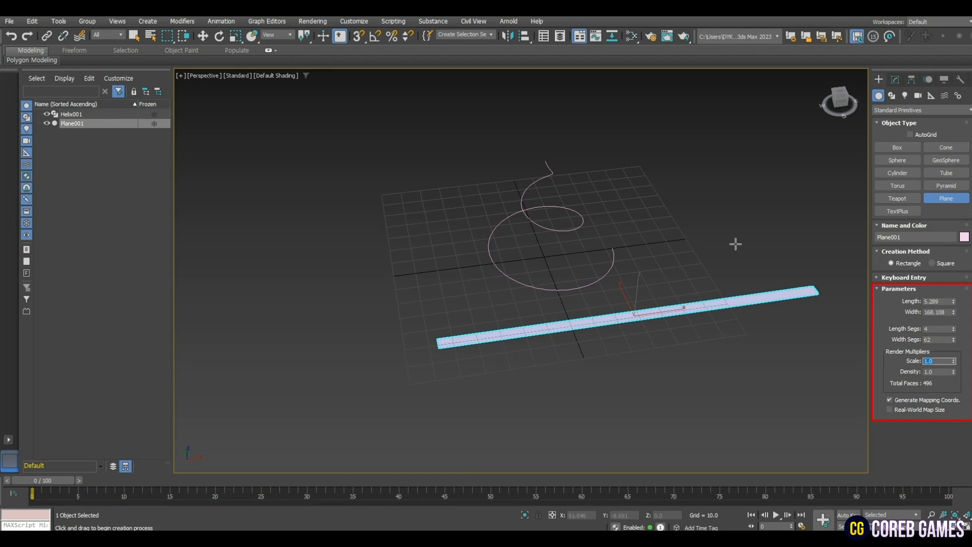
{"action": "scroll", "coordinate": [613, 363], "scroll_direction": "up", "scroll_amount": 5}
{"action": "key", "text": "w"}
- Display the Perspective view in wireframe and centre the plane at X 0, Y 0
{"action": "left_click", "coordinate": [276, 76]}
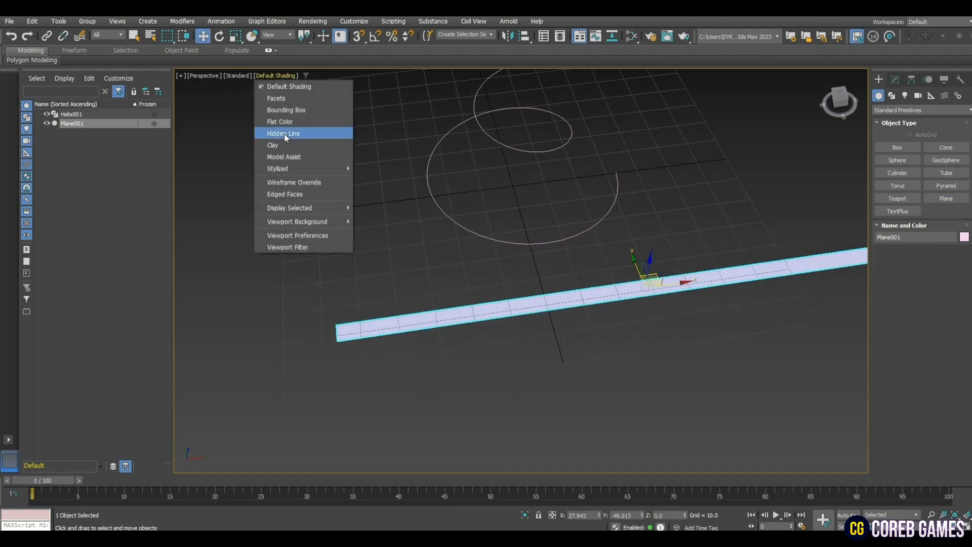
{"action": "left_click", "coordinate": [294, 183]}
{"action": "scroll", "coordinate": [686, 385], "scroll_direction": "down", "scroll_amount": 3}
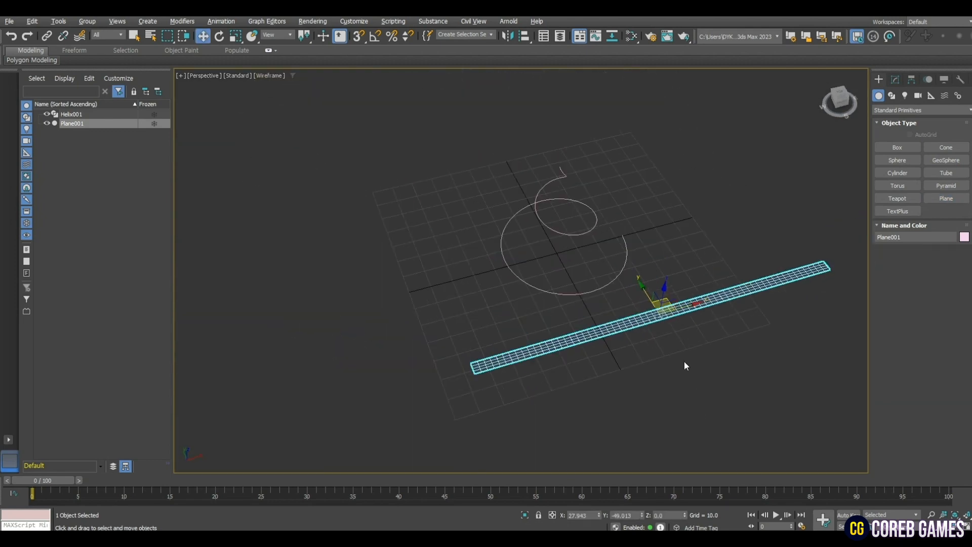
{"action": "middle_click_drag", "start_coordinate": [685, 366], "coordinate": [553, 357], "text": "alt"}
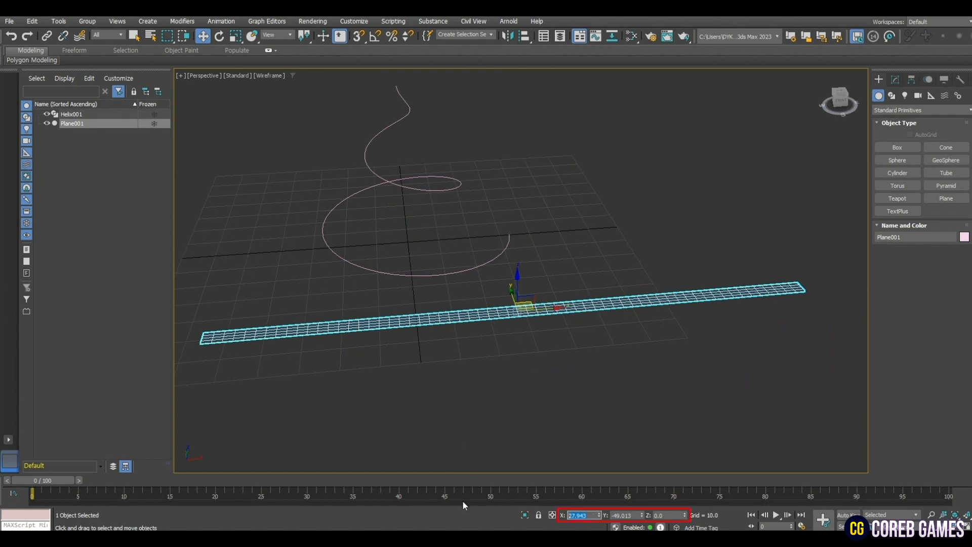
{"action": "type", "text": "0"}
{"action": "key", "text": "Tab"}
{"action": "type", "text": "0"}
{"action": "key", "text": "Tab"}
{"action": "middle_click_drag", "start_coordinate": [530, 309], "coordinate": [572, 324], "text": "alt"}
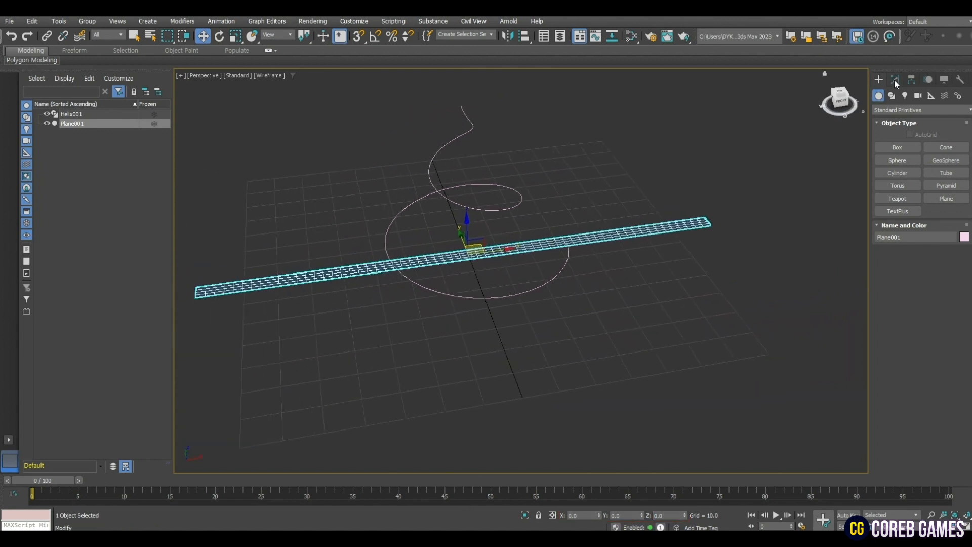
- Apply an Unwrap UVW modifier to the plane and check its layout in the UV Editor
{"action": "left_click", "coordinate": [895, 80]}
{"action": "left_click", "coordinate": [919, 108]}
{"action": "key", "text": "u"}
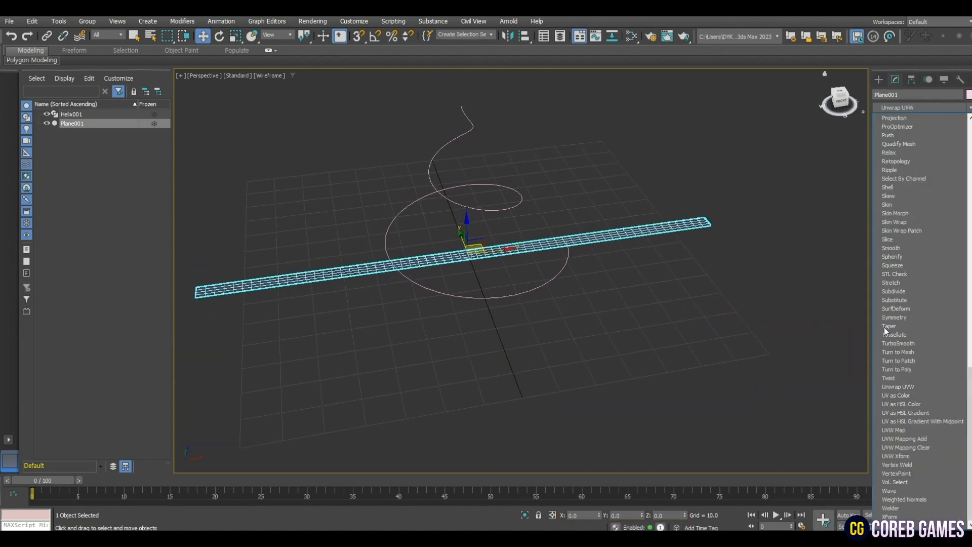
{"action": "left_click", "coordinate": [899, 387]}
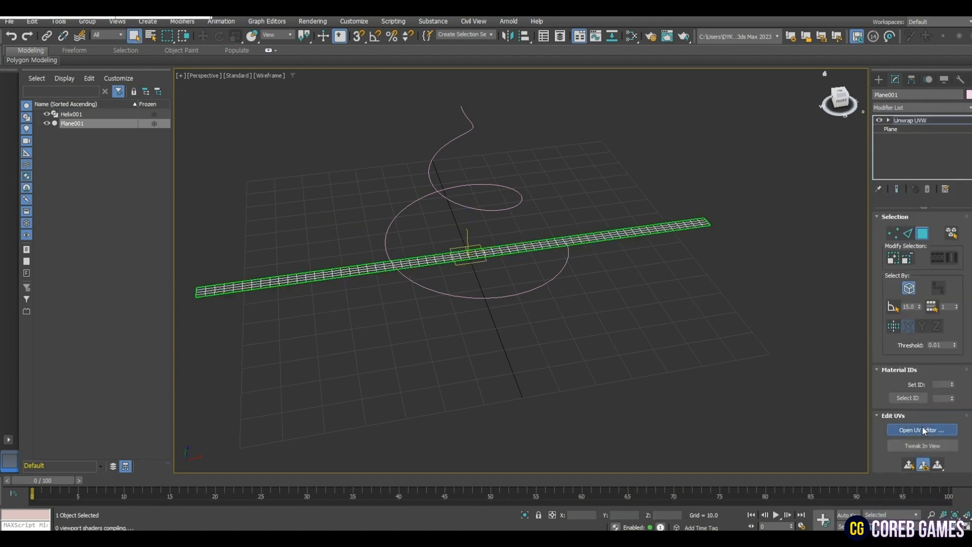
{"action": "left_click", "coordinate": [922, 429]}
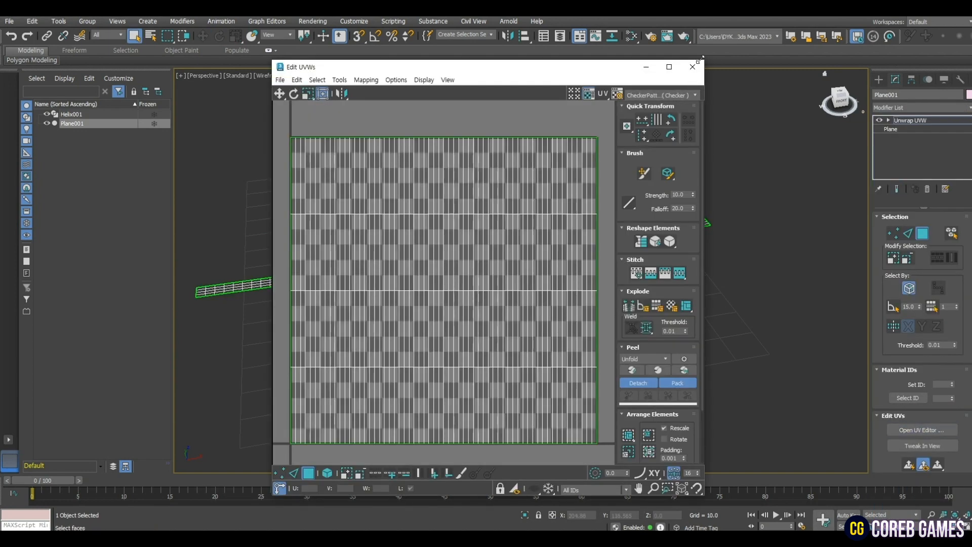
{"action": "left_click", "coordinate": [693, 66]}
- Convert the unwrapped plane to an editable poly
{"action": "right_click", "coordinate": [321, 254]}
{"action": "mouse_move", "coordinate": [370, 382]}
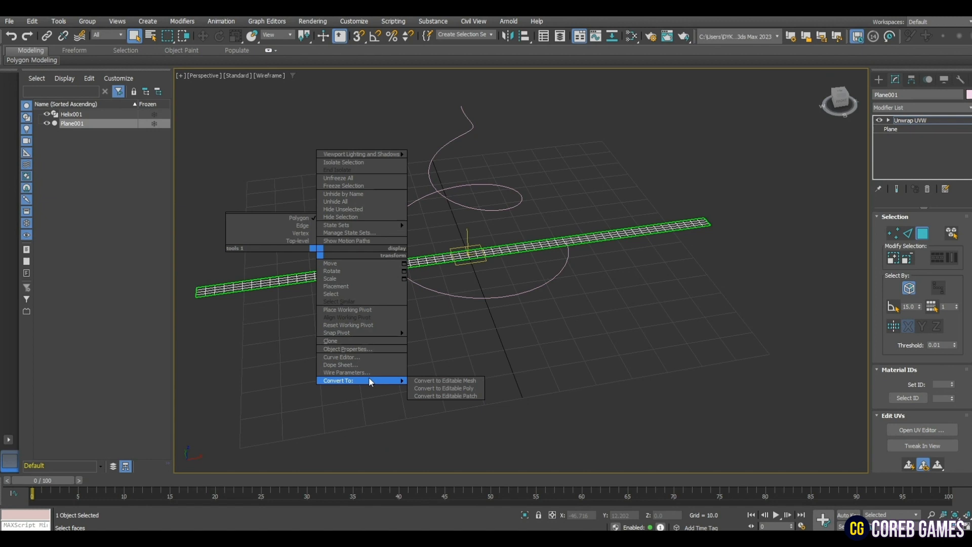
{"action": "left_click", "coordinate": [444, 389]}
- Apply a PathDeform (WSM) modifier to the plane and pick the helix as its path
{"action": "left_click", "coordinate": [920, 107]}
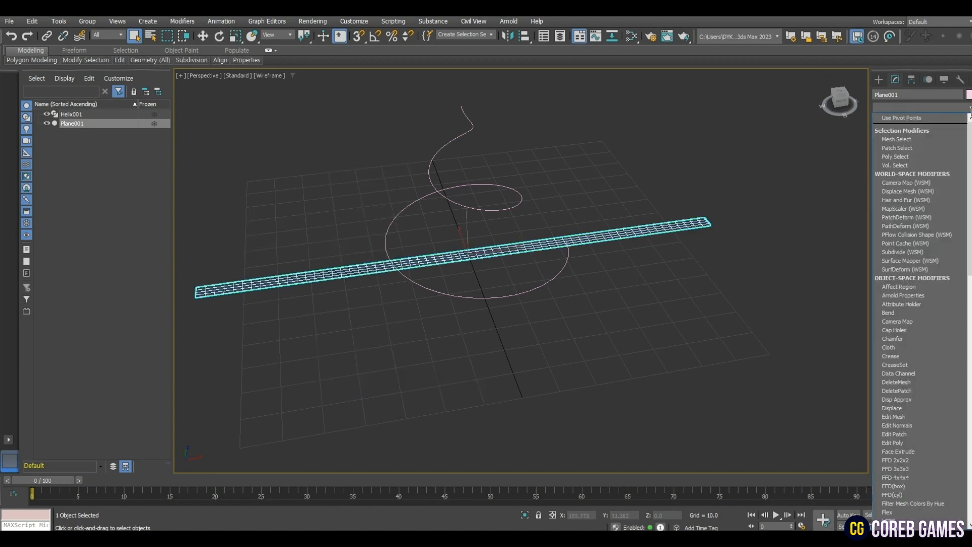
{"action": "key", "text": "p"}
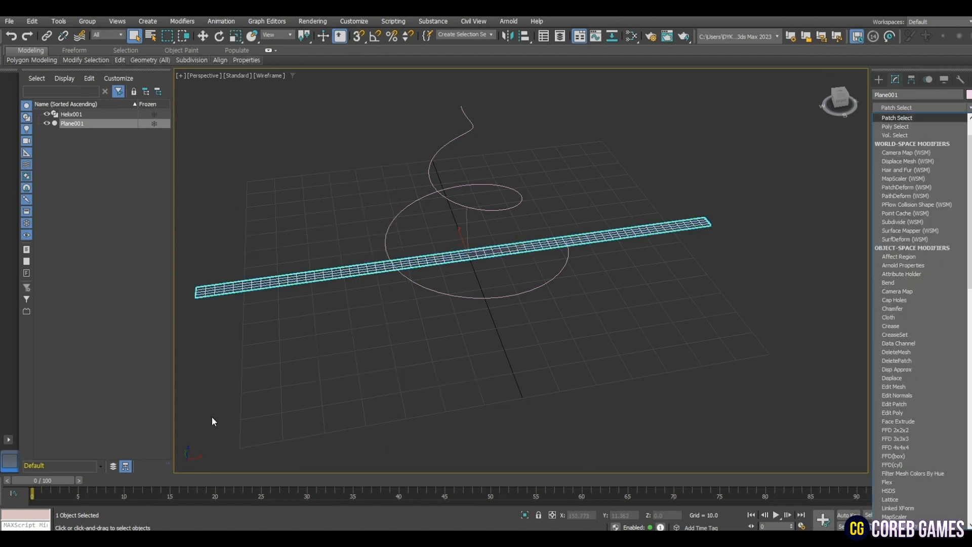
{"action": "left_click", "coordinate": [927, 238]}
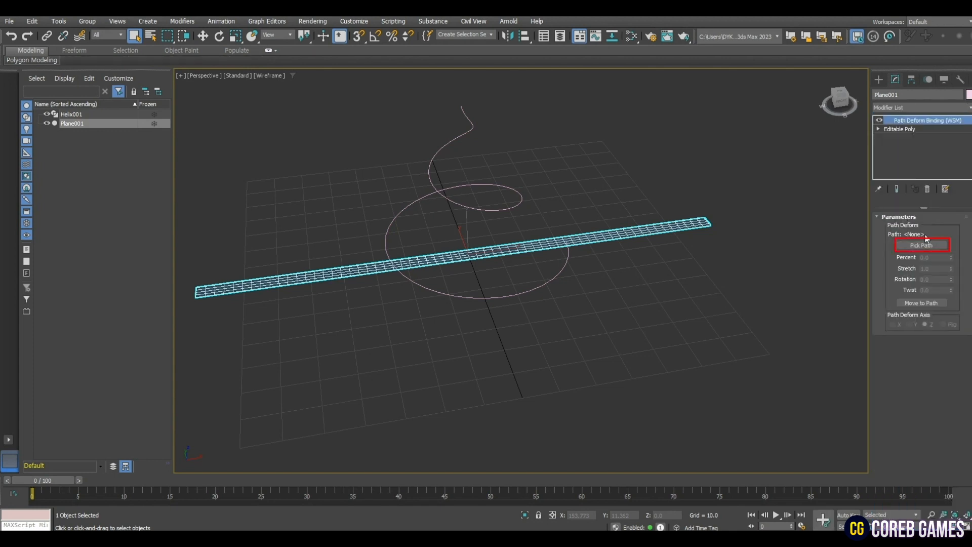
{"action": "left_click", "coordinate": [922, 246]}
{"action": "left_click", "coordinate": [511, 205]}
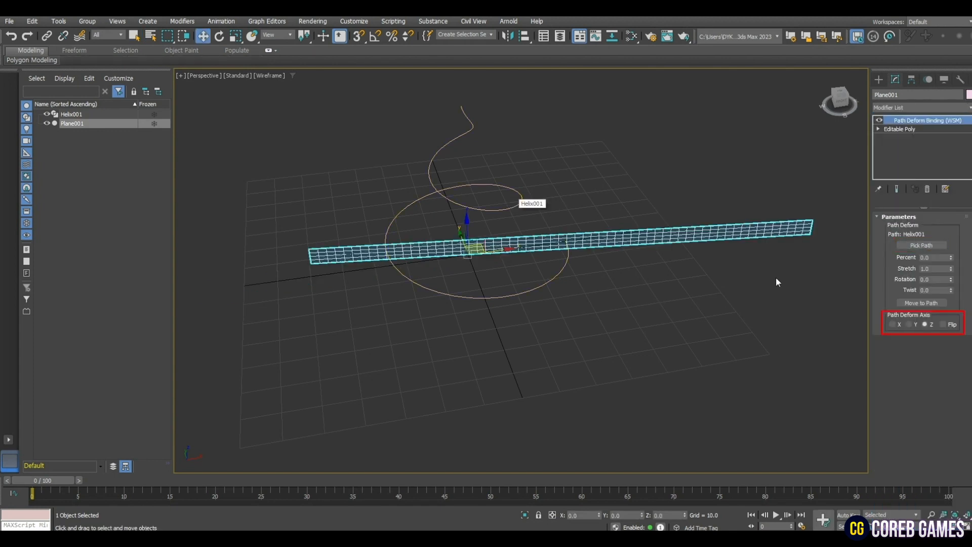
- Set the path deform axis to X, with Percent 49.0 and Stretch 1.481, so the strip covers the whole helix
{"action": "left_click", "coordinate": [914, 324]}
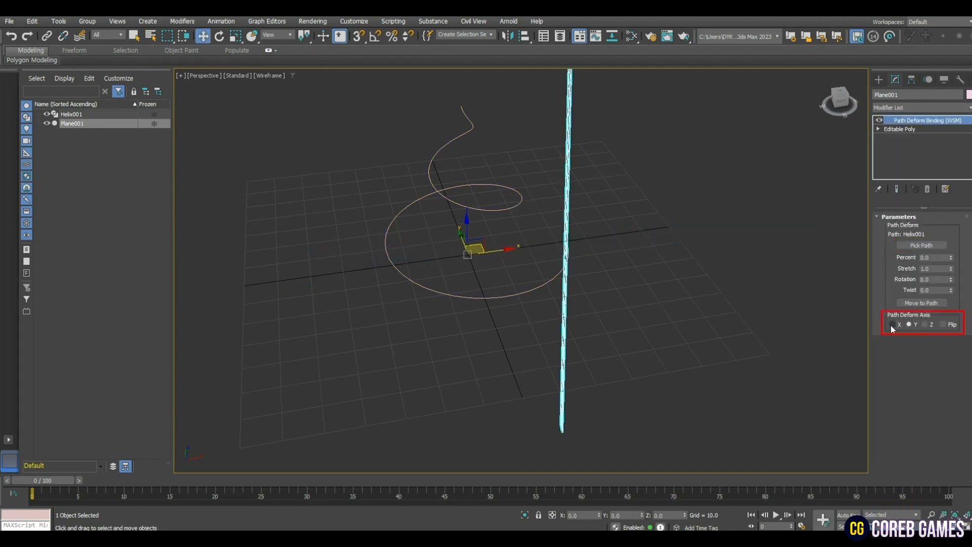
{"action": "left_click", "coordinate": [893, 325]}
{"action": "left_click_drag", "start_coordinate": [951, 264], "coordinate": [926, 204]}
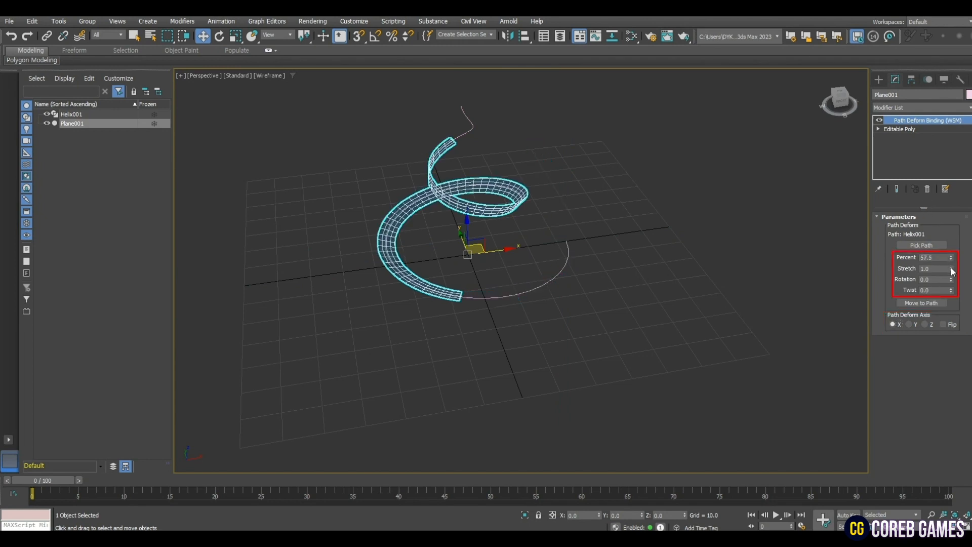
{"action": "mouse_move", "coordinate": [953, 272]}
{"action": "left_mouse_down"}
{"action": "mouse_move", "coordinate": [949, 255]}
{"action": "mouse_move", "coordinate": [952, 264]}
{"action": "left_mouse_up"}
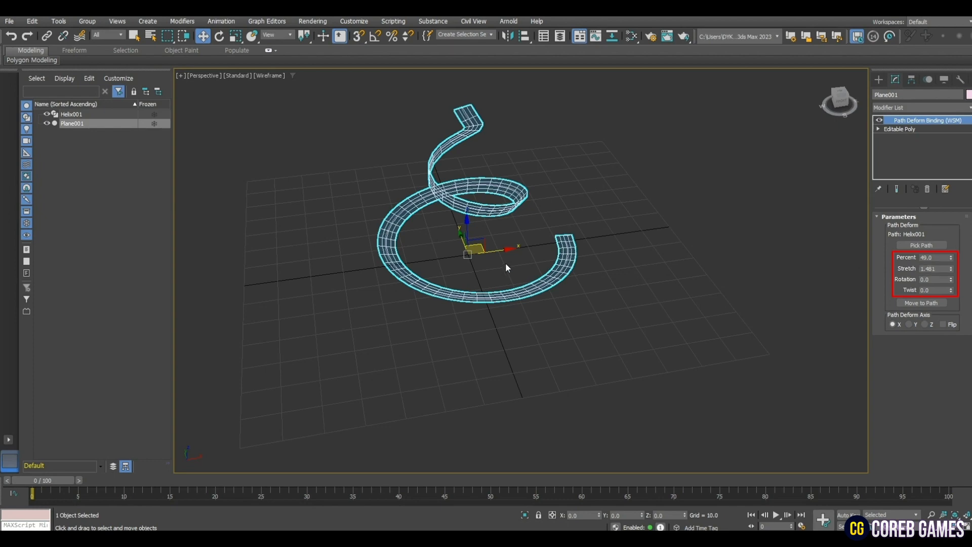
- Collapse the path deform modifier into the strip's editable poly
{"action": "mouse_move", "coordinate": [506, 267]}
{"action": "middle_mouse_down", "text": "alt"}
{"action": "mouse_move", "coordinate": [460, 285]}
{"action": "mouse_move", "coordinate": [449, 259]}
{"action": "mouse_move", "coordinate": [542, 269]}
{"action": "mouse_move", "coordinate": [638, 260]}
{"action": "mouse_move", "coordinate": [516, 267]}
{"action": "middle_mouse_up", "text": "alt"}
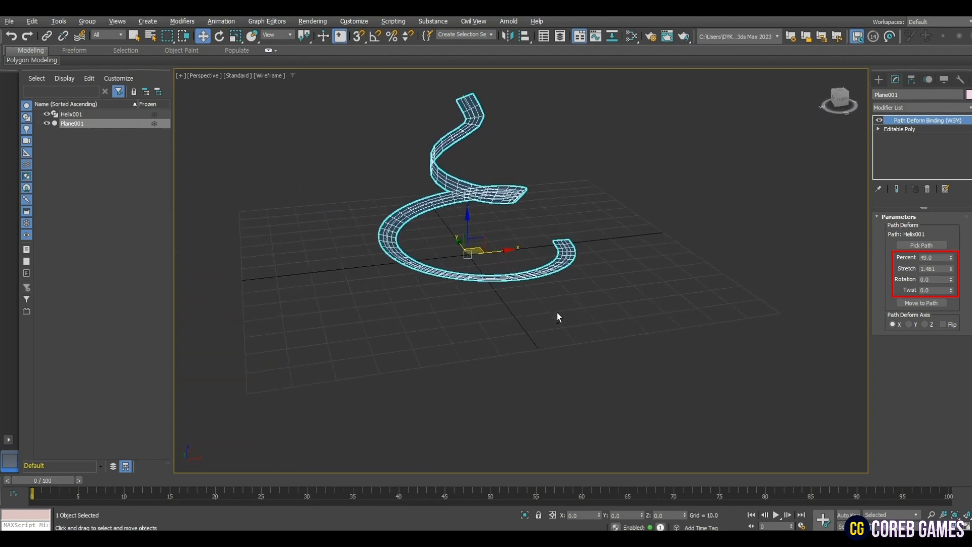
{"action": "middle_click_drag", "start_coordinate": [558, 317], "coordinate": [542, 329], "text": "alt"}
{"action": "right_click", "coordinate": [905, 122]}
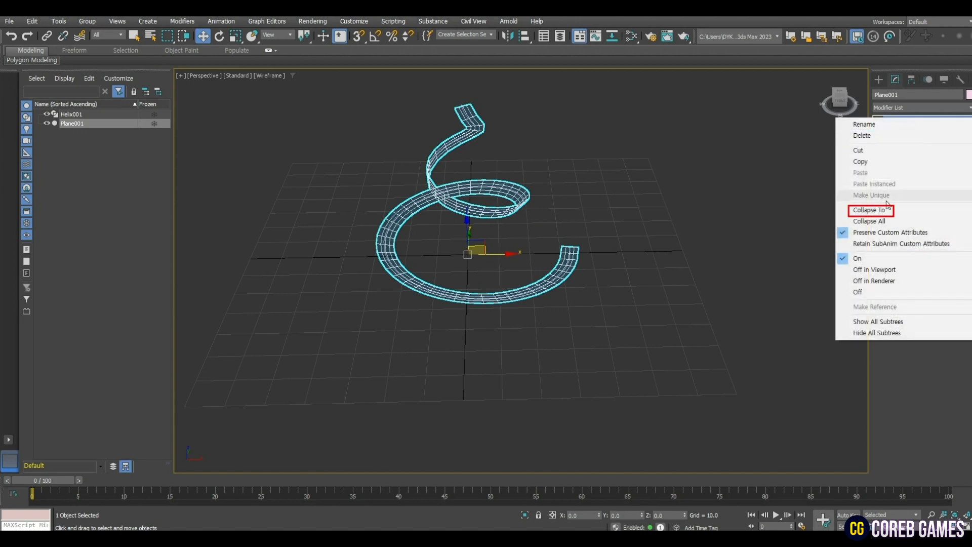
{"action": "left_click", "coordinate": [866, 204]}
{"action": "left_click", "coordinate": [535, 316]}
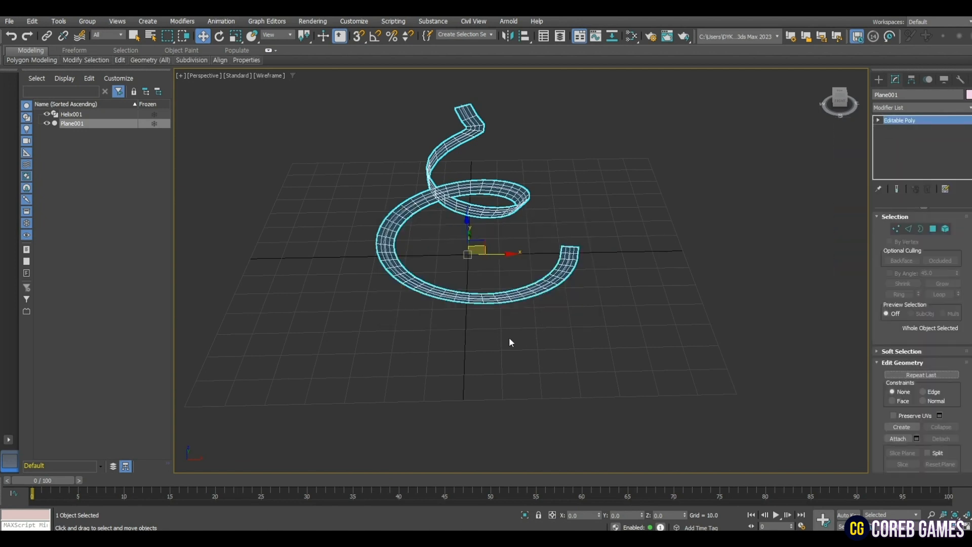
- Move the spiral strip aside along X and delete the helix spline
{"action": "left_click_drag", "start_coordinate": [503, 260], "coordinate": [420, 276]}
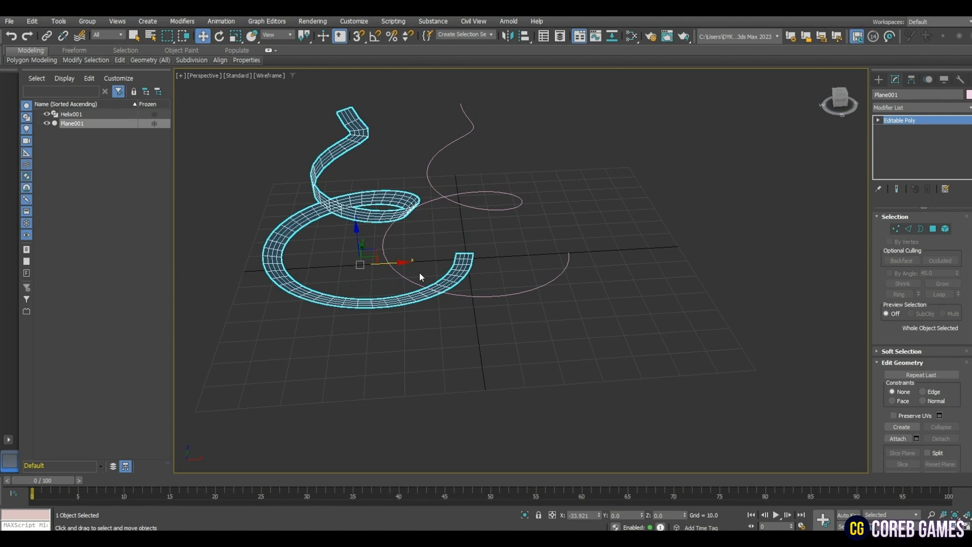
{"action": "left_click", "coordinate": [538, 306]}
{"action": "key", "text": "Delete"}
- Return the spiral strip to the origin by setting its X position to 0
{"action": "left_click", "coordinate": [448, 288]}
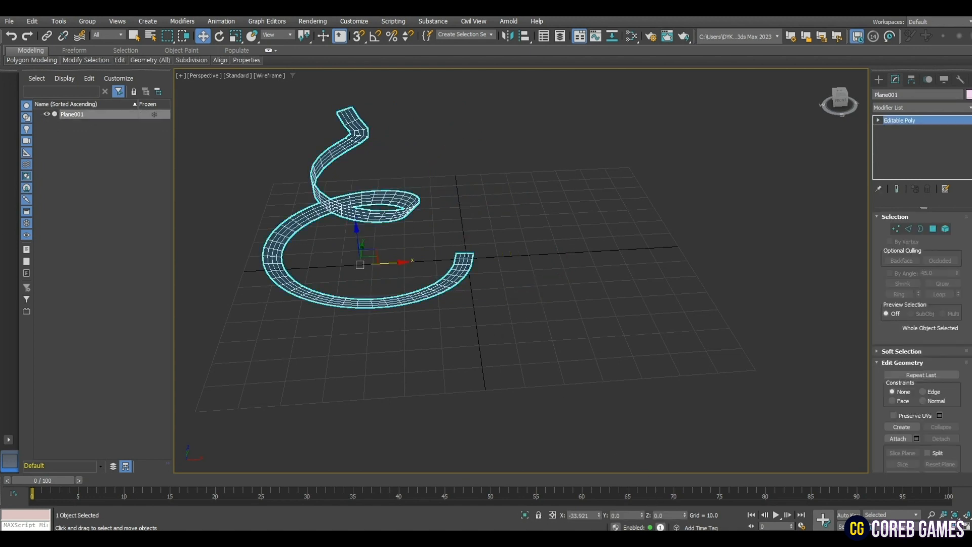
{"action": "type", "text": "0"}
{"action": "key", "text": "Tab"}
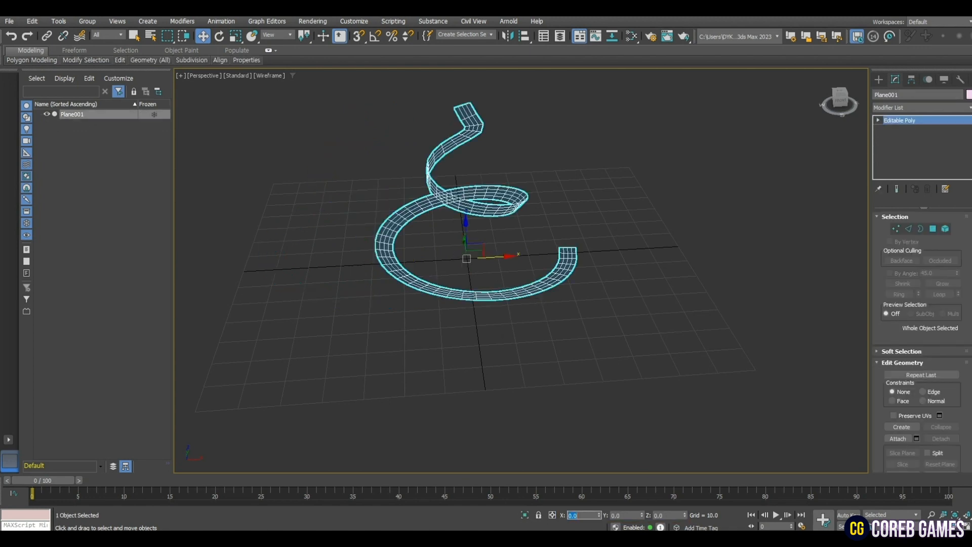
- Export the spiral strip as an Autodesk FBX file named SM_Helix in the export folder
{"action": "middle_click_drag", "start_coordinate": [548, 388], "coordinate": [465, 374], "text": "alt"}
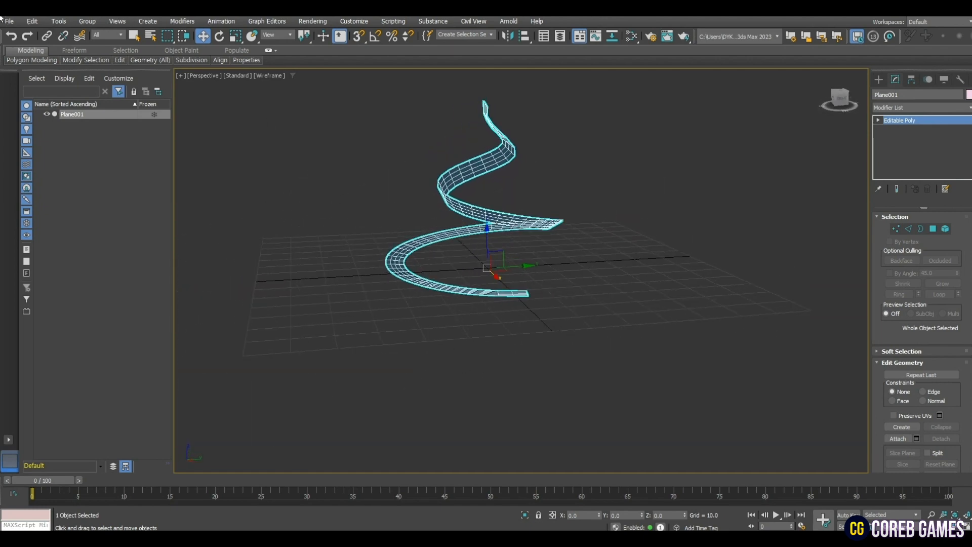
{"action": "left_click", "coordinate": [9, 22]}
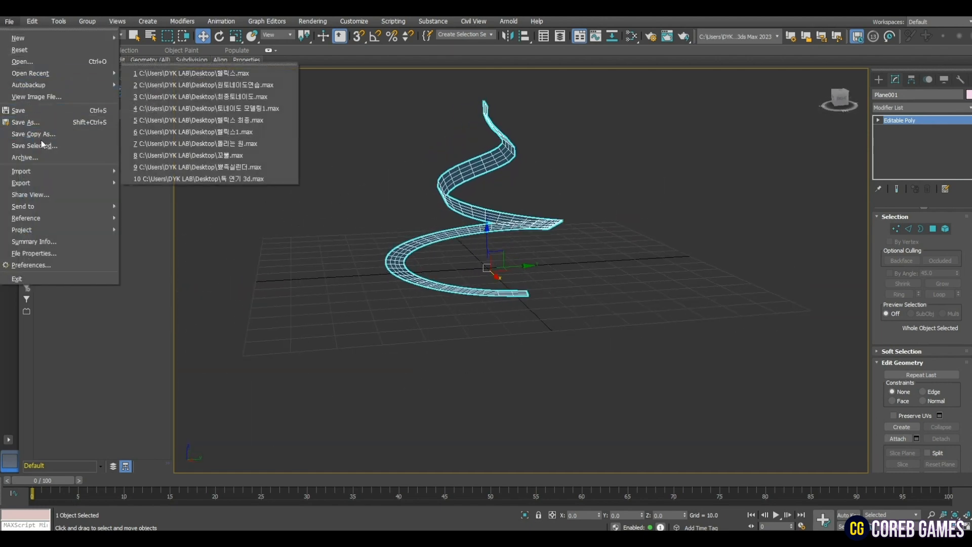
{"action": "mouse_move", "coordinate": [51, 183]}
{"action": "left_click", "coordinate": [150, 196]}
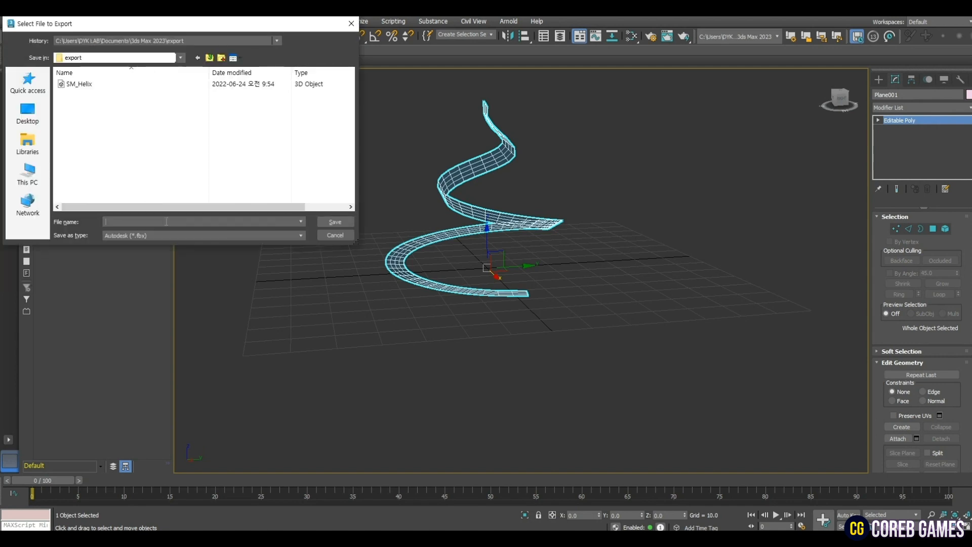
{"action": "type", "text": "SM"}
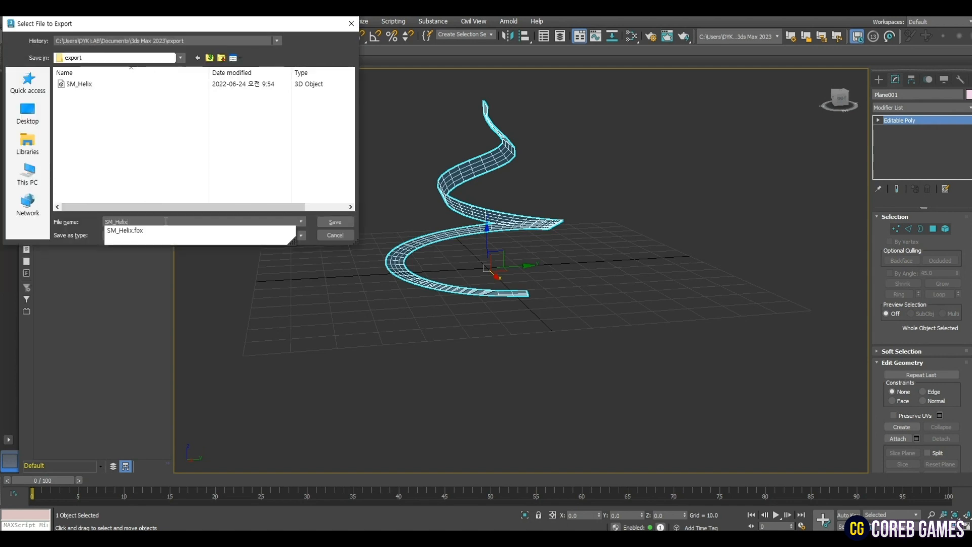
{"action": "type", "text": "_Helix"}
{"action": "key", "text": "Return"}
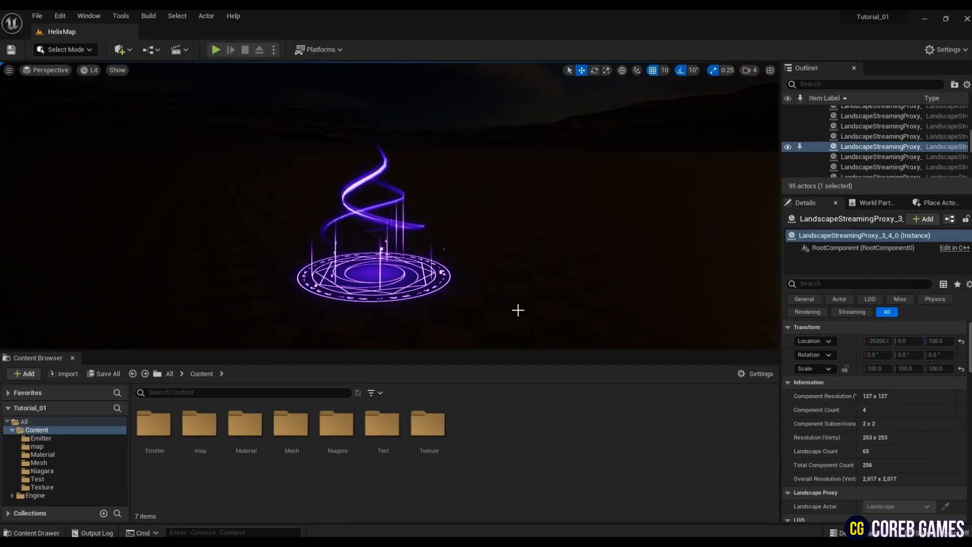
- Create a material named M_Helix in the Test folder and open it for editing
{"action": "double_click", "coordinate": [384, 428]}
{"action": "right_click", "coordinate": [318, 479]}
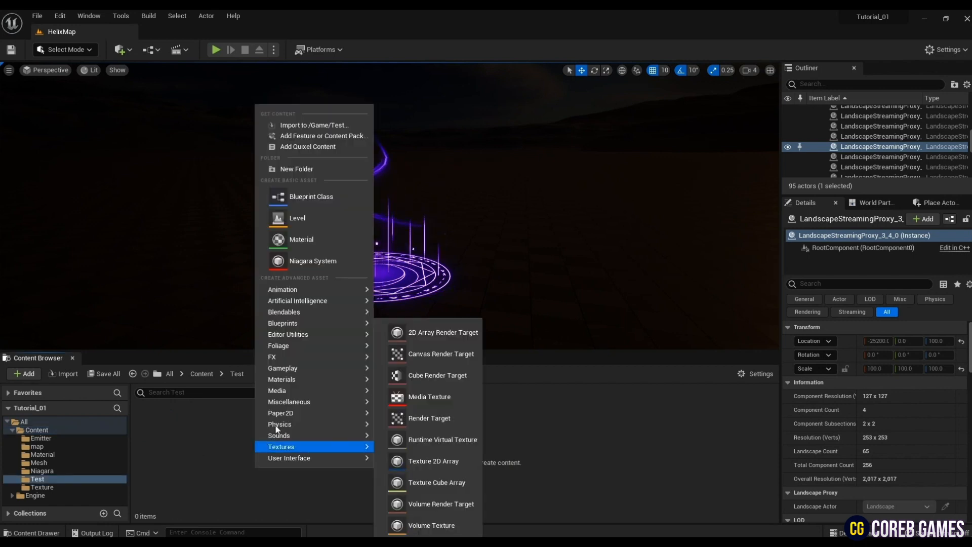
{"action": "left_click", "coordinate": [327, 249]}
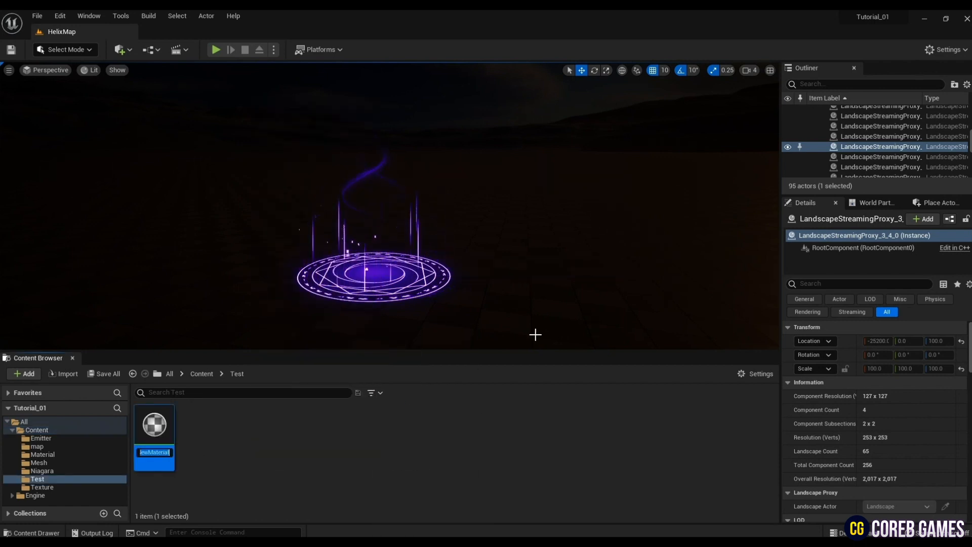
{"action": "type", "text": "M_Helix"}
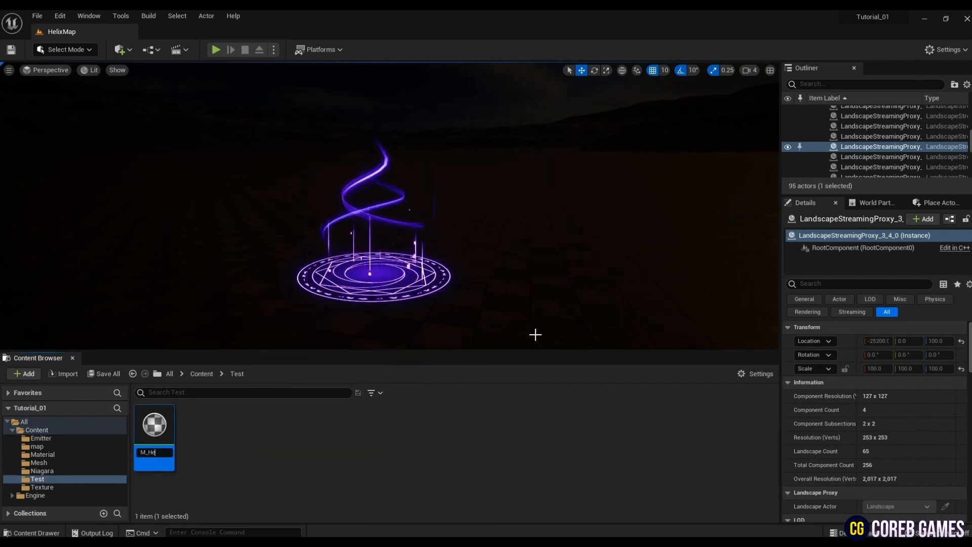
{"action": "key", "text": "Return"}
{"action": "double_click", "coordinate": [154, 428]}
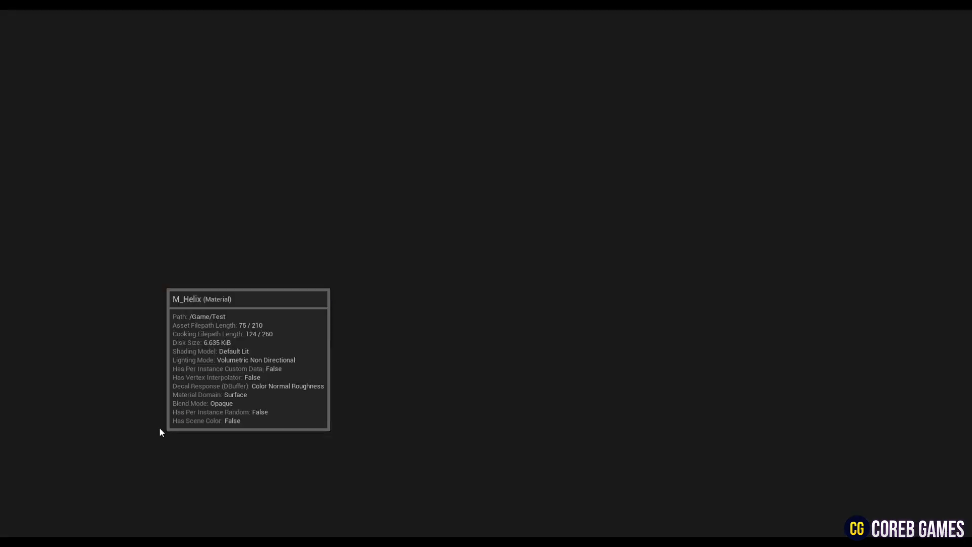
{"action": "left_click_drag", "start_coordinate": [75, 51], "coordinate": [167, 32]}
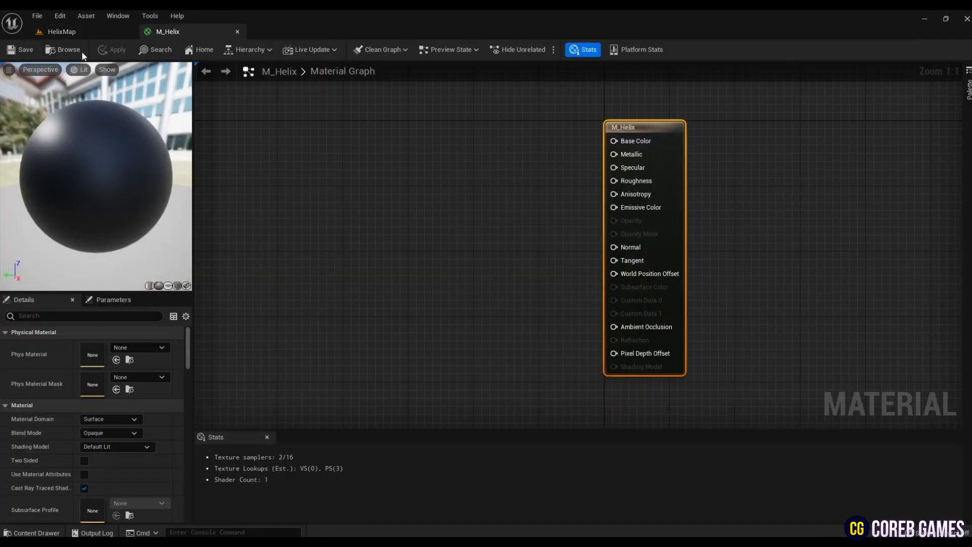
- Go to the Texture folder, preview the T_Glow2 texture, and return to the level
{"action": "left_click", "coordinate": [62, 31]}
{"action": "left_click", "coordinate": [167, 487]}
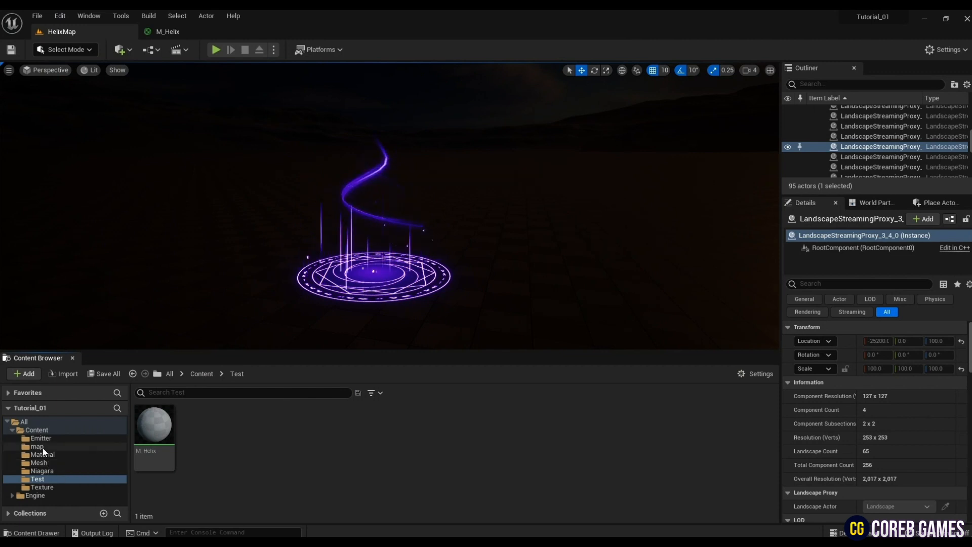
{"action": "left_click", "coordinate": [41, 487]}
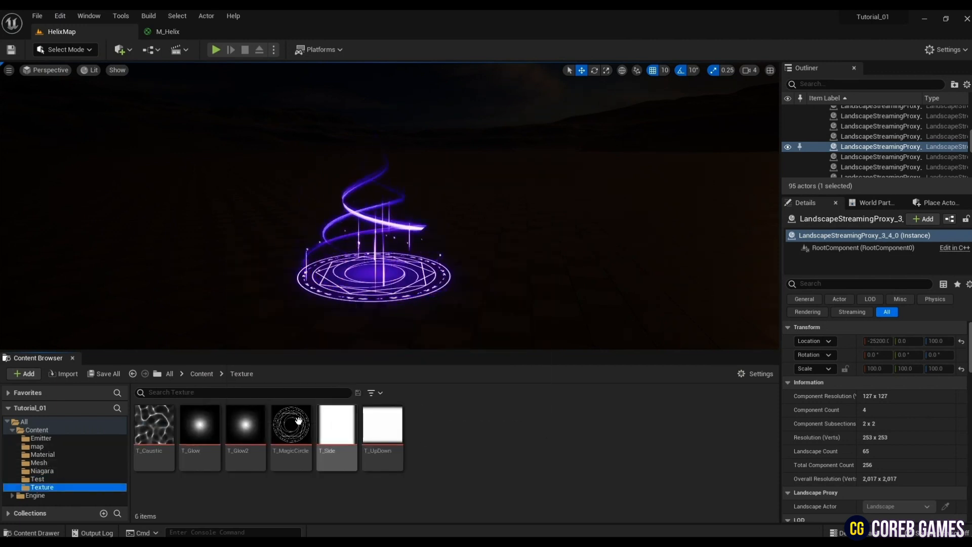
{"action": "left_click", "coordinate": [255, 423]}
{"action": "double_click", "coordinate": [255, 423]}
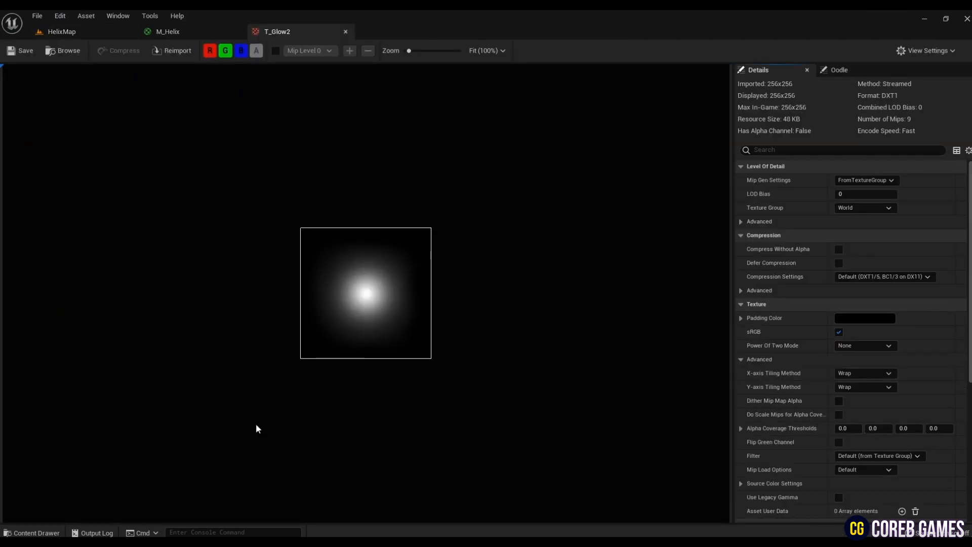
{"action": "left_click", "coordinate": [315, 30]}
{"action": "left_click", "coordinate": [82, 35]}
- Add a Texture Sample node using the T_Glow texture to the M_Helix graph, to the left of the material output node
{"action": "left_click", "coordinate": [218, 430]}
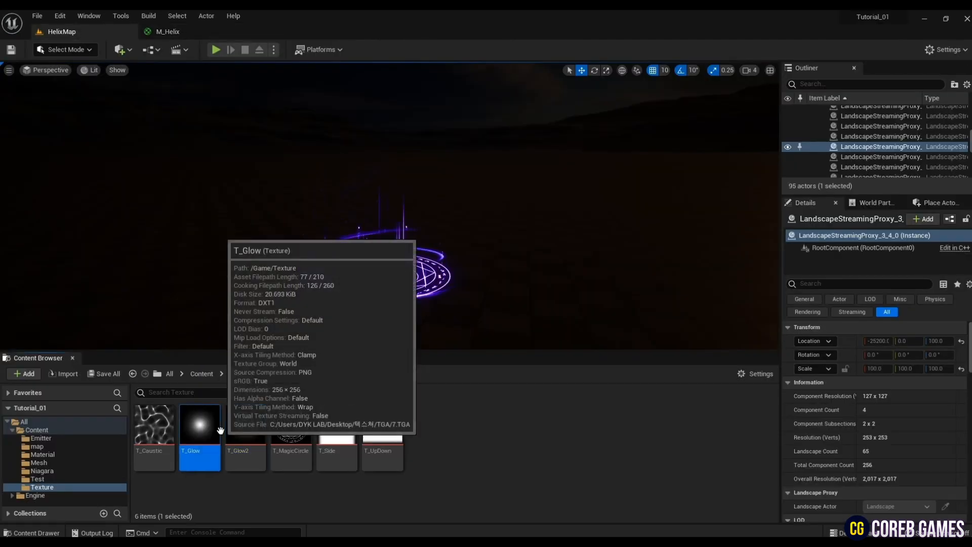
{"action": "left_click", "coordinate": [205, 28]}
{"action": "key", "text": "t"}
{"action": "left_click", "coordinate": [373, 196]}
{"action": "right_click_drag", "start_coordinate": [526, 263], "coordinate": [558, 271]}
{"action": "left_click_drag", "start_coordinate": [445, 208], "coordinate": [407, 181]}
{"action": "left_click", "coordinate": [539, 222]}
{"action": "right_click_drag", "start_coordinate": [539, 222], "coordinate": [583, 233]}
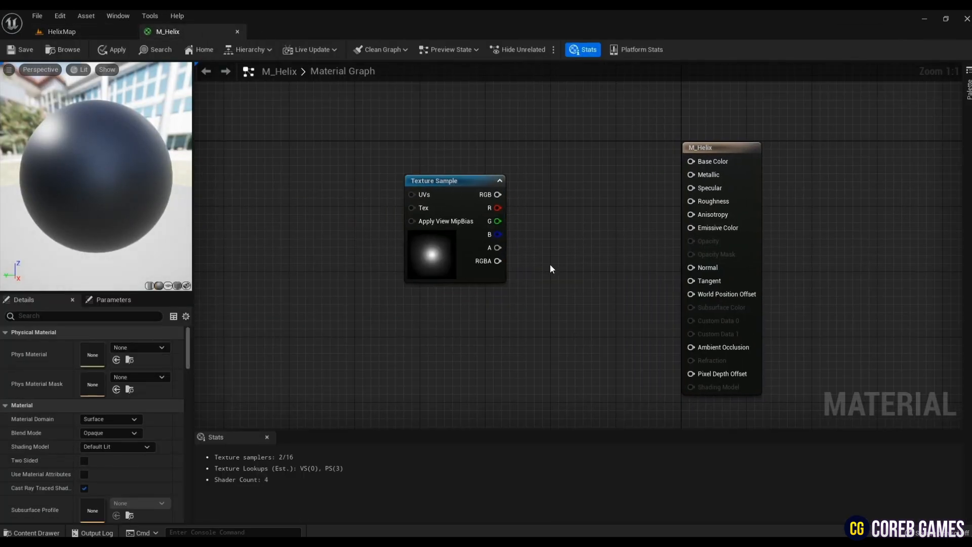
- Add two Multiply nodes, one above the other, between the texture sample and the material output node
{"action": "key", "text": "m"}
{"action": "left_click", "coordinate": [557, 224]}
{"action": "key", "text": "m"}
{"action": "left_click", "coordinate": [580, 299]}
{"action": "right_click_drag", "start_coordinate": [579, 299], "coordinate": [634, 367]}
- Add a Particle Color node and place it above the texture sample
{"action": "right_click", "coordinate": [592, 160]}
{"action": "type", "text": "parti"}
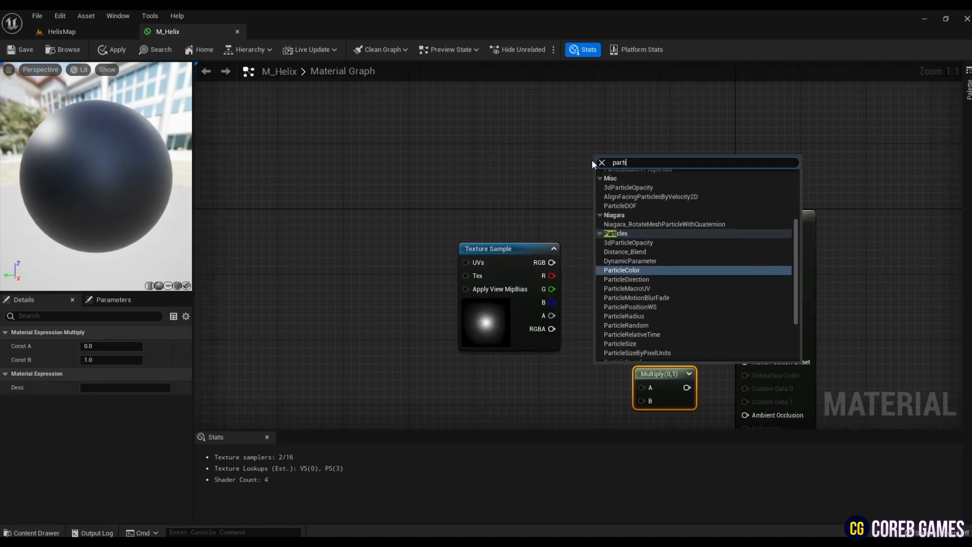
{"action": "type", "text": "clec"}
{"action": "key", "text": "Return"}
{"action": "left_click_drag", "start_coordinate": [607, 178], "coordinate": [530, 117]}
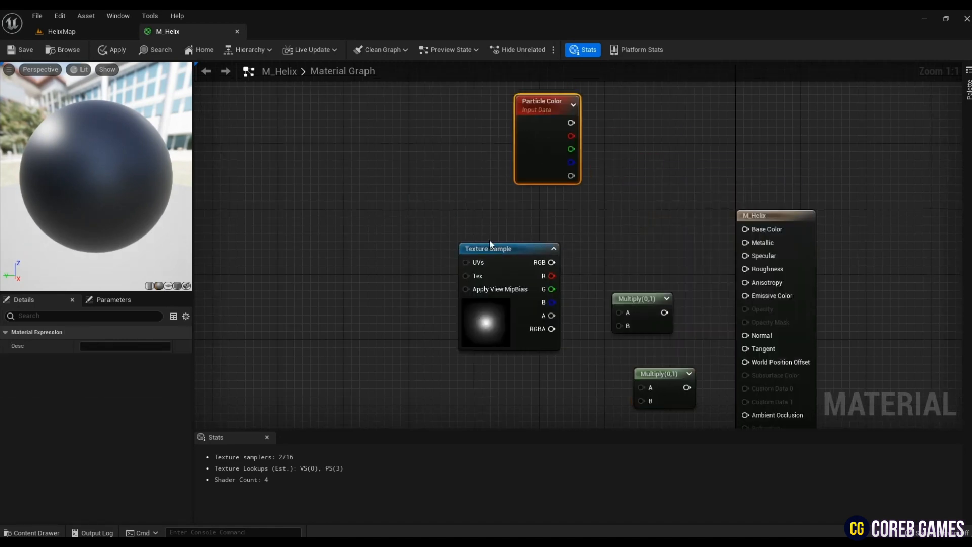
- Feed the particle color and texture RGB into the upper Multiply, and both alpha outputs into the lower Multiply
{"action": "left_click_drag", "start_coordinate": [489, 243], "coordinate": [473, 268]}
{"action": "left_click_drag", "start_coordinate": [571, 122], "coordinate": [619, 313]}
{"action": "left_click_drag", "start_coordinate": [571, 176], "coordinate": [642, 387]}
{"action": "left_click_drag", "start_coordinate": [536, 287], "coordinate": [619, 325]}
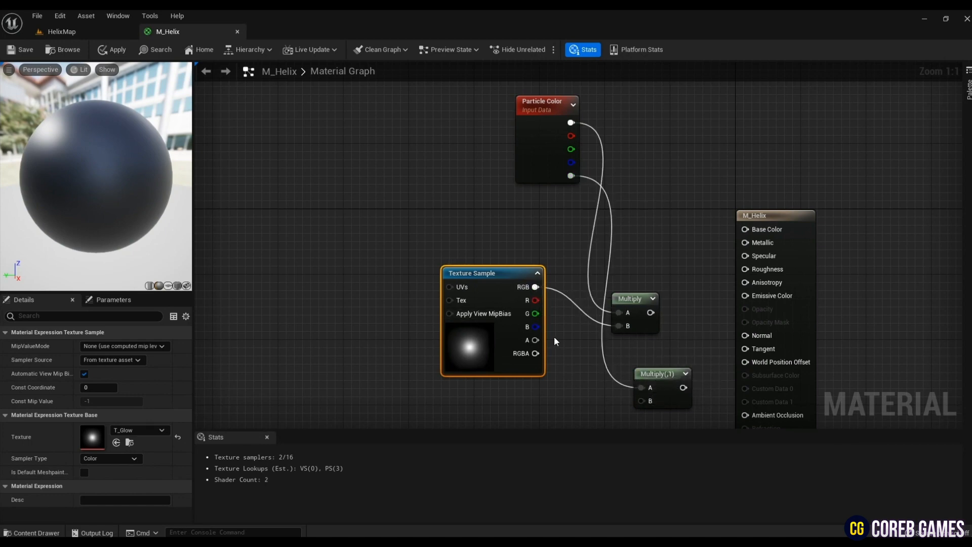
{"action": "left_click_drag", "start_coordinate": [536, 340], "coordinate": [642, 401]}
- Set the material's shading model to Unlit and blend mode to Additive, and enable Two Sided
{"action": "left_click", "coordinate": [693, 287]}
{"action": "left_click", "coordinate": [117, 447]}
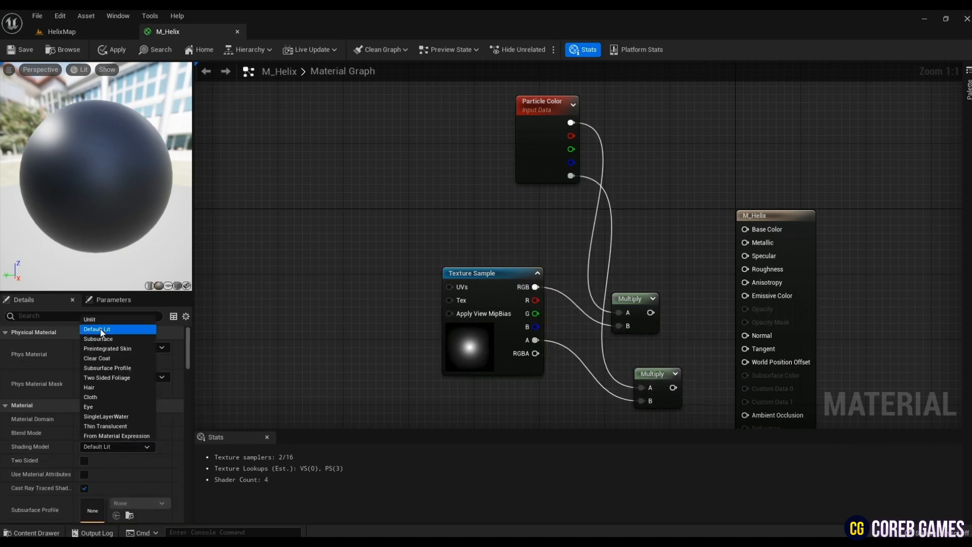
{"action": "left_click", "coordinate": [104, 320]}
{"action": "left_click", "coordinate": [115, 433]}
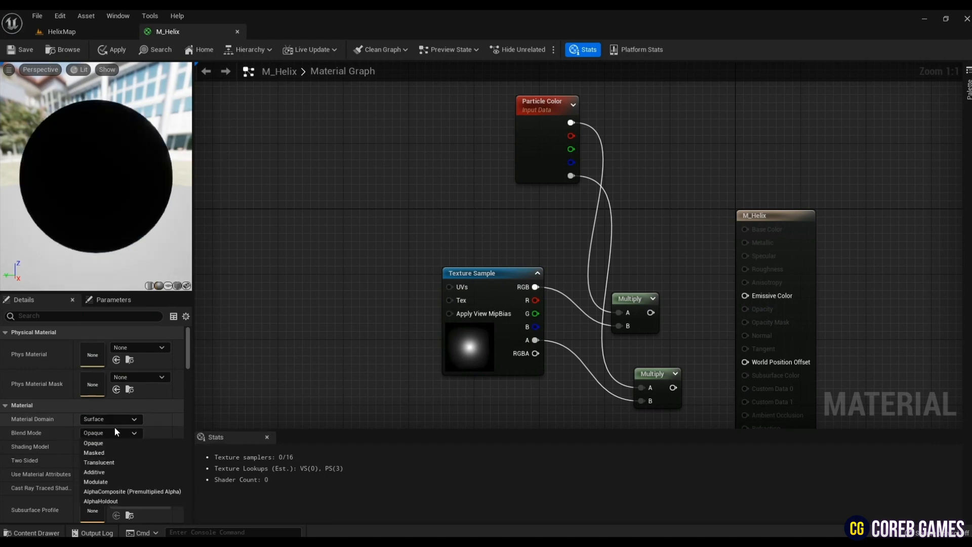
{"action": "left_click", "coordinate": [111, 470]}
{"action": "left_click", "coordinate": [85, 460]}
- Connect the upper Multiply to Emissive Color and the lower Multiply to Opacity, and move Particle Color closer to the texture sample
{"action": "right_click_drag", "start_coordinate": [355, 353], "coordinate": [299, 302]}
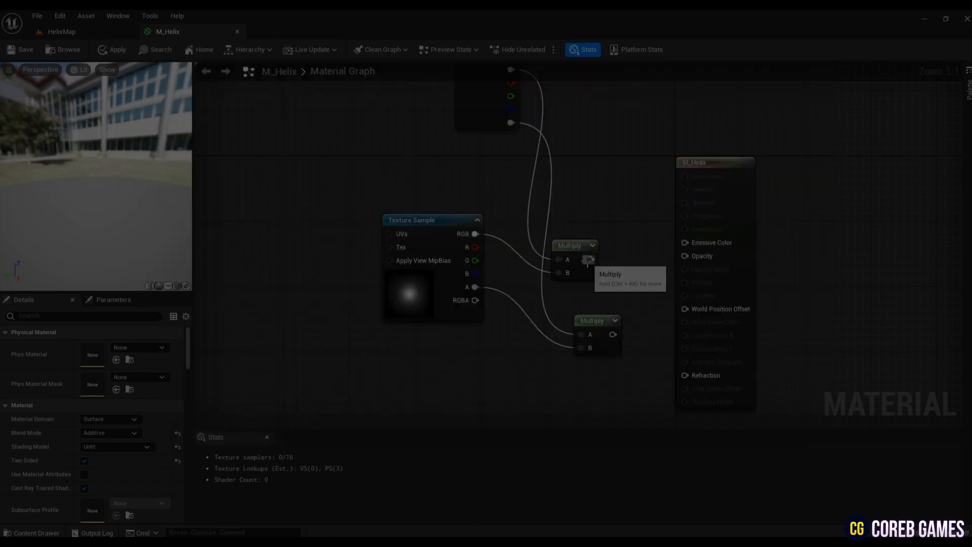
{"action": "left_click_drag", "start_coordinate": [589, 259], "coordinate": [679, 242]}
{"action": "left_click", "coordinate": [675, 285]}
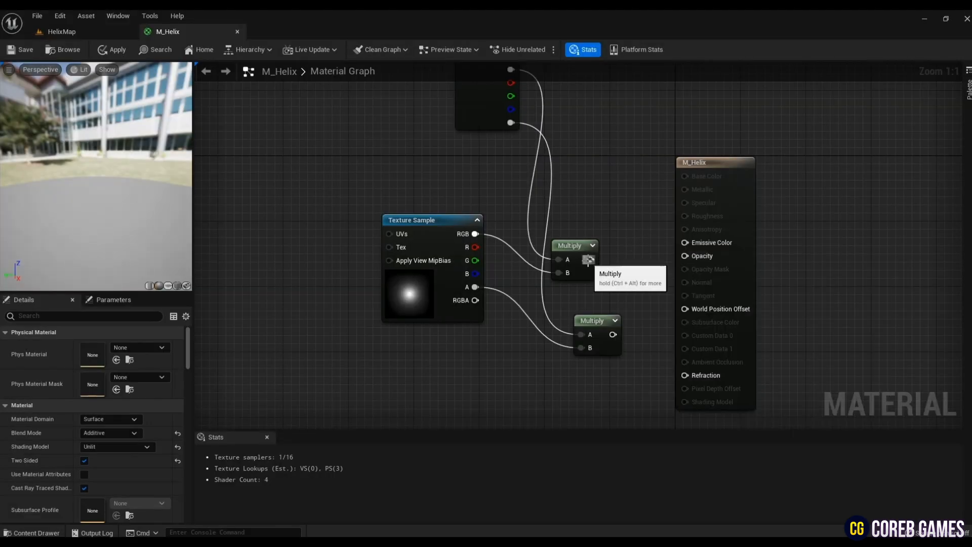
{"action": "left_click_drag", "start_coordinate": [589, 259], "coordinate": [685, 243]}
{"action": "left_click_drag", "start_coordinate": [612, 334], "coordinate": [685, 256]}
{"action": "left_click_drag", "start_coordinate": [481, 109], "coordinate": [424, 158]}
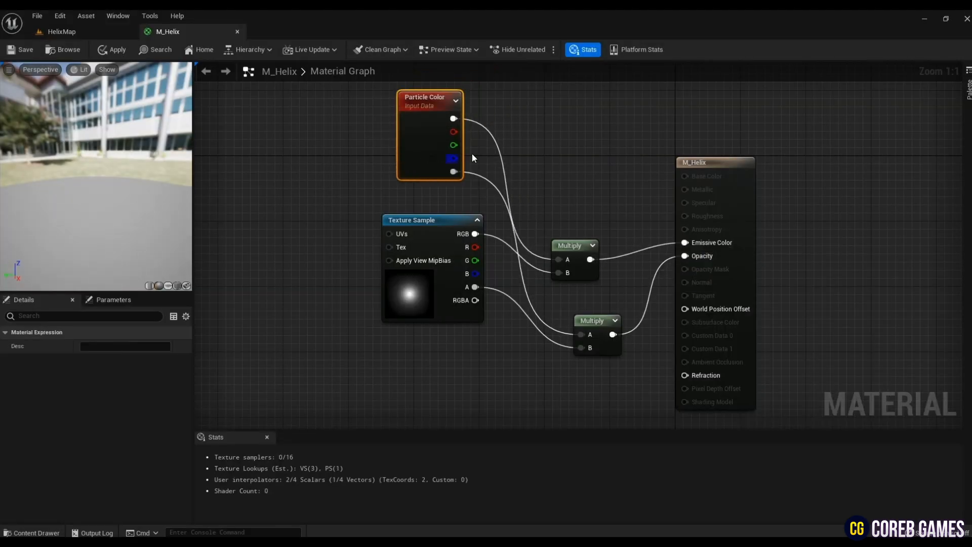
{"action": "left_click", "coordinate": [354, 319]}
- Use the SM_Helix mesh from the Mesh folder as the material's preview mesh and view it from another angle
{"action": "left_click", "coordinate": [80, 34]}
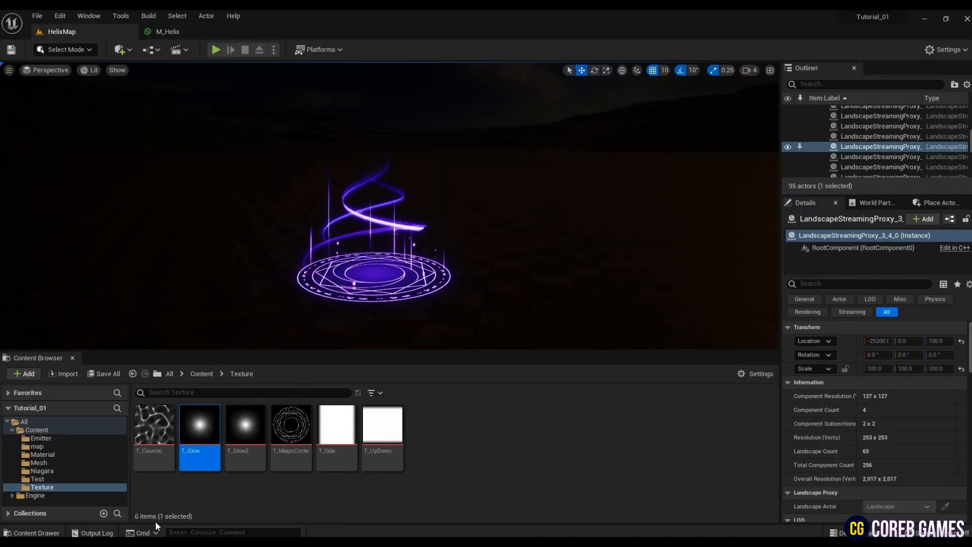
{"action": "left_click", "coordinate": [72, 455]}
{"action": "left_click", "coordinate": [154, 431]}
{"action": "left_click", "coordinate": [188, 34]}
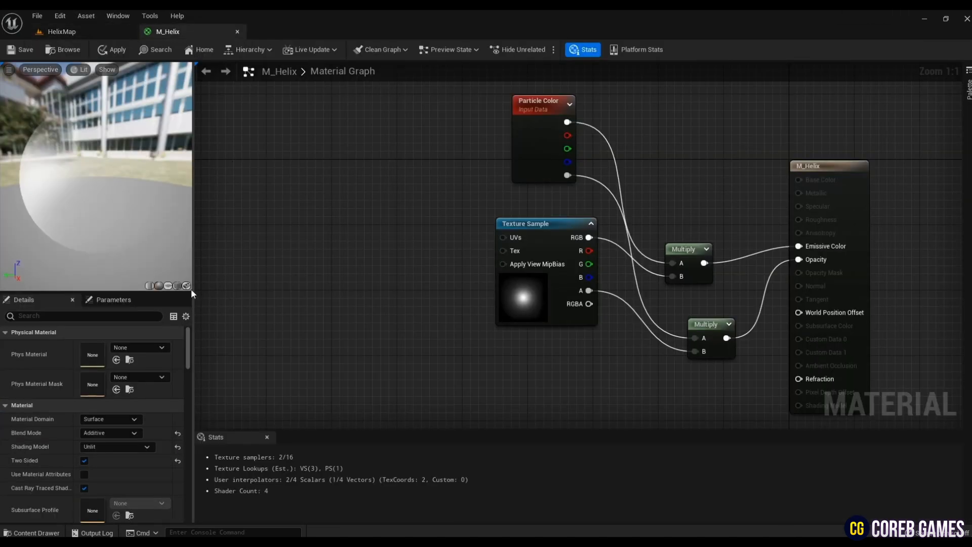
{"action": "left_click", "coordinate": [187, 286]}
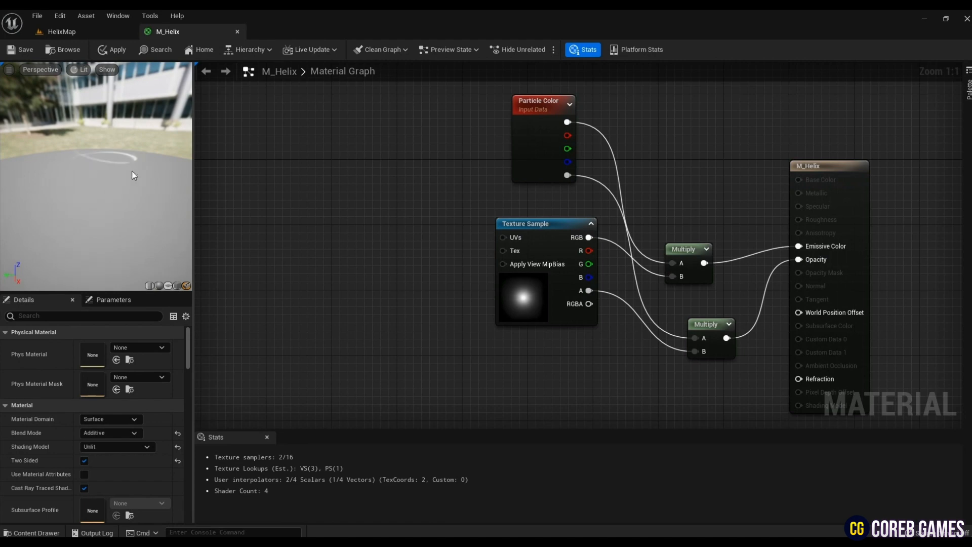
{"action": "left_click_drag", "start_coordinate": [132, 175], "coordinate": [76, 178]}
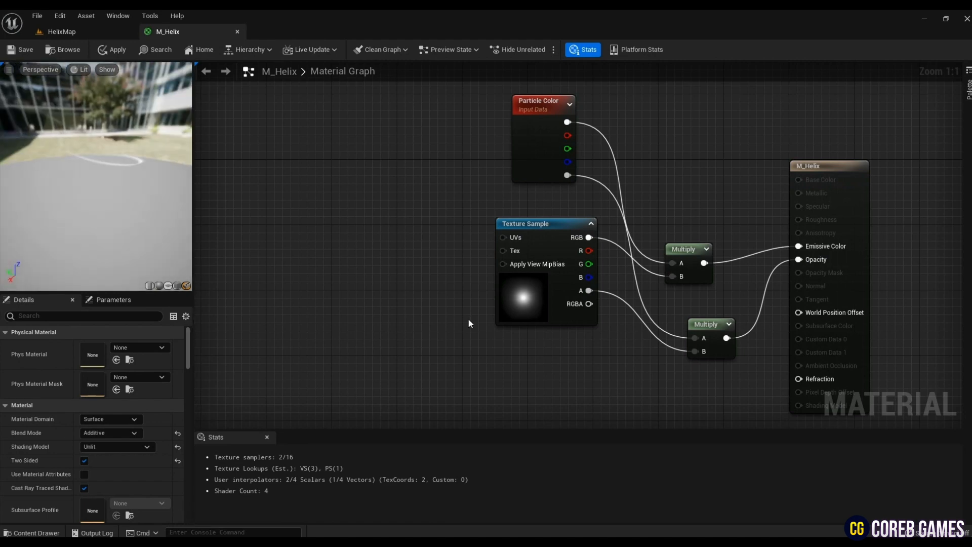
- Add a second Texture Sample node and align it below the T_Glow sample
{"action": "right_click_drag", "start_coordinate": [409, 282], "coordinate": [367, 202]}
{"action": "key", "text": "t"}
{"action": "left_click", "coordinate": [488, 305]}
{"action": "right_click_drag", "start_coordinate": [632, 334], "coordinate": [601, 287]}
{"action": "left_click_drag", "start_coordinate": [522, 282], "coordinate": [487, 277]}
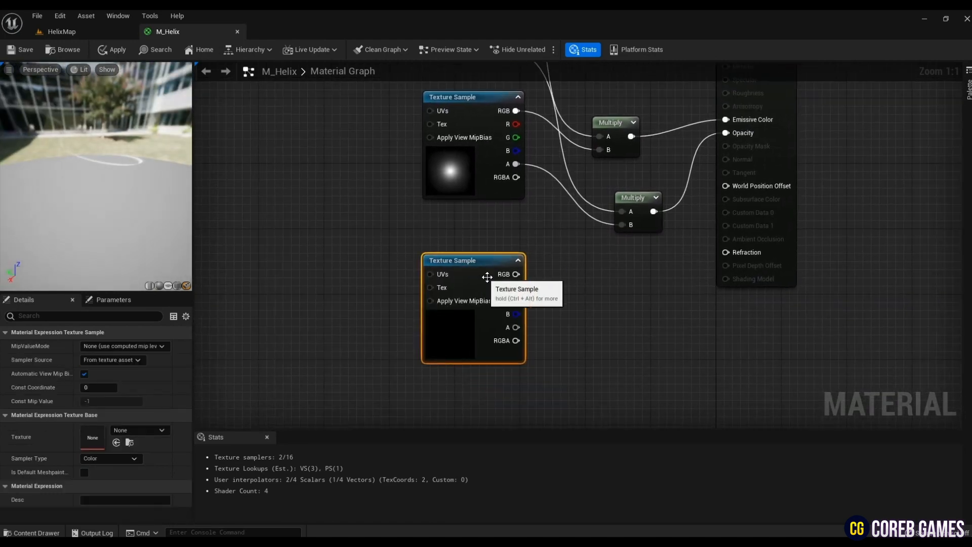
{"action": "left_click", "coordinate": [596, 330]}
- Assign the T_Caustic texture from the Texture folder to the new texture sample
{"action": "left_click", "coordinate": [120, 34]}
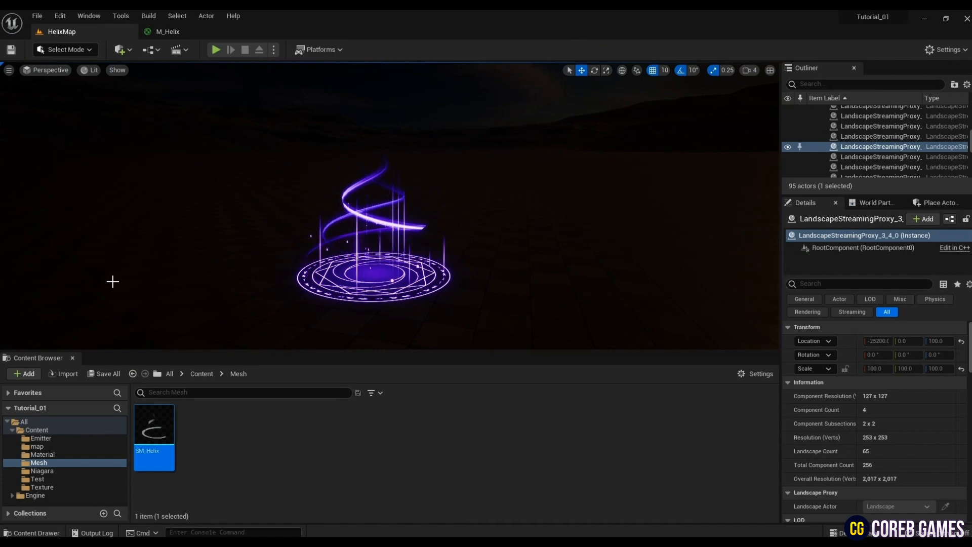
{"action": "left_click", "coordinate": [63, 488]}
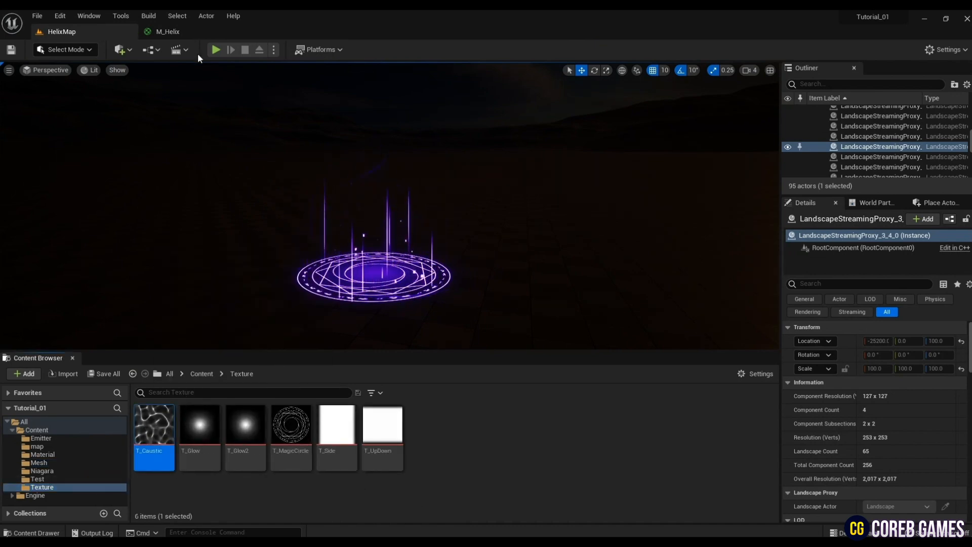
{"action": "left_click", "coordinate": [169, 32]}
{"action": "left_click", "coordinate": [456, 329]}
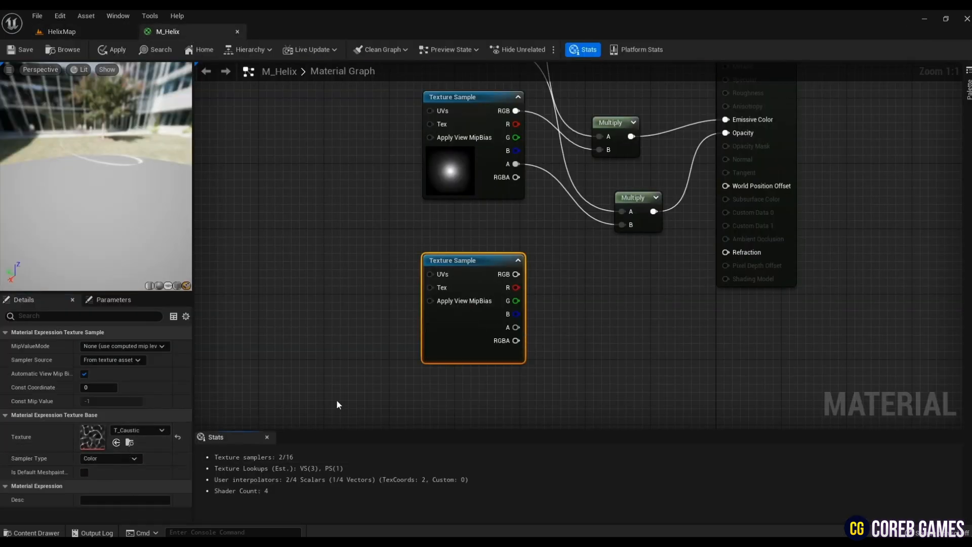
- Add a Multiply node that combines the alpha Multiply with T_Caustic's RGB, and connect its result to Opacity
{"action": "right_click_drag", "start_coordinate": [639, 333], "coordinate": [567, 340]}
{"action": "left_click", "coordinate": [567, 340]}
{"action": "key", "text": "m"}
{"action": "left_click", "coordinate": [573, 333]}
{"action": "left_click_drag", "start_coordinate": [442, 281], "coordinate": [587, 363]}
{"action": "left_click_drag", "start_coordinate": [582, 348], "coordinate": [582, 218]}
{"action": "left_click_drag", "start_coordinate": [612, 348], "coordinate": [656, 141]}
{"action": "right_click_drag", "start_coordinate": [697, 180], "coordinate": [784, 213]}
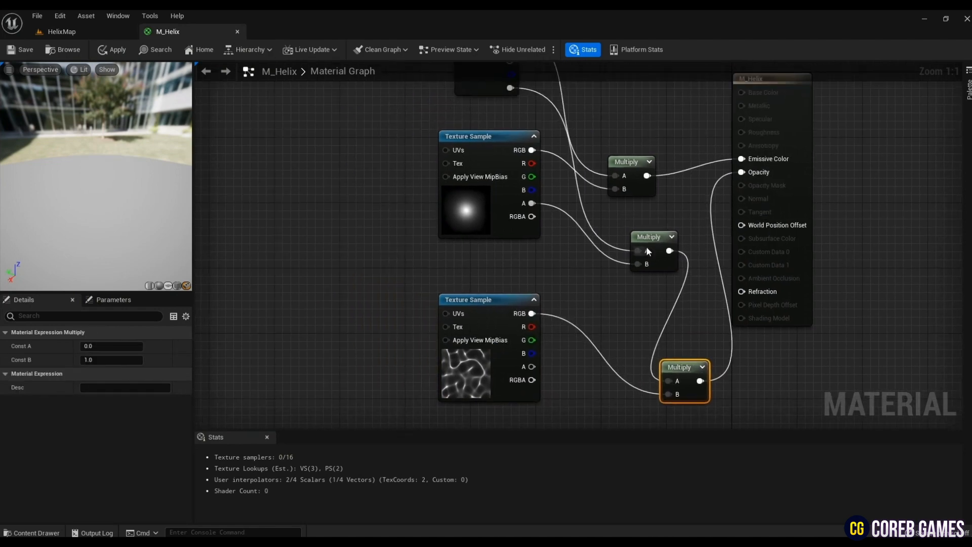
- Tidy the two opacity Multiply nodes and the material output node, and rotate the helix preview
{"action": "left_click_drag", "start_coordinate": [647, 245], "coordinate": [618, 234]}
{"action": "left_click_drag", "start_coordinate": [673, 366], "coordinate": [671, 291]}
{"action": "left_click_drag", "start_coordinate": [807, 220], "coordinate": [846, 236]}
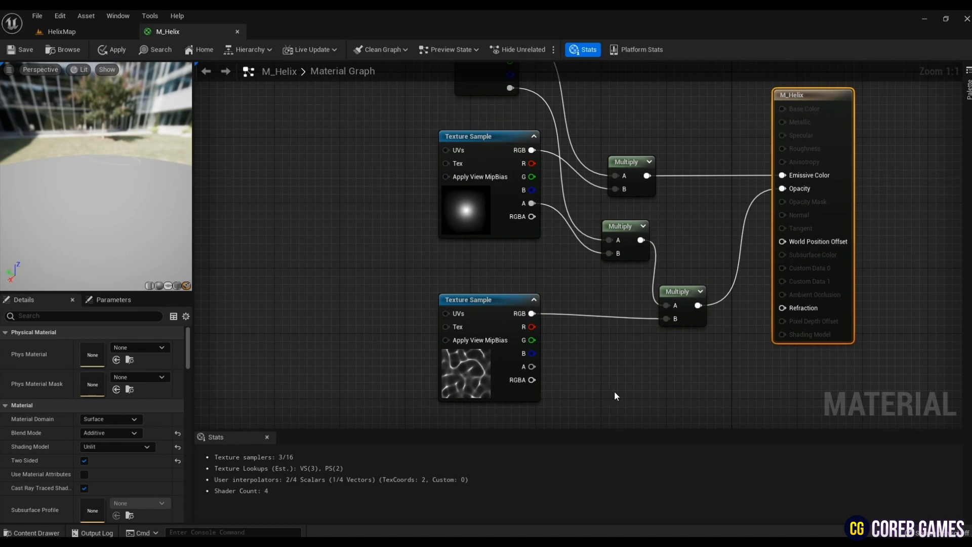
{"action": "right_click_drag", "start_coordinate": [615, 391], "coordinate": [644, 399]}
{"action": "left_click_drag", "start_coordinate": [147, 188], "coordinate": [31, 193]}
- Add a Panner node with Speed X -0.25 and connect it to the UVs of the T_Glow texture sample
{"action": "right_click_drag", "start_coordinate": [357, 237], "coordinate": [494, 240]}
{"action": "right_click", "coordinate": [437, 215]}
{"action": "type", "text": "panner"}
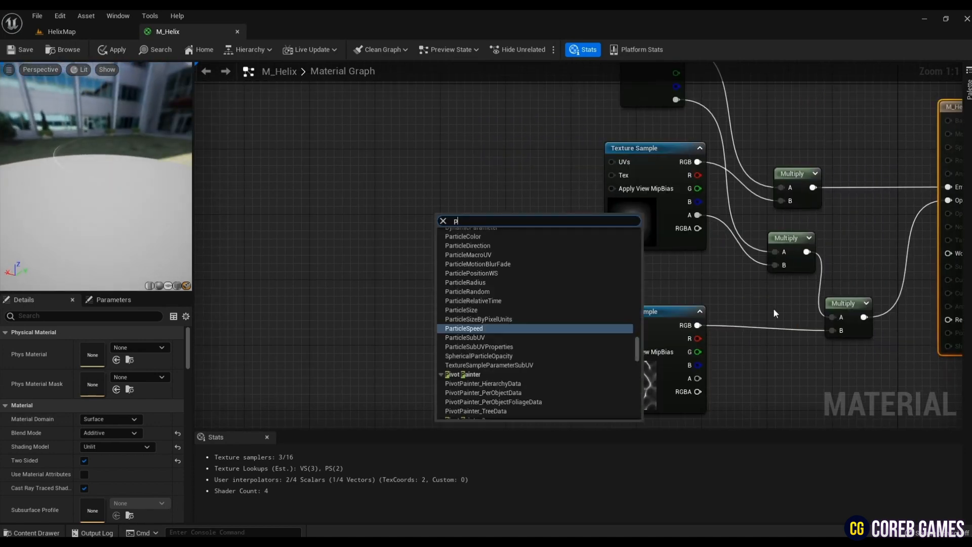
{"action": "key", "text": "Return"}
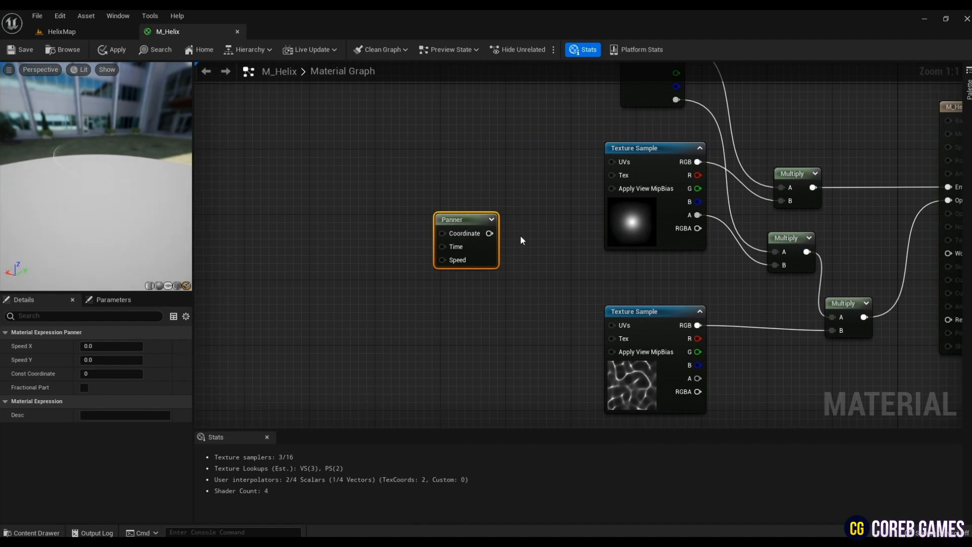
{"action": "left_click_drag", "start_coordinate": [489, 233], "coordinate": [611, 163]}
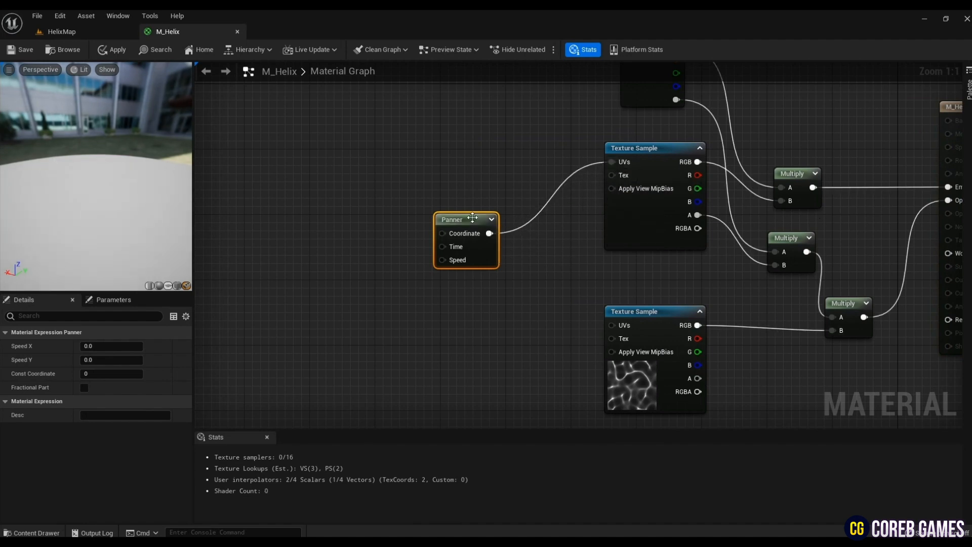
{"action": "left_click_drag", "start_coordinate": [472, 217], "coordinate": [503, 178]}
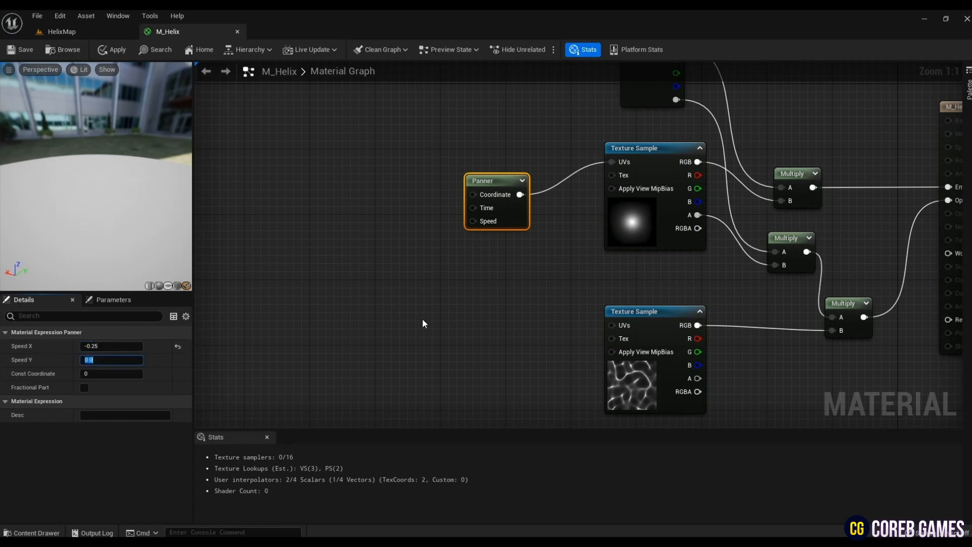
- Add a Dynamic Parameter node to the left of the Panner
{"action": "right_click_drag", "start_coordinate": [356, 215], "coordinate": [311, 217]}
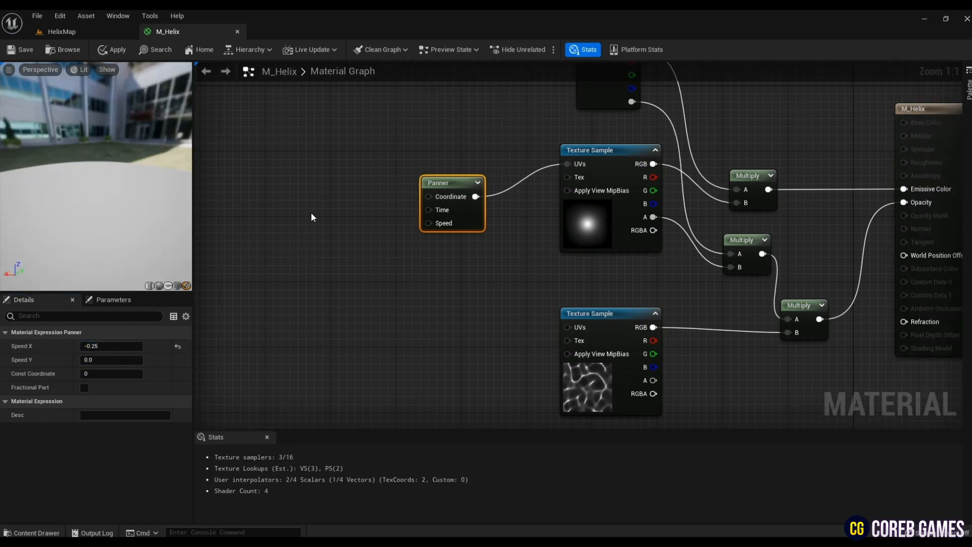
{"action": "right_click", "coordinate": [311, 217]}
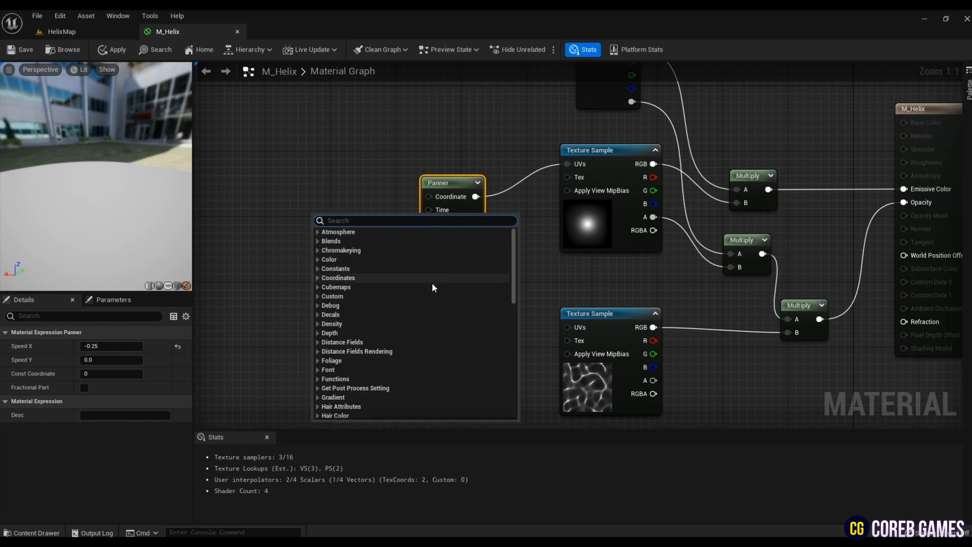
{"action": "type", "text": "dyna"}
{"action": "left_click", "coordinate": [371, 269]}
{"action": "right_click_drag", "start_coordinate": [372, 300], "coordinate": [426, 311]}
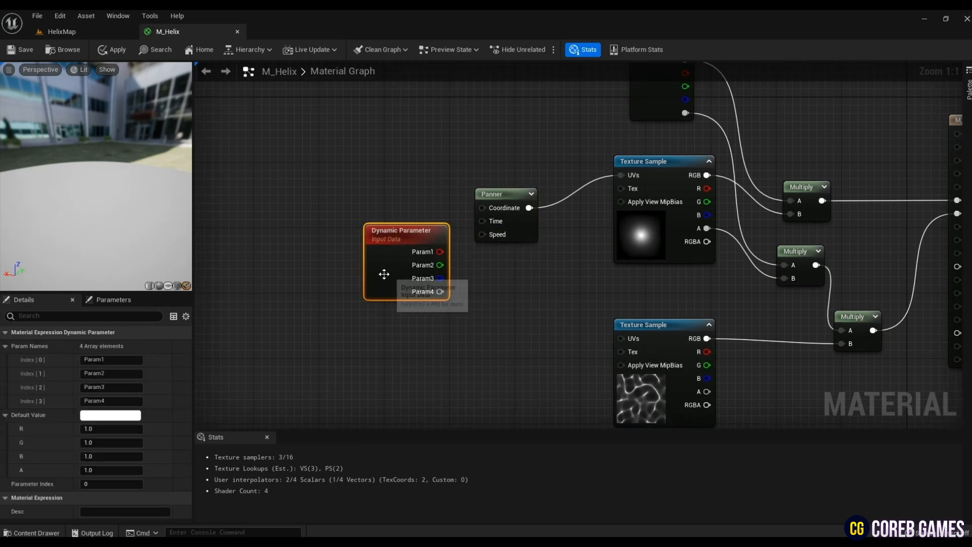
- Connect the Dynamic Parameter's Param1 to the Panner's Time, and the Panner's output to the T_Caustic sample's UVs
{"action": "left_click_drag", "start_coordinate": [384, 274], "coordinate": [297, 248]}
{"action": "left_click_drag", "start_coordinate": [353, 223], "coordinate": [482, 221]}
{"action": "right_click_drag", "start_coordinate": [506, 263], "coordinate": [432, 208]}
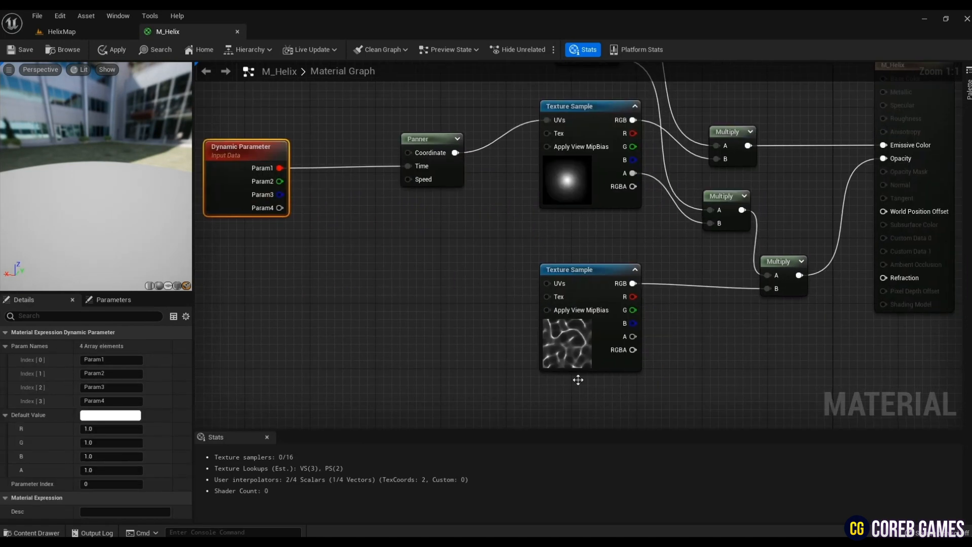
{"action": "left_click_drag", "start_coordinate": [547, 283], "coordinate": [455, 153]}
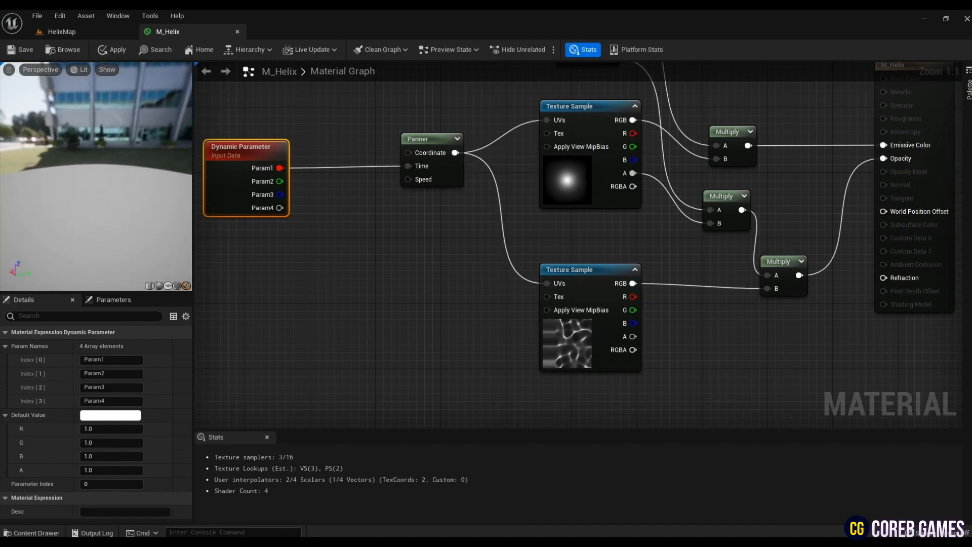
- Check the X-axis and Y-axis tiling methods of the T_Glow and T_Caustic textures, closing each texture after viewing
{"action": "right_click_drag", "start_coordinate": [407, 302], "coordinate": [324, 281]}
{"action": "right_click_drag", "start_coordinate": [602, 387], "coordinate": [589, 359]}
{"action": "scroll", "coordinate": [587, 370], "scroll_direction": "down", "scroll_amount": 1}
{"action": "left_click", "coordinate": [452, 163]}
{"action": "double_click", "coordinate": [104, 431]}
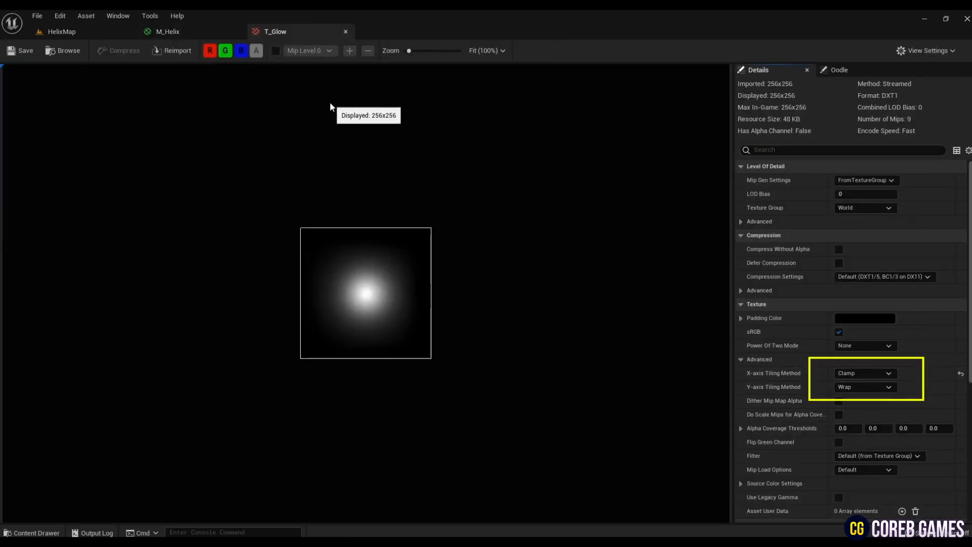
{"action": "left_click", "coordinate": [345, 31]}
{"action": "left_click", "coordinate": [456, 230]}
{"action": "double_click", "coordinate": [120, 430]}
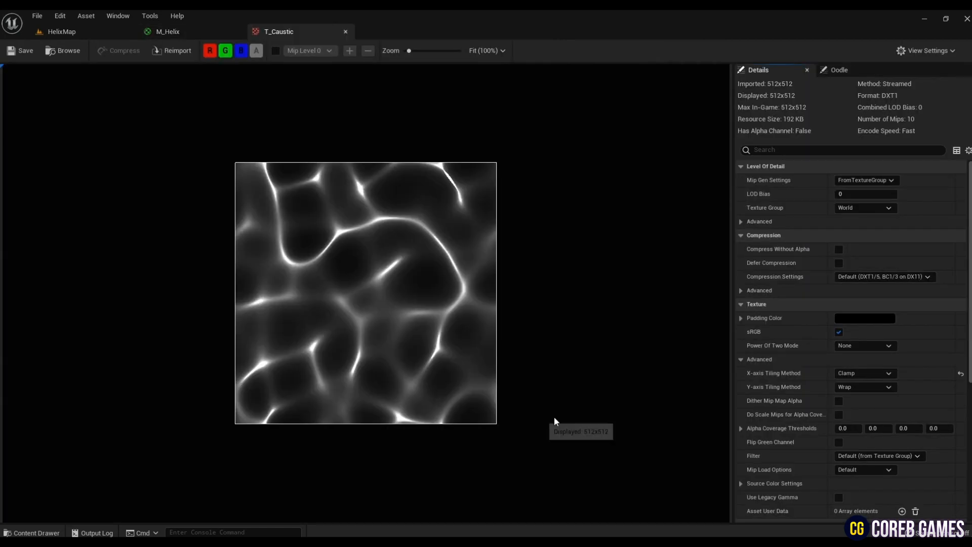
{"action": "left_click", "coordinate": [346, 31]}
- Paste a copy of the texture sample node into the empty area below the T_Caustic sample
{"action": "right_click_drag", "start_coordinate": [357, 293], "coordinate": [263, 271]}
{"action": "left_click", "coordinate": [411, 347]}
{"action": "key", "text": "ctrl+v"}
{"action": "left_click_drag", "start_coordinate": [503, 343], "coordinate": [479, 325]}
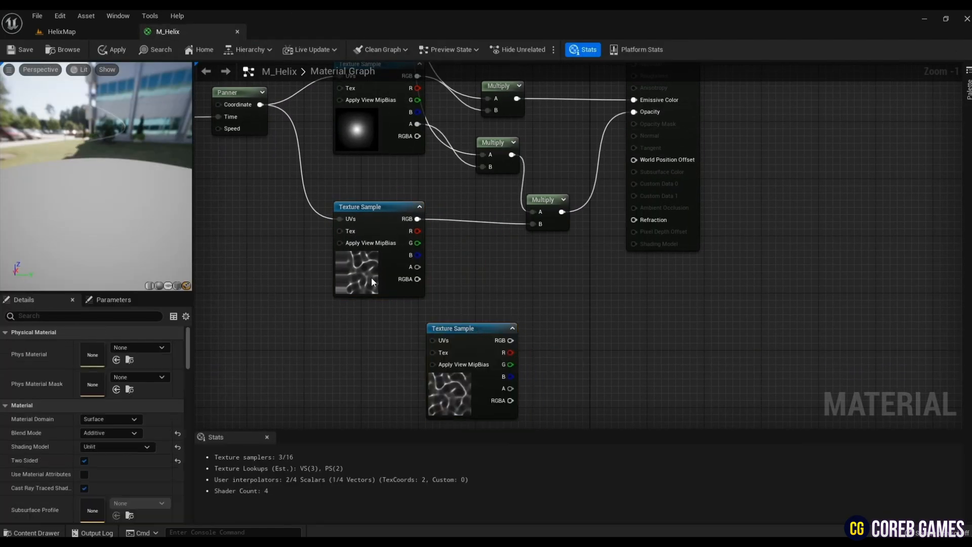
- Assign the T_Side texture from the Texture folder to the pasted texture sample
{"action": "left_click", "coordinate": [59, 31]}
{"action": "left_click", "coordinate": [326, 419]}
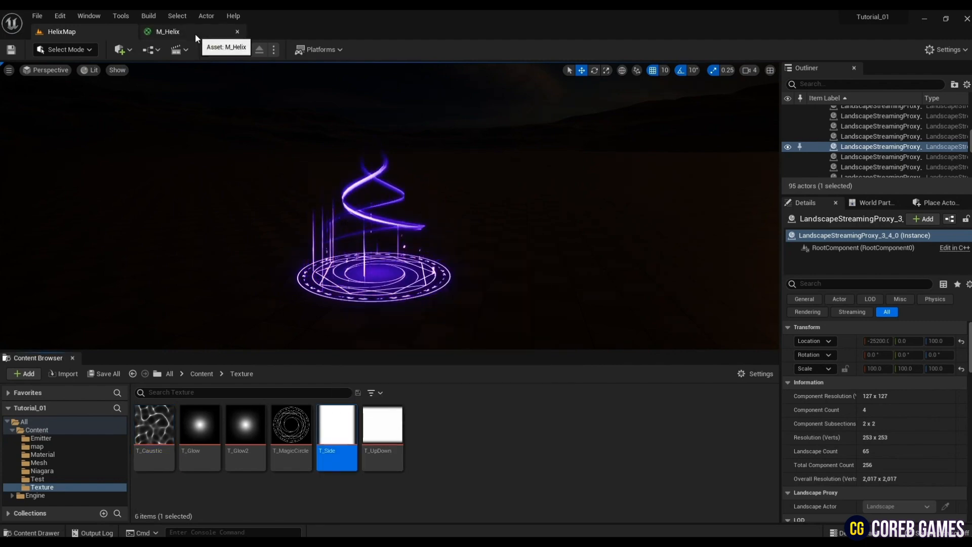
{"action": "left_click", "coordinate": [168, 32]}
{"action": "left_click", "coordinate": [495, 389]}
{"action": "left_click", "coordinate": [116, 443]}
{"action": "right_click_drag", "start_coordinate": [526, 355], "coordinate": [486, 348]}
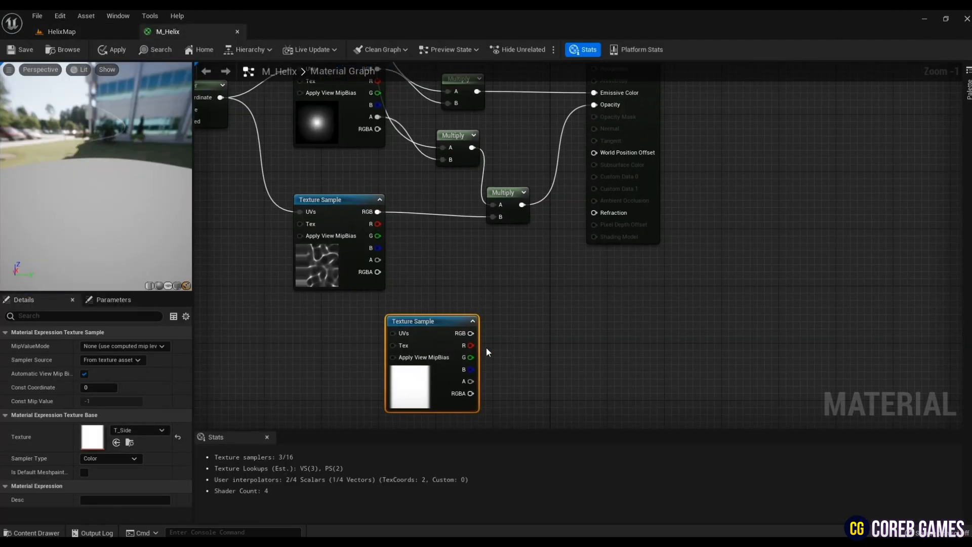
- Add a Multiply node combining the existing opacity Multiply with T_Side's RGB, connect it to Opacity, and move the output node aside
{"action": "left_click", "coordinate": [544, 335]}
{"action": "key", "text": "m"}
{"action": "left_click", "coordinate": [544, 324]}
{"action": "left_click_drag", "start_coordinate": [470, 333], "coordinate": [522, 206]}
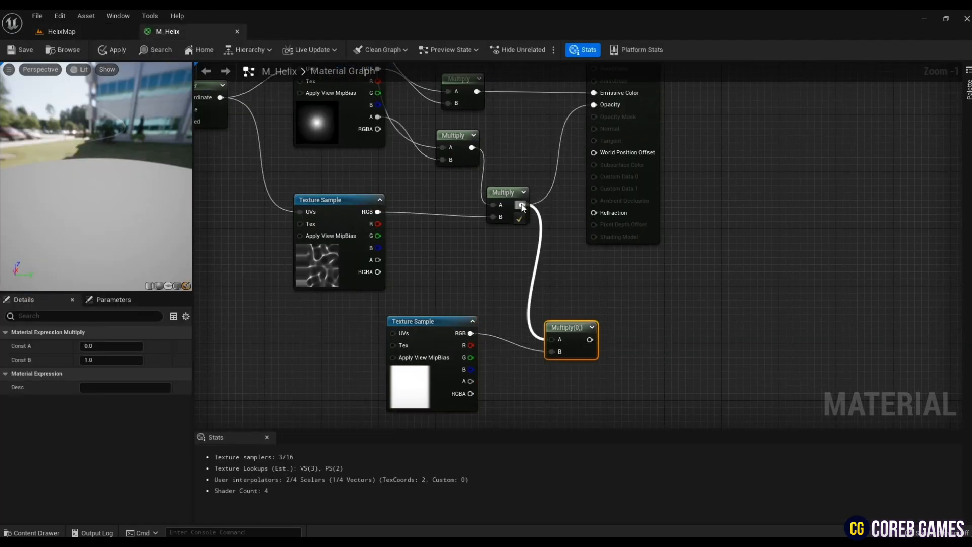
{"action": "left_click_drag", "start_coordinate": [581, 340], "coordinate": [595, 105]}
{"action": "left_click_drag", "start_coordinate": [649, 160], "coordinate": [721, 182]}
{"action": "scroll", "coordinate": [683, 382], "scroll_direction": "down", "scroll_amount": 3}
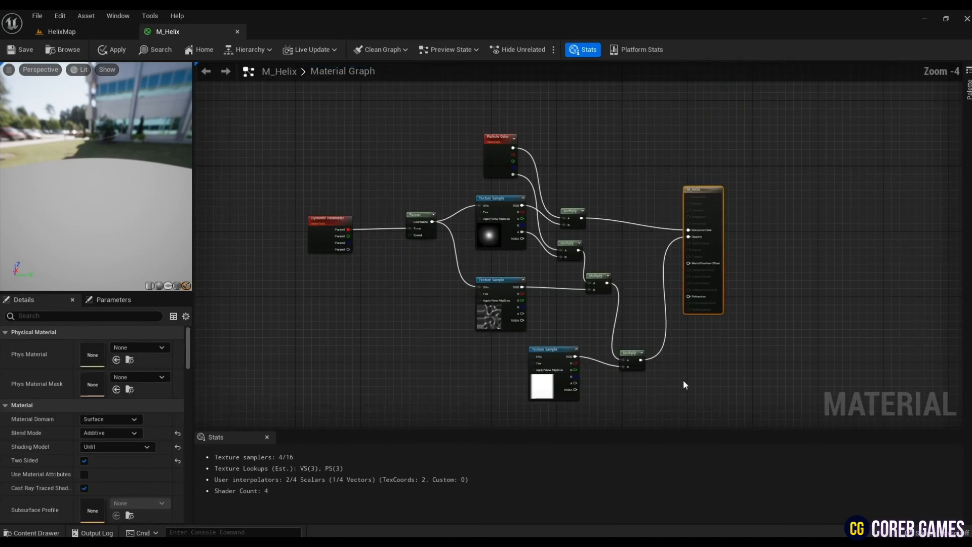
- Save the M_Helix material and close its editor
{"action": "right_click_drag", "start_coordinate": [456, 354], "coordinate": [432, 320]}
{"action": "left_click", "coordinate": [20, 49]}
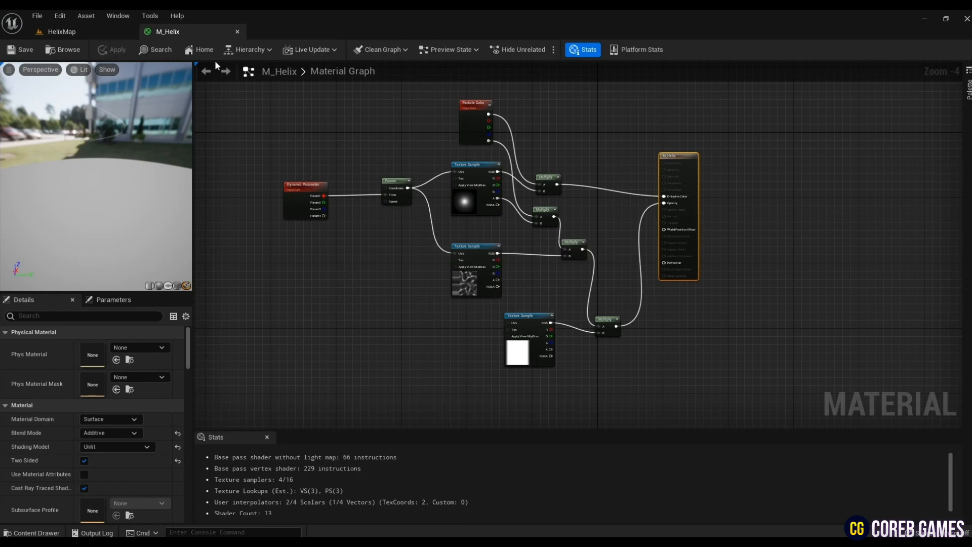
{"action": "left_click", "coordinate": [237, 32]}
- Create a Niagara Emitter in the Test folder and name it NE_Helix
{"action": "left_click", "coordinate": [40, 479]}
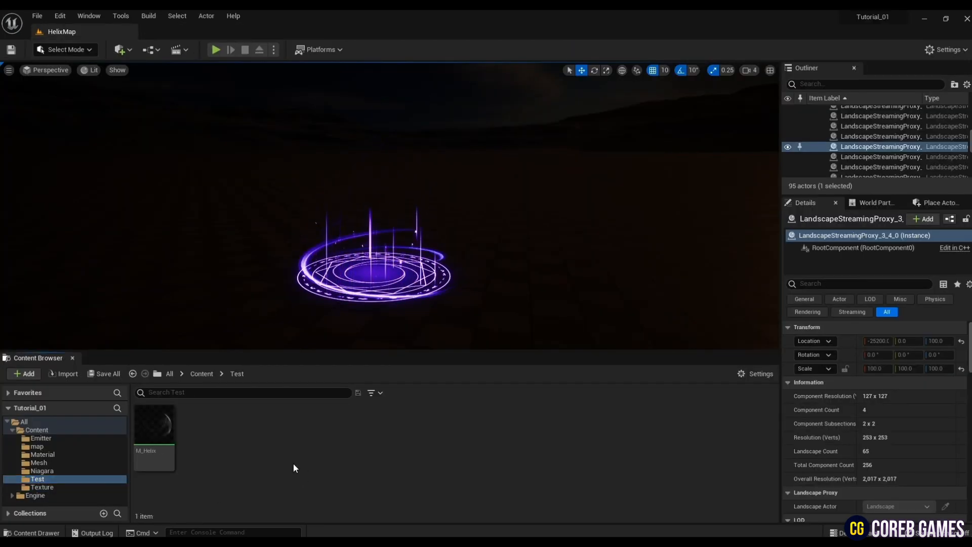
{"action": "right_click", "coordinate": [181, 431]}
{"action": "mouse_move", "coordinate": [242, 308]}
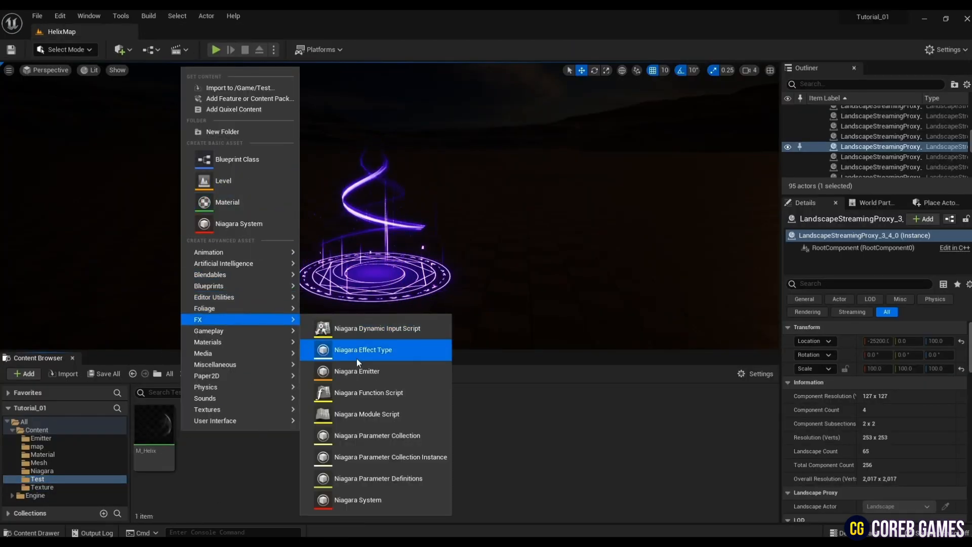
{"action": "left_click", "coordinate": [357, 371]}
{"action": "left_click", "coordinate": [496, 427]}
{"action": "left_click", "coordinate": [500, 326]}
{"action": "left_click", "coordinate": [523, 426]}
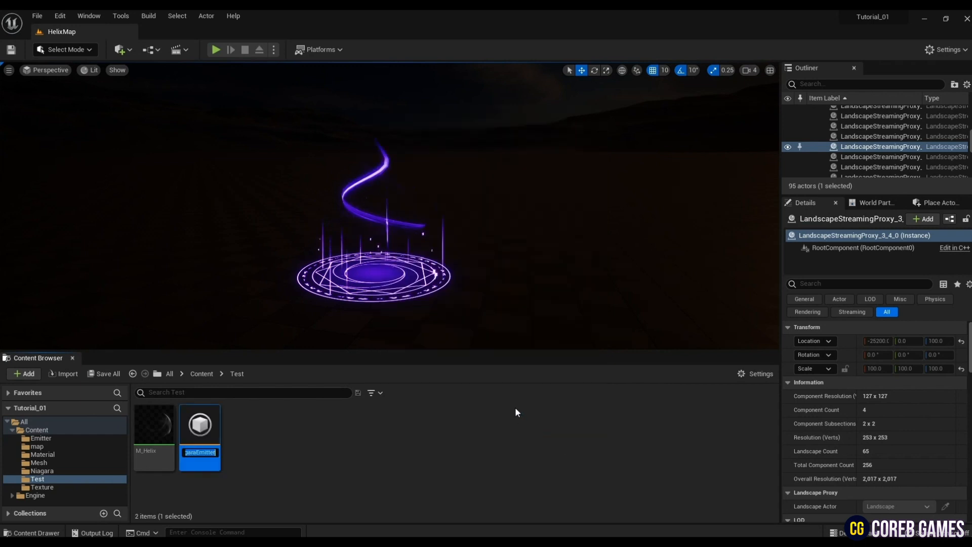
{"action": "type", "text": "NE"}
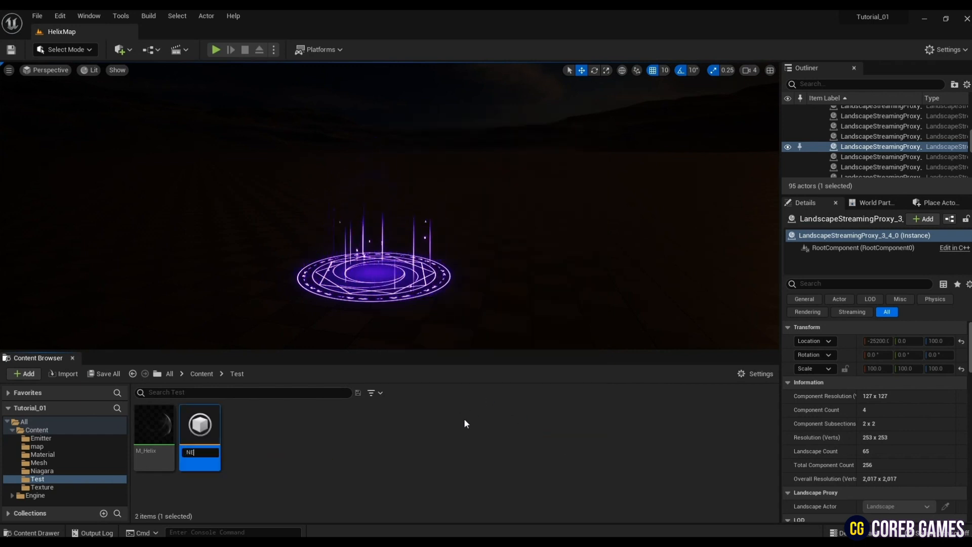
{"action": "type", "text": "_Helix"}
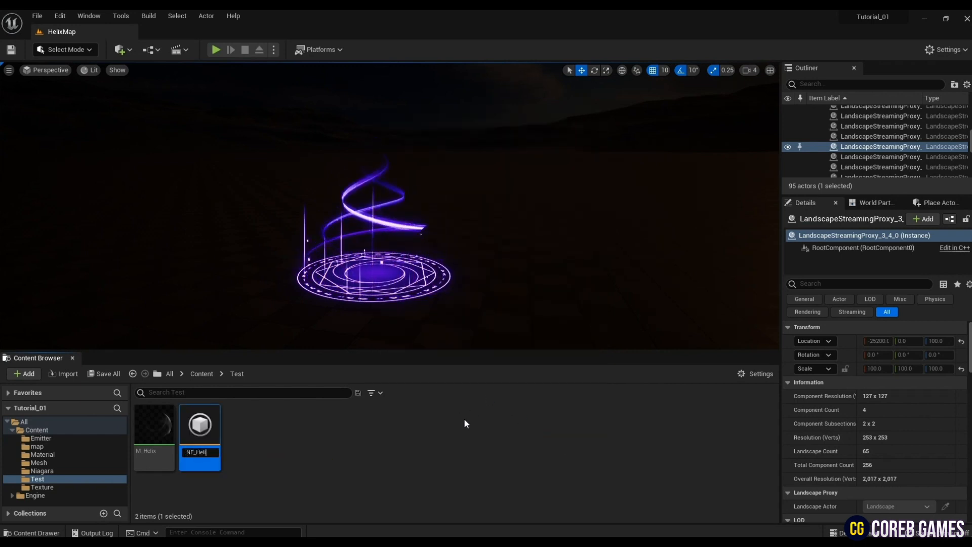
{"action": "key", "text": "Return"}
- Replace the Sprite Renderer in the NE_Helix emitter with a Mesh Renderer
{"action": "left_click", "coordinate": [439, 276]}
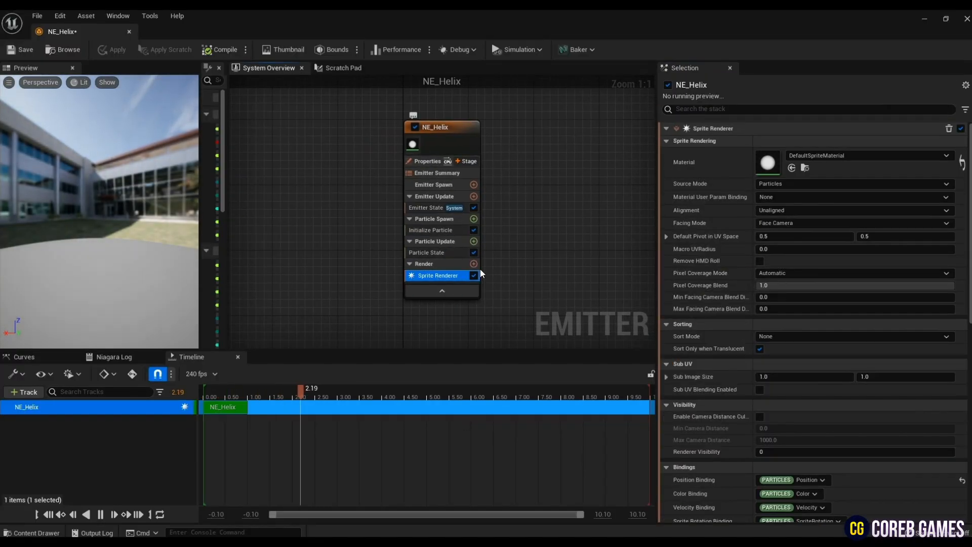
{"action": "key", "text": "Delete"}
{"action": "left_click", "coordinate": [474, 244]}
{"action": "left_click", "coordinate": [320, 306]}
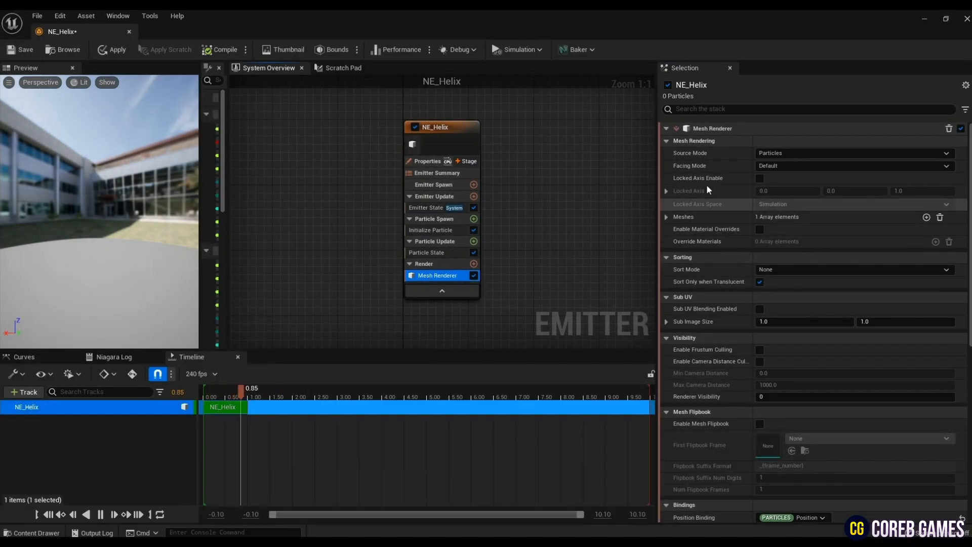
- Dock the emitter editor beside HelixMap, assign SM_Helix as the Mesh Renderer's mesh, and save
{"action": "left_click", "coordinate": [667, 217]}
{"action": "left_click", "coordinate": [770, 242]}
{"action": "left_click_drag", "start_coordinate": [59, 35], "coordinate": [167, 34]}
{"action": "left_click", "coordinate": [62, 32]}
{"action": "left_click", "coordinate": [51, 462]}
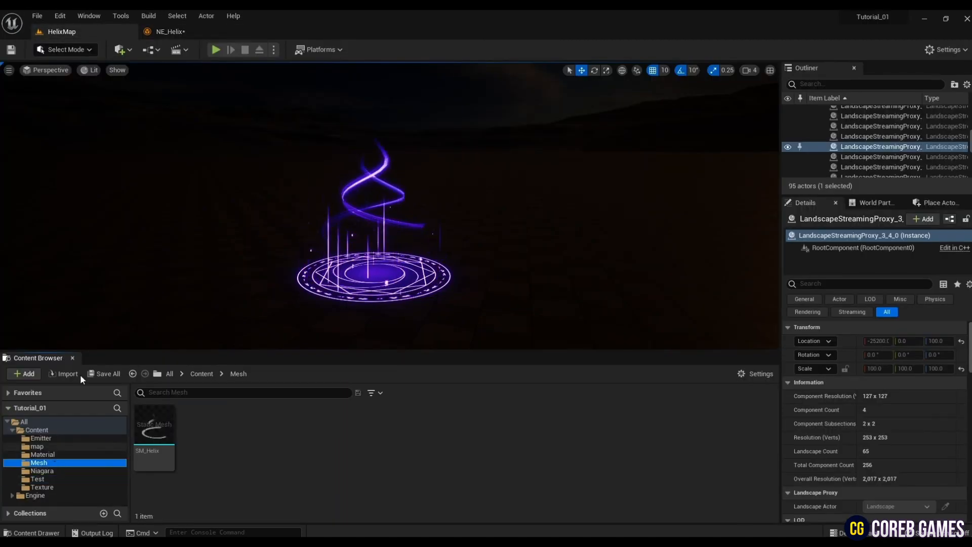
{"action": "left_click", "coordinate": [154, 431]}
{"action": "left_click", "coordinate": [167, 31]}
{"action": "left_click", "coordinate": [792, 244]}
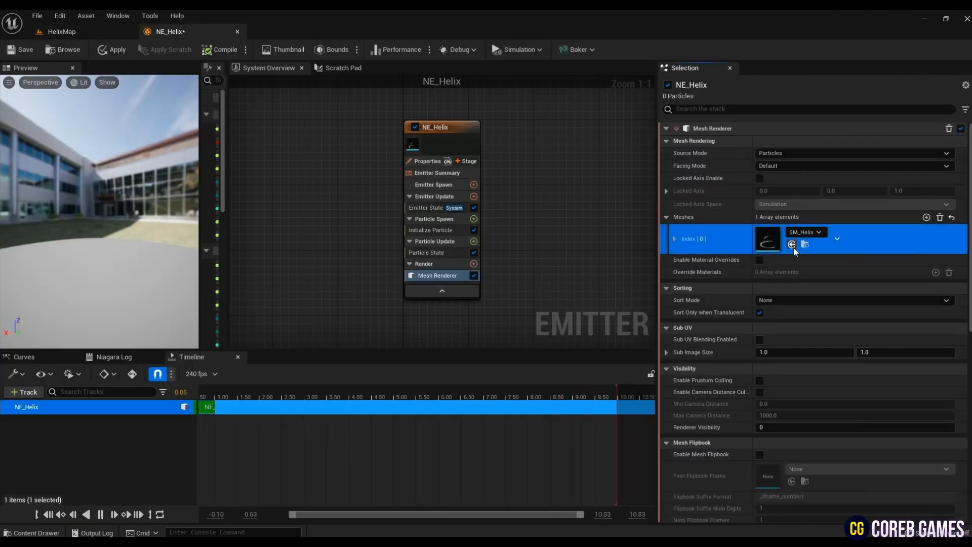
{"action": "left_click", "coordinate": [20, 49]}
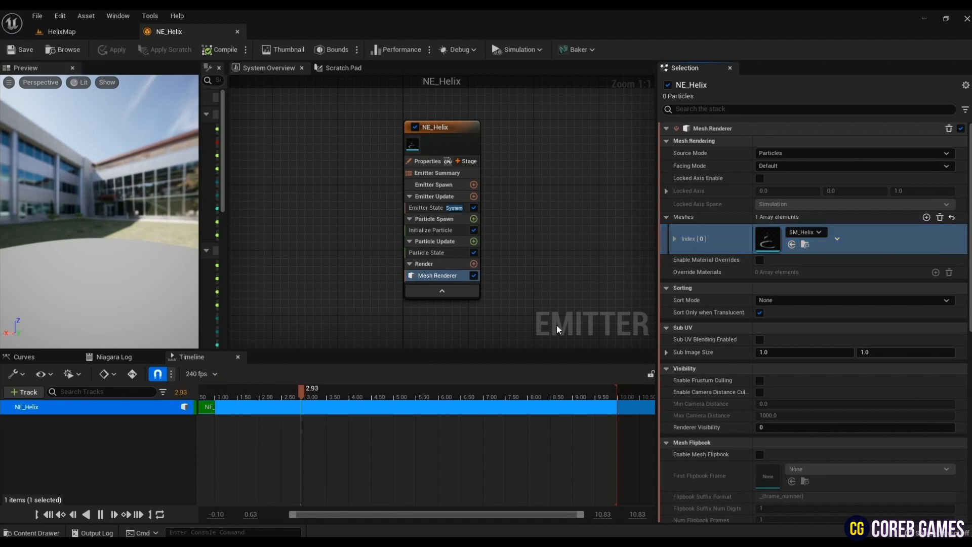
- Enable material overrides on the Mesh Renderer and add one override material element, expanded to its explicit material
{"action": "left_click", "coordinate": [760, 259]}
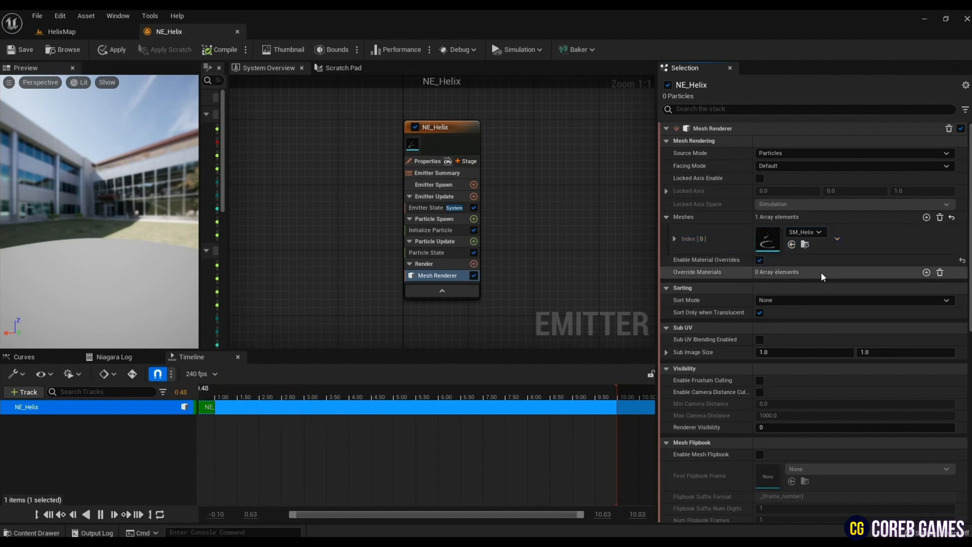
{"action": "left_click", "coordinate": [926, 273]}
{"action": "left_click", "coordinate": [667, 273]}
{"action": "left_click", "coordinate": [675, 287]}
{"action": "left_click", "coordinate": [773, 305]}
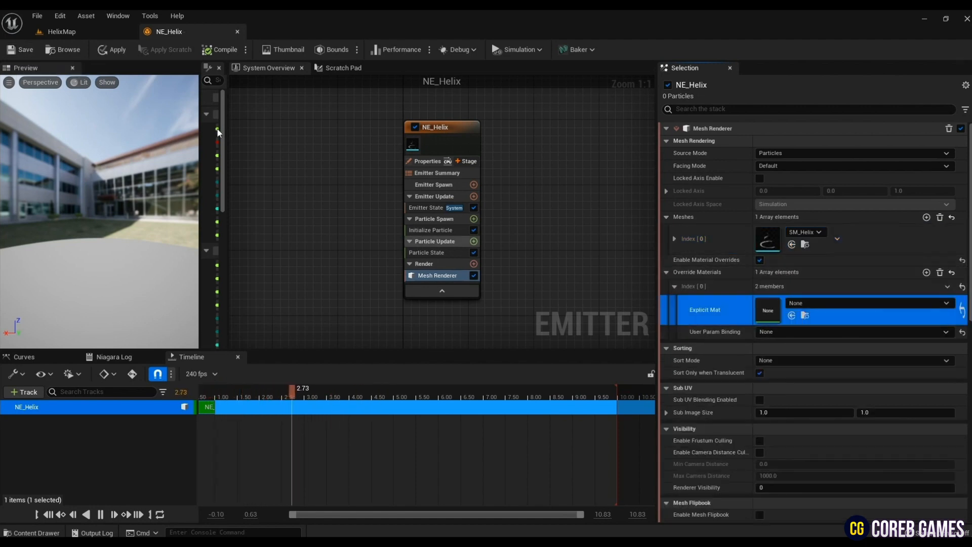
- Assign M_Helix from the Test folder as the explicit override material of the Mesh Renderer
{"action": "left_click", "coordinate": [62, 31]}
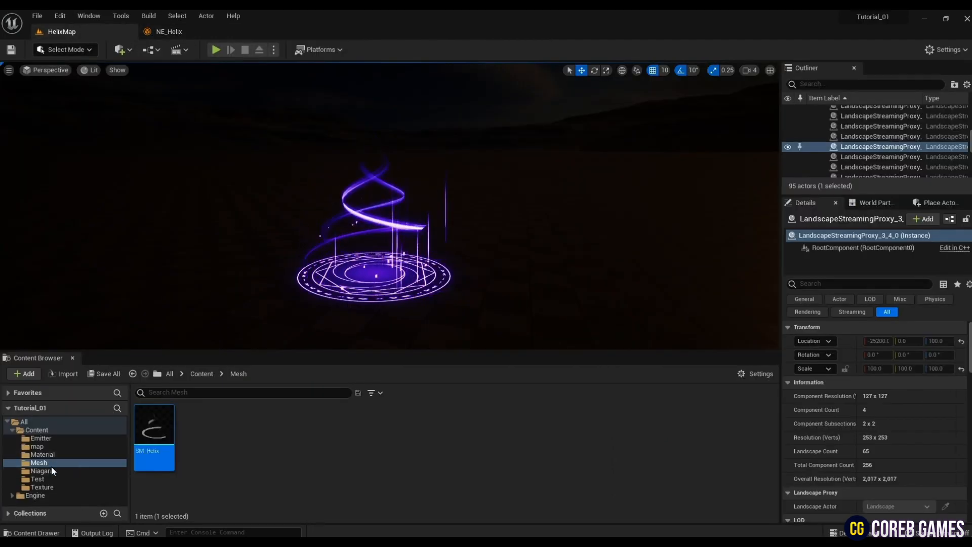
{"action": "left_click", "coordinate": [44, 480]}
{"action": "left_click", "coordinate": [154, 441]}
{"action": "left_click", "coordinate": [175, 32]}
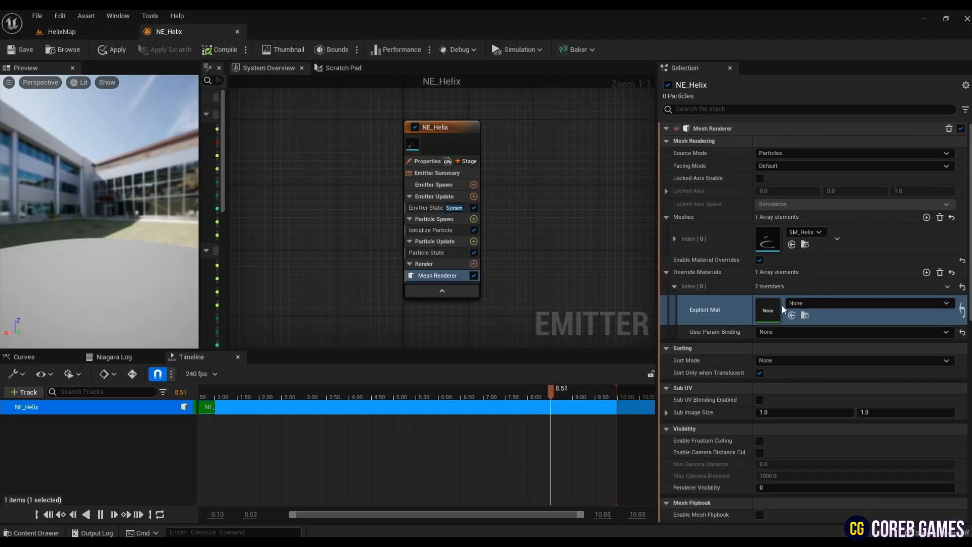
{"action": "left_click", "coordinate": [792, 315]}
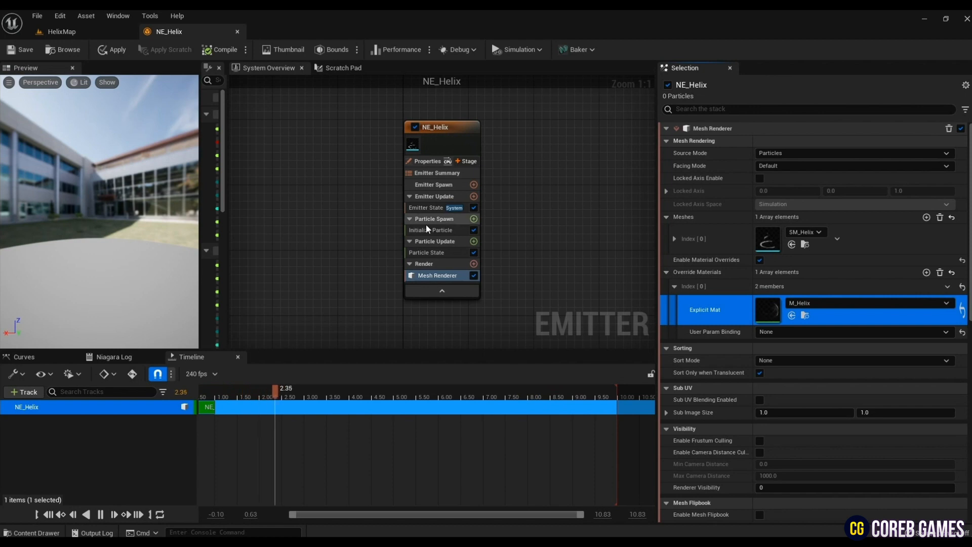
- Set the Emitter State's Life Cycle Mode to Self
{"action": "left_click", "coordinate": [428, 208]}
{"action": "left_click", "coordinate": [785, 168]}
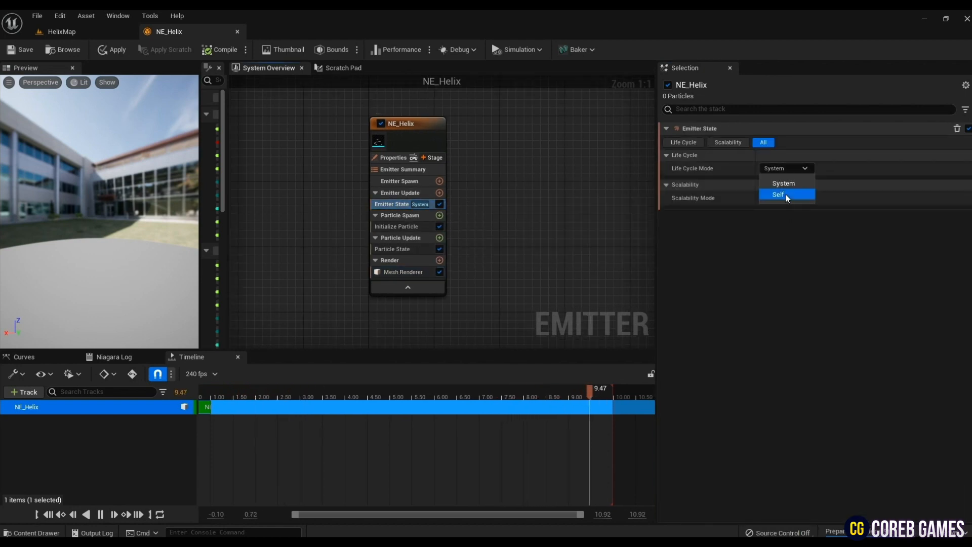
{"action": "left_click", "coordinate": [785, 194]}
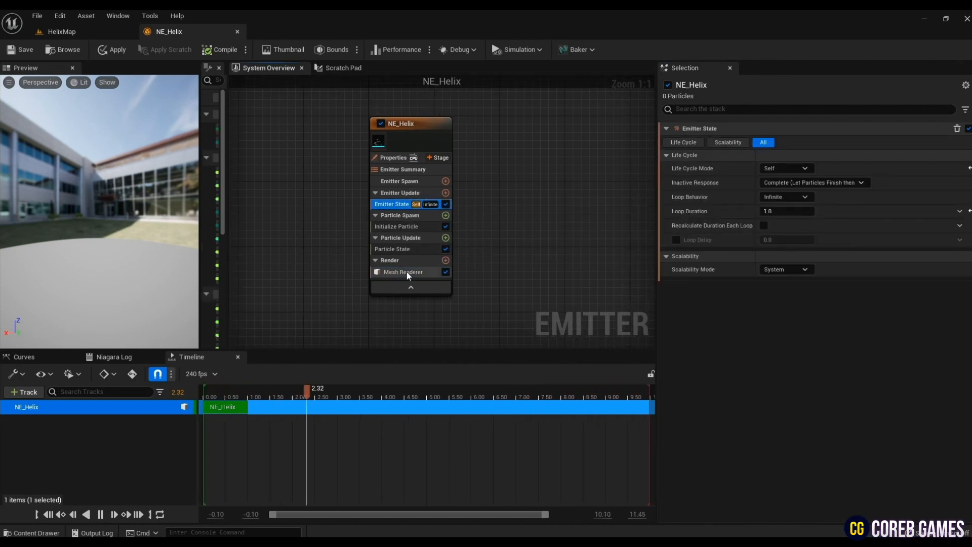
- Add a Spawn Rate module to Emitter Update and set its SpawnRate to 1
{"action": "left_click", "coordinate": [446, 193]}
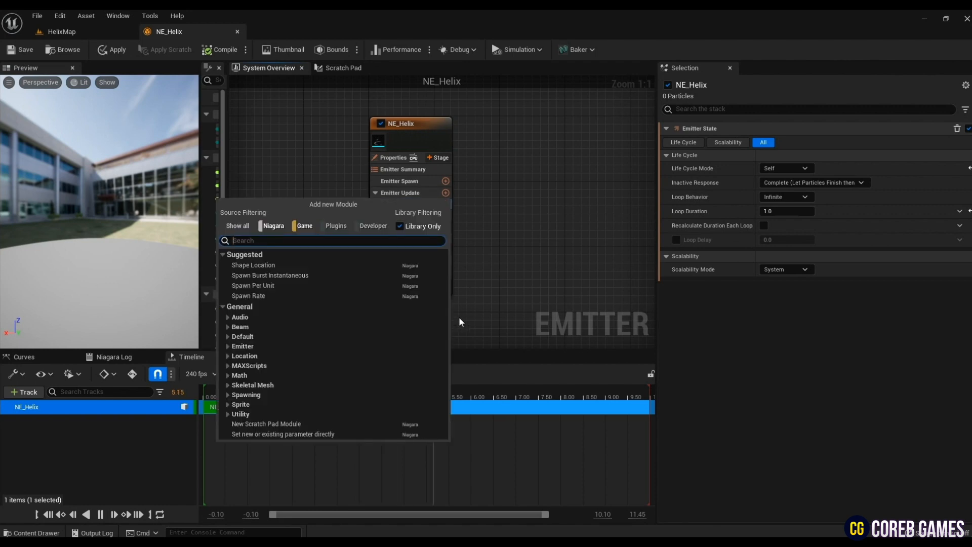
{"action": "type", "text": "spawn"}
{"action": "left_click", "coordinate": [279, 292]}
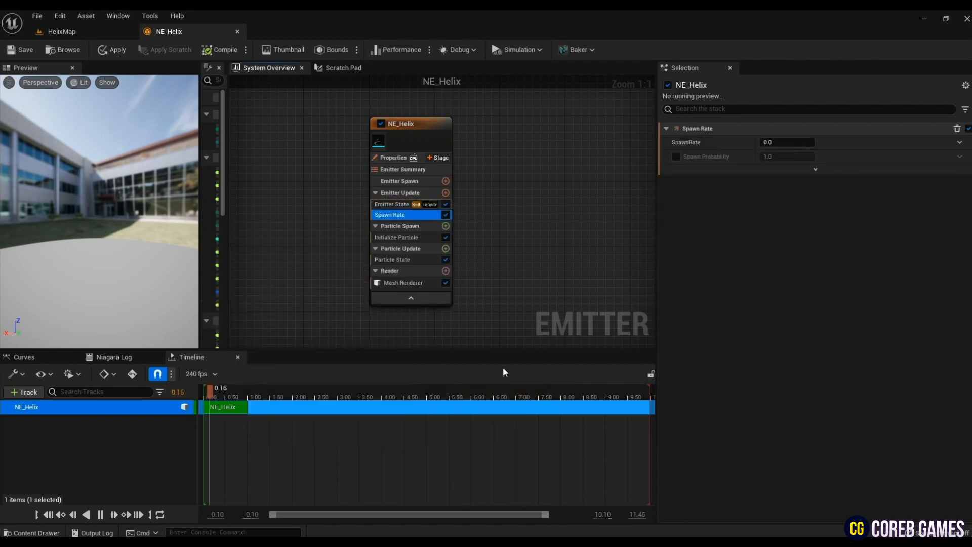
{"action": "left_click", "coordinate": [788, 142]}
{"action": "type", "text": "1"}
{"action": "key", "text": "Return"}
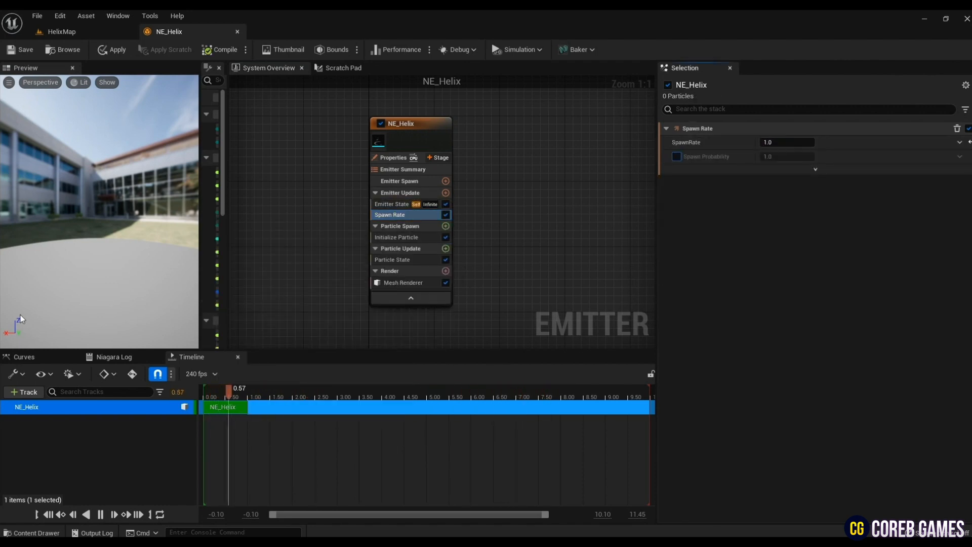
- Set Initialize Particle's Lifetime Mode to Random with a Lifetime Min of 2.5
{"action": "left_click_drag", "start_coordinate": [112, 266], "coordinate": [90, 238]}
{"action": "left_click", "coordinate": [391, 226]}
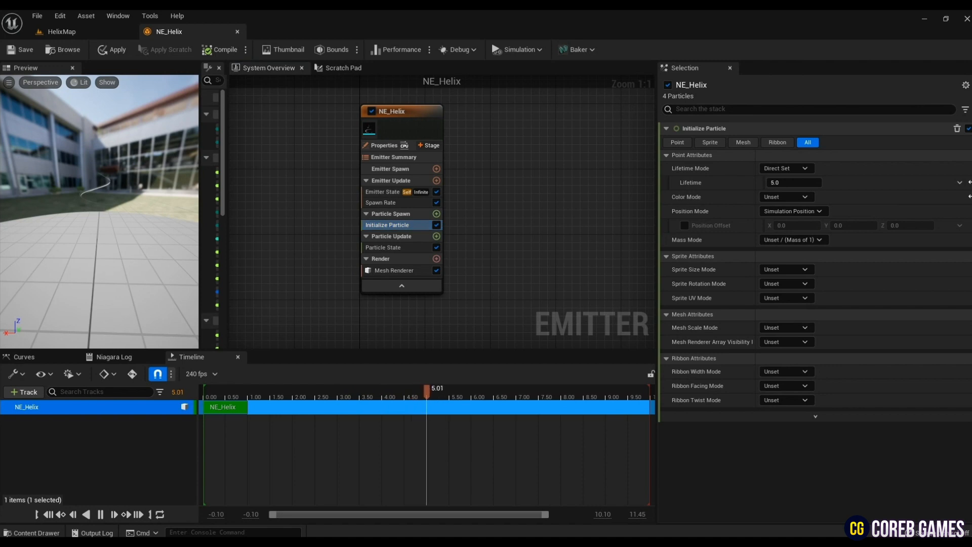
{"action": "left_click", "coordinate": [786, 168]}
{"action": "left_click", "coordinate": [809, 192]}
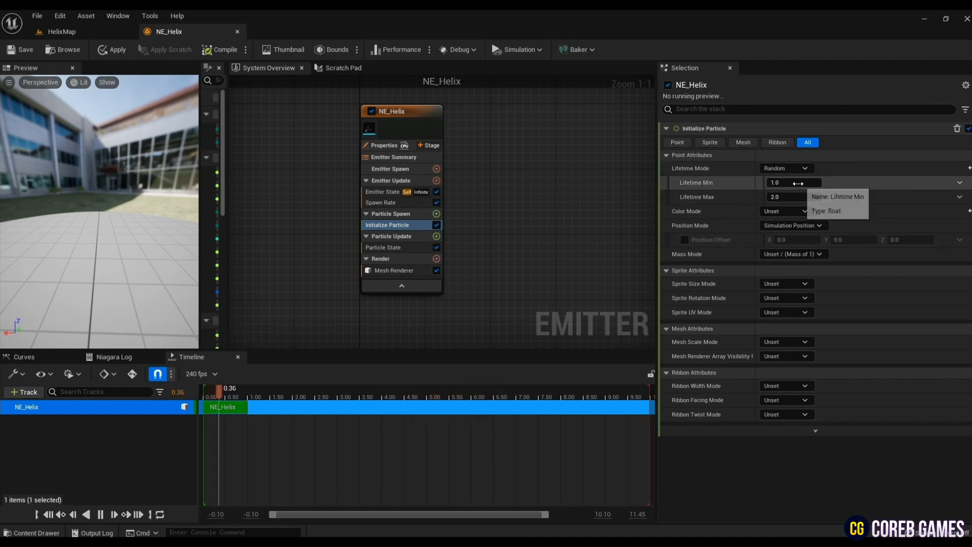
{"action": "left_click", "coordinate": [799, 183]}
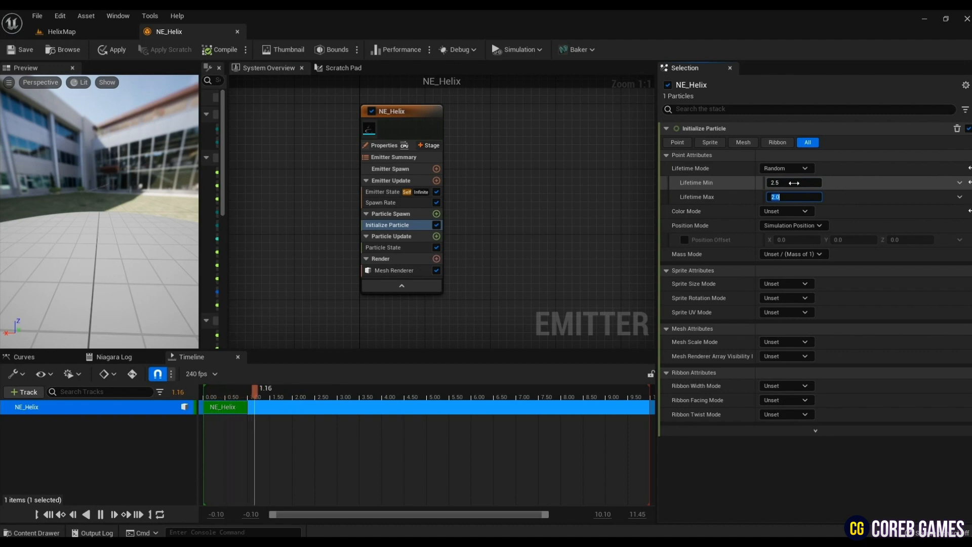
- Set Initialize Particle's Mesh Scale Mode to Non-Uniform with a Mesh Scale of X 7, Y 7, Z 6
{"action": "left_click", "coordinate": [786, 342]}
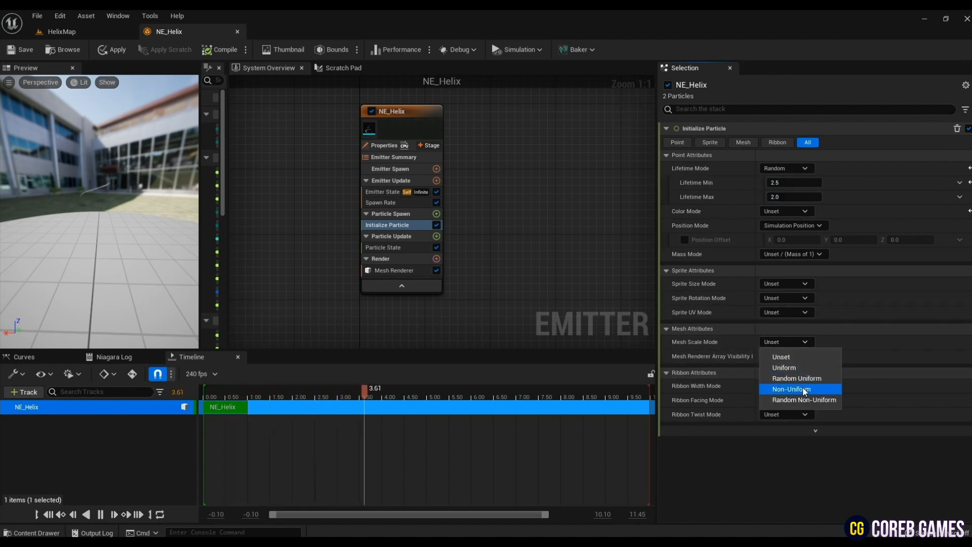
{"action": "left_click", "coordinate": [805, 390]}
{"action": "left_click", "coordinate": [787, 358]}
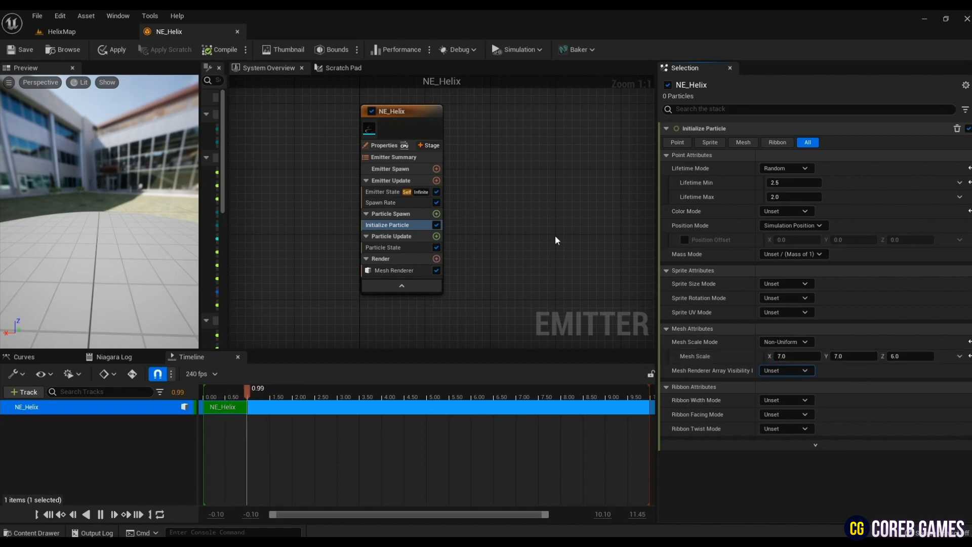
- Add an Initial Mesh Orientation module to Particle Spawn, set Mesh Orientation Mode to System, and enable Rotation with its coordinate space
{"action": "left_click", "coordinate": [436, 214]}
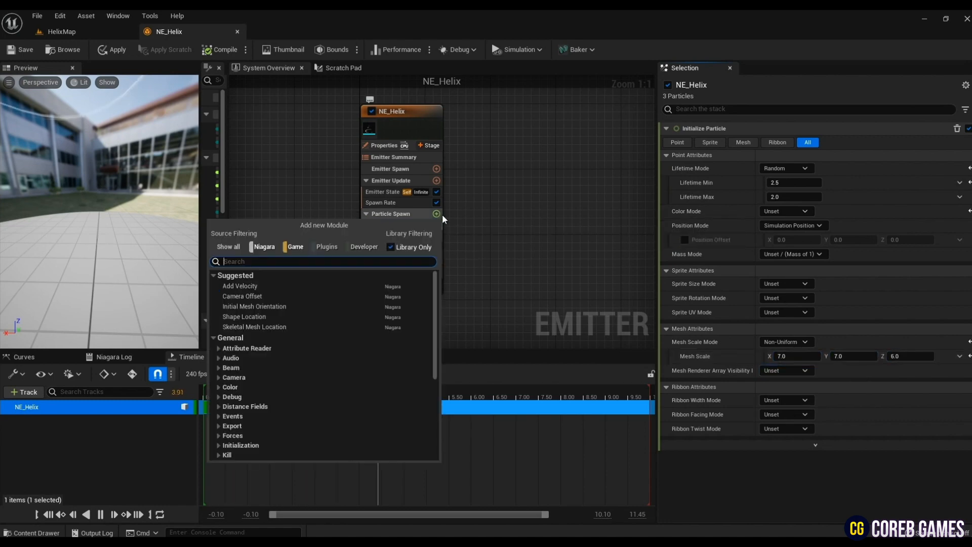
{"action": "type", "text": "mesh"}
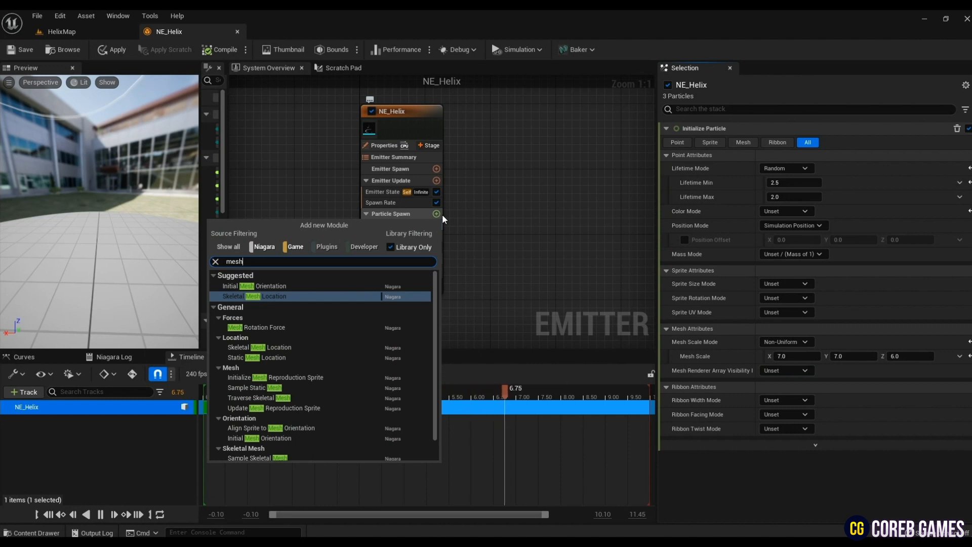
{"action": "key", "text": "Up"}
{"action": "key", "text": "Return"}
{"action": "left_click", "coordinate": [414, 235]}
{"action": "left_click", "coordinate": [783, 154]}
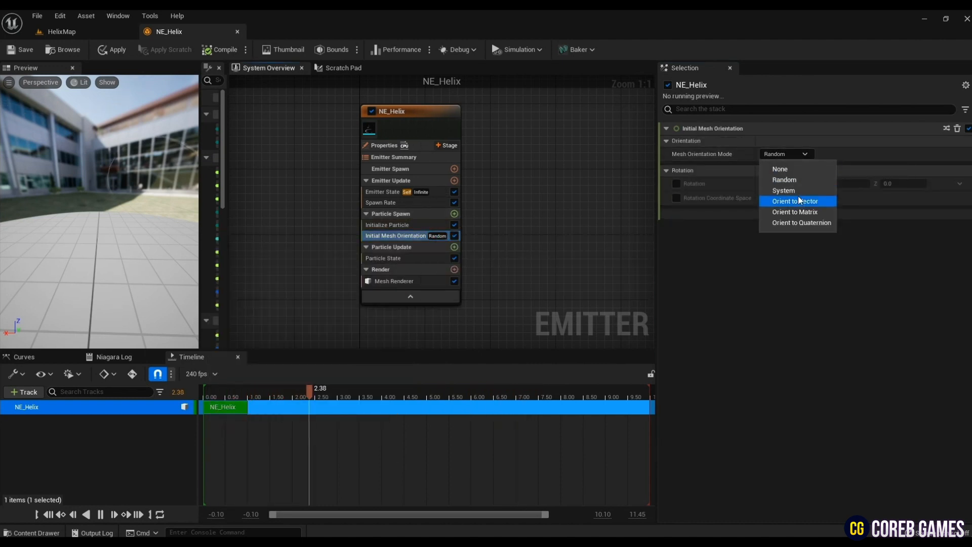
{"action": "left_click", "coordinate": [775, 188]}
{"action": "left_click", "coordinate": [677, 183]}
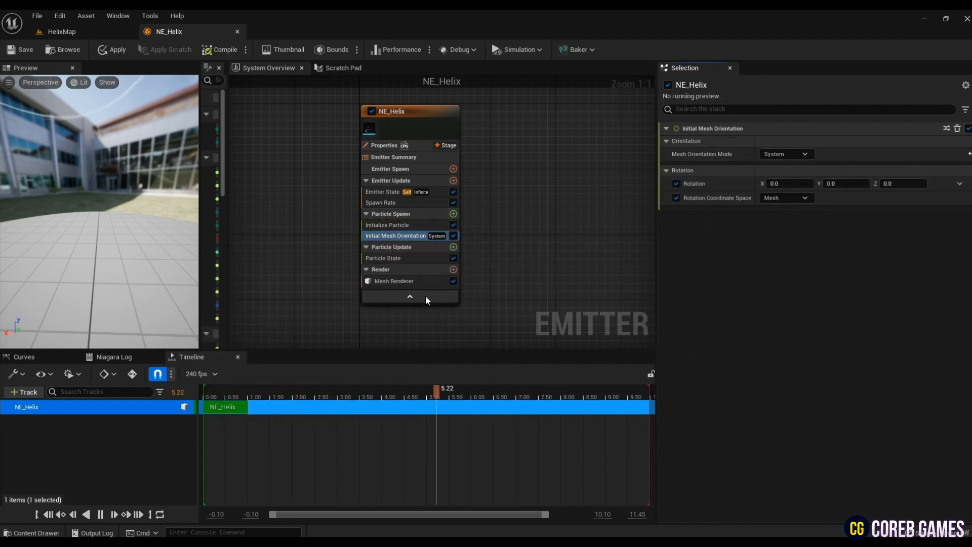
- Add a Scale Mesh Size module to Particle Update
{"action": "left_click", "coordinate": [453, 248]}
{"action": "left_click", "coordinate": [452, 248]}
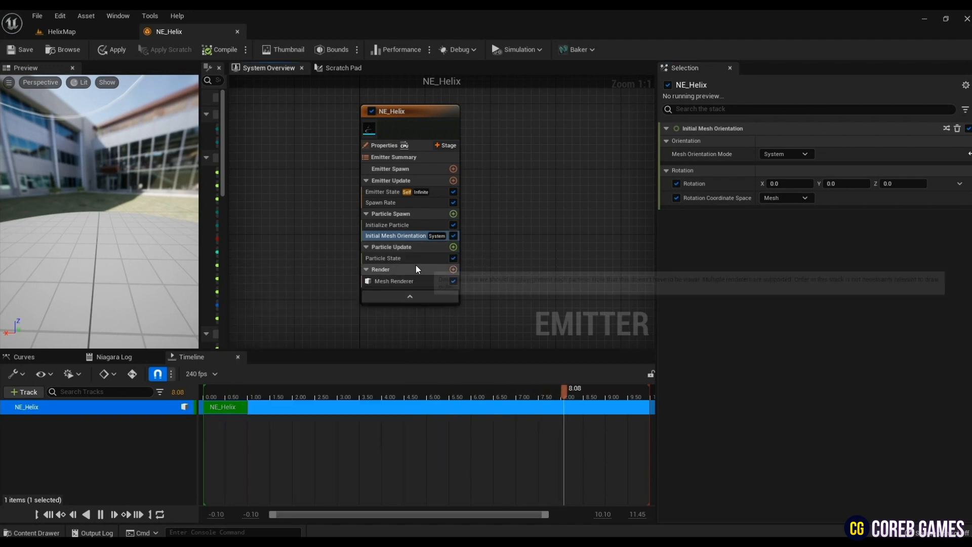
{"action": "left_click", "coordinate": [414, 261]}
{"action": "left_click", "coordinate": [454, 247]}
{"action": "type", "text": "scal"}
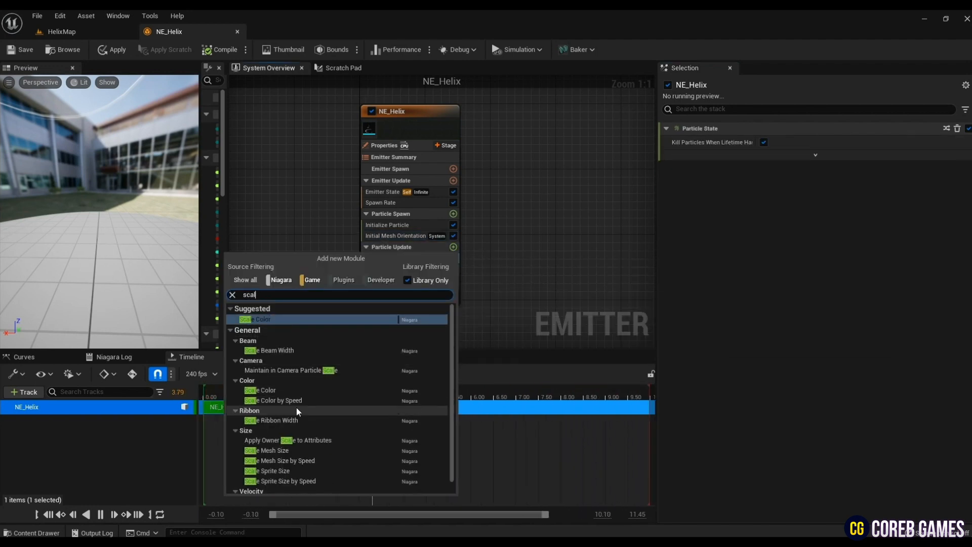
{"action": "left_click", "coordinate": [275, 450]}
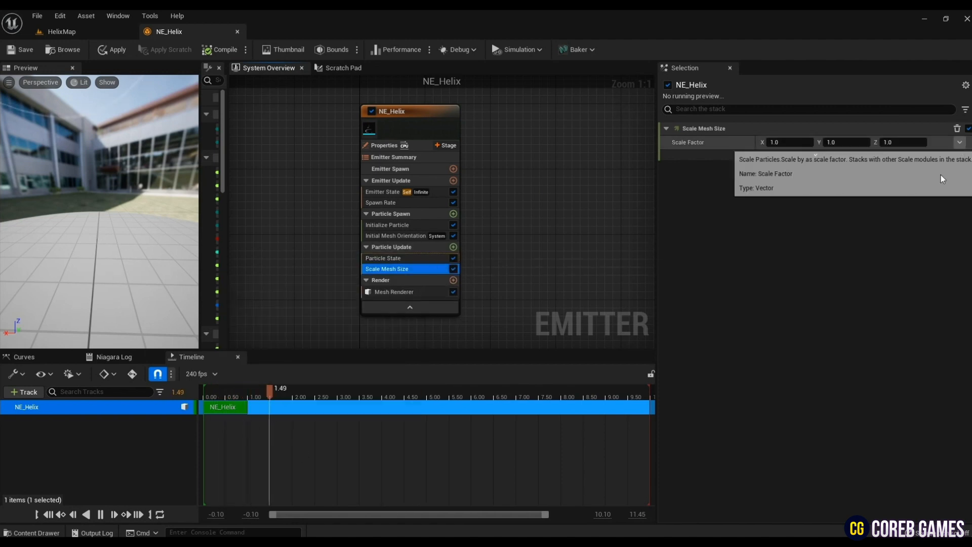
- Drive Scale Factor with Vector from Curve, keeping X and Y at 1 while Z rises from 1 to 1.3
{"action": "left_click", "coordinate": [960, 142]}
{"action": "left_click", "coordinate": [821, 270]}
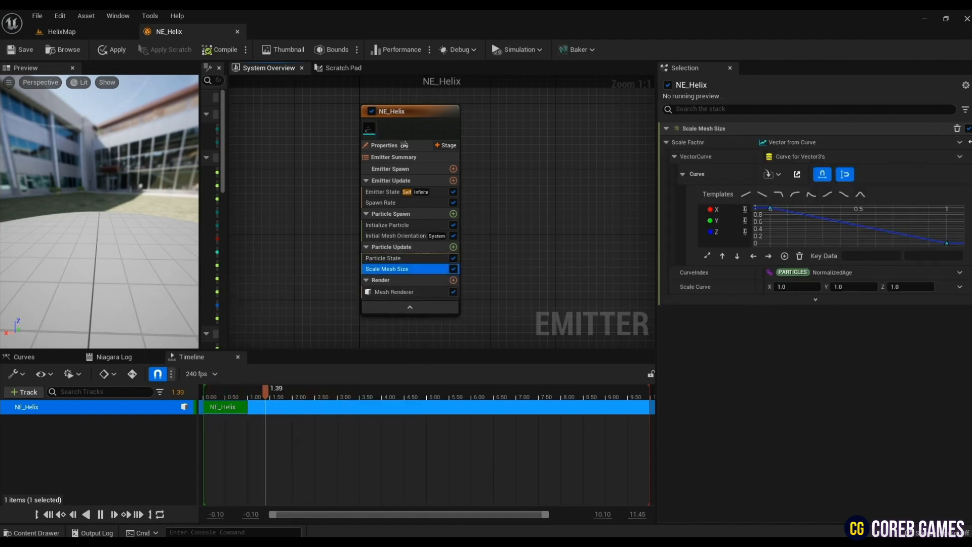
{"action": "left_click", "coordinate": [771, 209]}
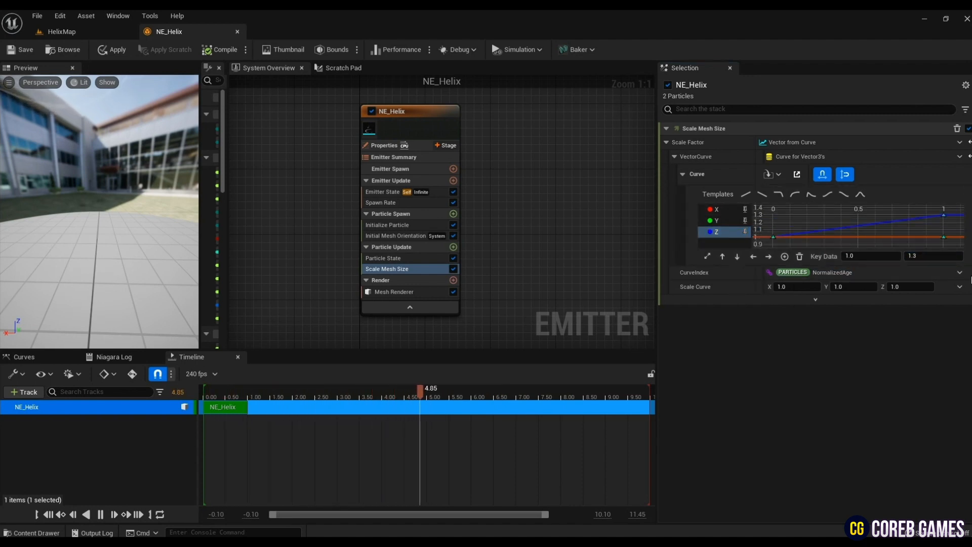
- Add a Color module to Particle Update and set its Color input to Color from Curve
{"action": "left_click", "coordinate": [454, 247]}
{"action": "type", "text": "colo"}
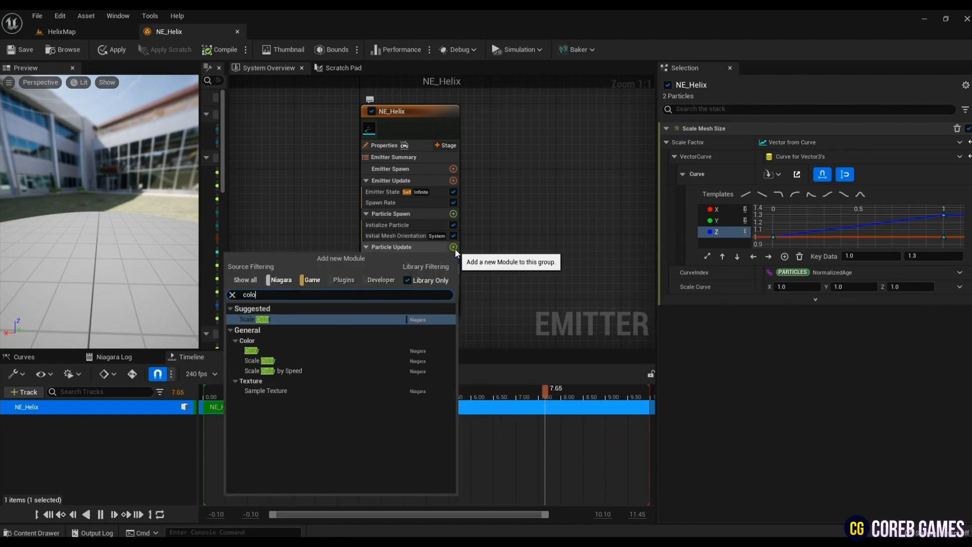
{"action": "key", "text": "Return"}
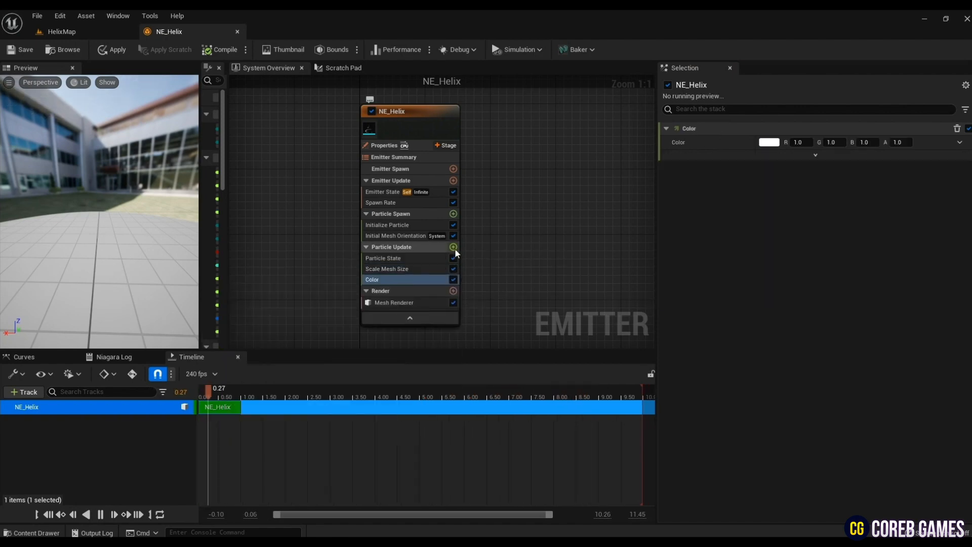
{"action": "left_click", "coordinate": [960, 143]}
{"action": "left_click", "coordinate": [788, 208]}
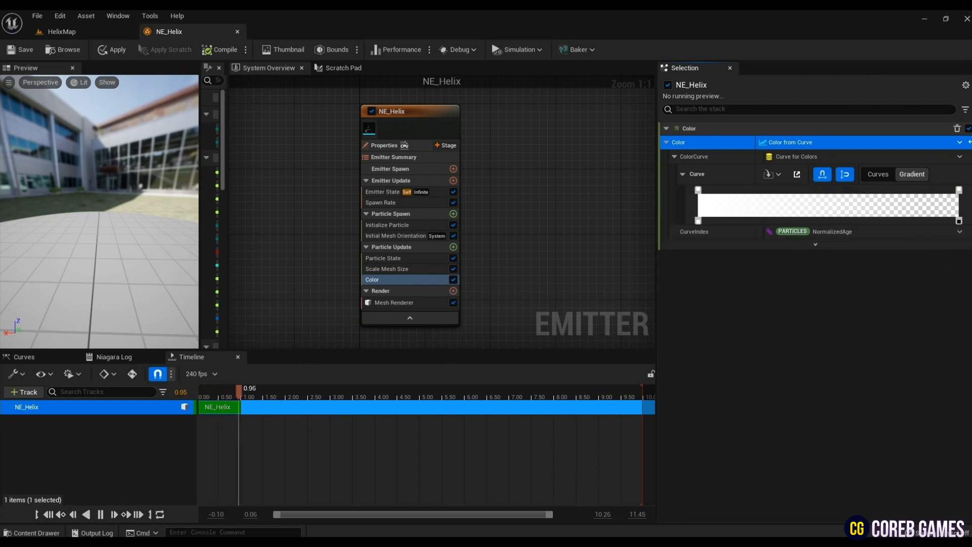
- Set the color gradient's start stop to R 0.8, G 0, B 10
{"action": "double_click", "coordinate": [699, 190]}
{"action": "type", "text": "0.18"}
{"action": "key", "text": "Tab"}
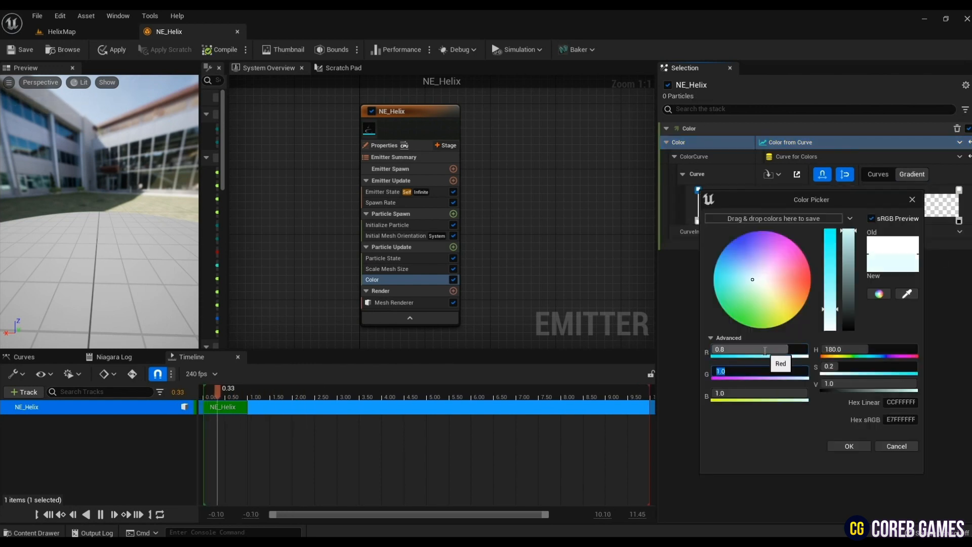
{"action": "type", "text": "0"}
{"action": "key", "text": "Tab"}
{"action": "type", "text": "10"}
{"action": "key", "text": "Tab"}
{"action": "left_click", "coordinate": [858, 450]}
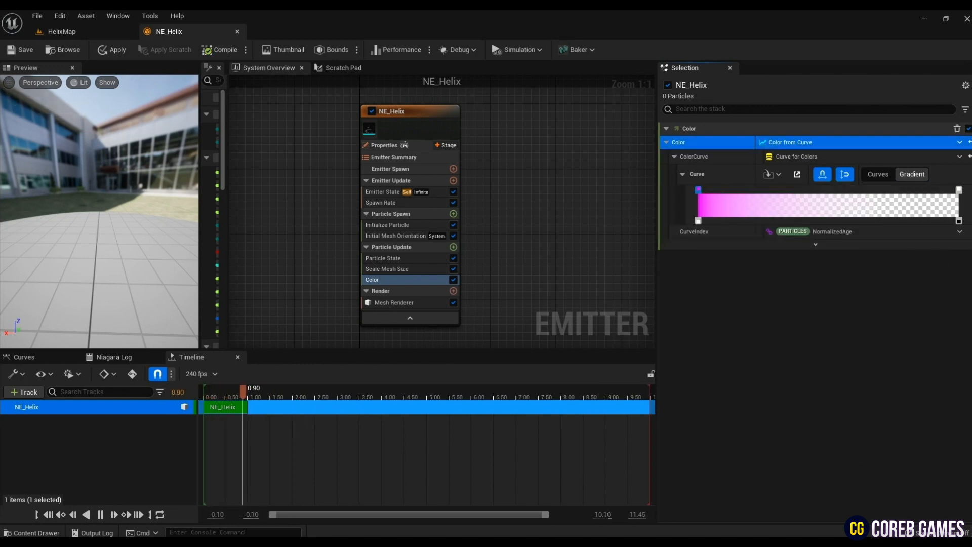
- Set the color gradient's end stop to R 0.2, G 0, B 1
{"action": "double_click", "coordinate": [959, 190]}
{"action": "left_click", "coordinate": [776, 352]}
{"action": "type", "text": "0.2"}
{"action": "key", "text": "Tab"}
{"action": "type", "text": "0"}
{"action": "key", "text": "Tab"}
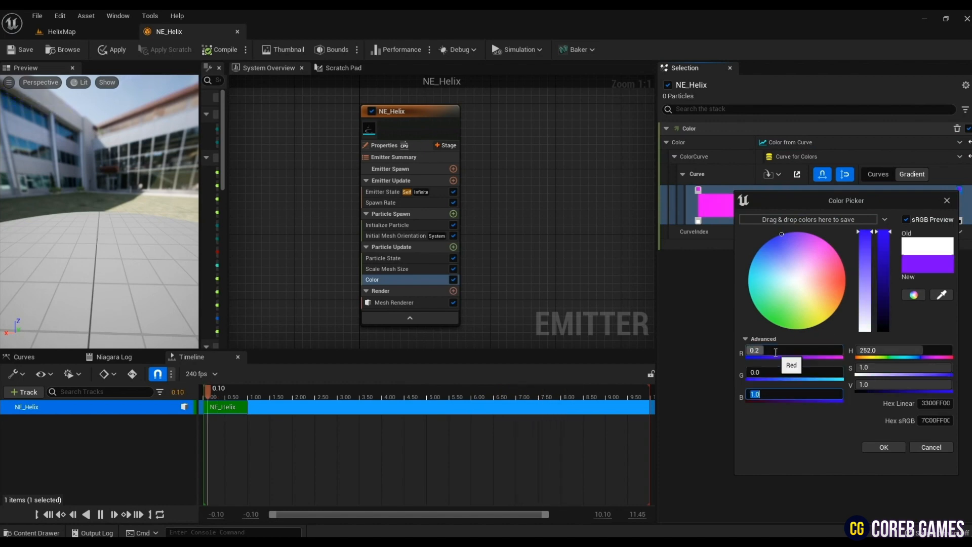
{"action": "left_click", "coordinate": [877, 445]}
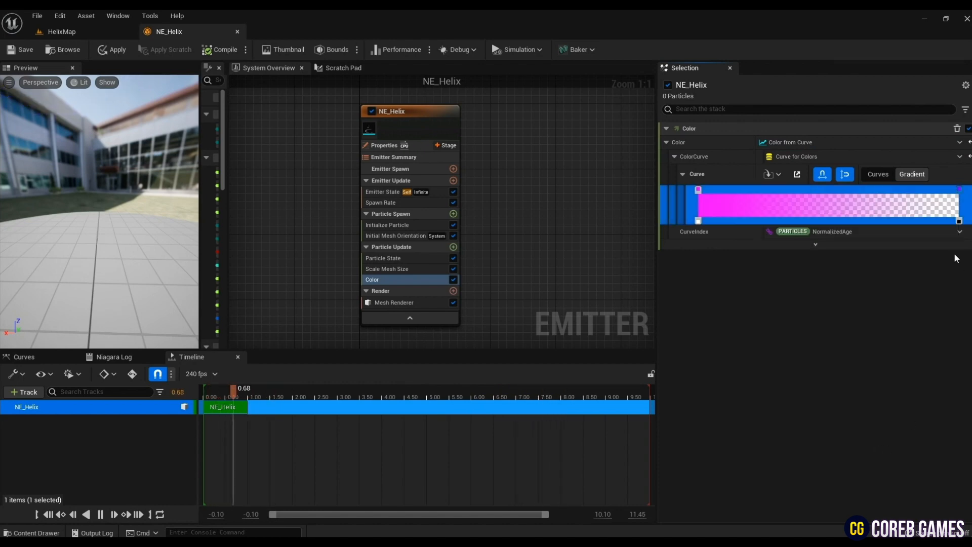
- Add opaque alpha stops near both ends of the color gradient and set the start stop's opacity to 0
{"action": "left_click", "coordinate": [934, 222]}
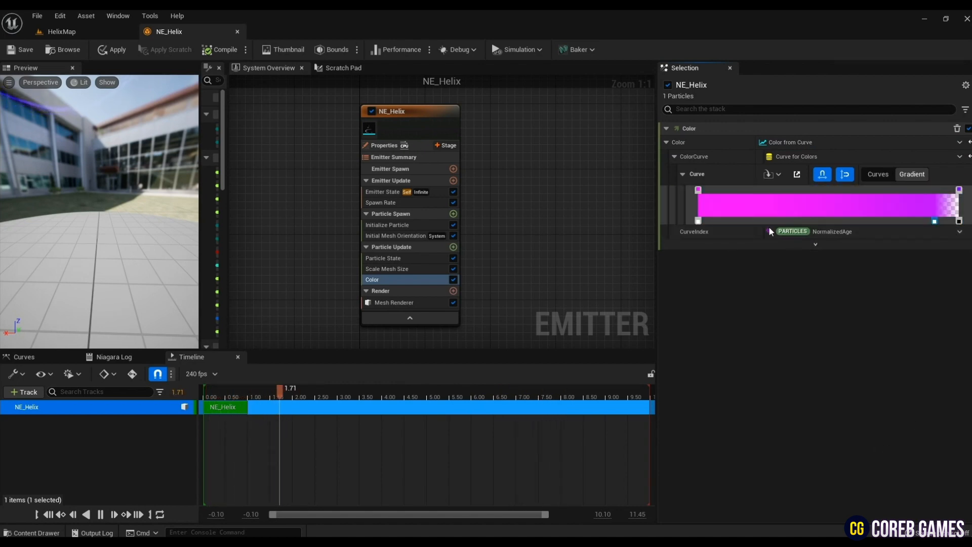
{"action": "left_click_drag", "start_coordinate": [102, 213], "coordinate": [104, 253]}
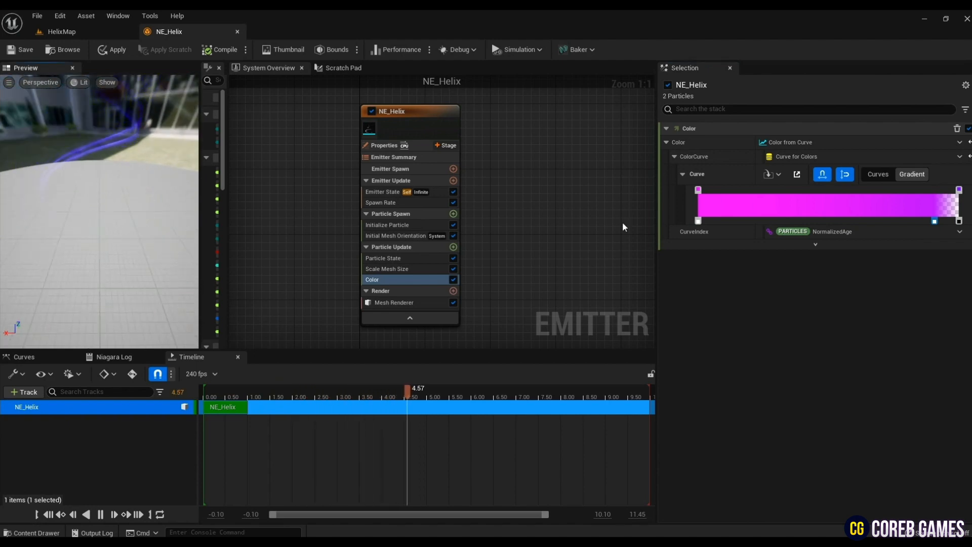
{"action": "left_click", "coordinate": [722, 222]}
{"action": "left_click", "coordinate": [737, 221]}
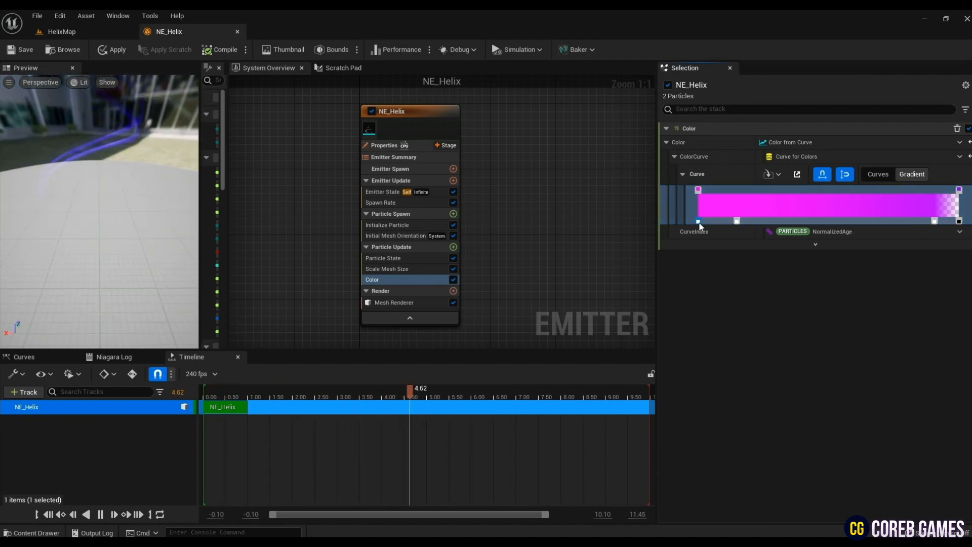
{"action": "double_click", "coordinate": [700, 223]}
{"action": "left_click", "coordinate": [723, 236]}
{"action": "type", "text": "0"}
{"action": "key", "text": "Return"}
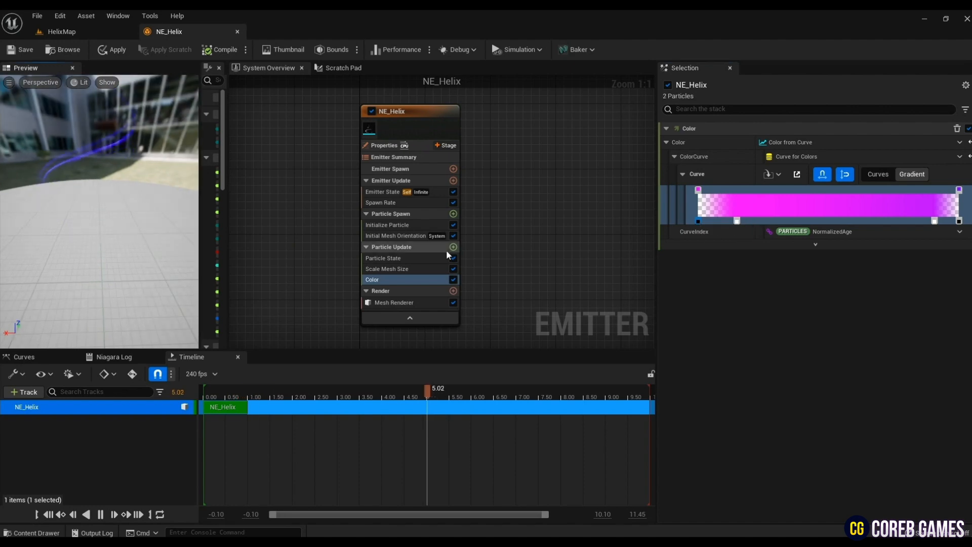
- Add a Dynamic Material Parameters module to Particle Update and drive Param1 with Float from Curve, from -4 at 0 to 4 at 1
{"action": "left_click", "coordinate": [454, 246]}
{"action": "type", "text": "dyn"}
{"action": "left_click", "coordinate": [346, 319]}
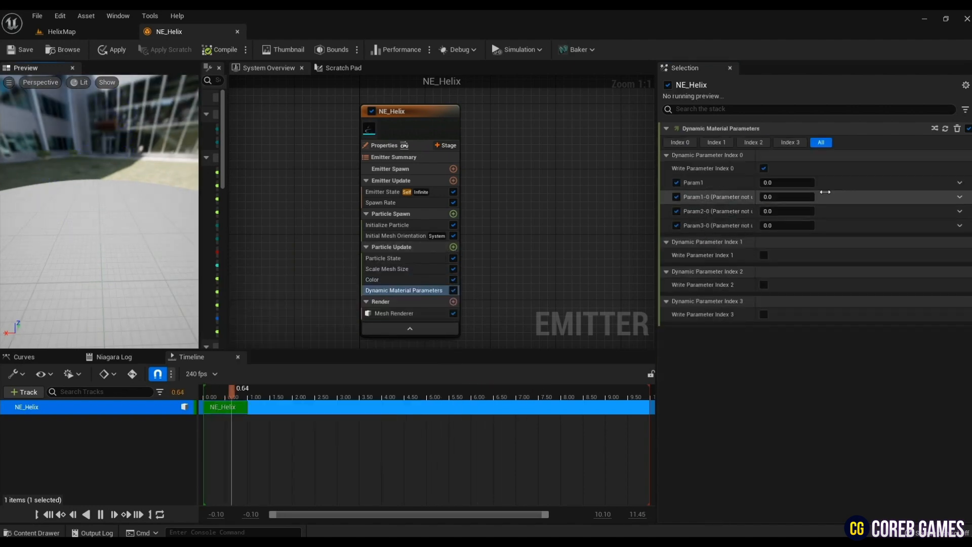
{"action": "left_click", "coordinate": [960, 182]}
{"action": "left_click", "coordinate": [803, 260]}
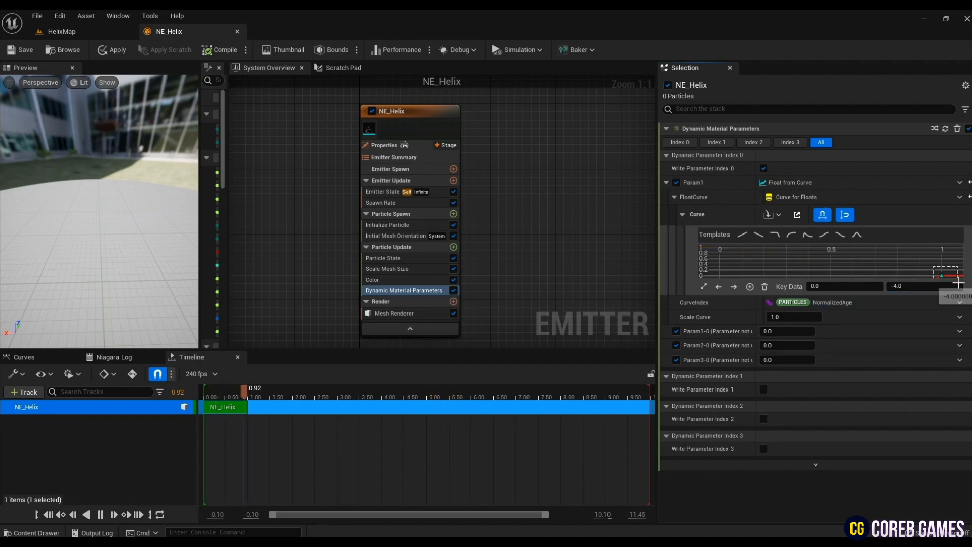
{"action": "left_click", "coordinate": [719, 286]}
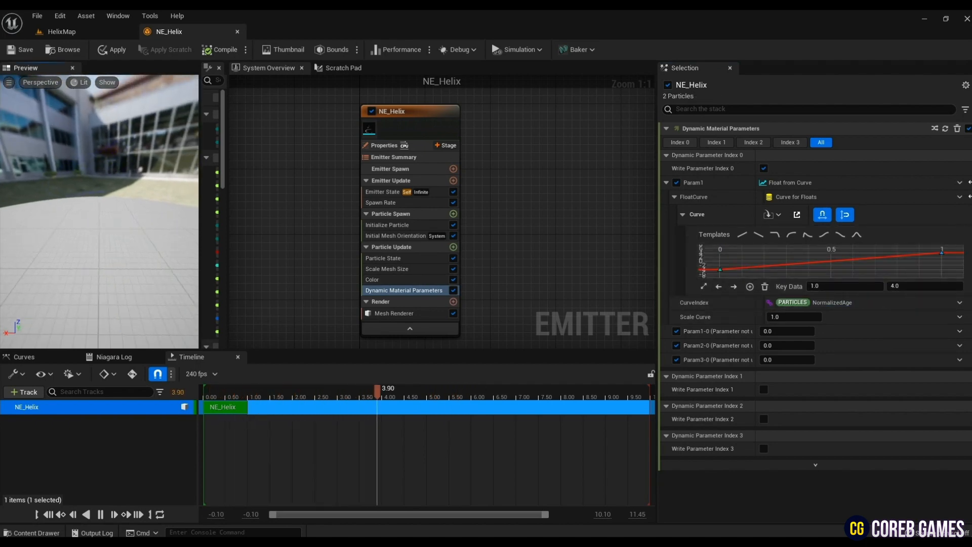
{"action": "left_click_drag", "start_coordinate": [140, 239], "coordinate": [146, 239]}
- Add a Solve Forces and Velocity module to Particle Update
{"action": "left_click", "coordinate": [400, 313]}
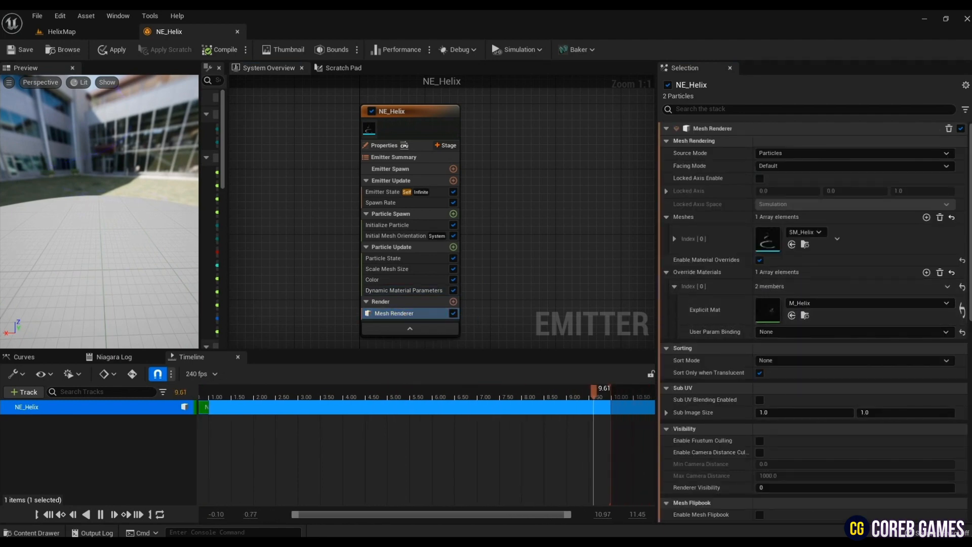
{"action": "left_click", "coordinate": [448, 248]}
{"action": "left_click", "coordinate": [454, 247]}
{"action": "type", "text": "sol"}
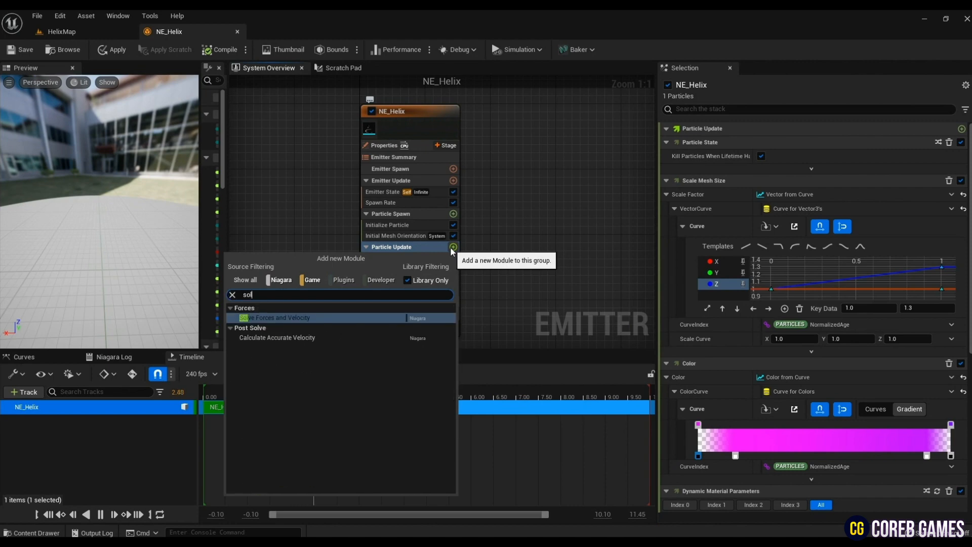
{"action": "left_click", "coordinate": [348, 316]}
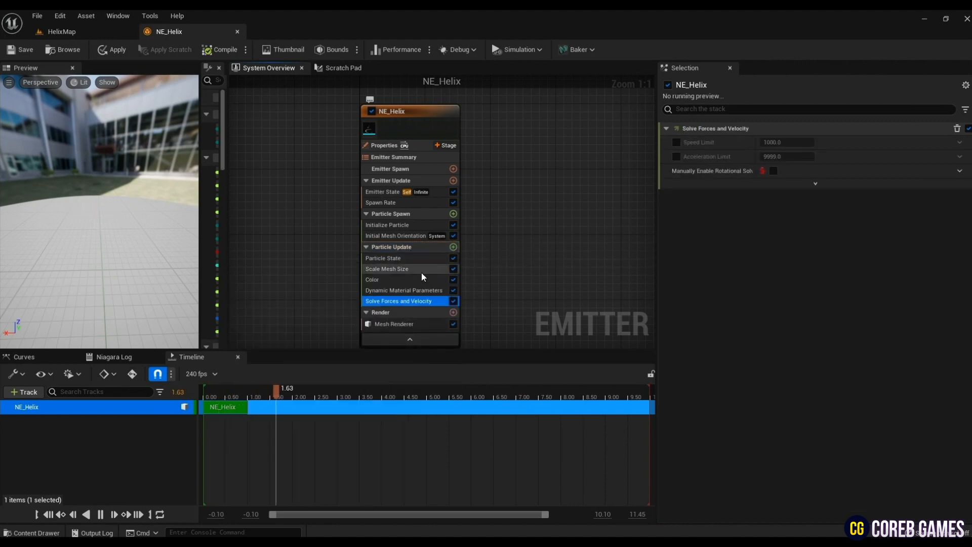
{"action": "left_click", "coordinate": [423, 331]}
{"action": "left_click", "coordinate": [394, 324]}
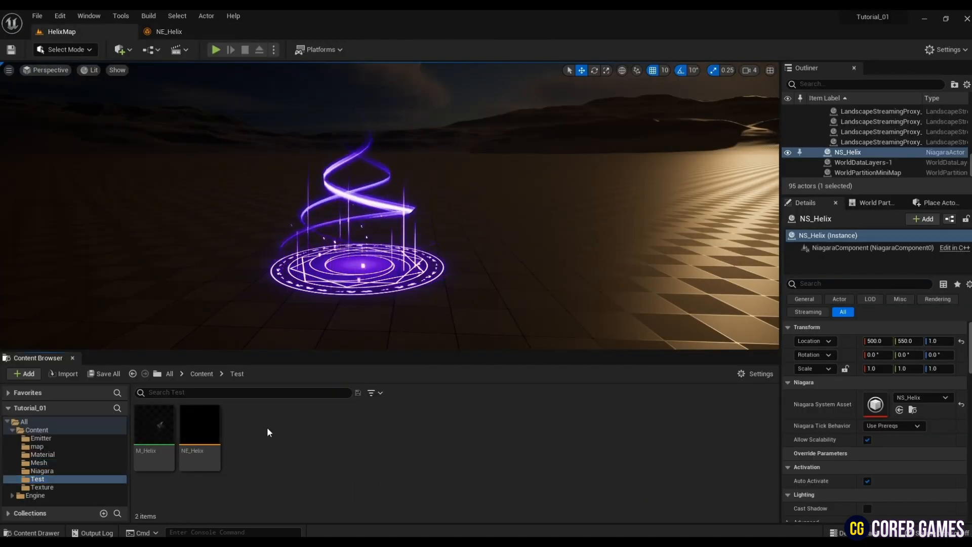
- Create a Niagara System in the Test folder from the Empty emitter template and name it NS_Helix
{"action": "right_click", "coordinate": [269, 432]}
{"action": "left_click", "coordinate": [365, 242]}
{"action": "left_click", "coordinate": [489, 429]}
{"action": "left_click", "coordinate": [473, 326]}
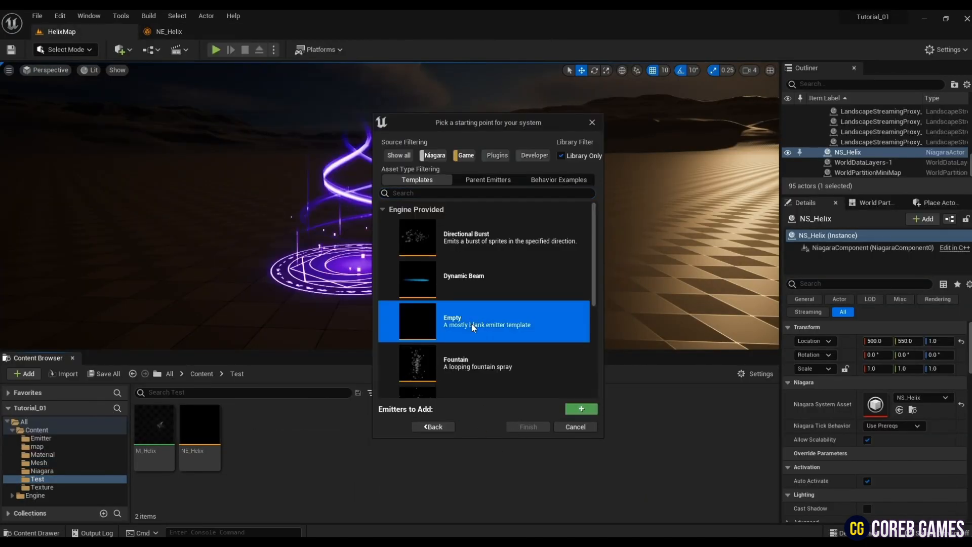
{"action": "left_click", "coordinate": [582, 409]}
{"action": "left_click", "coordinate": [528, 488]}
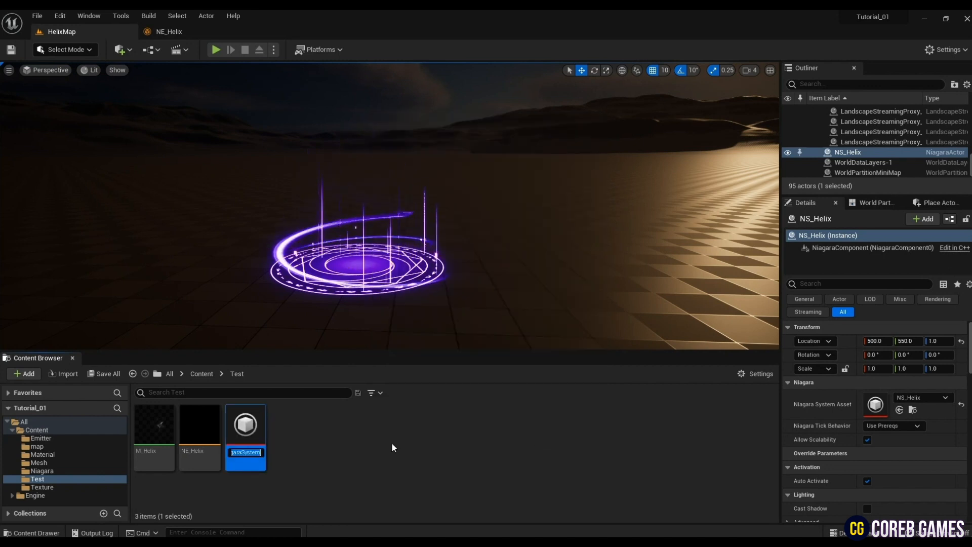
{"action": "type", "text": "nS_He"}
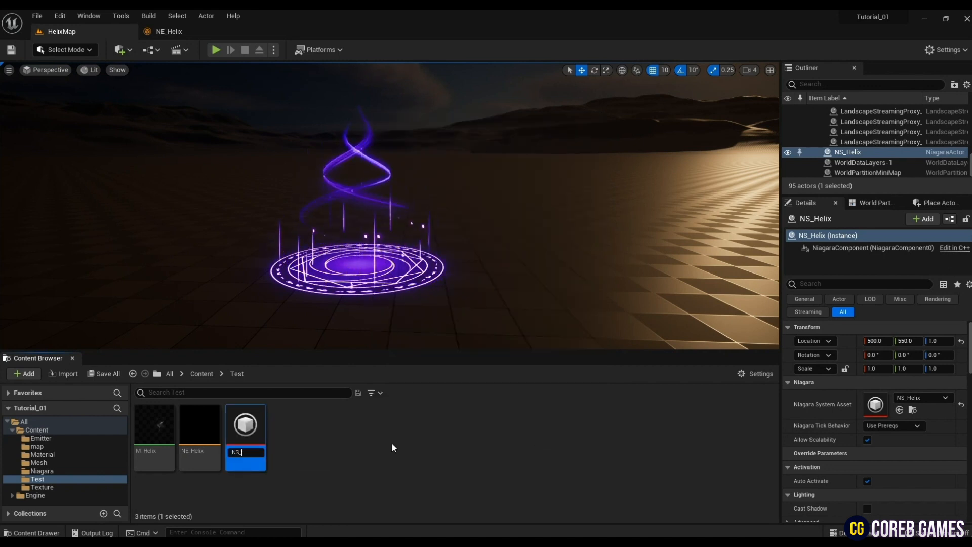
{"action": "type", "text": "lix"}
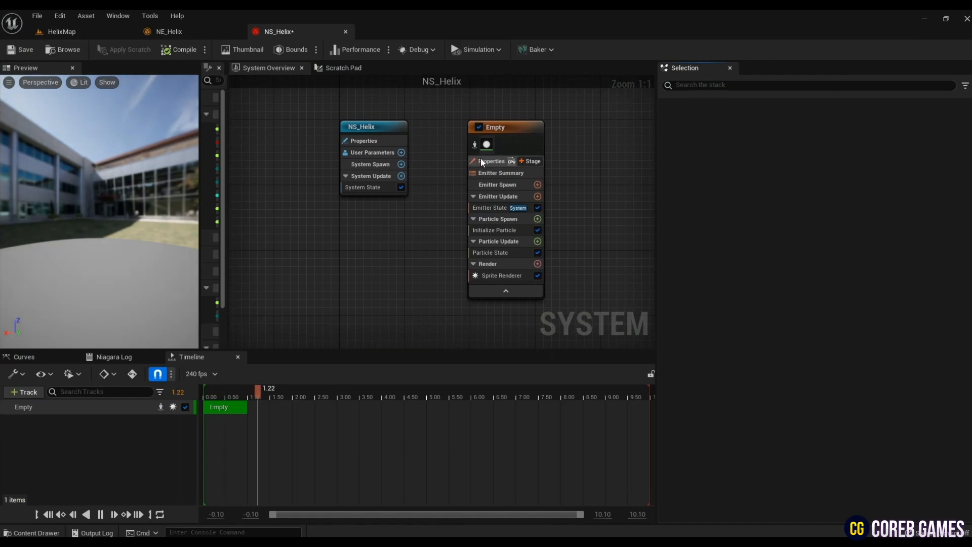
- Replace the Empty emitter in NS_Helix with the parent emitter NE Helix 1
{"action": "left_click", "coordinate": [517, 138]}
{"action": "key", "text": "Delete"}
{"action": "right_click", "coordinate": [531, 239]}
{"action": "left_click", "coordinate": [555, 250]}
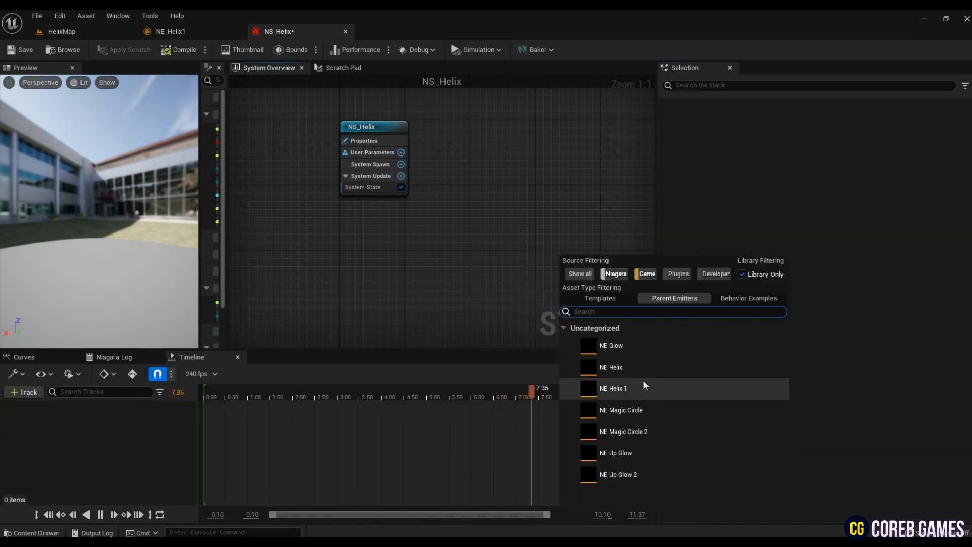
{"action": "double_click", "coordinate": [623, 388]}
- Move the NE_Helix1 emitter node directly beside the NS_Helix system node
{"action": "scroll", "coordinate": [522, 243], "scroll_direction": "down", "scroll_amount": 2}
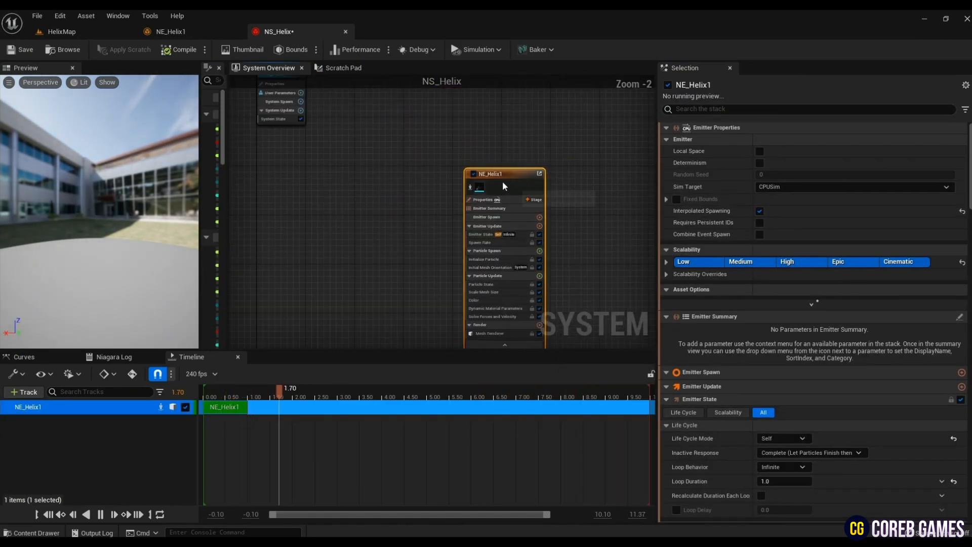
{"action": "left_click_drag", "start_coordinate": [502, 178], "coordinate": [357, 88]}
{"action": "right_click_drag", "start_coordinate": [424, 127], "coordinate": [475, 188]}
{"action": "left_click_drag", "start_coordinate": [411, 148], "coordinate": [407, 144]}
{"action": "left_click", "coordinate": [468, 205]}
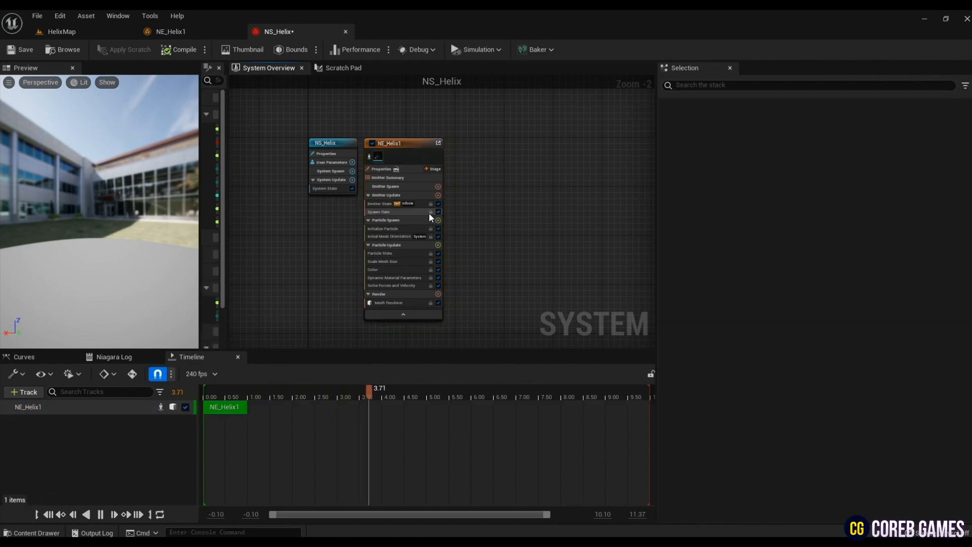
{"action": "mouse_move", "coordinate": [108, 216]}
{"action": "left_mouse_down"}
{"action": "mouse_move", "coordinate": [102, 209]}
{"action": "mouse_move", "coordinate": [125, 215]}
{"action": "left_mouse_up"}
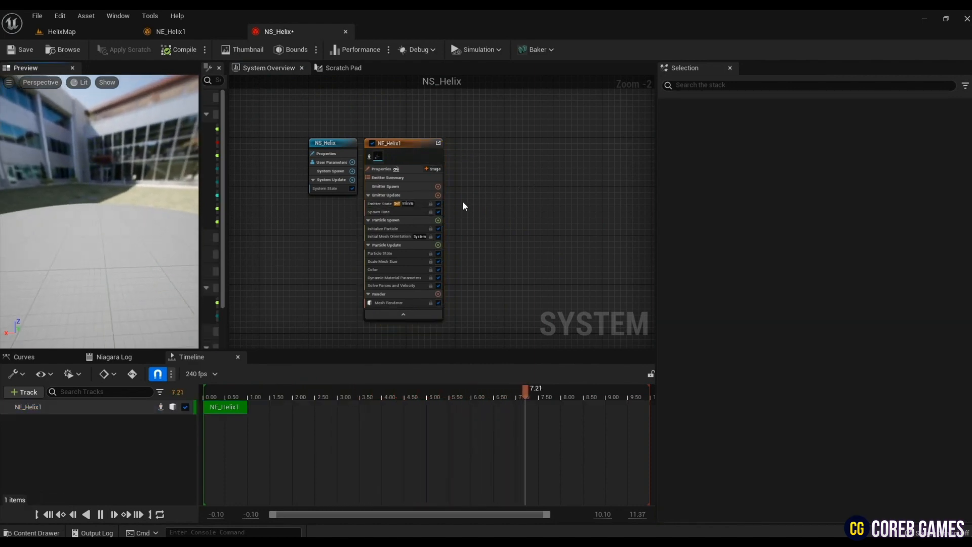
- Duplicate the NE_Helix1 emitter inside NS_Helix and place the copy beside the original
{"action": "left_click", "coordinate": [416, 150]}
{"action": "key", "text": "ctrl+d"}
{"action": "left_click_drag", "start_coordinate": [537, 172], "coordinate": [492, 145]}
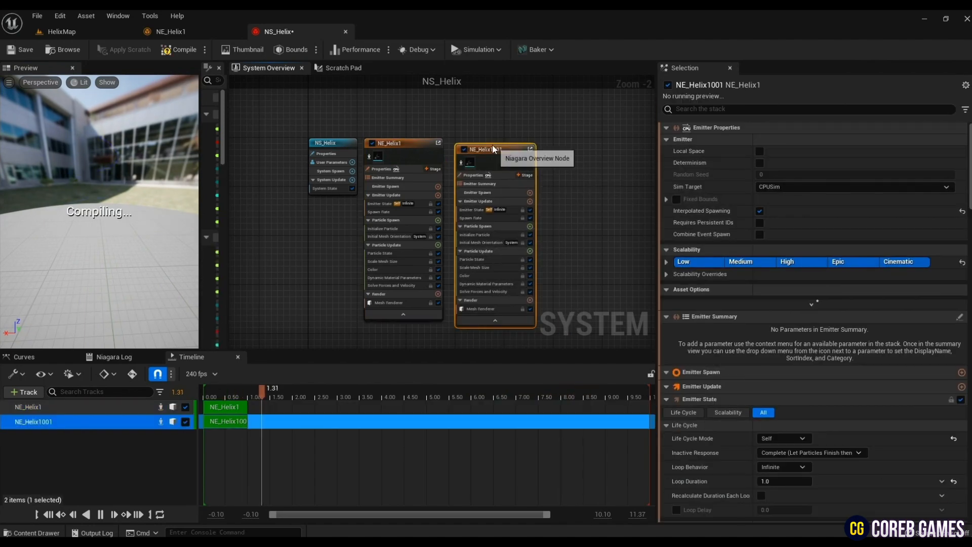
- Set the Z rotation in the duplicate emitter's Initial Mesh Orientation module so its helix is turned relative to the original
{"action": "left_click", "coordinate": [494, 231]}
{"action": "left_click", "coordinate": [494, 236]}
{"action": "left_click", "coordinate": [902, 182]}
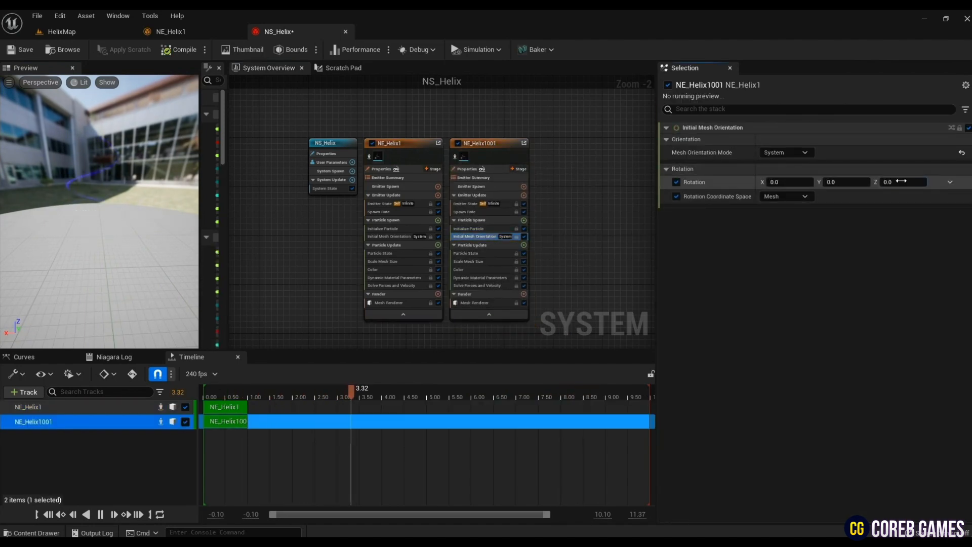
{"action": "type", "text": "0."}
- Enable a Loop Delay of 0.7 in the Emitter State of both helix emitters and save NS_Helix
{"action": "left_click", "coordinate": [457, 205]}
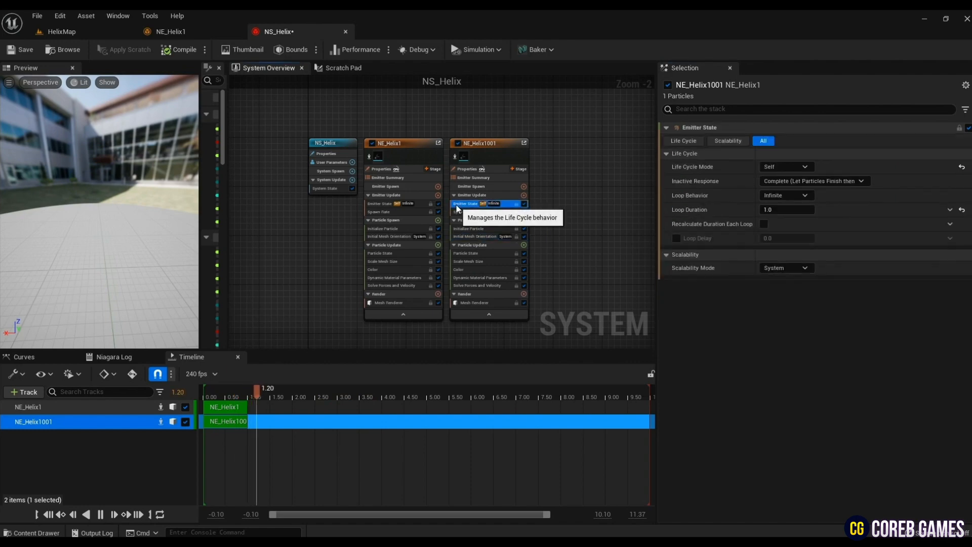
{"action": "mouse_move", "coordinate": [83, 207]}
{"action": "left_mouse_down"}
{"action": "mouse_move", "coordinate": [109, 207]}
{"action": "mouse_move", "coordinate": [83, 208]}
{"action": "left_mouse_up"}
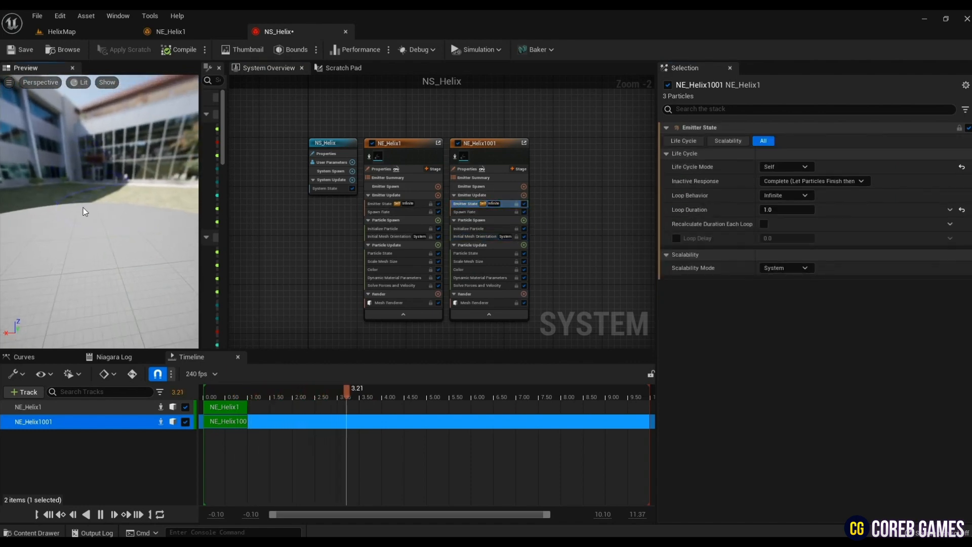
{"action": "left_click", "coordinate": [382, 204]}
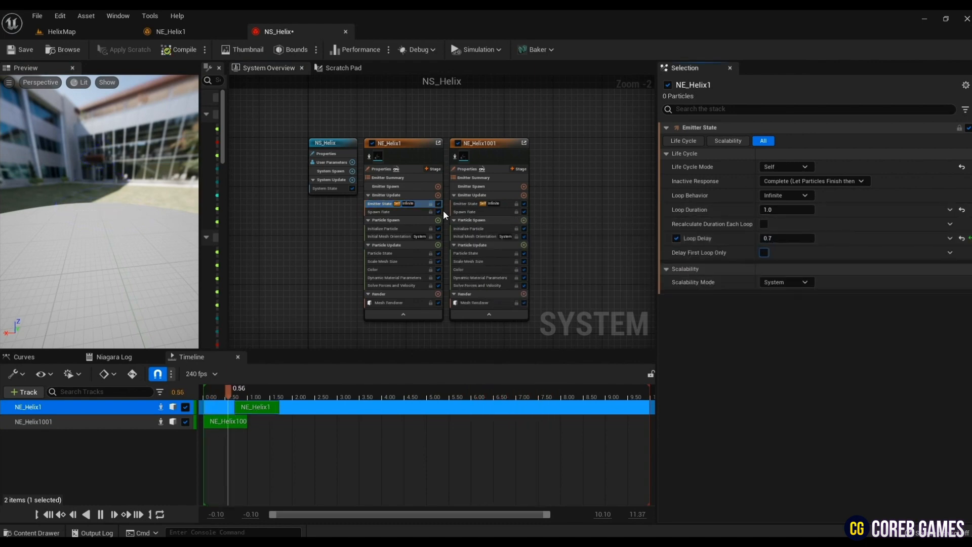
{"action": "left_click", "coordinate": [461, 203]}
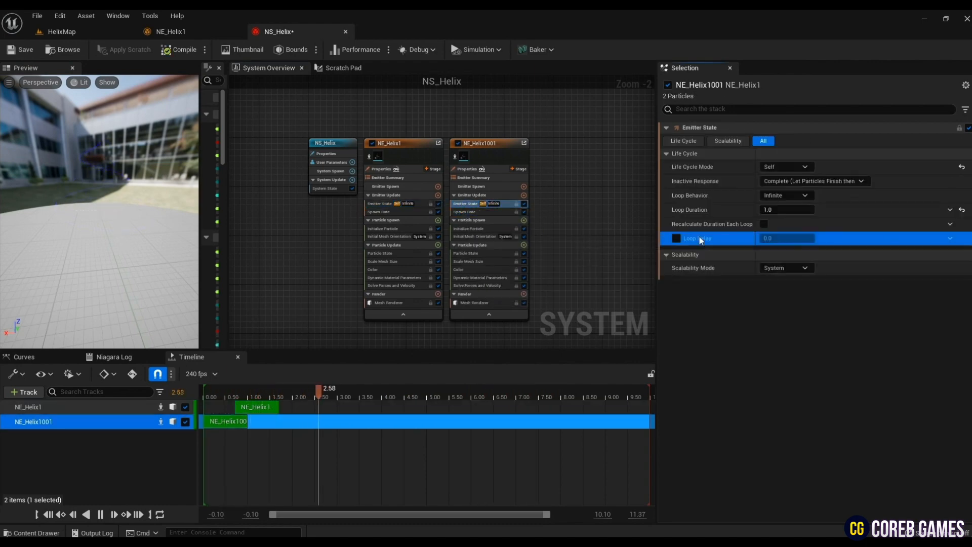
{"action": "left_click", "coordinate": [677, 238]}
{"action": "left_click", "coordinate": [770, 239]}
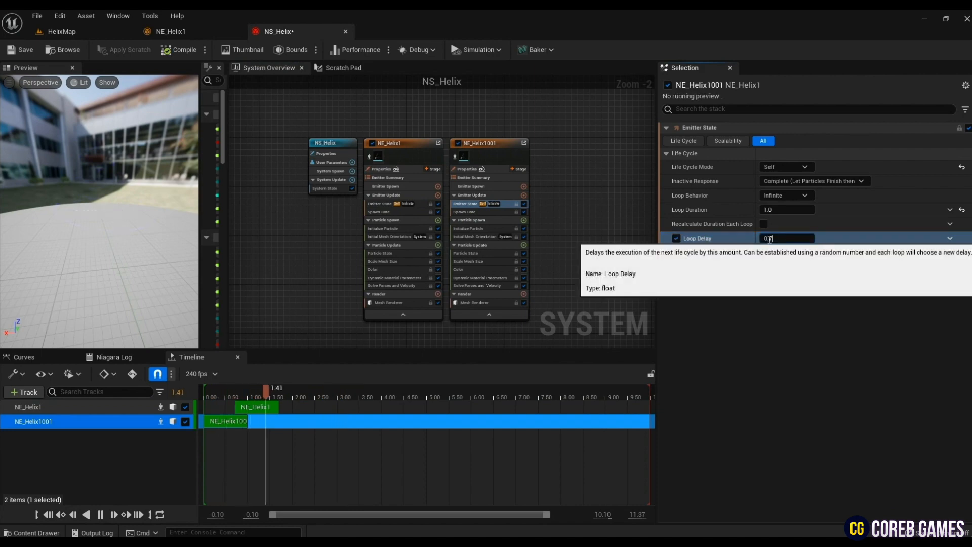
{"action": "type", "text": "0.7"}
{"action": "key", "text": "Return"}
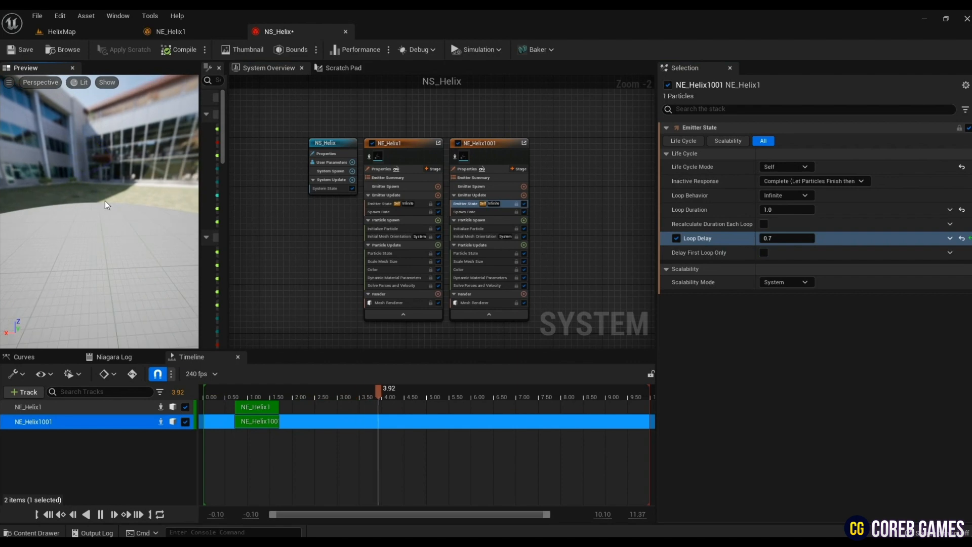
{"action": "left_click", "coordinate": [20, 52]}
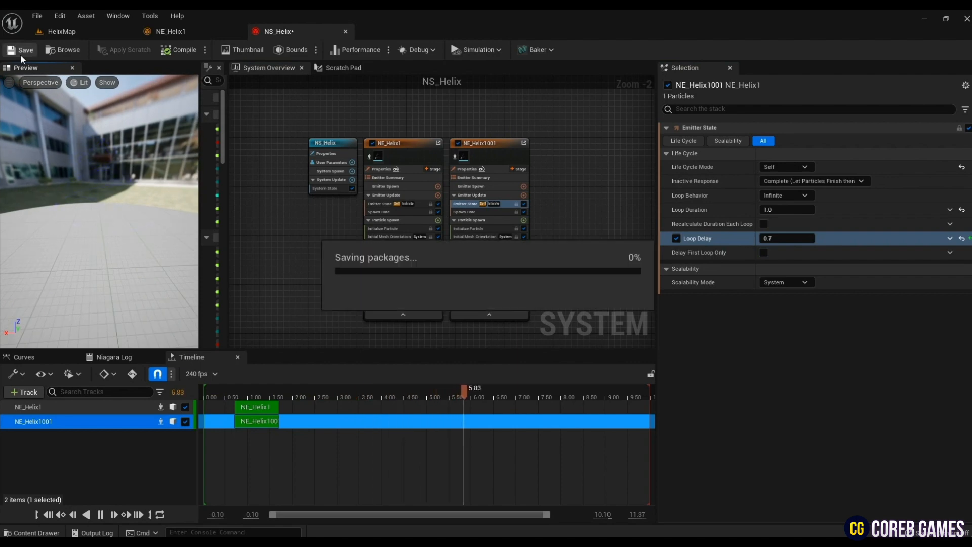
- Place an NS_Helix instance in the HelixMap level on the floor beside the existing magic circle effect
{"action": "left_click", "coordinate": [90, 31]}
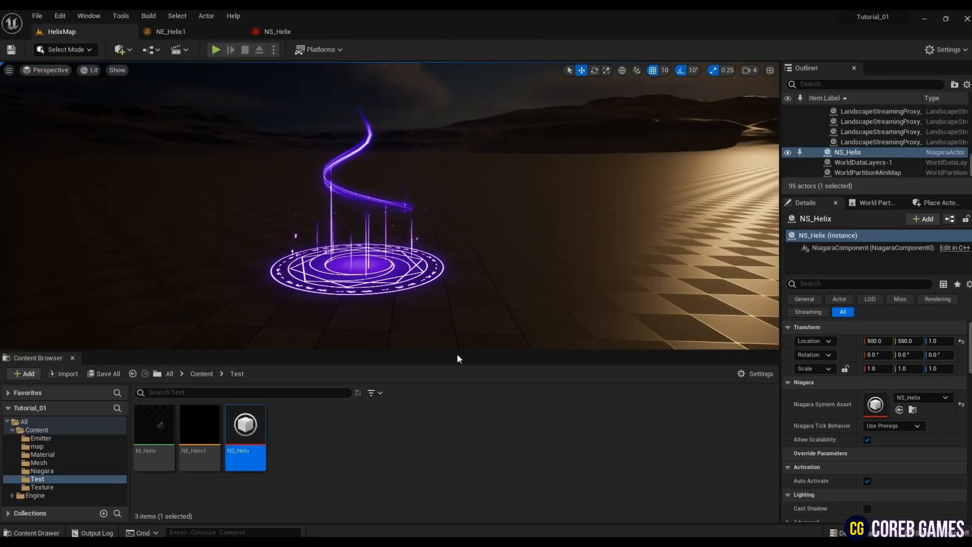
{"action": "left_click_drag", "start_coordinate": [239, 435], "coordinate": [591, 286]}
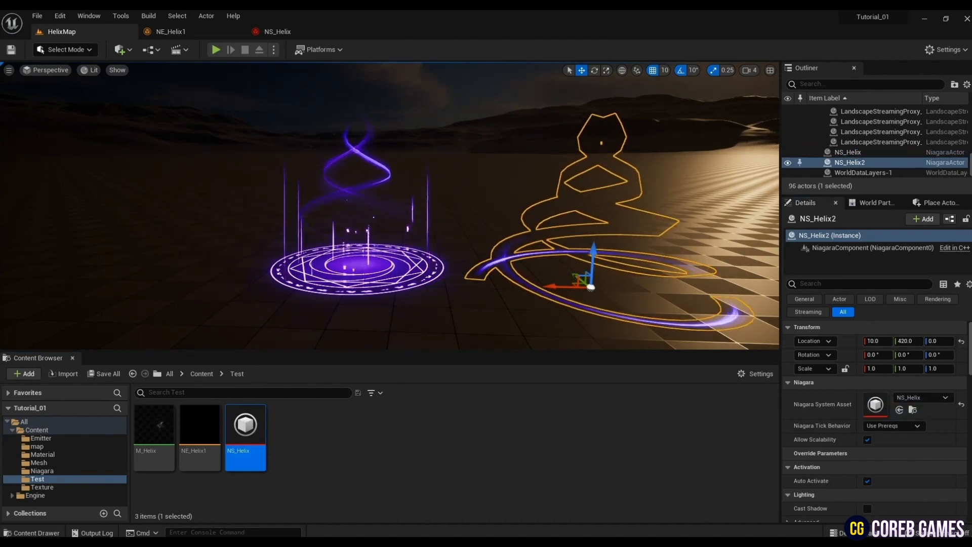
{"action": "key", "text": "f"}
{"action": "right_click_drag", "start_coordinate": [590, 286], "coordinate": [550, 292]}
{"action": "key", "text": "g"}
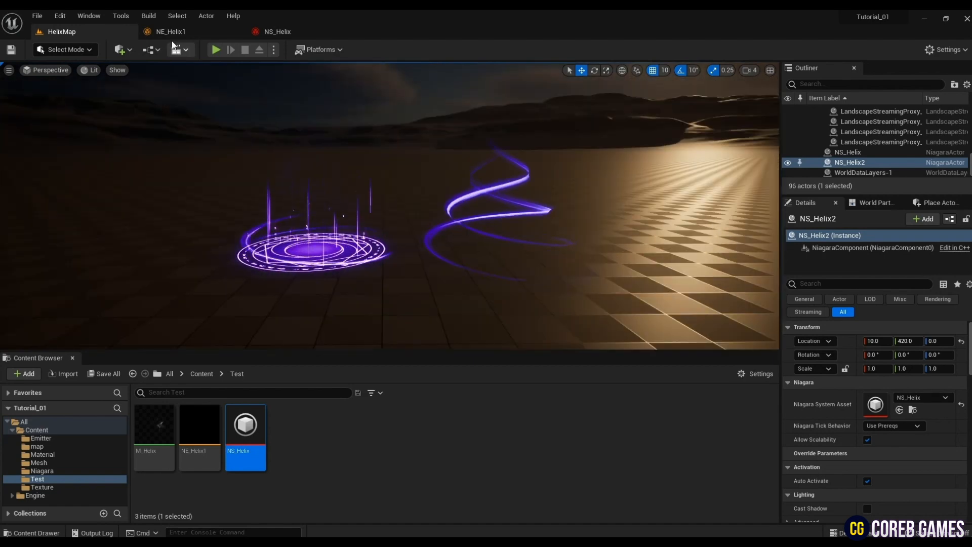
- Create a material named M_Glow in the Test folder and open it for editing
{"action": "left_click", "coordinate": [173, 33]}
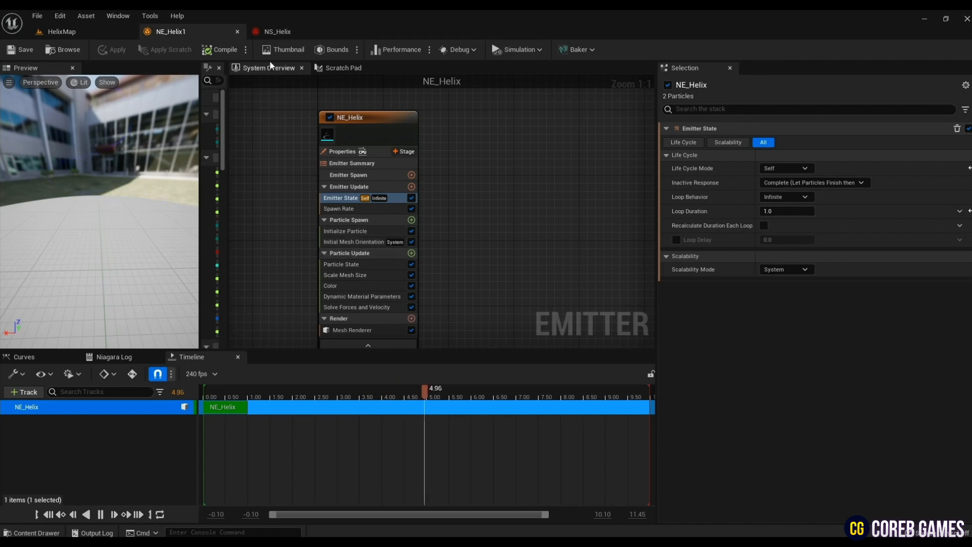
{"action": "left_click", "coordinate": [277, 32]}
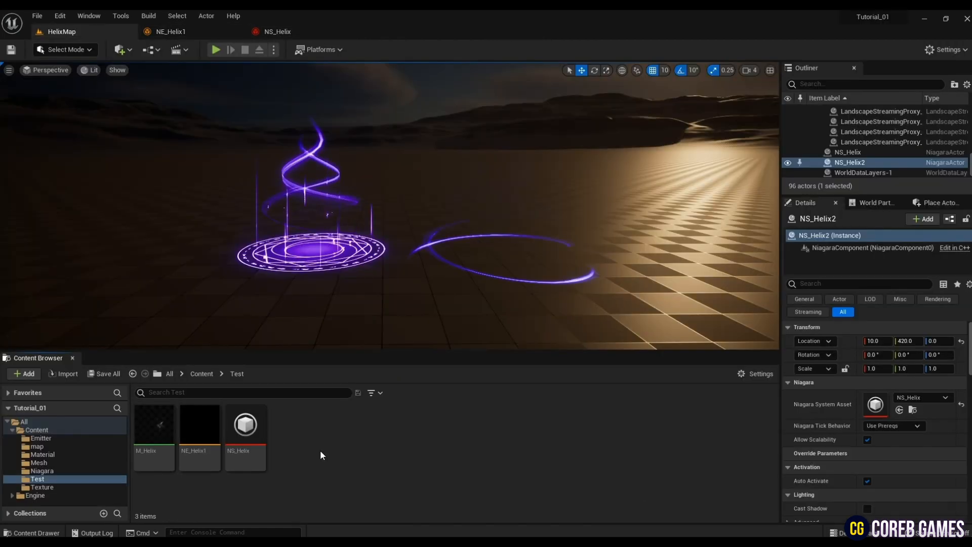
{"action": "right_click", "coordinate": [321, 458]}
{"action": "left_click", "coordinate": [354, 210]}
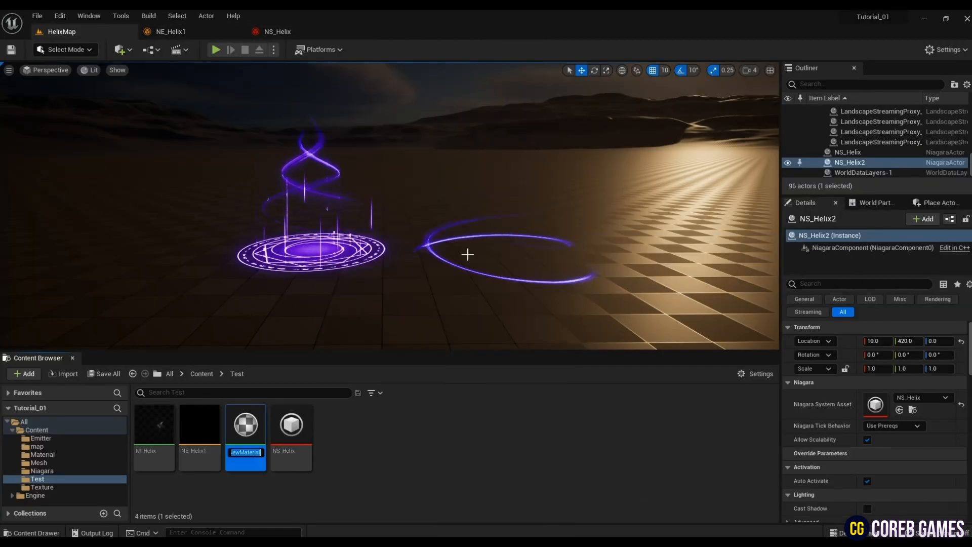
{"action": "type", "text": "M"}
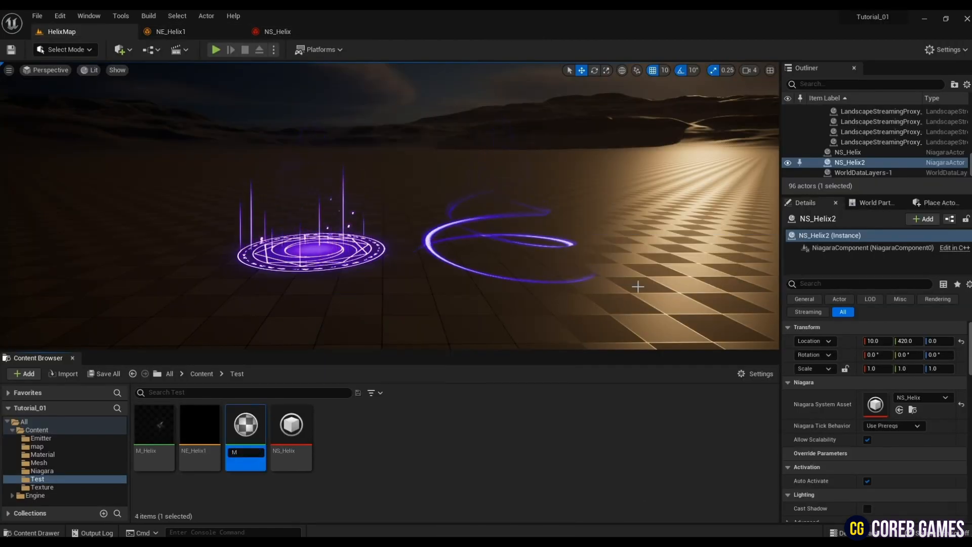
{"action": "type", "text": "_glow"}
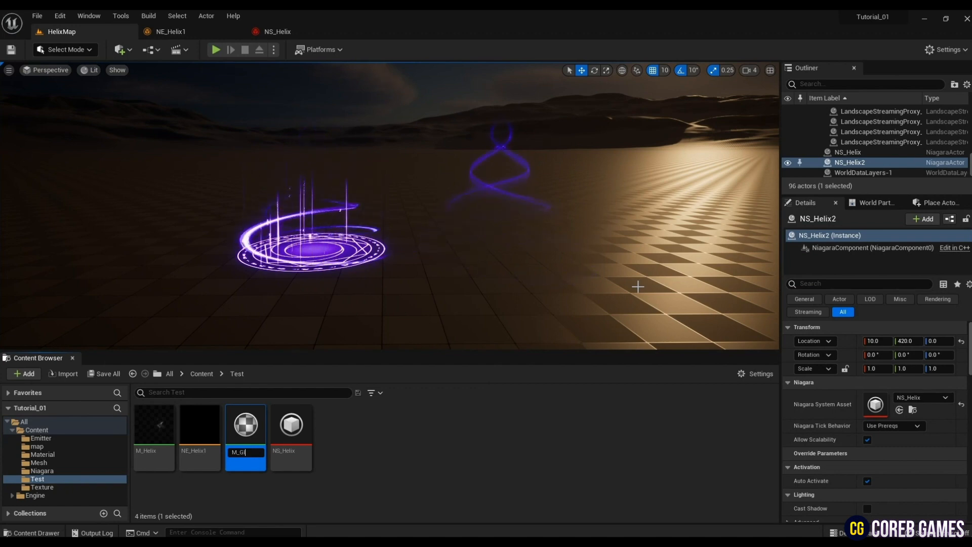
{"action": "type", "text": "ow"}
{"action": "key", "text": "Return"}
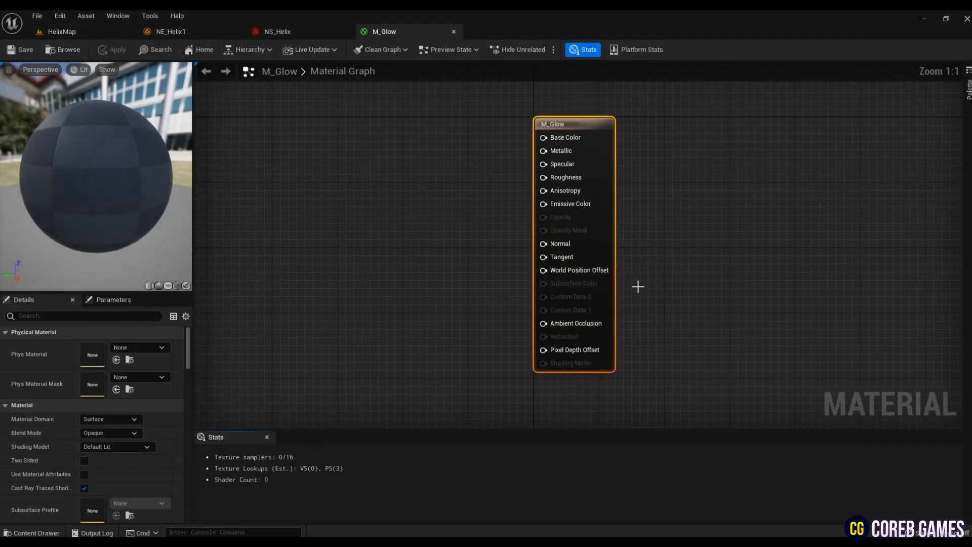
- Add a Texture Sample node to the M_Glow material graph
{"action": "right_click_drag", "start_coordinate": [359, 234], "coordinate": [376, 241]}
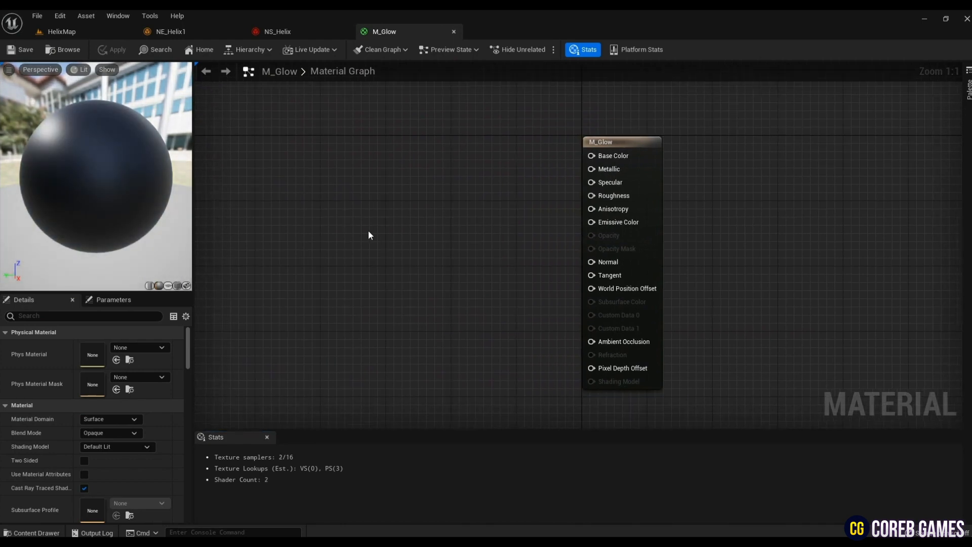
{"action": "key", "text": "t"}
{"action": "left_click", "coordinate": [370, 215]}
- Assign the T_Glow2 texture from the Texture folder to the Texture Sample node, leaving space between it and the material output
{"action": "left_click", "coordinate": [116, 33]}
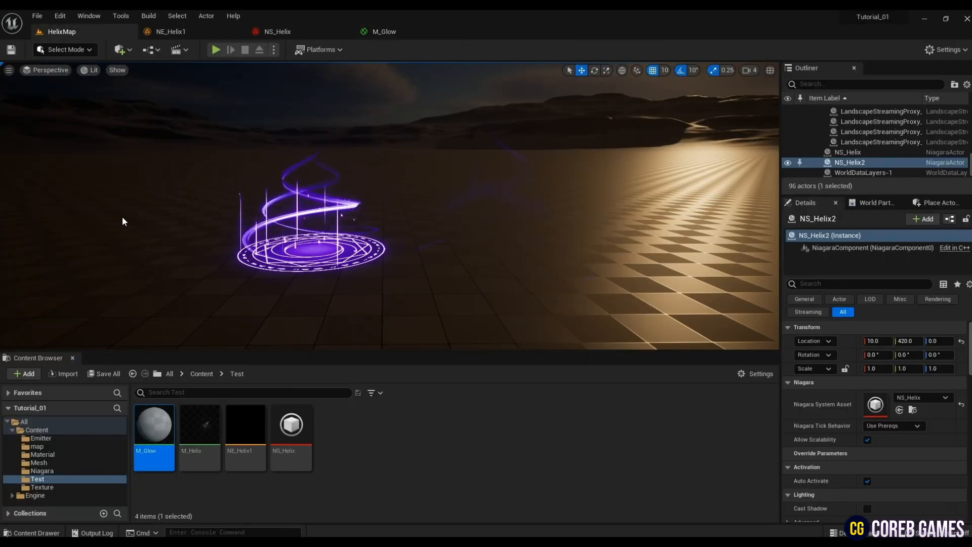
{"action": "left_click", "coordinate": [42, 487]}
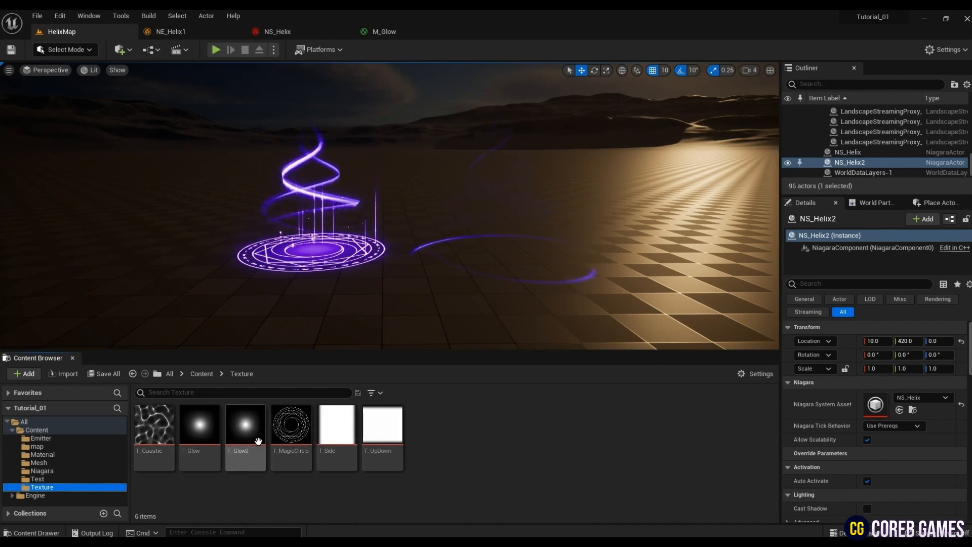
{"action": "left_click", "coordinate": [246, 428]}
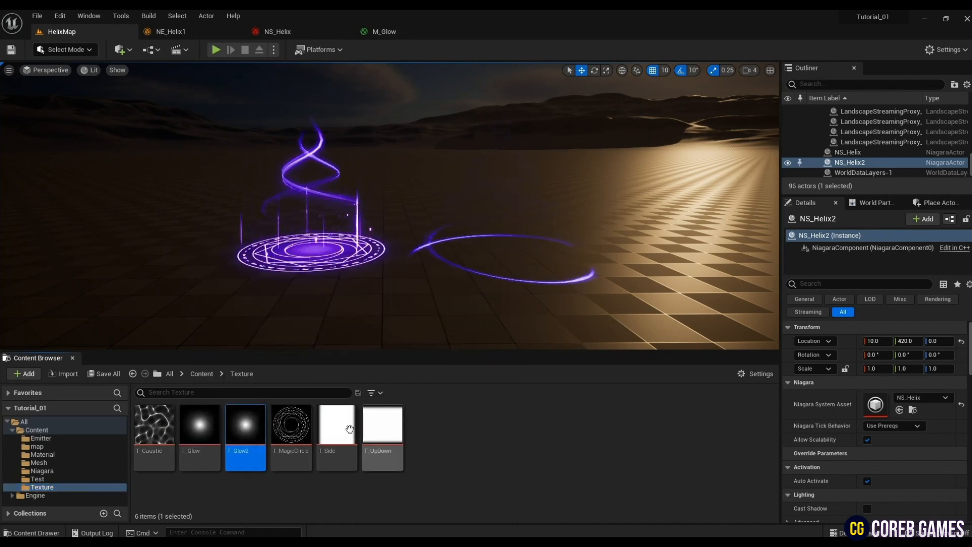
{"action": "double_click", "coordinate": [265, 424]}
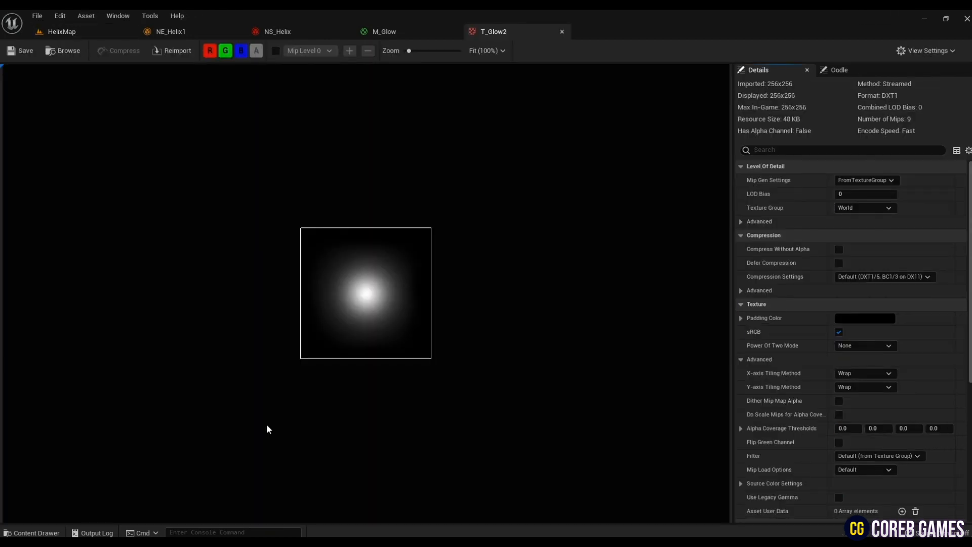
{"action": "left_click", "coordinate": [562, 31]}
{"action": "left_click", "coordinate": [106, 36]}
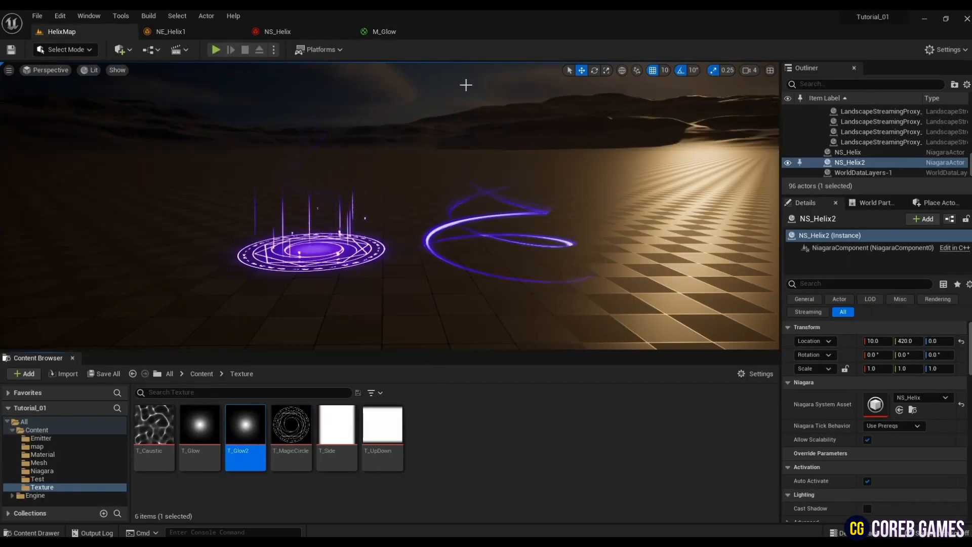
{"action": "left_click", "coordinate": [384, 31]}
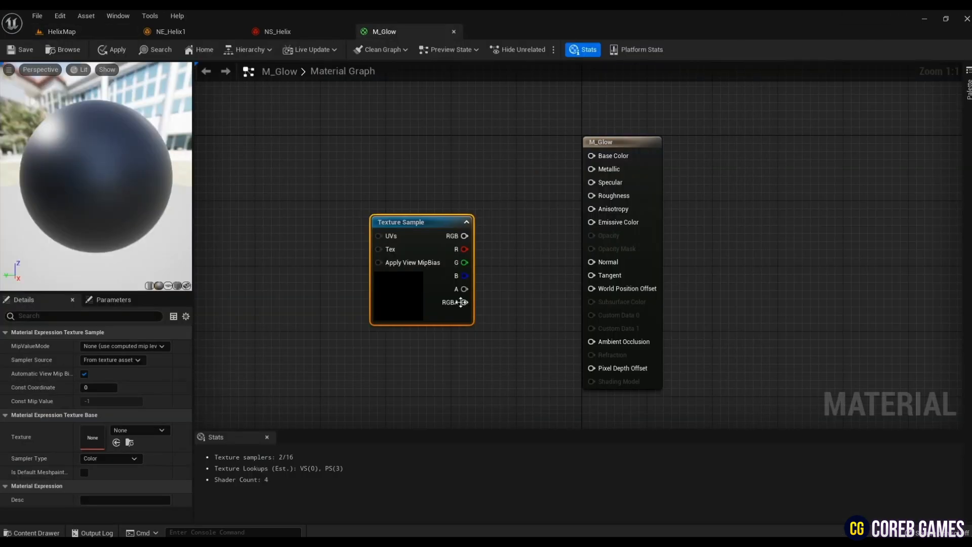
{"action": "left_click", "coordinate": [117, 442]}
{"action": "right_click_drag", "start_coordinate": [448, 266], "coordinate": [486, 276]}
{"action": "left_click", "coordinate": [486, 273]}
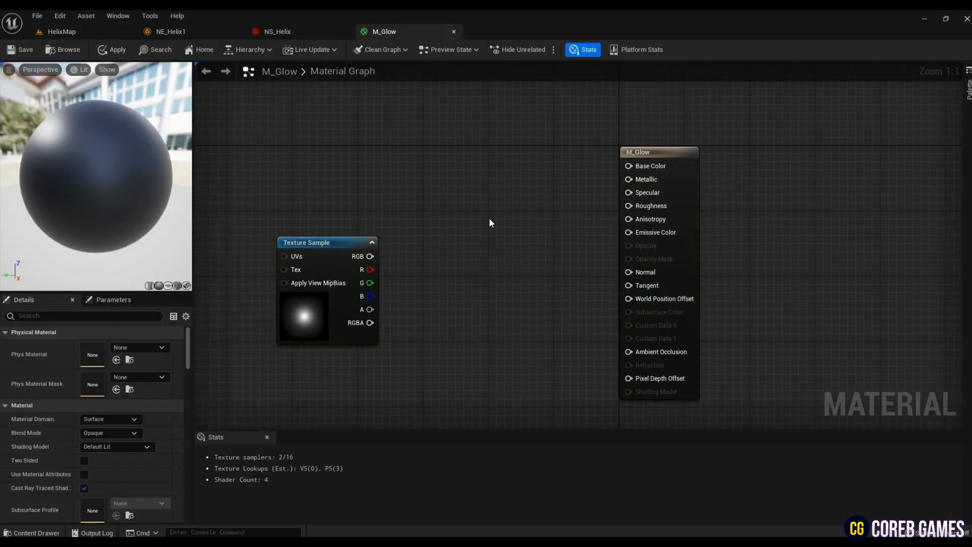
- Add two Multiply nodes and a Particle Color node, stacking the Multiply nodes between the inputs and the material output
{"action": "key", "text": "m"}
{"action": "left_click", "coordinate": [497, 248]}
{"action": "left_click_drag", "start_coordinate": [524, 267], "coordinate": [476, 247]}
{"action": "right_click", "coordinate": [485, 174]}
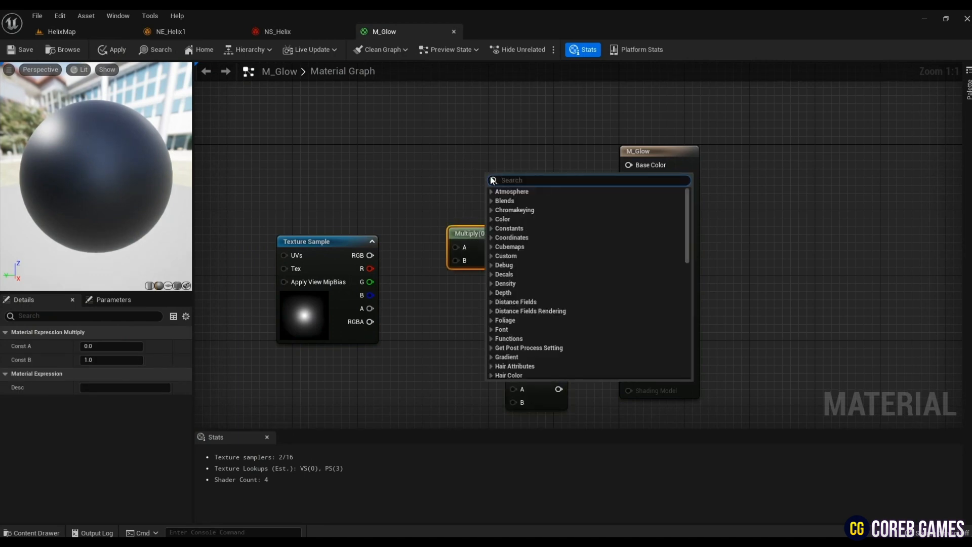
{"action": "type", "text": "particle color"}
{"action": "key", "text": "Return"}
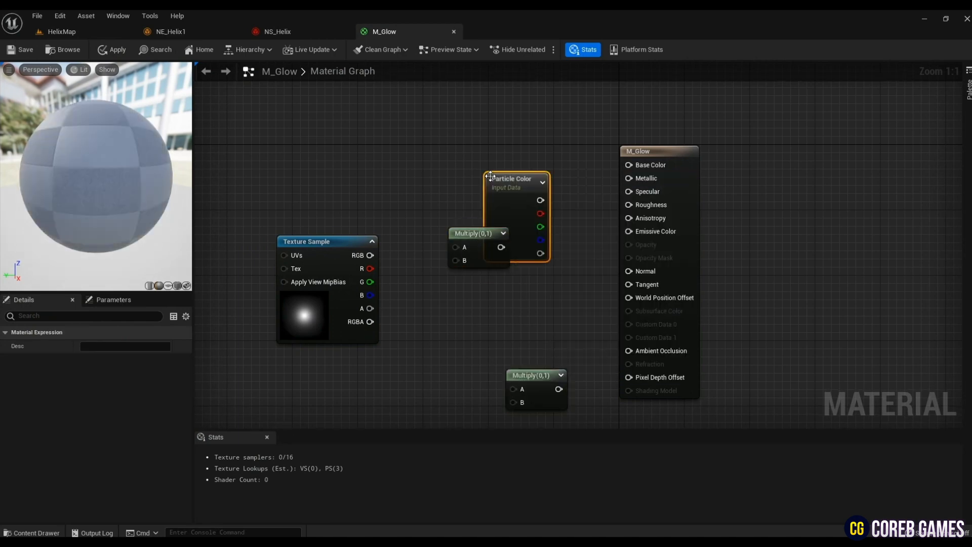
{"action": "left_click_drag", "start_coordinate": [490, 175], "coordinate": [356, 90]}
{"action": "left_click_drag", "start_coordinate": [453, 234], "coordinate": [486, 234]}
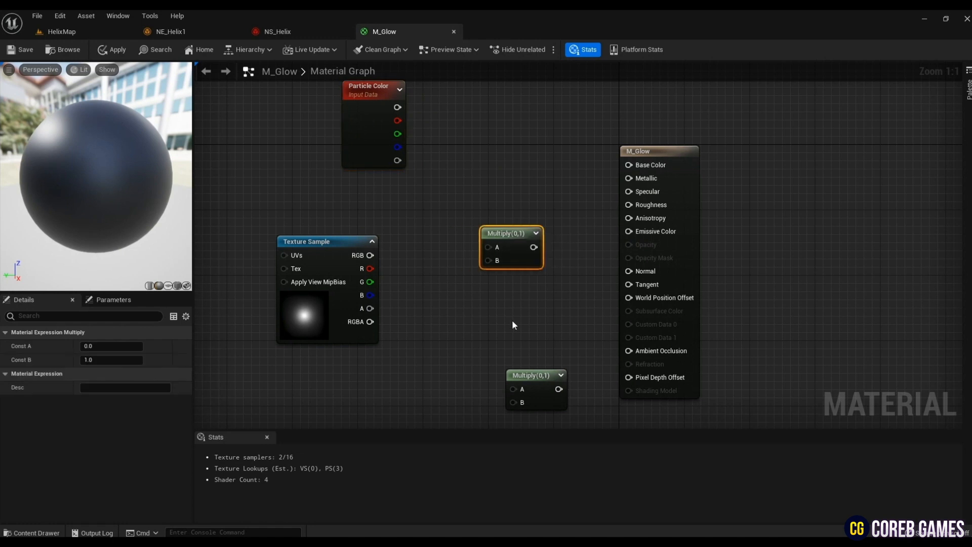
{"action": "left_click_drag", "start_coordinate": [529, 376], "coordinate": [503, 315]}
- Connect Particle Color's RGB and alpha to the A inputs of the two Multiply nodes, and the texture's RGB and alpha to their B inputs
{"action": "left_click_drag", "start_coordinate": [397, 106], "coordinate": [491, 248]}
{"action": "left_click_drag", "start_coordinate": [497, 334], "coordinate": [490, 343]}
{"action": "left_click", "coordinate": [531, 258]}
- Set M_Glow to the Translucent blend mode and Unlit shading model, and make it Two Sided
{"action": "left_click", "coordinate": [111, 434]}
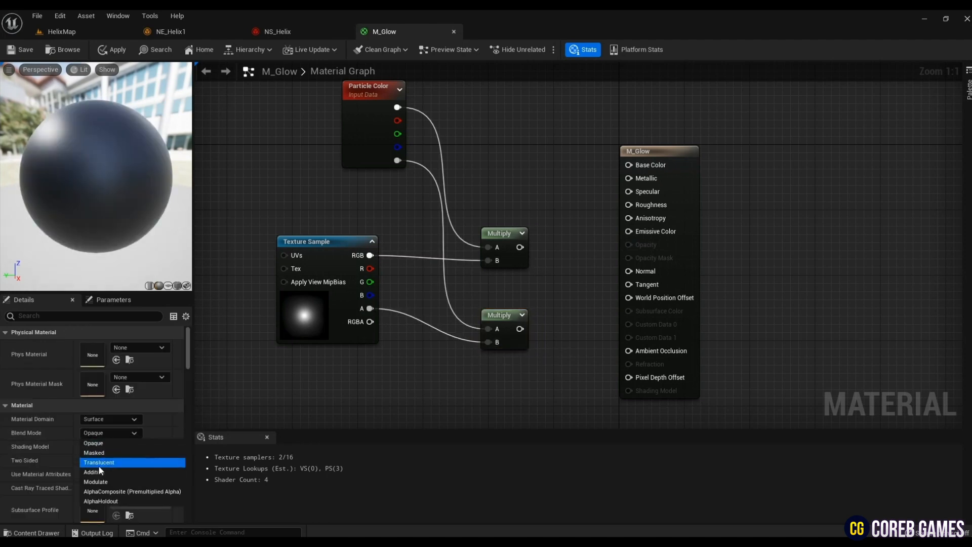
{"action": "left_click", "coordinate": [98, 463]}
{"action": "left_click", "coordinate": [102, 447]}
{"action": "left_click", "coordinate": [96, 323]}
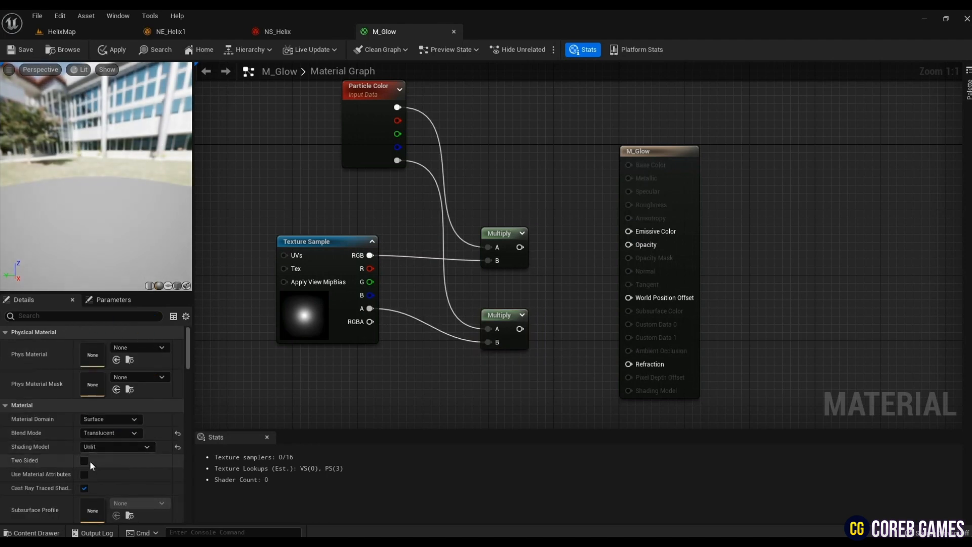
- Connect the Multiply nodes to Emissive Color and Opacity, using the texture's RGB for the opacity Multiply's B input, and save M_Glow
{"action": "left_click_drag", "start_coordinate": [521, 247], "coordinate": [628, 232]}
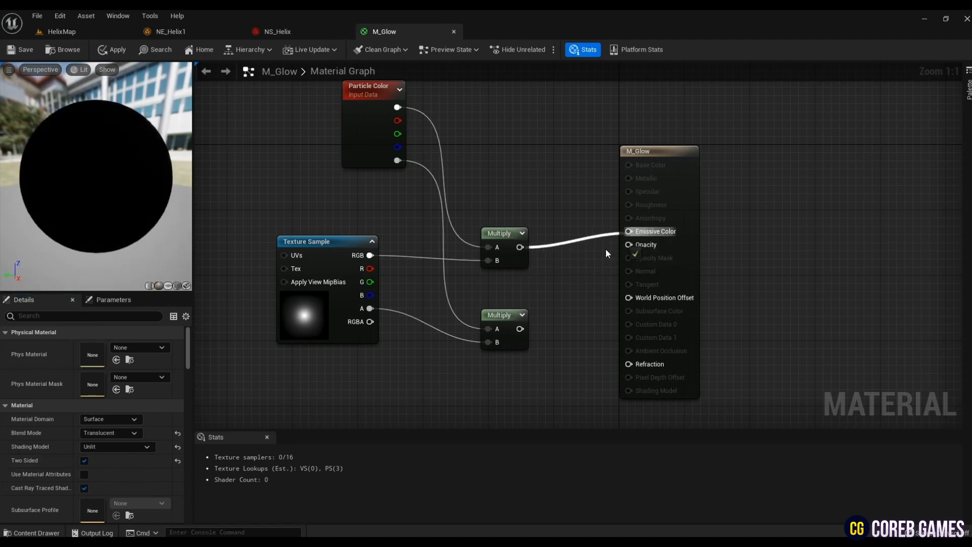
{"action": "left_click_drag", "start_coordinate": [520, 329], "coordinate": [641, 246]}
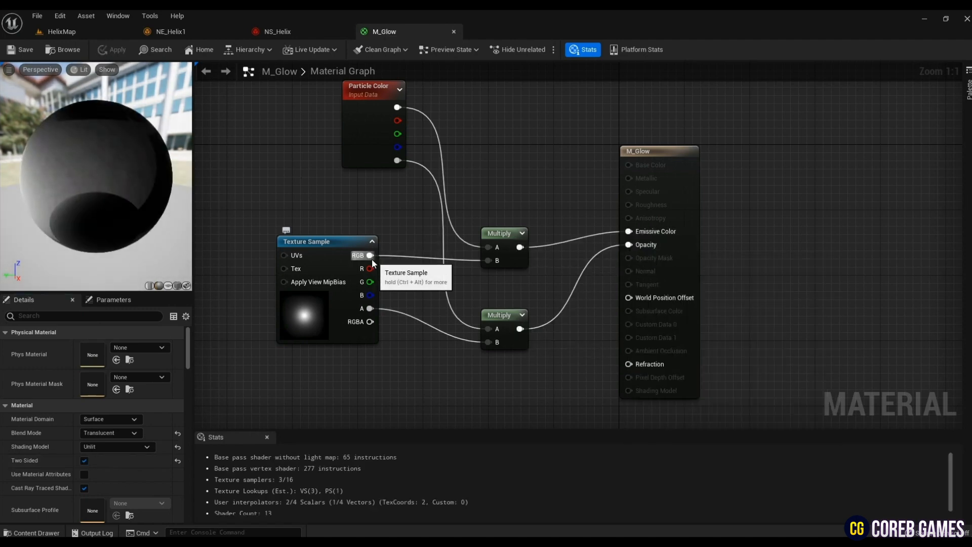
{"action": "left_click_drag", "start_coordinate": [489, 345], "coordinate": [489, 343]}
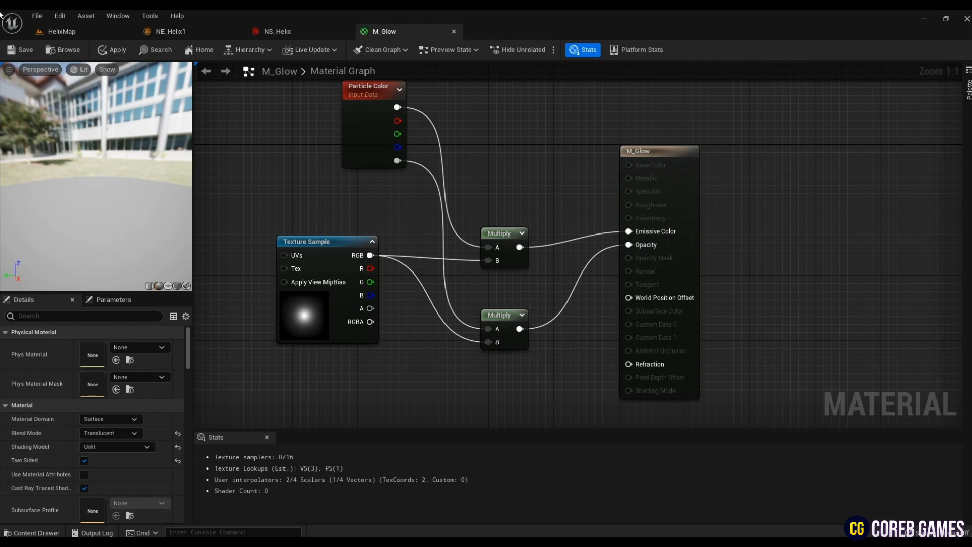
{"action": "left_click", "coordinate": [26, 53]}
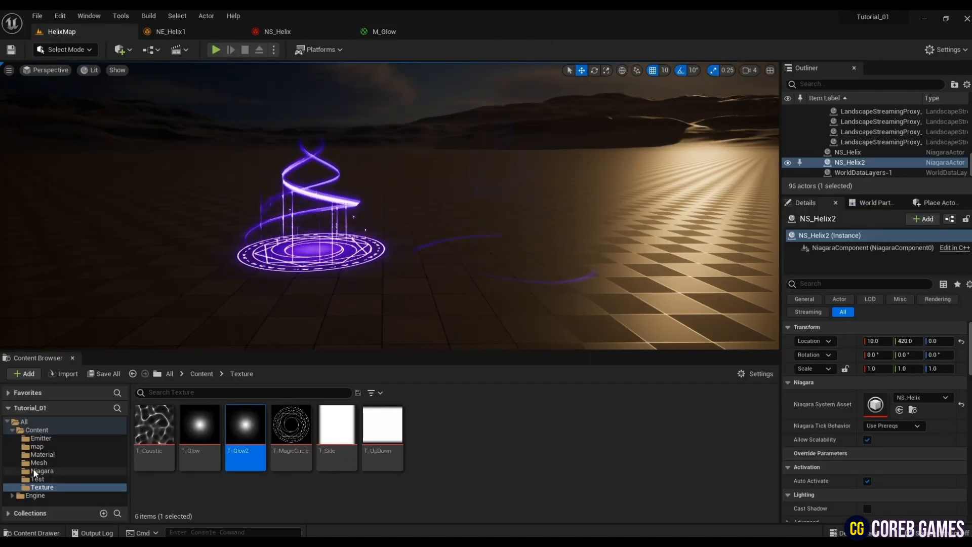
- Create a new Niagara emitter in the Test folder, starting from an emitter template
{"action": "right_click", "coordinate": [356, 458]}
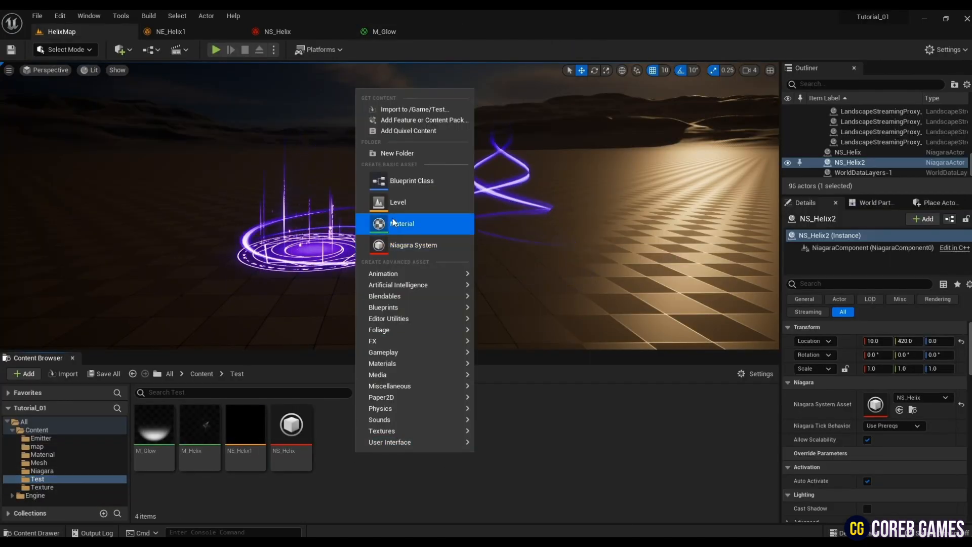
{"action": "mouse_move", "coordinate": [404, 345]}
{"action": "left_click", "coordinate": [504, 393]}
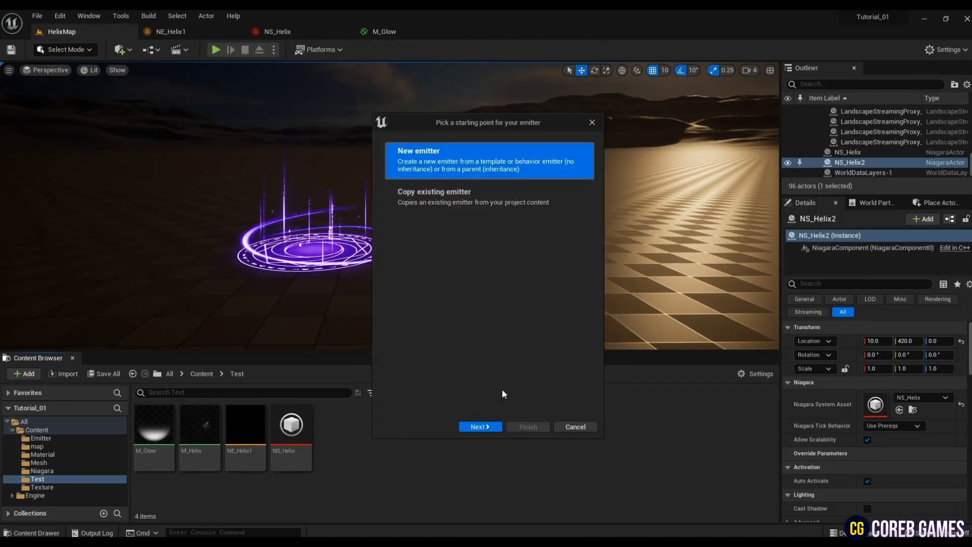
{"action": "left_click", "coordinate": [469, 426]}
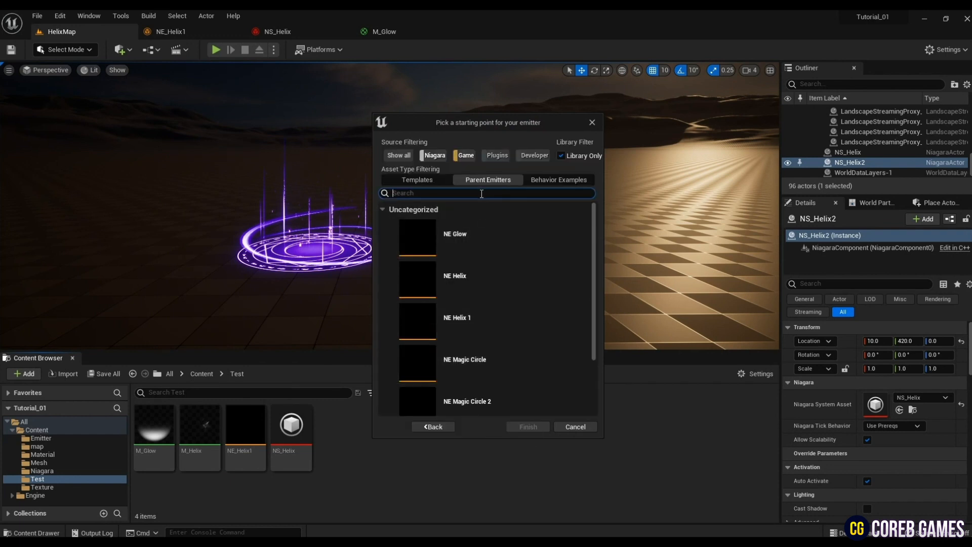
{"action": "left_click", "coordinate": [431, 180]}
{"action": "left_click", "coordinate": [477, 318]}
{"action": "left_click", "coordinate": [527, 427]}
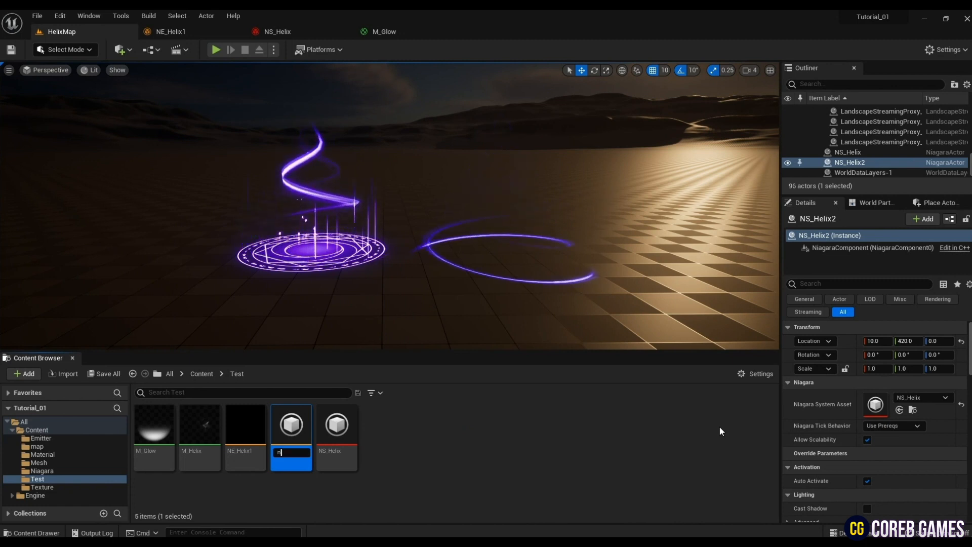
- Name the new emitter NE_Glow and open it for editing
{"action": "key", "text": "BackSpace"}
{"action": "type", "text": "NE_"}
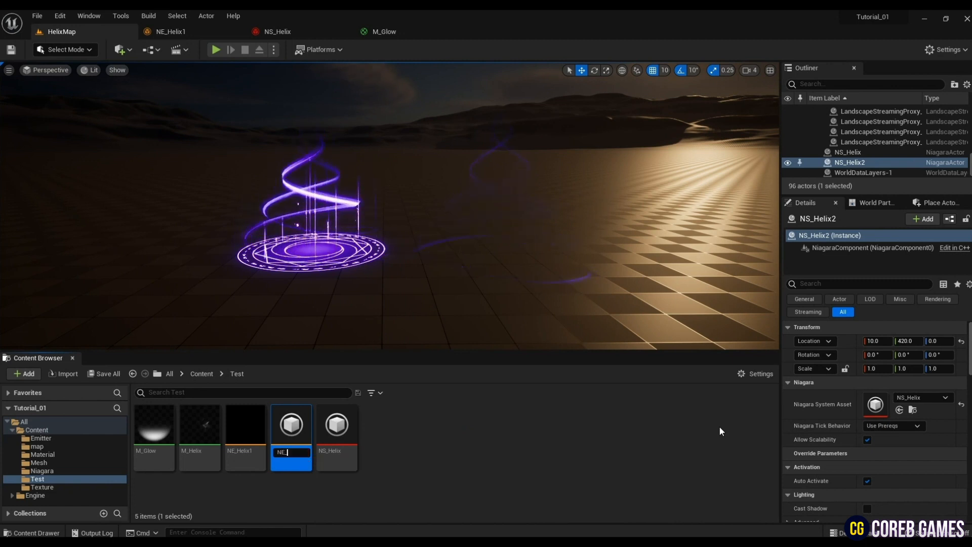
{"action": "type", "text": "Glow"}
{"action": "key", "text": "Return"}
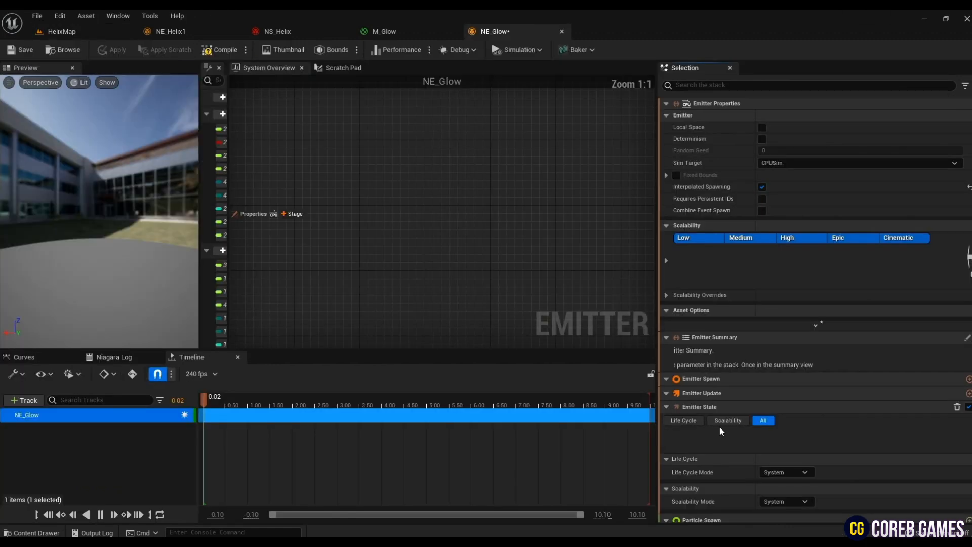
- Assign M_Glow as the material of NE_Glow's Sprite Renderer
{"action": "left_click", "coordinate": [402, 273]}
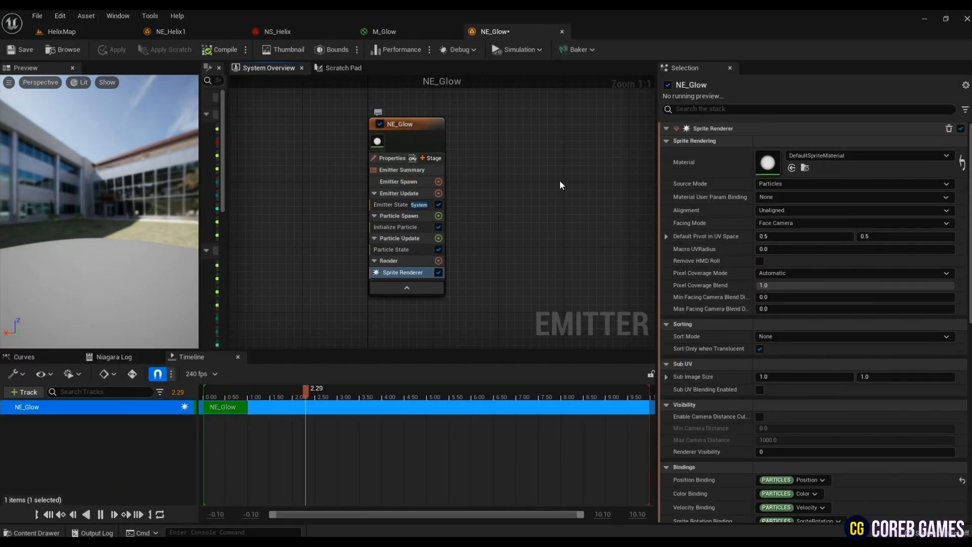
{"action": "left_click", "coordinate": [86, 33]}
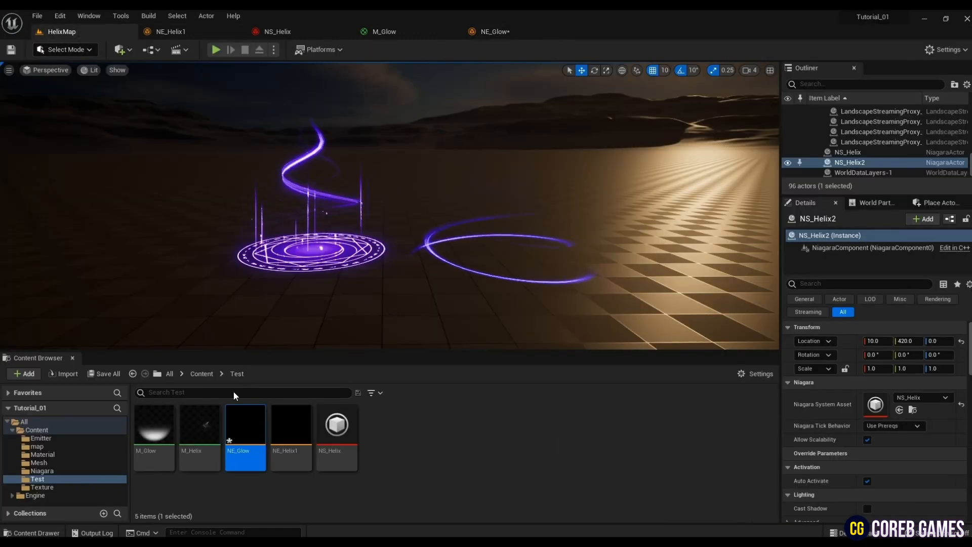
{"action": "left_click", "coordinate": [489, 32]}
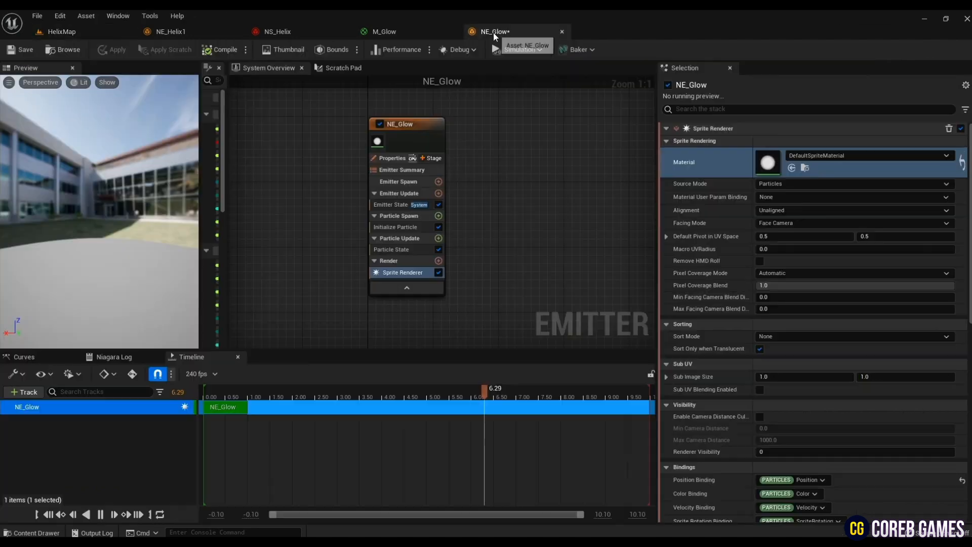
{"action": "left_click", "coordinate": [792, 167]}
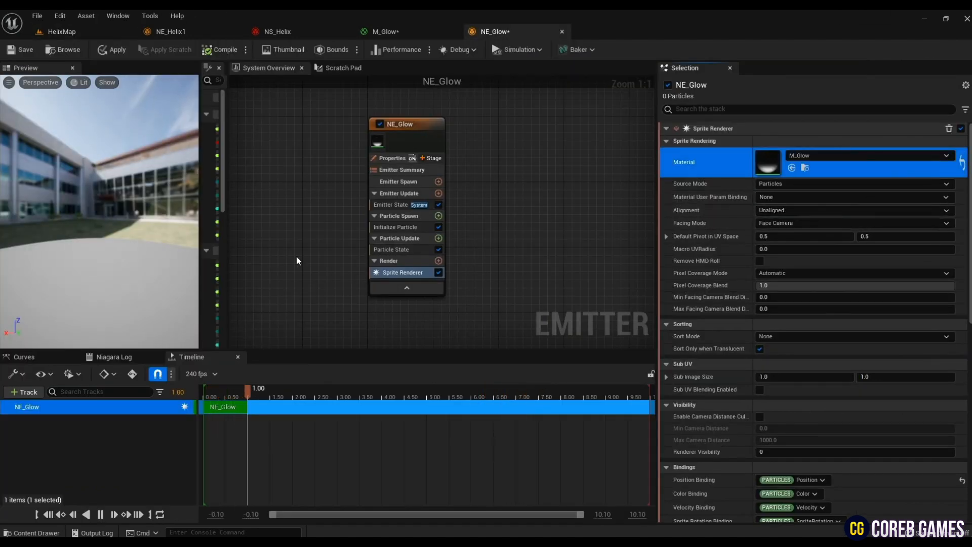
- Add Spawn Burst Instantaneous to Emitter Update, and give Initialize Particle a Uniform sprite size of 1300
{"action": "left_click", "coordinate": [438, 194]}
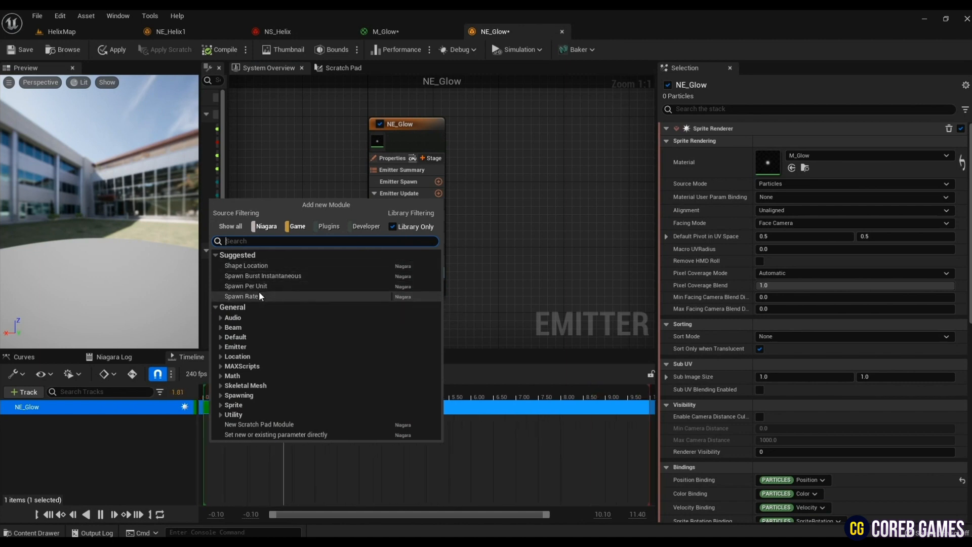
{"action": "left_click", "coordinate": [260, 277]}
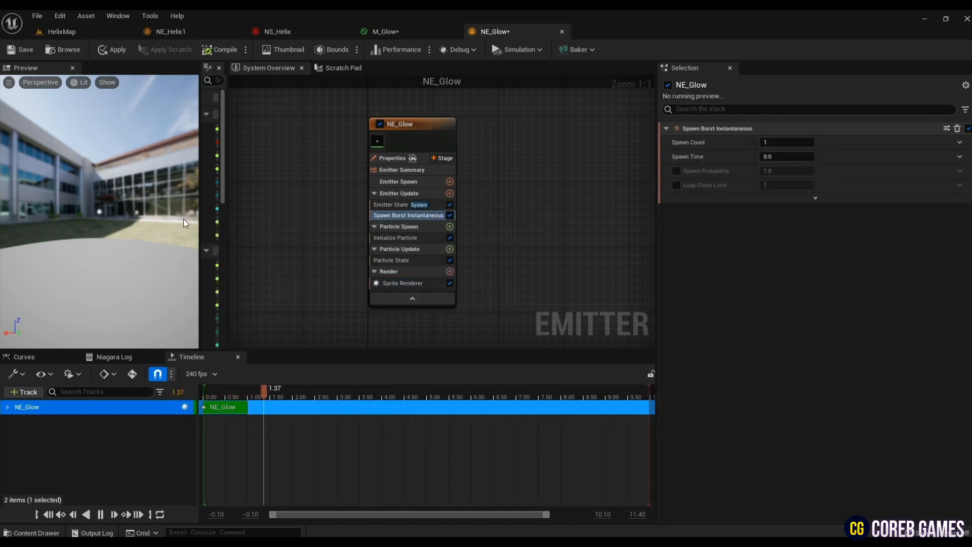
{"action": "left_click", "coordinate": [398, 238]}
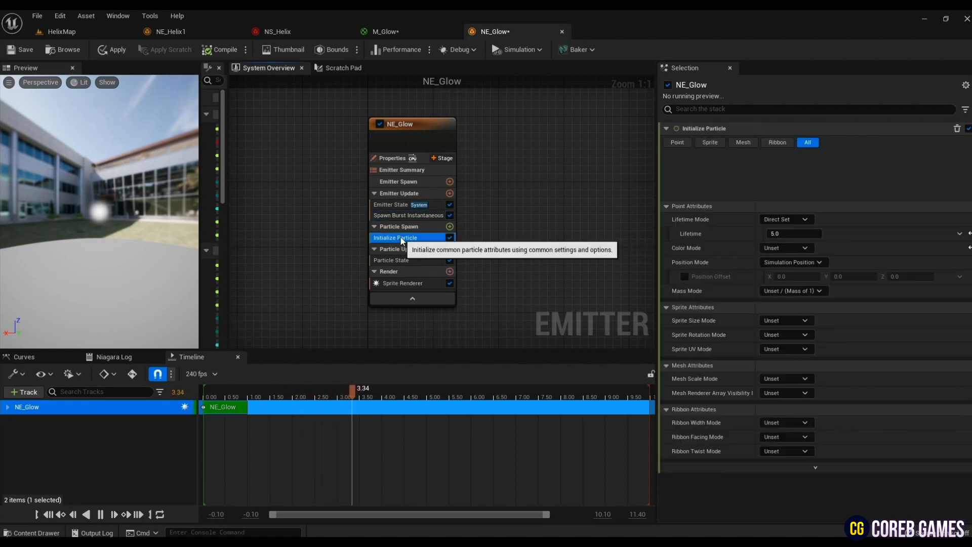
{"action": "left_click", "coordinate": [785, 269]}
{"action": "left_click", "coordinate": [788, 283]}
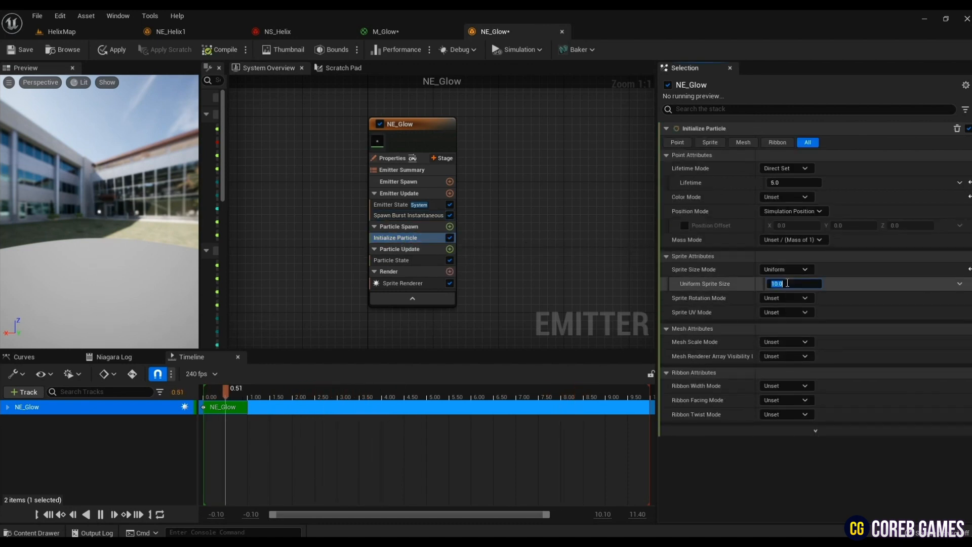
{"action": "type", "text": "1300"}
{"action": "key", "text": "Tab"}
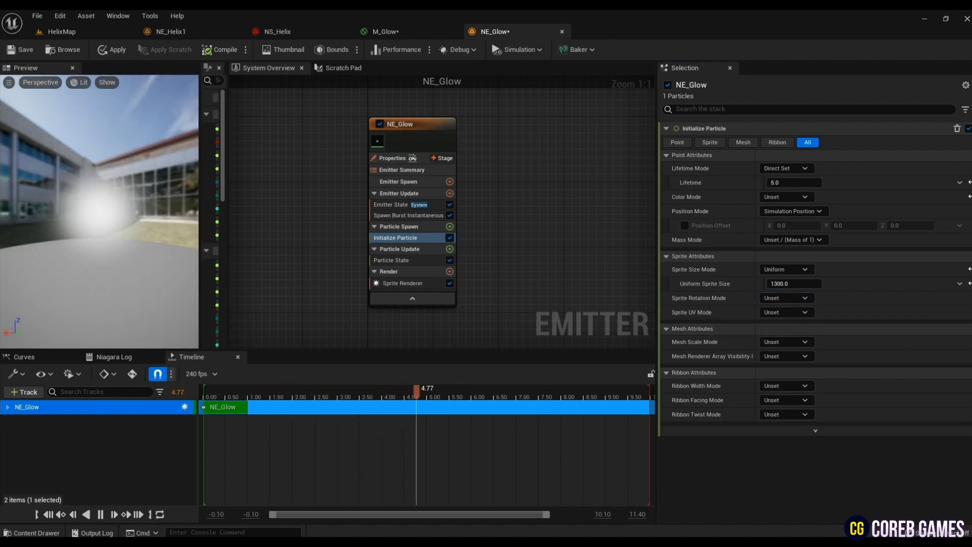
- Add a Color module to NE_Glow's Particle Update stage
{"action": "left_click", "coordinate": [450, 249]}
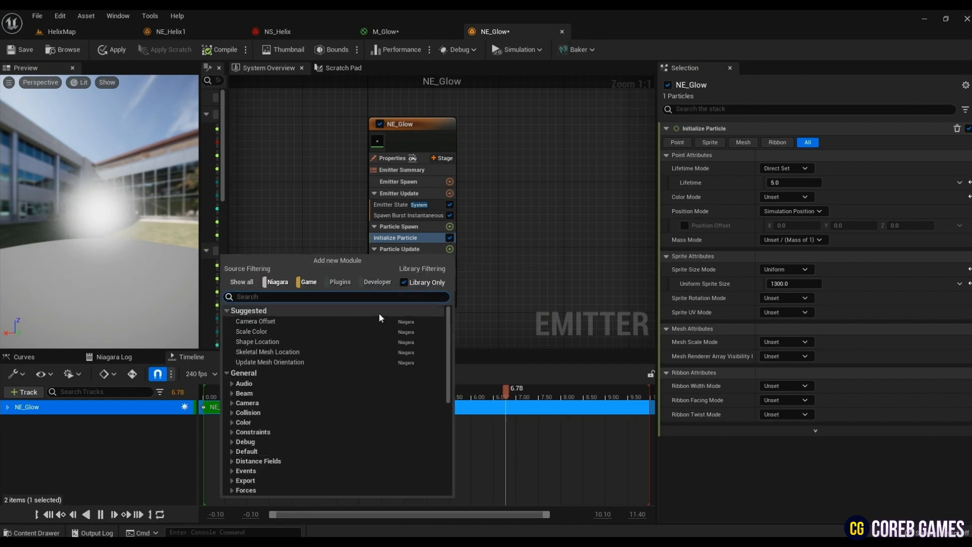
{"action": "type", "text": "co"}
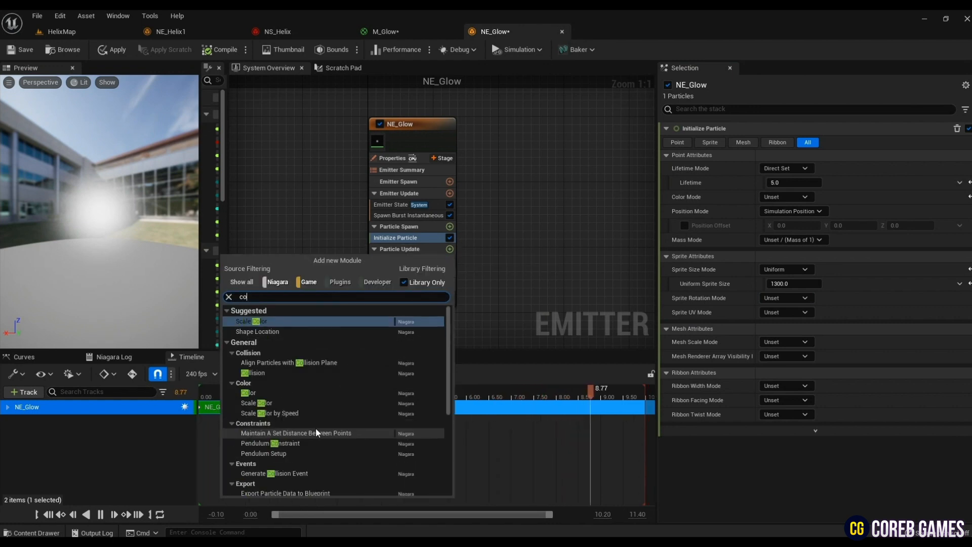
{"action": "key", "text": "Down"}
{"action": "key", "text": "Down"}
{"action": "key", "text": "Down"}
{"action": "key", "text": "Down"}
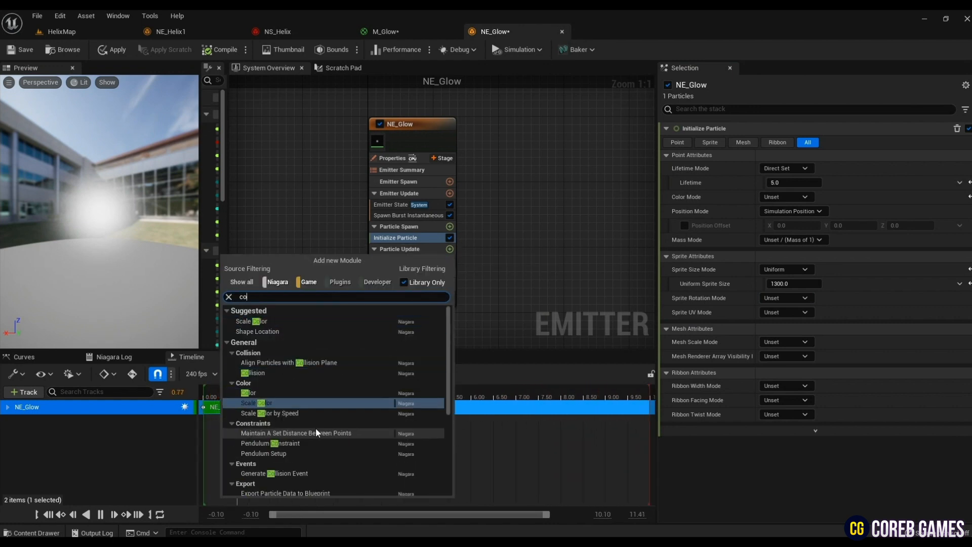
{"action": "key", "text": "Return"}
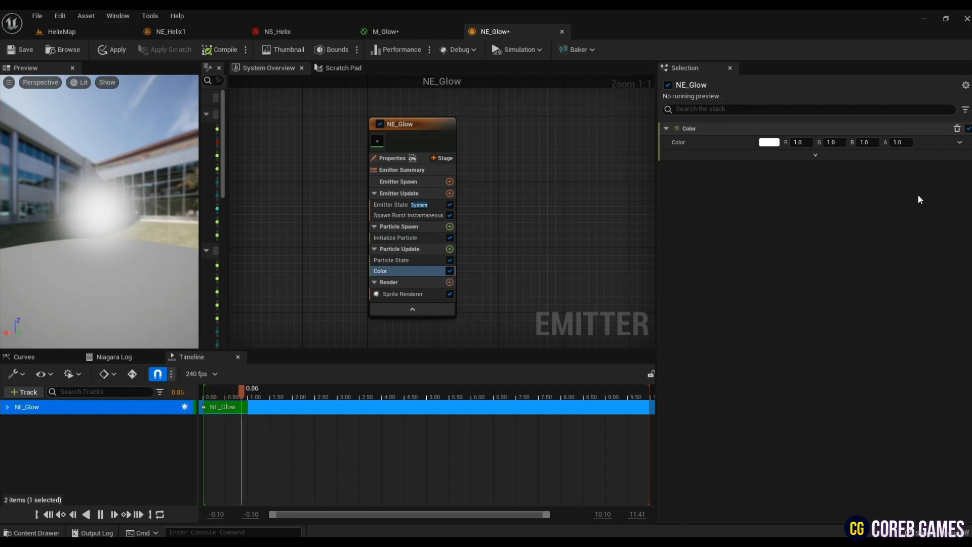
- Drive the Color module with Color from Curve and delete the color and alpha stops at the gradient's end
{"action": "left_click", "coordinate": [959, 142]}
{"action": "left_click", "coordinate": [780, 207]}
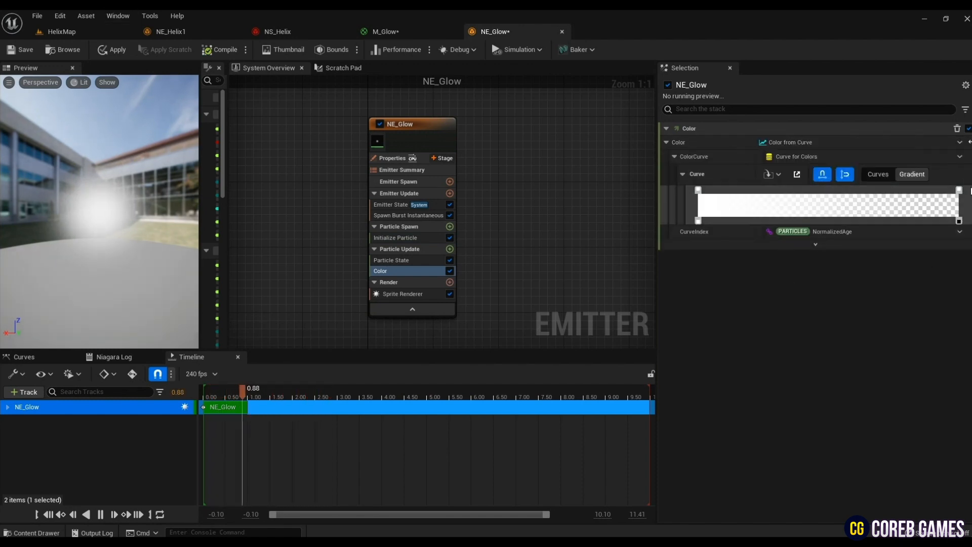
{"action": "key", "text": "Delete"}
{"action": "left_click", "coordinate": [960, 221]}
{"action": "key", "text": "Delete"}
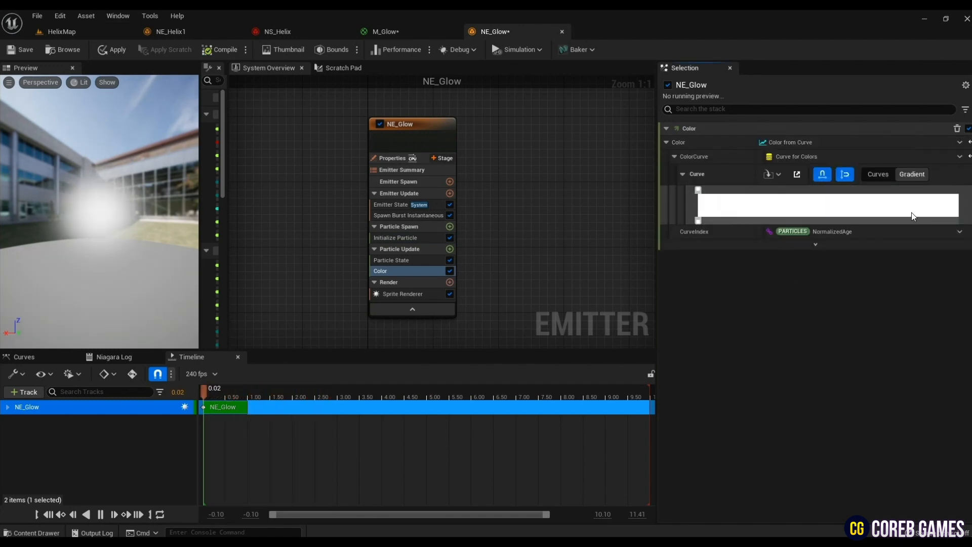
- Recolor the gradient's remaining color stop to a dark, fully saturated purple with a value of about 0.3
{"action": "double_click", "coordinate": [698, 191]}
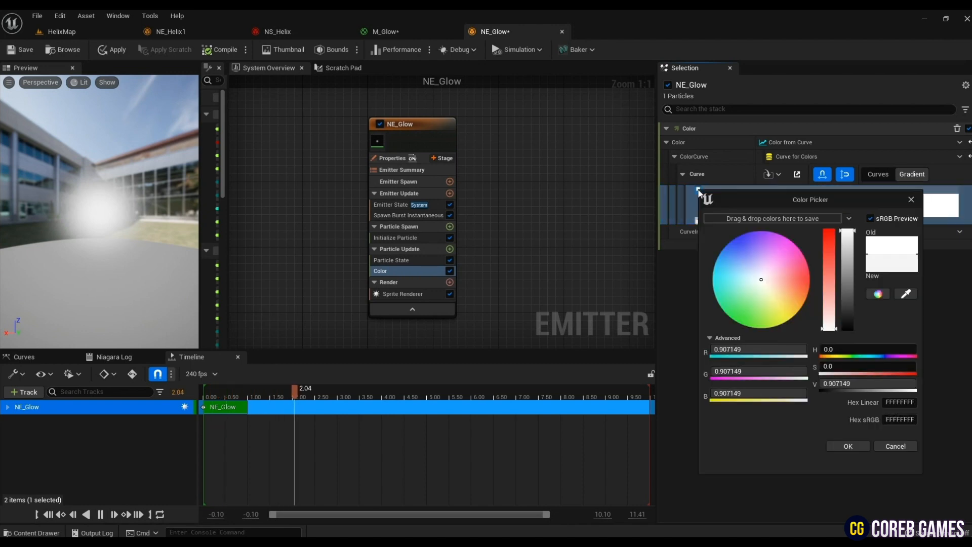
{"action": "left_click_drag", "start_coordinate": [776, 251], "coordinate": [767, 232]}
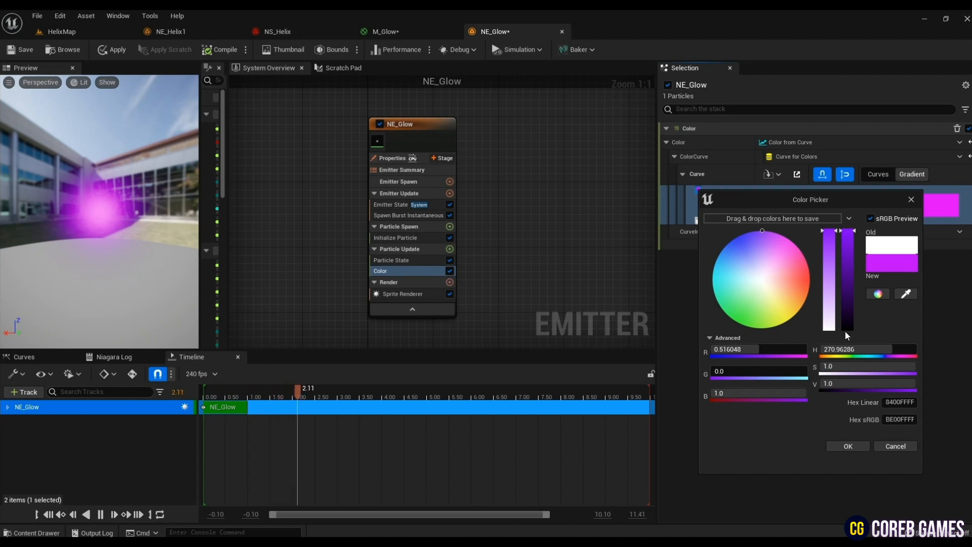
{"action": "type", "text": "0.301961"}
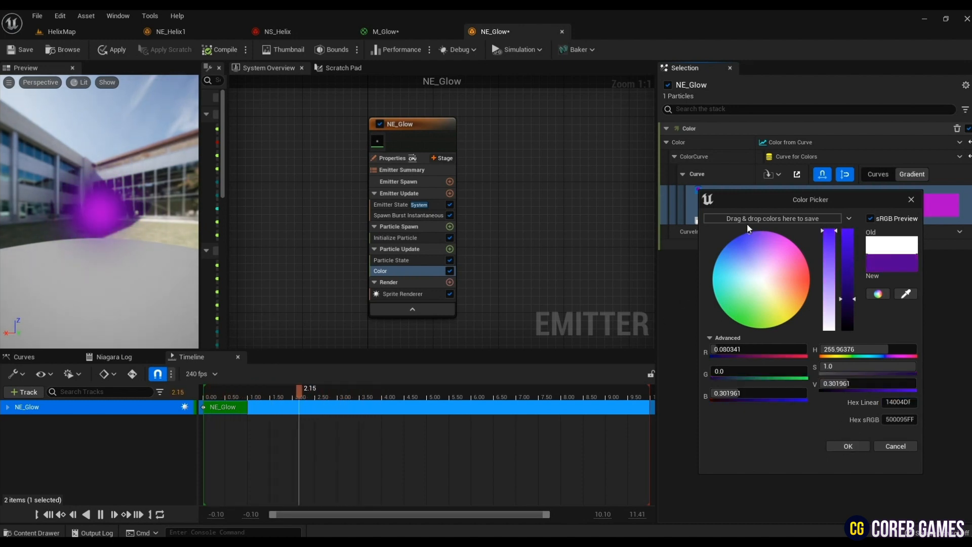
{"action": "left_click_drag", "start_coordinate": [747, 226], "coordinate": [751, 232]}
{"action": "left_click", "coordinate": [847, 444]}
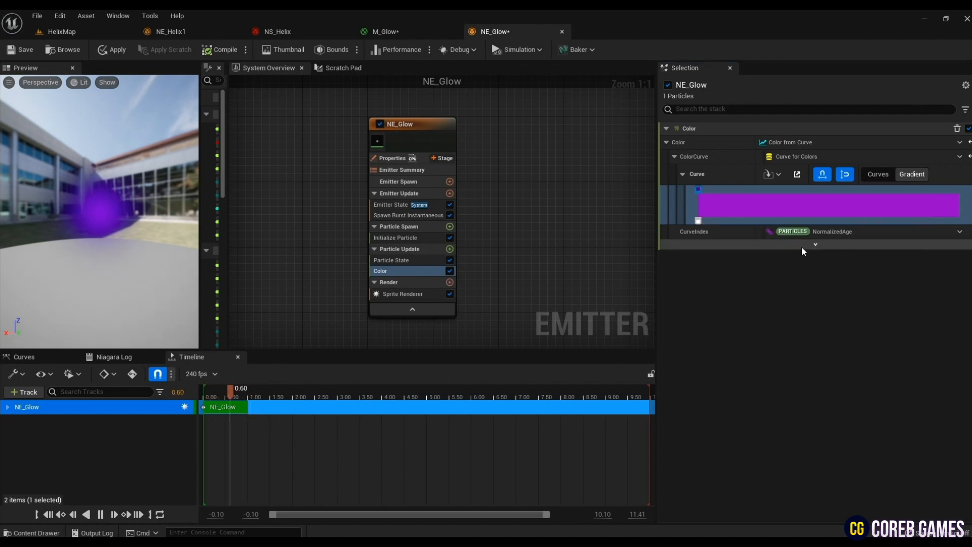
- Set the Color module's Scale Color to 0.2 on X, Y and Z, and its Scale Alpha to 0.5
{"action": "left_click", "coordinate": [817, 245]}
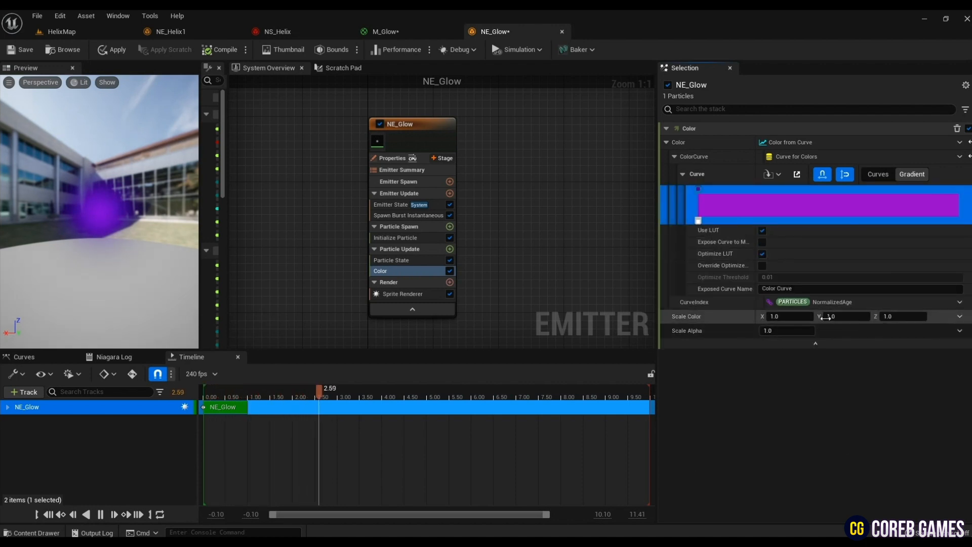
{"action": "left_click", "coordinate": [790, 316]}
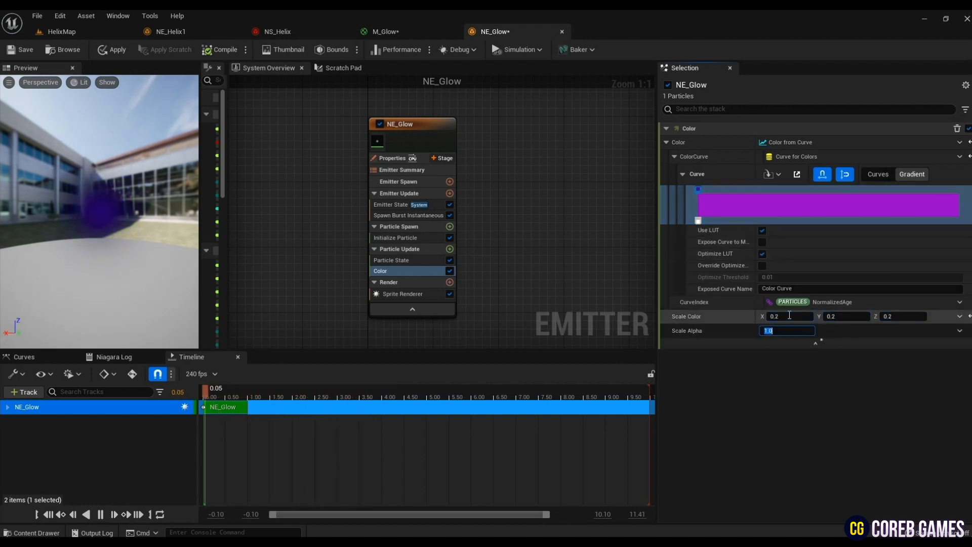
{"action": "key", "text": "Return"}
{"action": "left_click_drag", "start_coordinate": [112, 223], "coordinate": [125, 247]}
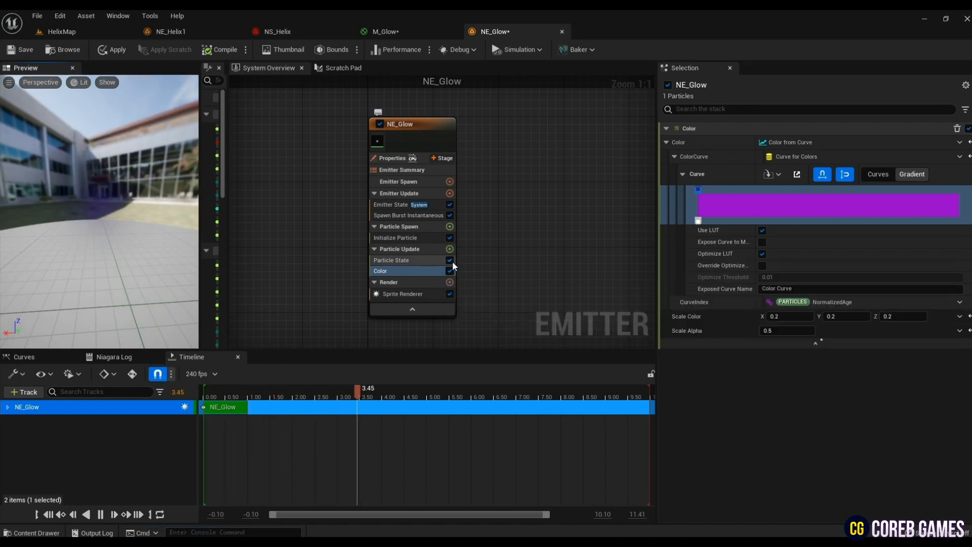
- Add Align Sprite to Mesh Orientation to Particle Update and set its first relative sprite vector to 0, 0, 1
{"action": "left_click", "coordinate": [451, 249]}
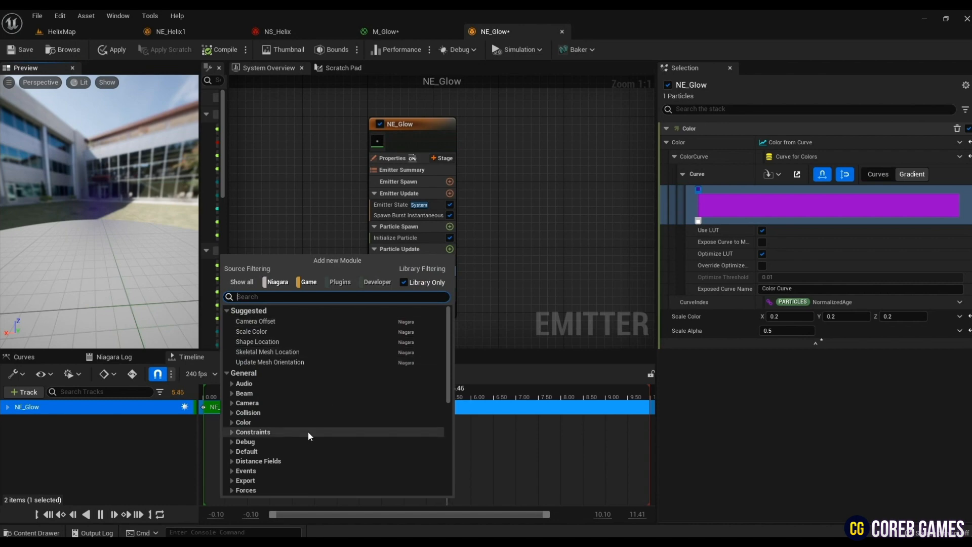
{"action": "type", "text": "ali"}
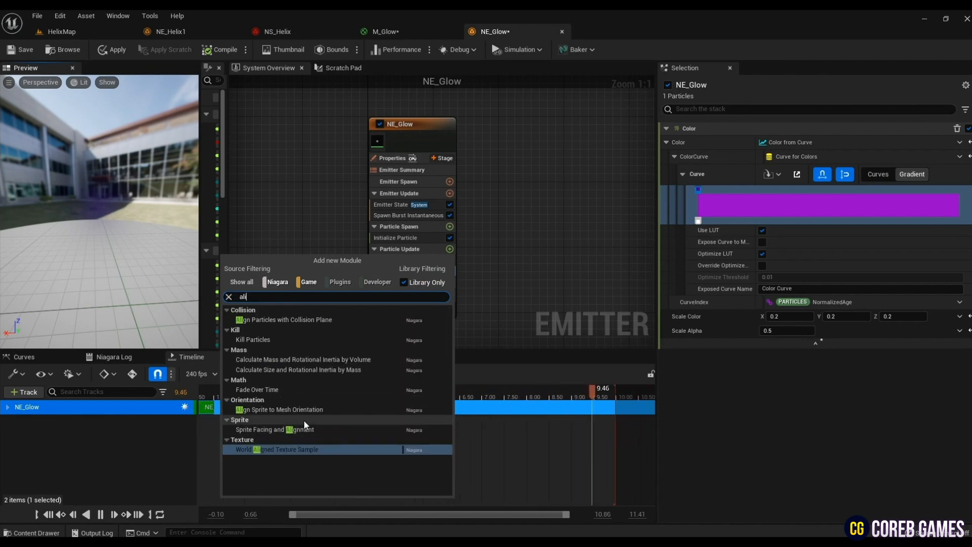
{"action": "left_click", "coordinate": [294, 410]}
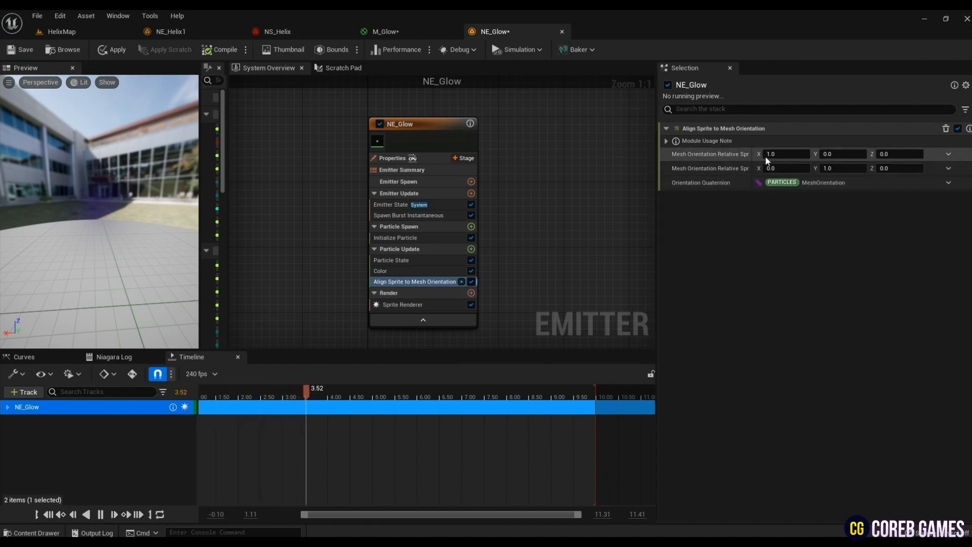
{"action": "left_click", "coordinate": [781, 155]}
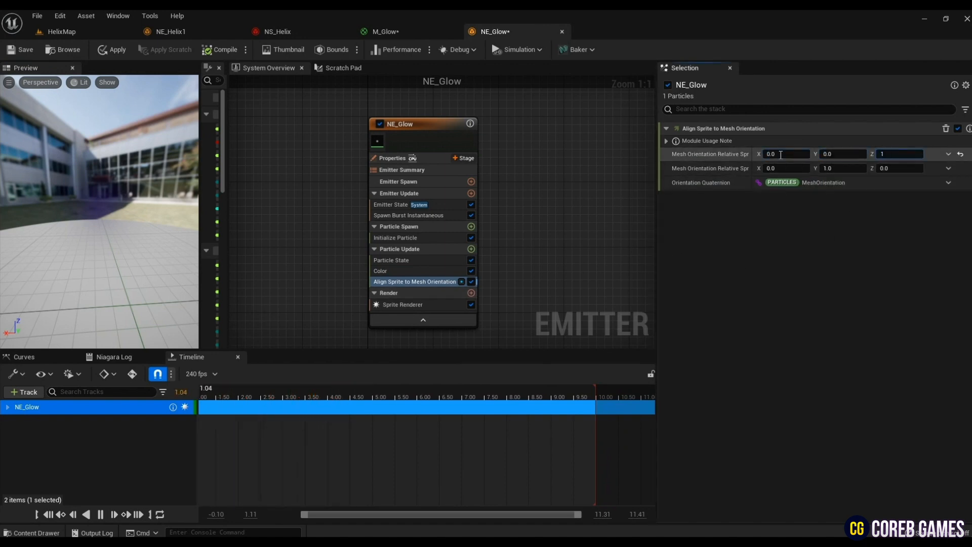
- Set the Sprite Renderer's alignment to Custom Alignment and its facing mode to Custom Facing Vector
{"action": "left_click", "coordinate": [417, 306]}
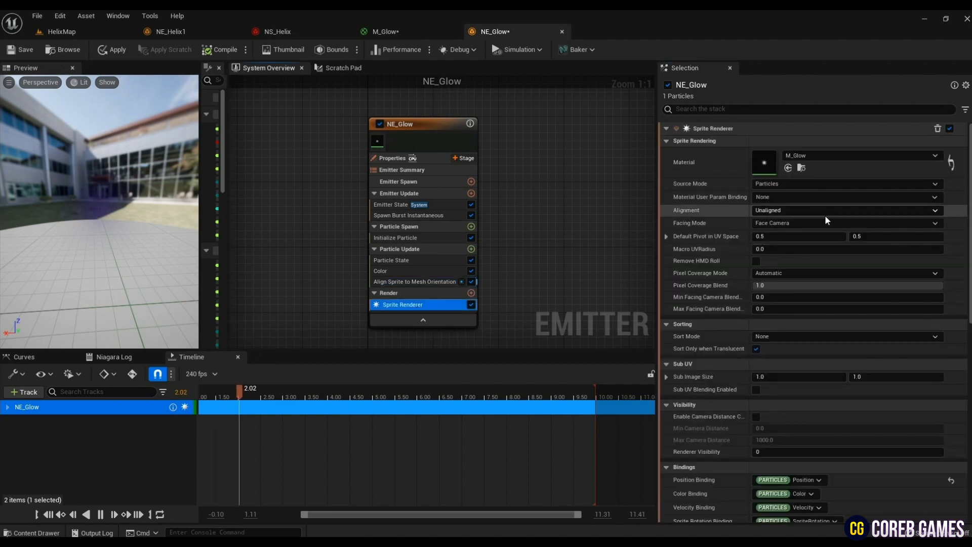
{"action": "left_click", "coordinate": [825, 212]}
{"action": "left_click", "coordinate": [810, 231]}
{"action": "left_click", "coordinate": [810, 210]}
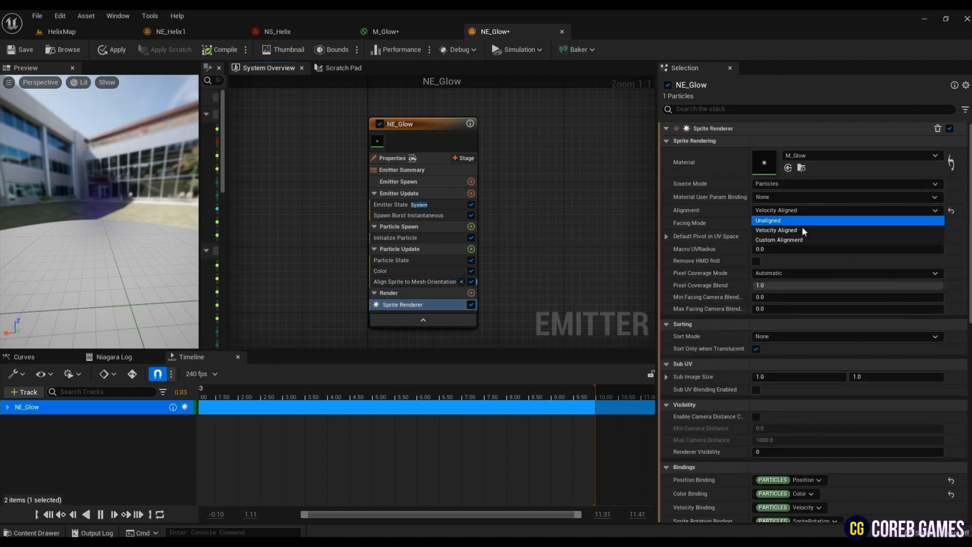
{"action": "left_click", "coordinate": [798, 240]}
{"action": "left_click", "coordinate": [794, 222]}
{"action": "left_click", "coordinate": [792, 253]}
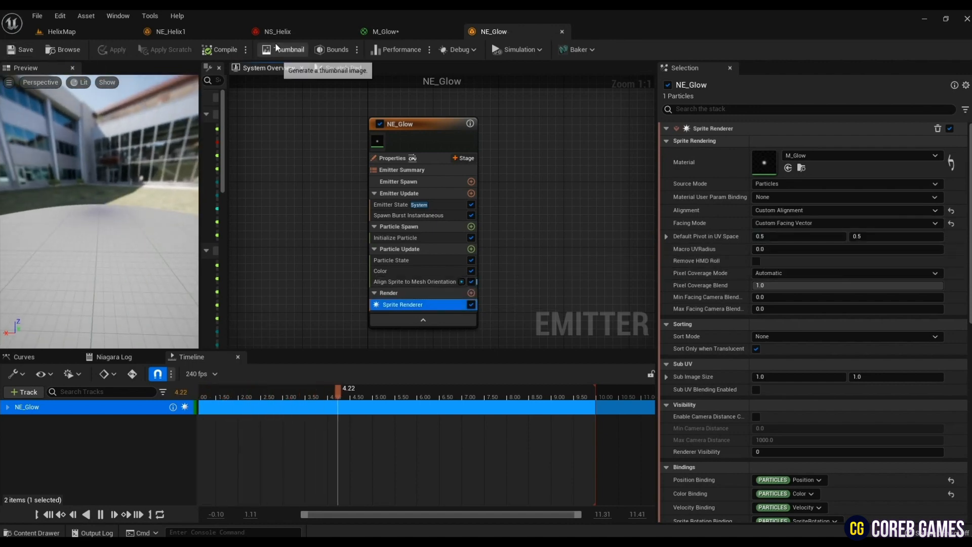
- Add the NE Glow 1 parent emitter to the NS_Helix system and save the system
{"action": "right_click", "coordinate": [521, 152]}
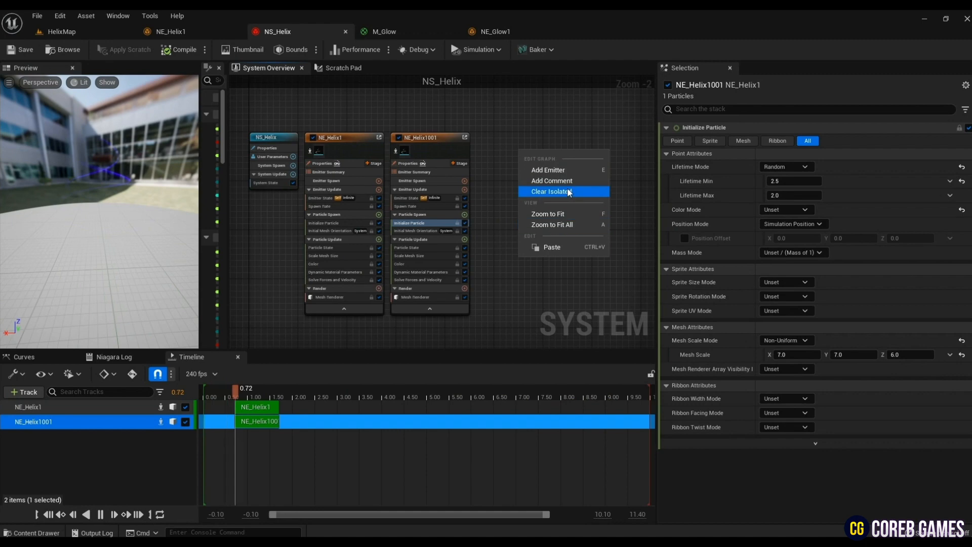
{"action": "left_click", "coordinate": [563, 170]}
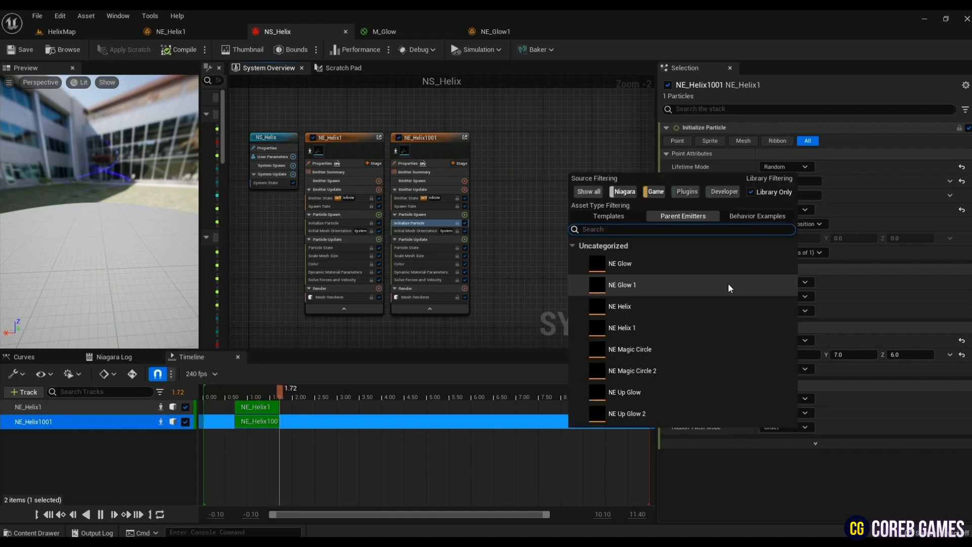
{"action": "left_click", "coordinate": [682, 288]}
{"action": "scroll", "coordinate": [586, 219], "scroll_direction": "up", "scroll_amount": 2}
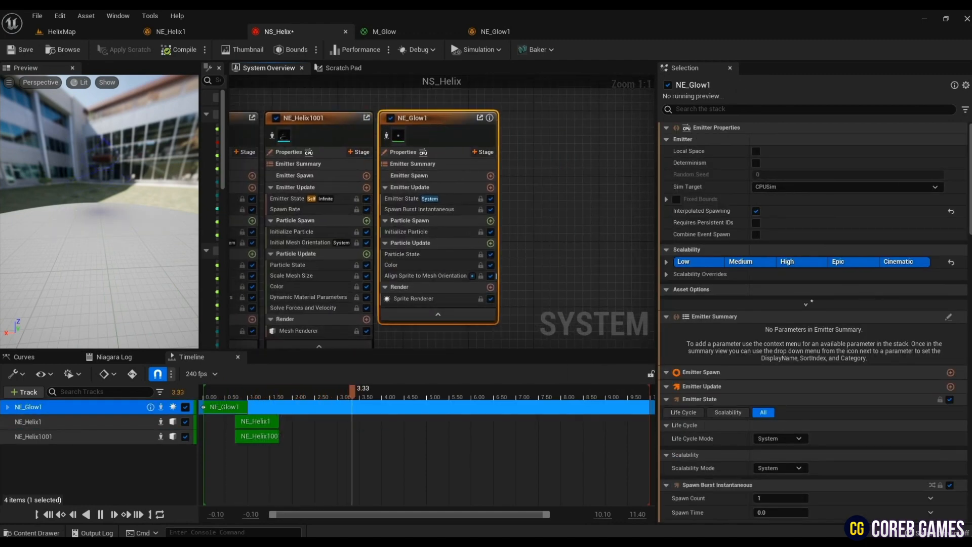
{"action": "left_click_drag", "start_coordinate": [96, 167], "coordinate": [7, 101]}
{"action": "left_click", "coordinate": [23, 49]}
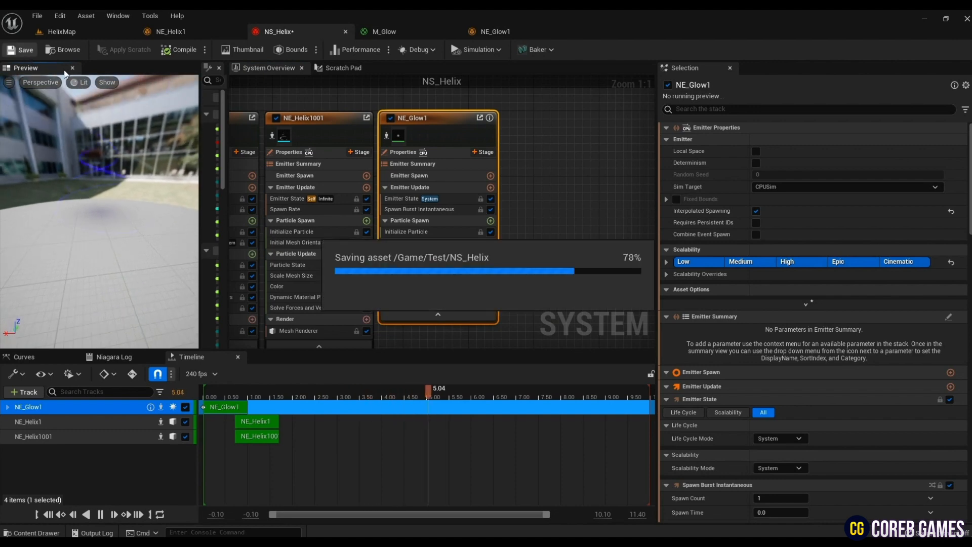
{"action": "left_click", "coordinate": [485, 232]}
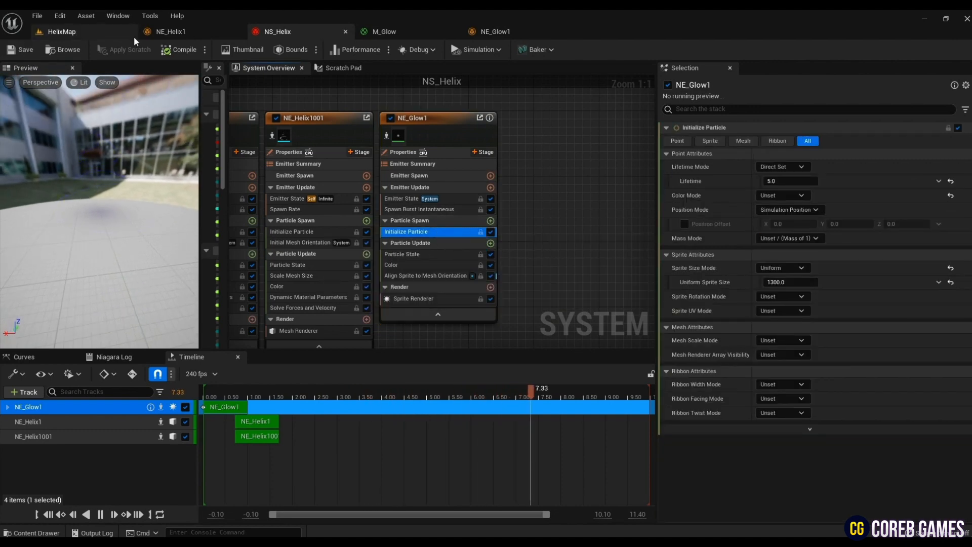
- Return to HelixMap, duplicate the M_Glow material in the Test folder as M_Glow_2, and save the copy
{"action": "left_click", "coordinate": [60, 32]}
{"action": "right_click_drag", "start_coordinate": [457, 134], "coordinate": [479, 133]}
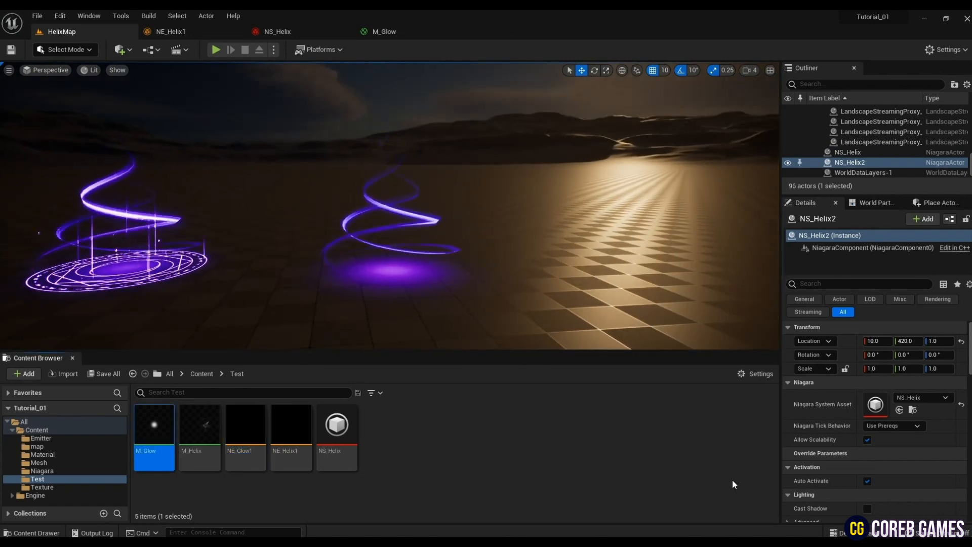
{"action": "key", "text": "ctrl+v"}
{"action": "left_click", "coordinate": [378, 429]}
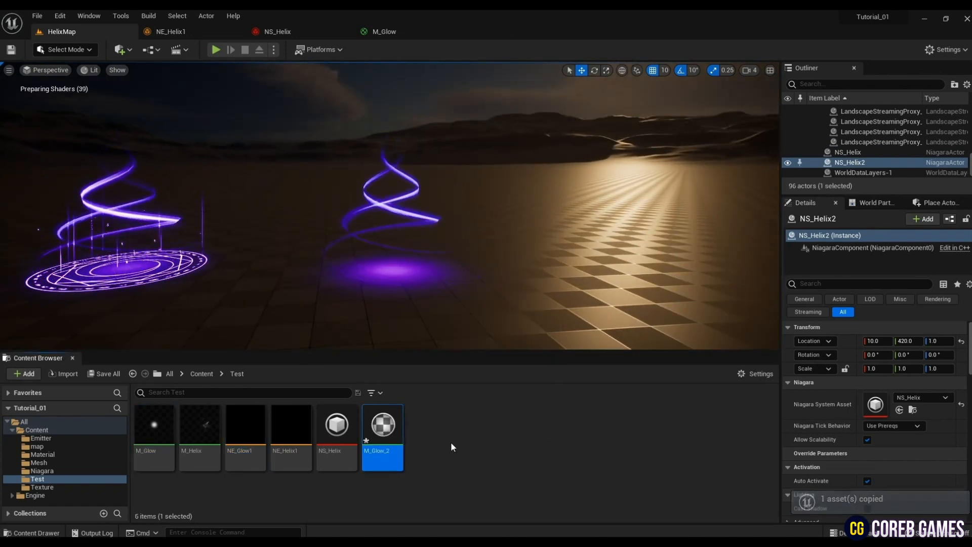
{"action": "key", "text": "ctrl+s"}
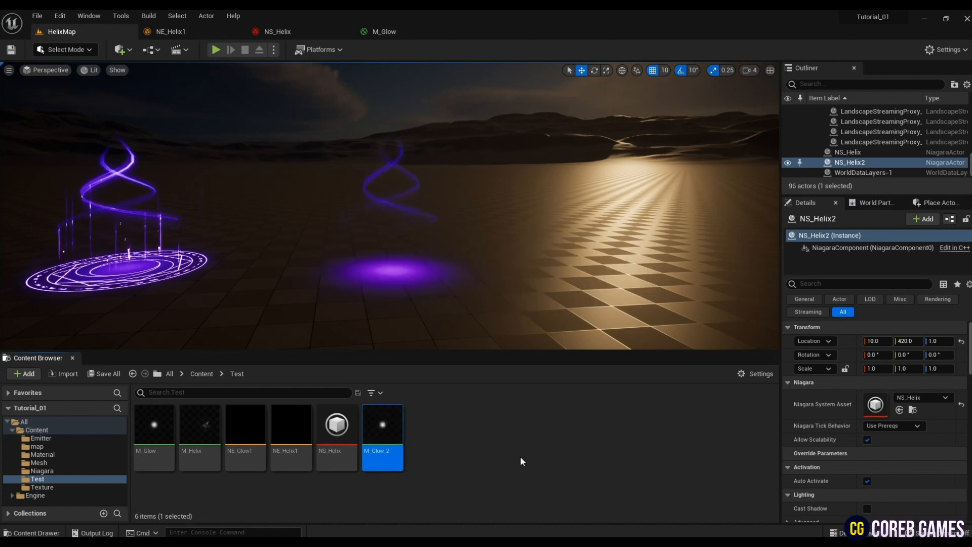
- In M_Glow_2, connect the texture's alpha to the opacity Multiply and save the material with Additive blend mode and Unlit shading
{"action": "double_click", "coordinate": [383, 417]}
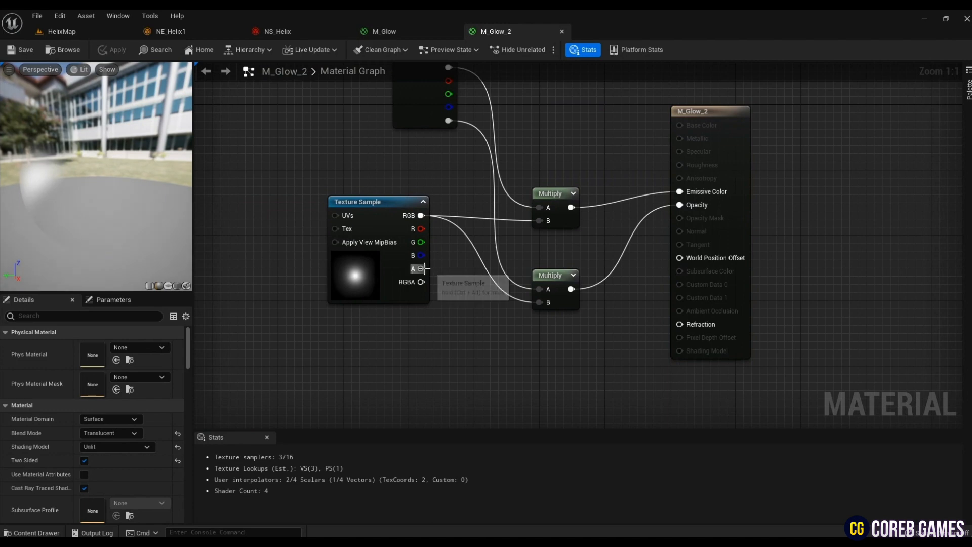
{"action": "left_click_drag", "start_coordinate": [425, 268], "coordinate": [538, 302]}
{"action": "left_click", "coordinate": [108, 433]}
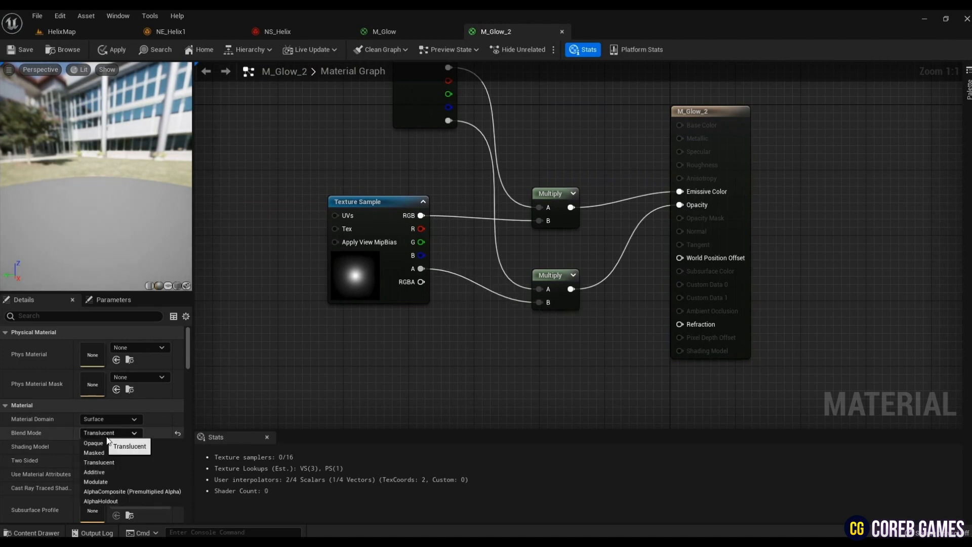
{"action": "left_click", "coordinate": [110, 470]}
{"action": "left_click", "coordinate": [108, 446]}
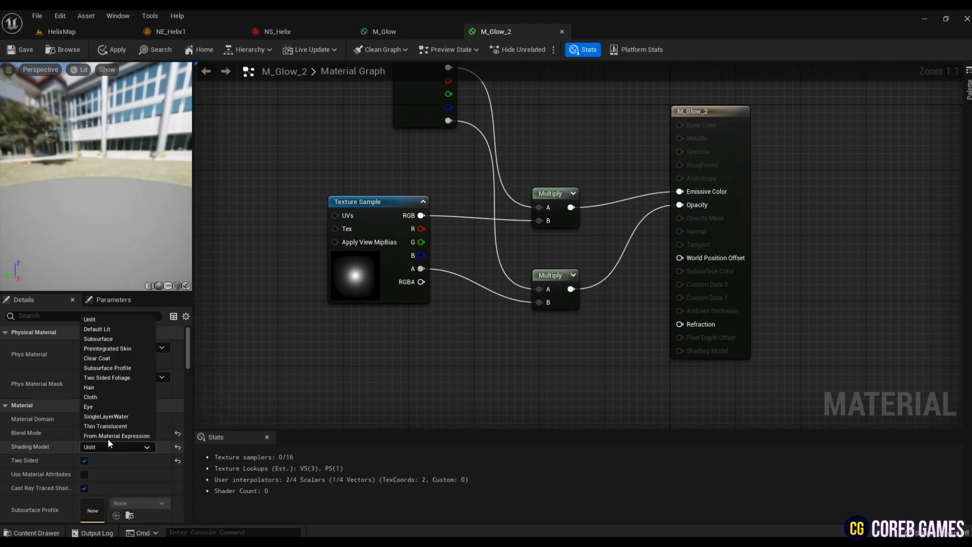
{"action": "left_click", "coordinate": [109, 319]}
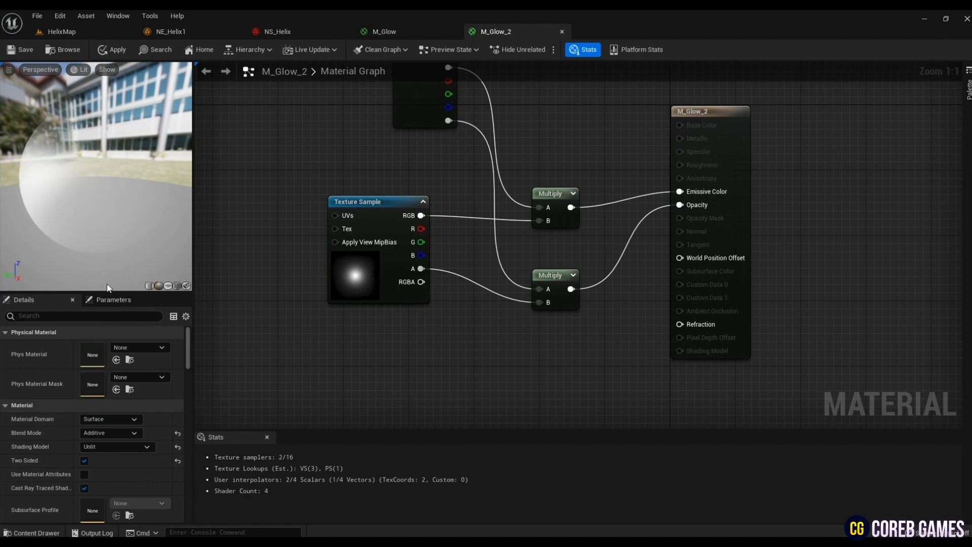
{"action": "left_click", "coordinate": [15, 55]}
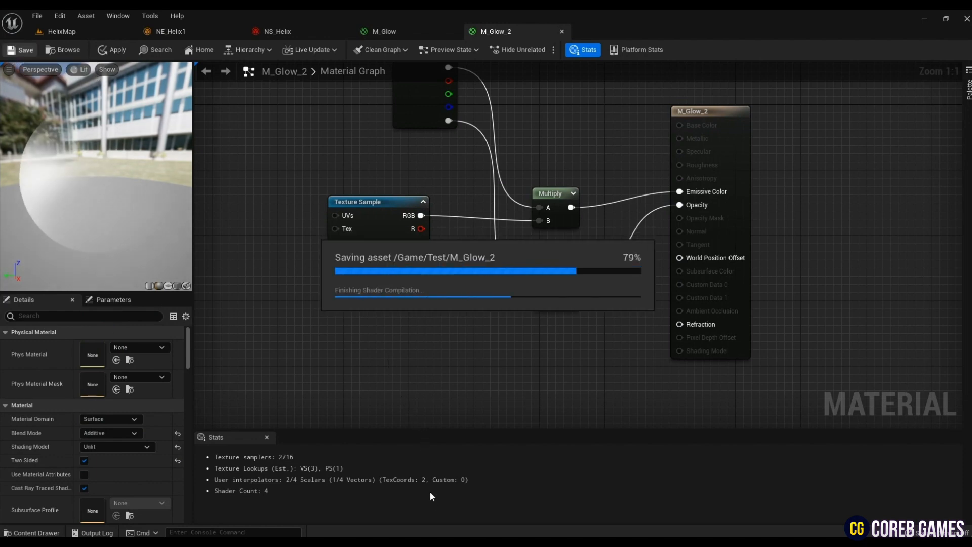
- Create a new Niagara emitter in HelixMap's Test folder and name it NE_Glow2
{"action": "left_click", "coordinate": [84, 35]}
{"action": "right_click", "coordinate": [451, 411]}
{"action": "mouse_move", "coordinate": [507, 325]}
{"action": "left_click", "coordinate": [621, 364]}
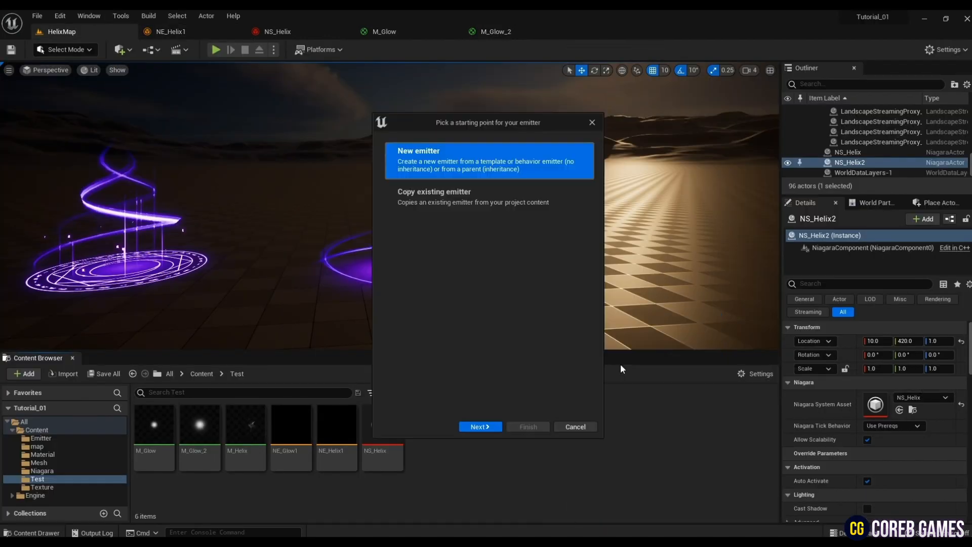
{"action": "left_click", "coordinate": [481, 427]}
{"action": "left_click", "coordinate": [415, 178]}
{"action": "left_click", "coordinate": [490, 324]}
{"action": "left_click", "coordinate": [527, 427]}
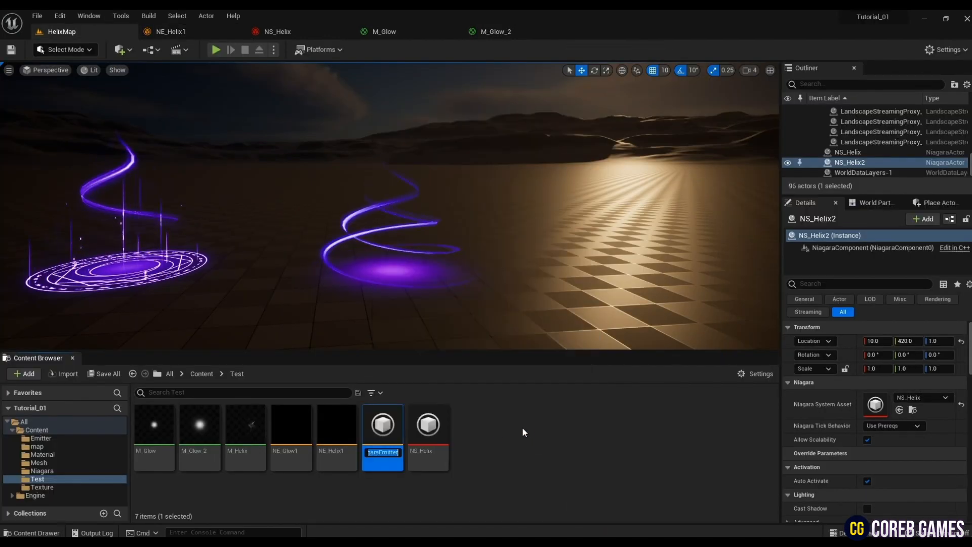
{"action": "type", "text": "NE_Glow"}
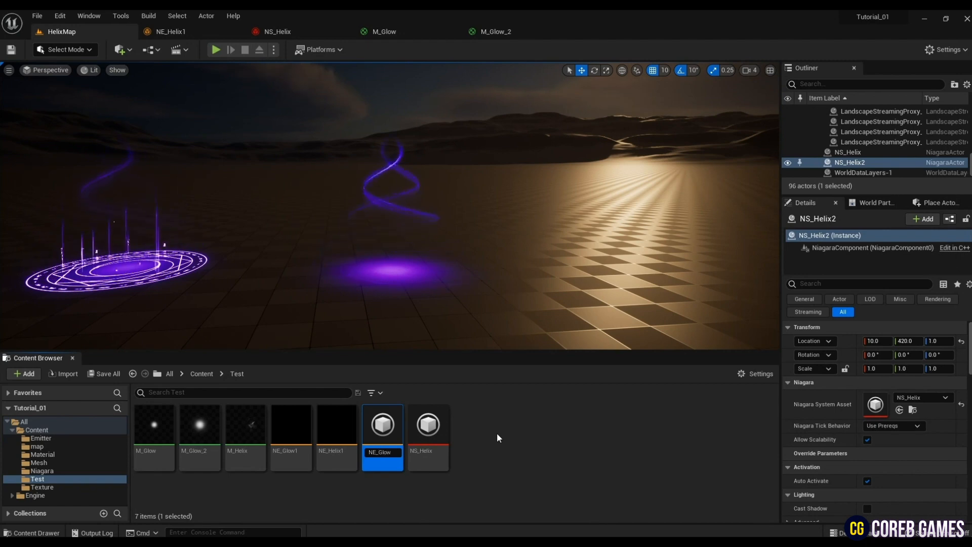
{"action": "type", "text": "2"}
{"action": "key", "text": "Return"}
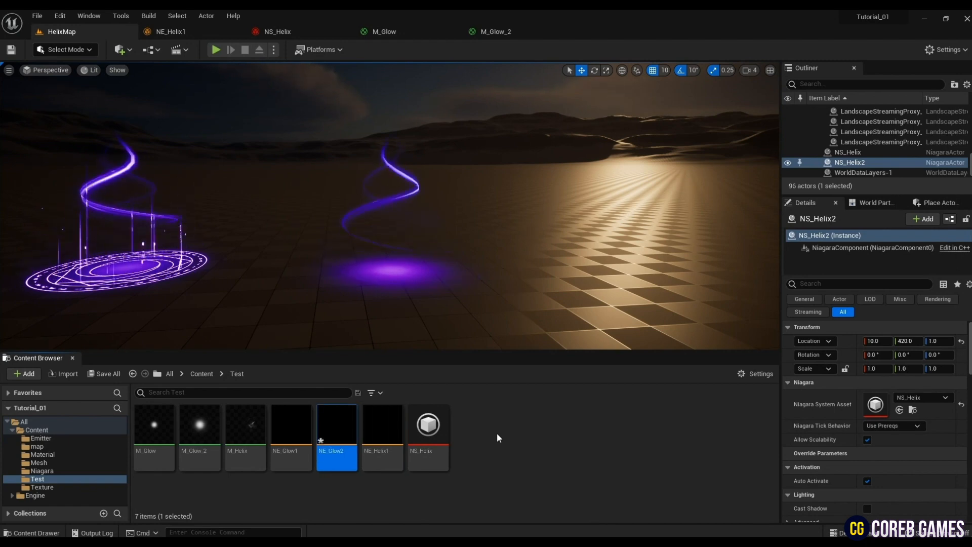
- Open NE_Glow2 and assign M_Glow_2 as its Sprite Renderer material
{"action": "key", "text": "Return"}
{"action": "left_click", "coordinate": [411, 144]}
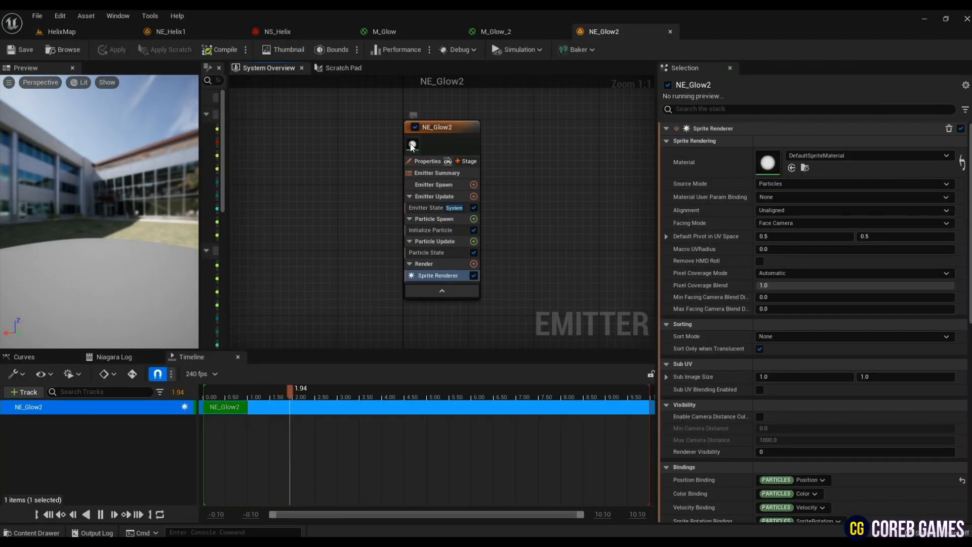
{"action": "left_click", "coordinate": [56, 32]}
{"action": "left_click", "coordinate": [205, 435]}
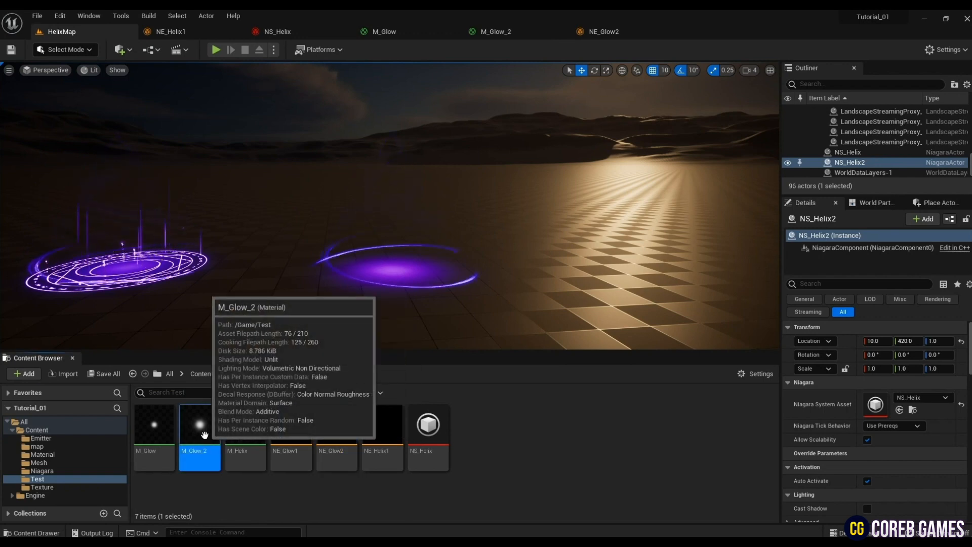
{"action": "left_click", "coordinate": [603, 31]}
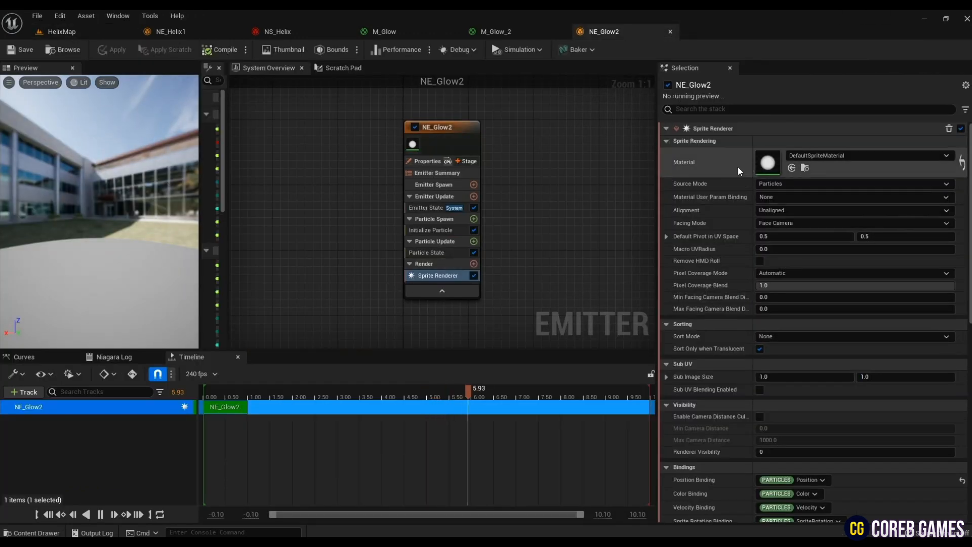
{"action": "left_click", "coordinate": [792, 168]}
- Add a Spawn Rate module to Emitter Update and set its spawn rate to 20
{"action": "left_click", "coordinate": [473, 196]}
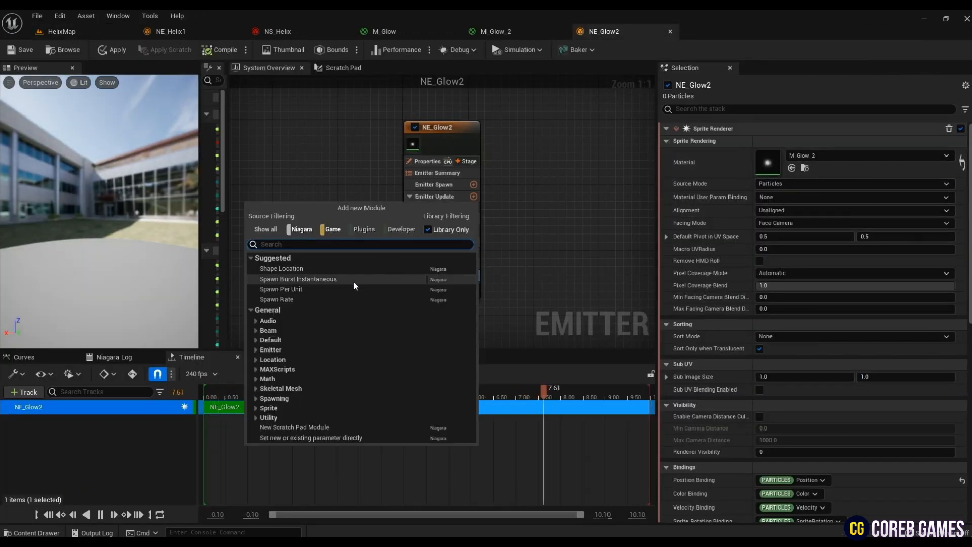
{"action": "left_click", "coordinate": [317, 299]}
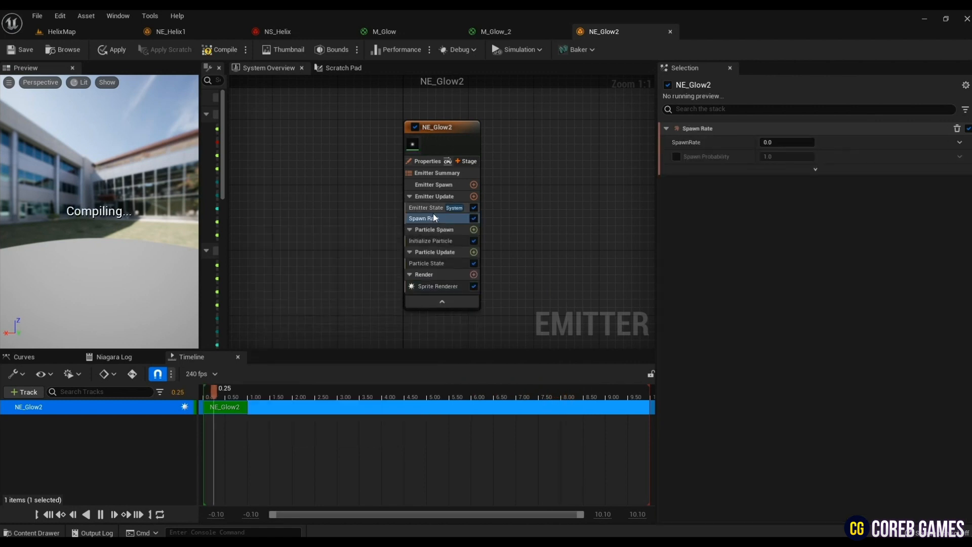
{"action": "left_click", "coordinate": [810, 141]}
{"action": "type", "text": "20"}
{"action": "key", "text": "Return"}
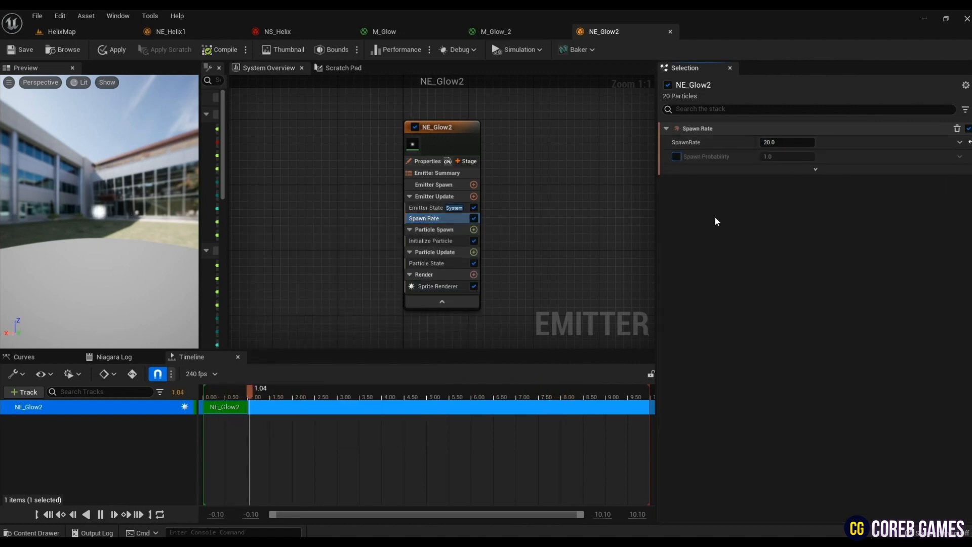
- Set Initialize Particle's lifetime mode to Random with a minimum of 1.0 and a maximum of 1.5
{"action": "left_click", "coordinate": [432, 242]}
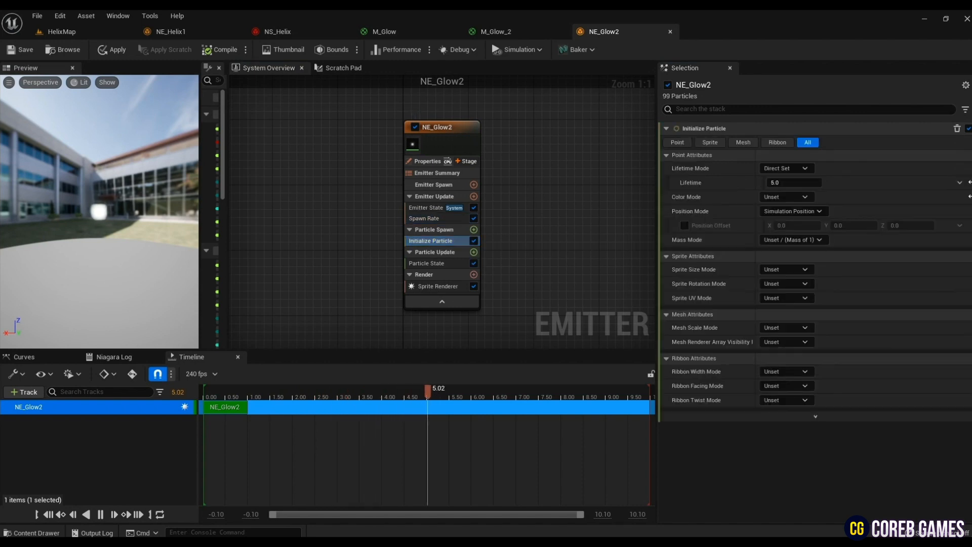
{"action": "left_click", "coordinate": [801, 169]}
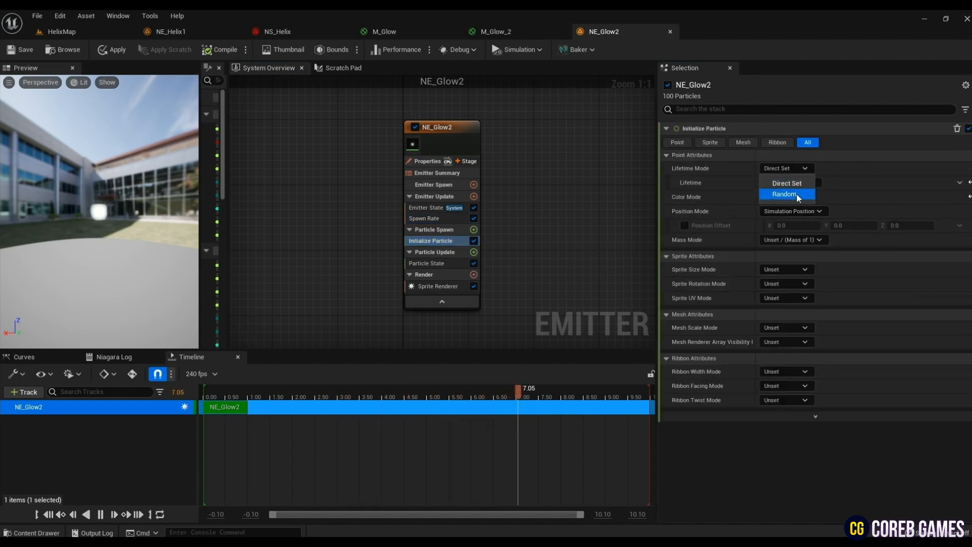
{"action": "left_click", "coordinate": [785, 195]}
{"action": "left_click", "coordinate": [805, 182]}
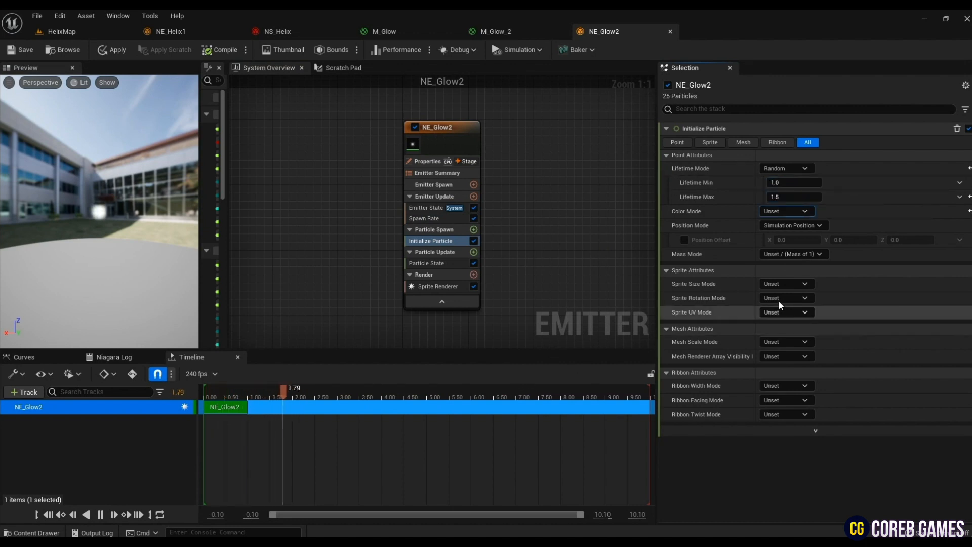
- Set the sprite size mode to Random Uniform with a minimum of 10.0 and a maximum of 3.0
{"action": "left_click", "coordinate": [785, 283]}
{"action": "left_click", "coordinate": [792, 320]}
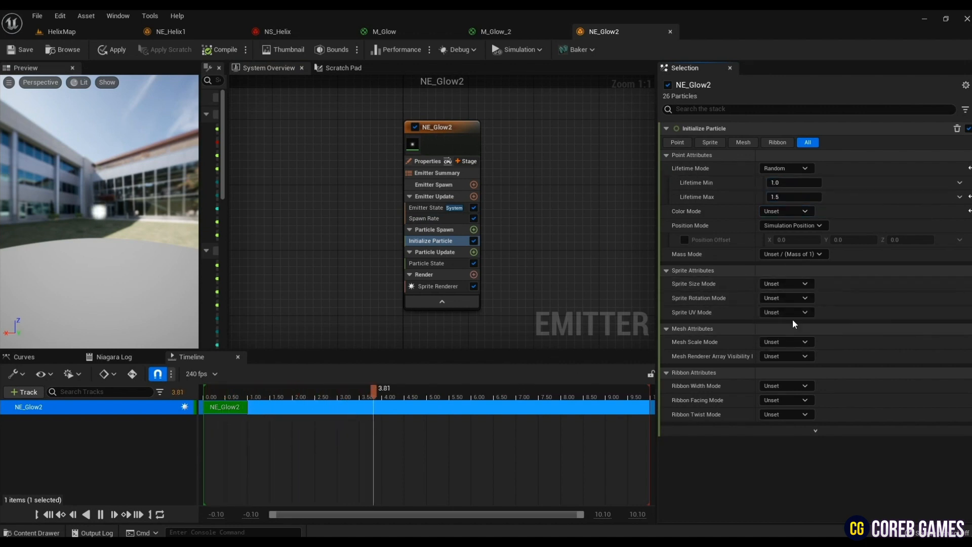
{"action": "left_click", "coordinate": [788, 298]}
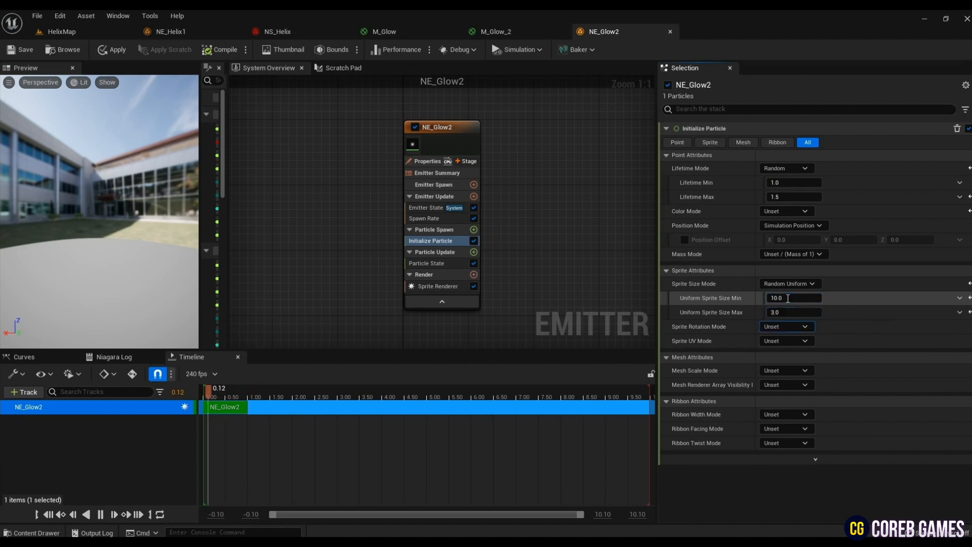
{"action": "key", "text": "Return"}
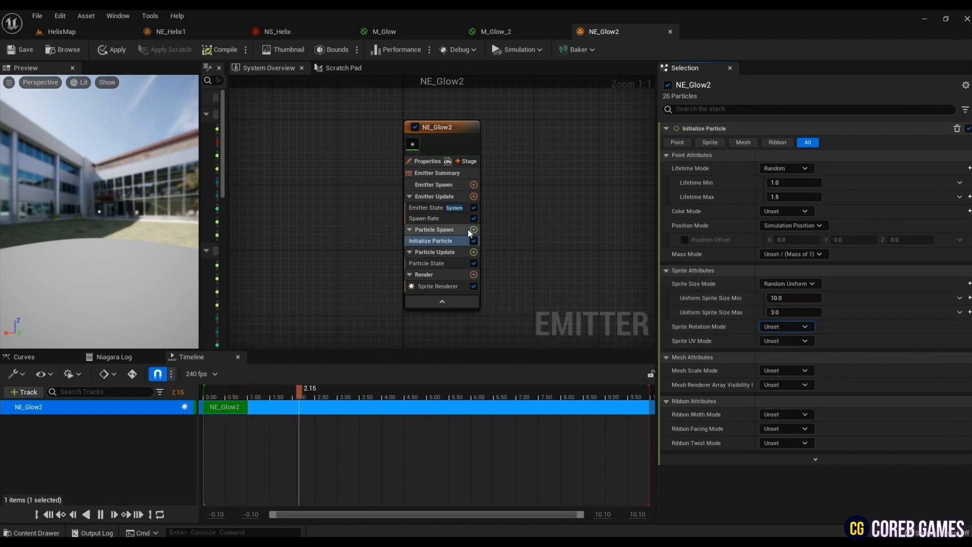
- Add a Shape Location module to Particle Spawn with a Cylinder primitive of height 50 and radius 200
{"action": "left_click", "coordinate": [474, 230]}
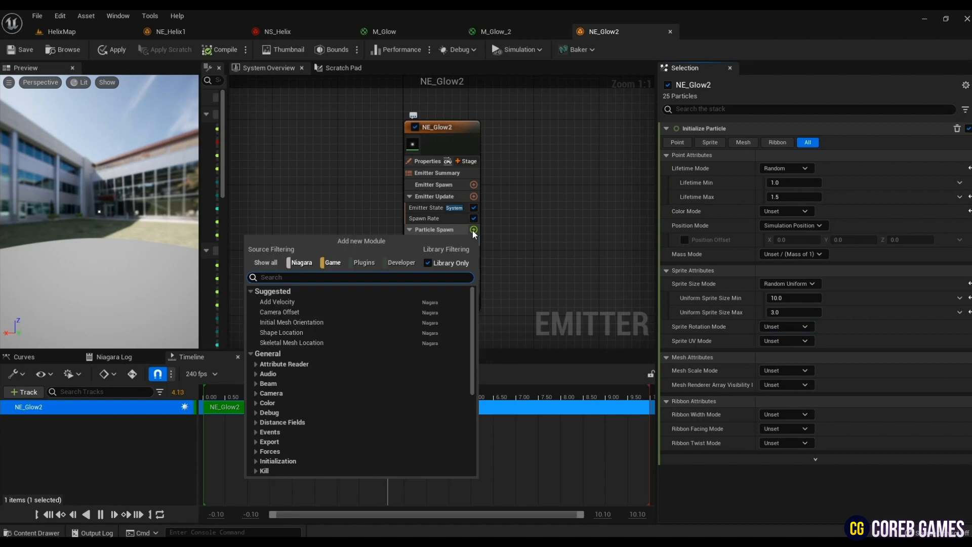
{"action": "type", "text": "sha"}
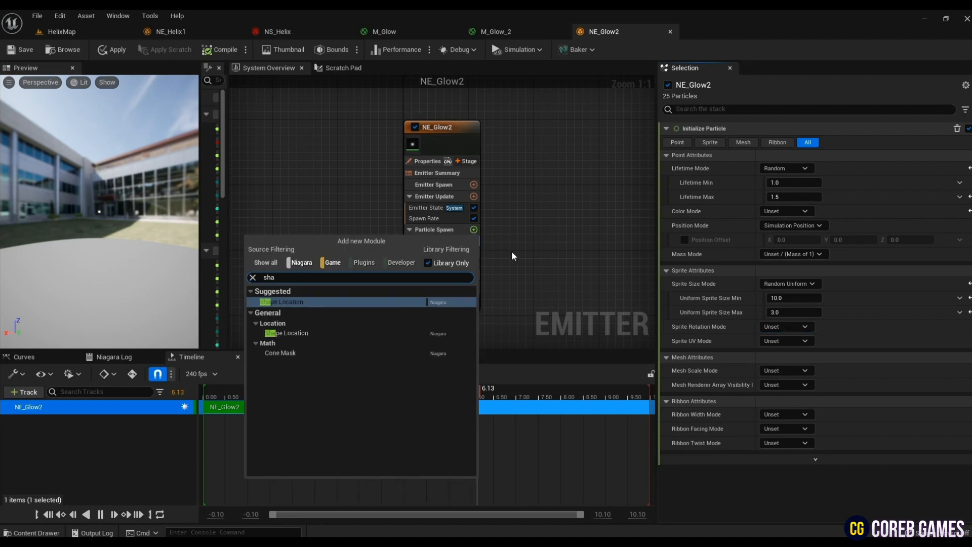
{"action": "key", "text": "Return"}
{"action": "left_click", "coordinate": [788, 167]}
{"action": "left_click", "coordinate": [785, 194]}
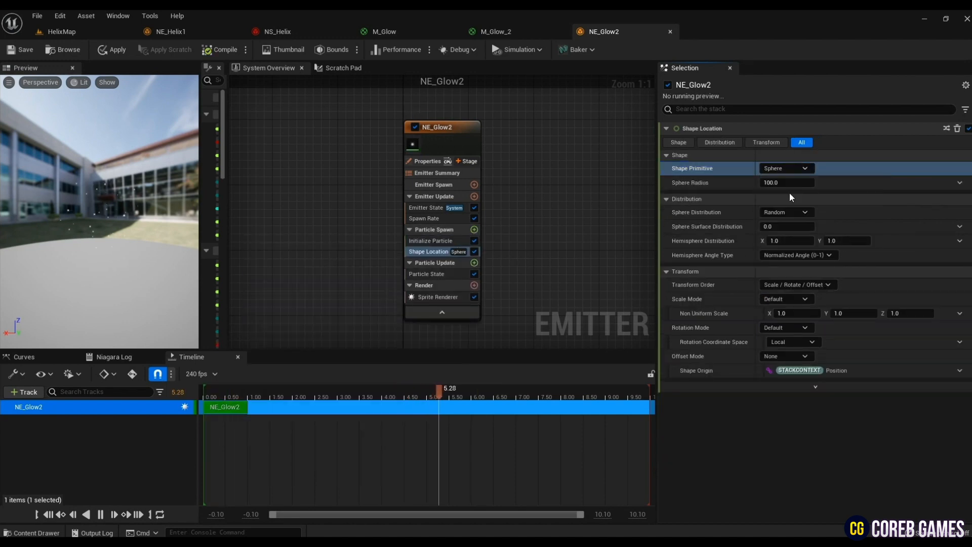
{"action": "left_click", "coordinate": [791, 183]}
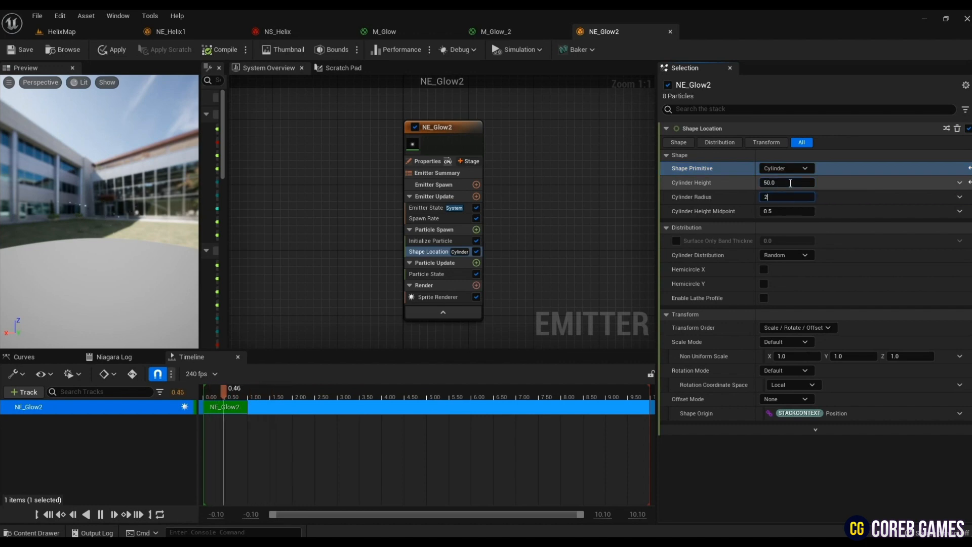
{"action": "key", "text": "Tab"}
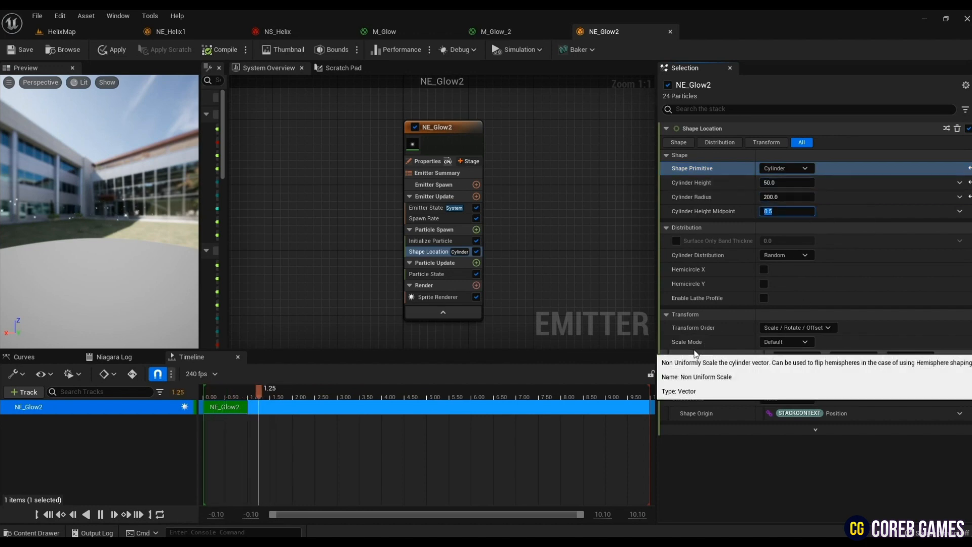
{"action": "mouse_move", "coordinate": [111, 233]}
{"action": "left_mouse_down"}
{"action": "mouse_move", "coordinate": [112, 253]}
{"action": "mouse_move", "coordinate": [107, 231]}
{"action": "left_mouse_up"}
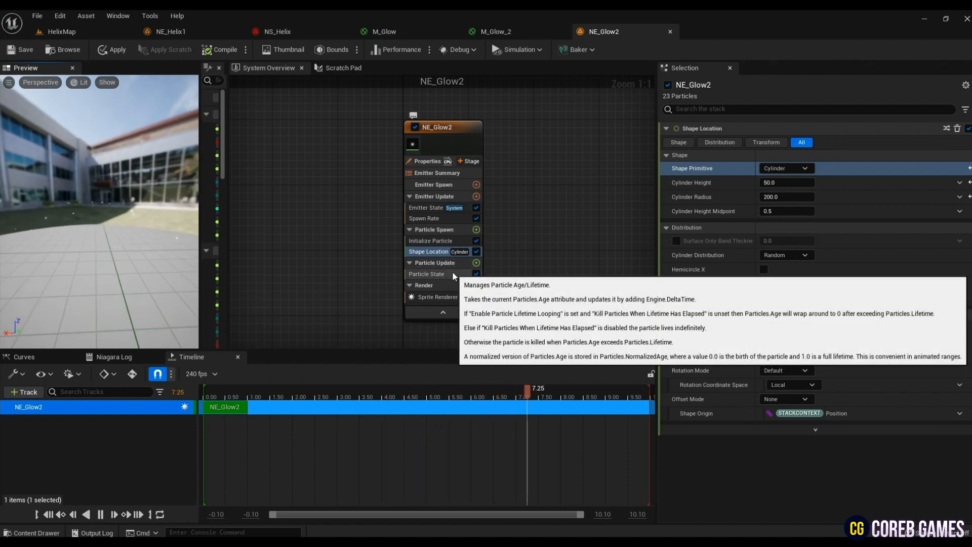
- Add an Add Velocity module to Particle Spawn and a Solve Forces and Velocity module to Particle Update
{"action": "left_click", "coordinate": [476, 231]}
{"action": "type", "text": "add"}
{"action": "key", "text": "Return"}
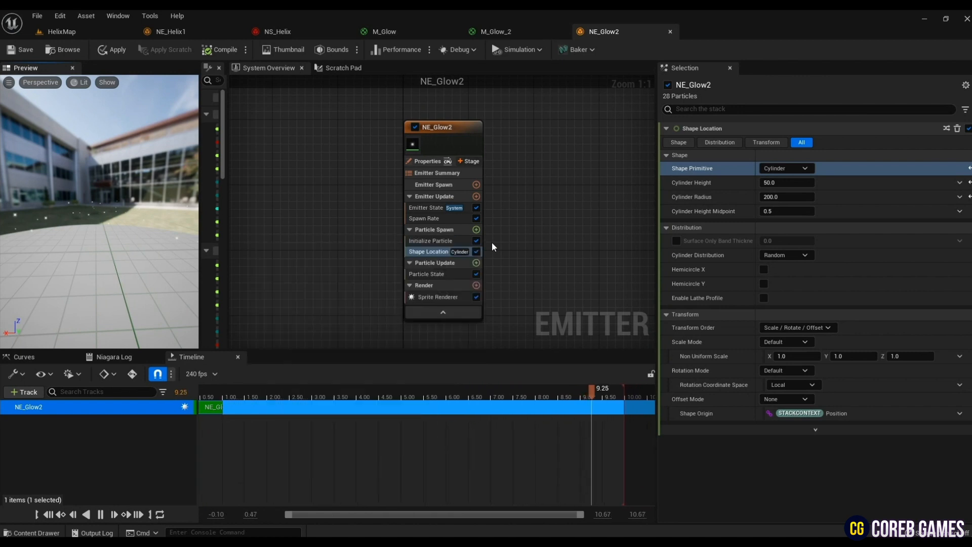
{"action": "left_click", "coordinate": [476, 274]}
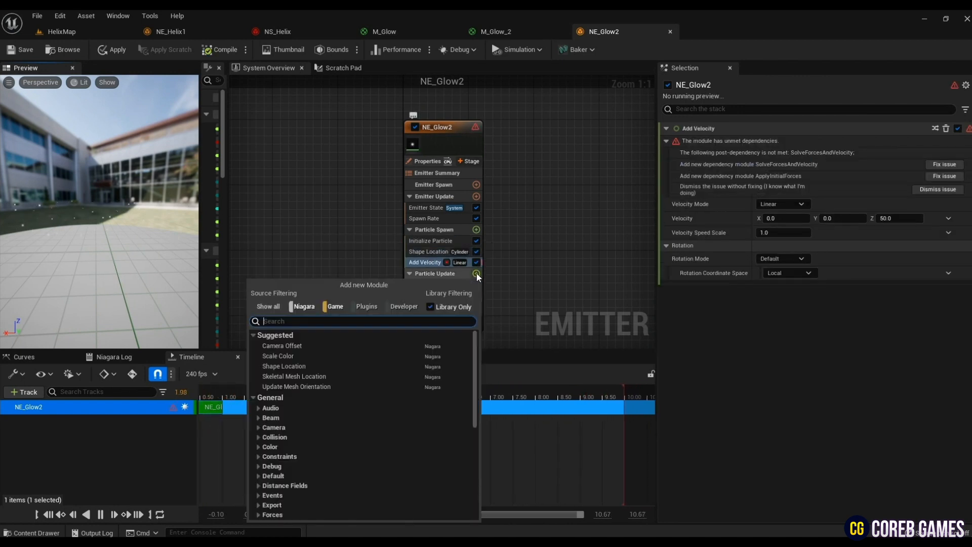
{"action": "type", "text": "sol"}
{"action": "key", "text": "Return"}
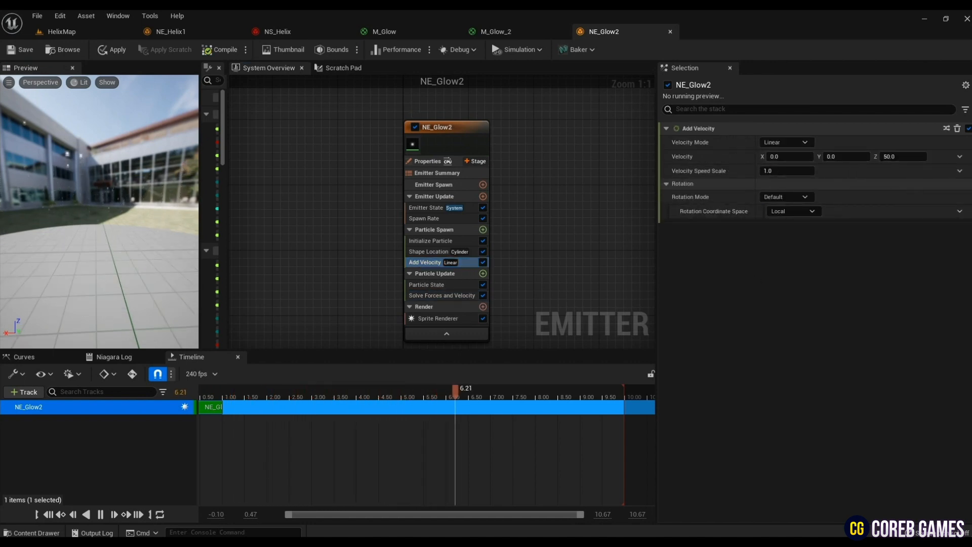
- Set the Z component of Add Velocity's linear velocity to 200
{"action": "left_click", "coordinate": [895, 157]}
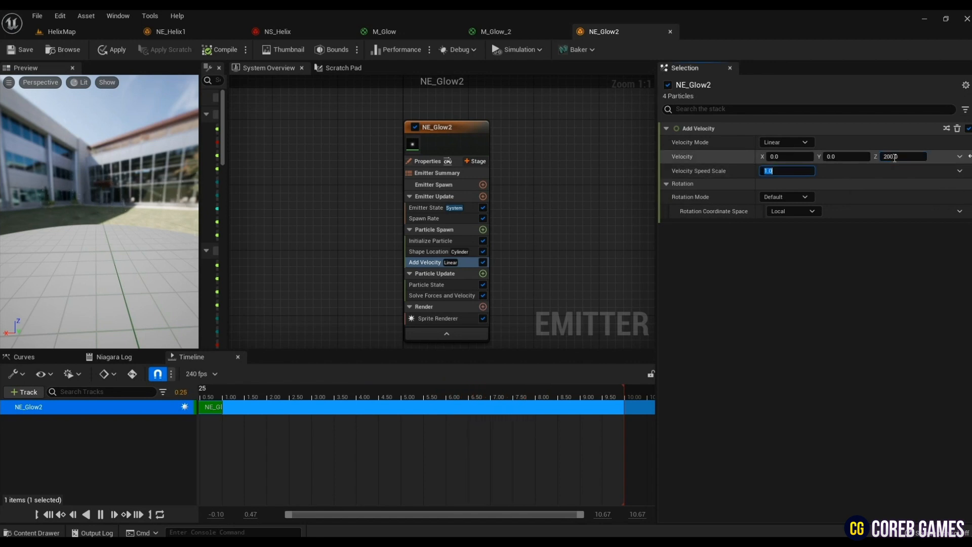
{"action": "key", "text": "Return"}
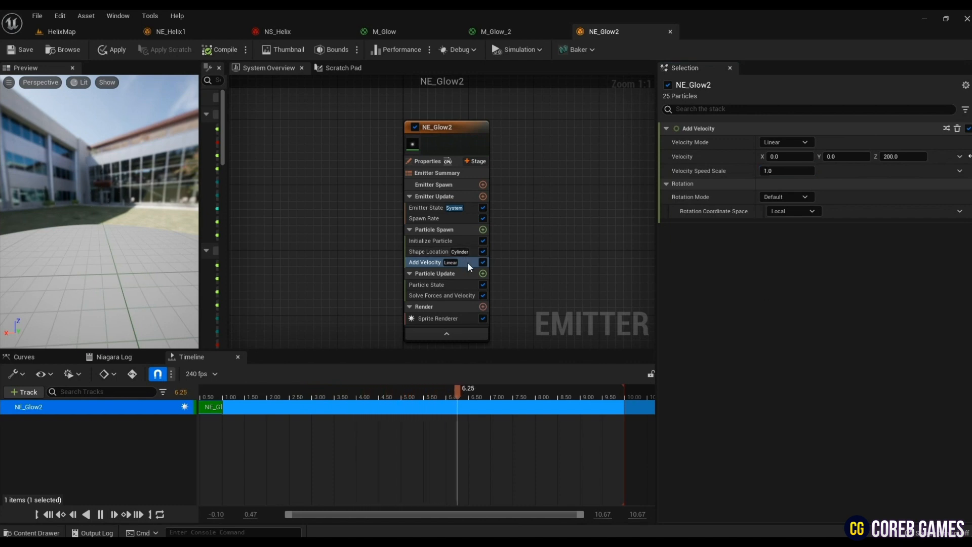
- Add a Scale Sprite Size module to Particle Update
{"action": "left_click", "coordinate": [483, 274]}
{"action": "type", "text": "scal"}
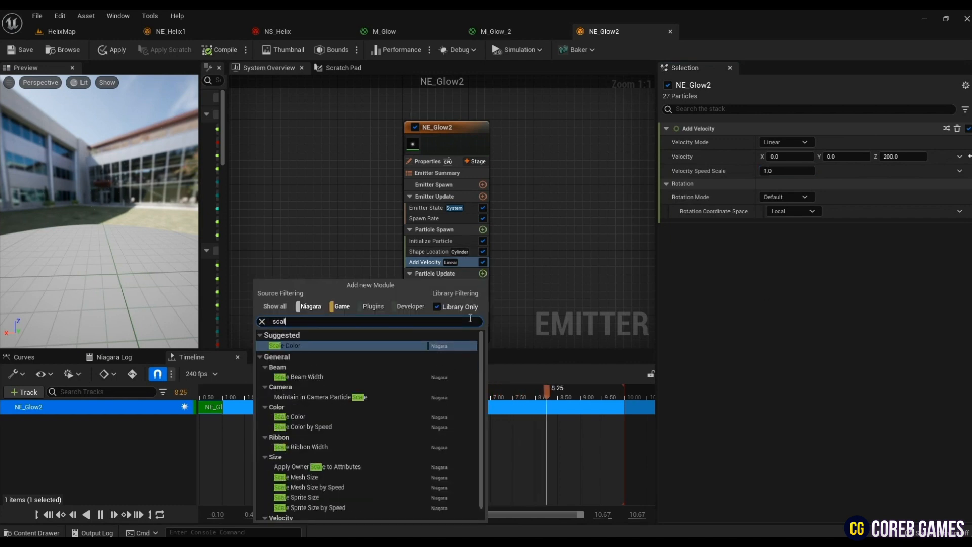
{"action": "type", "text": "s"}
{"action": "key", "text": "BackSpace"}
{"action": "key", "text": "BackSpace"}
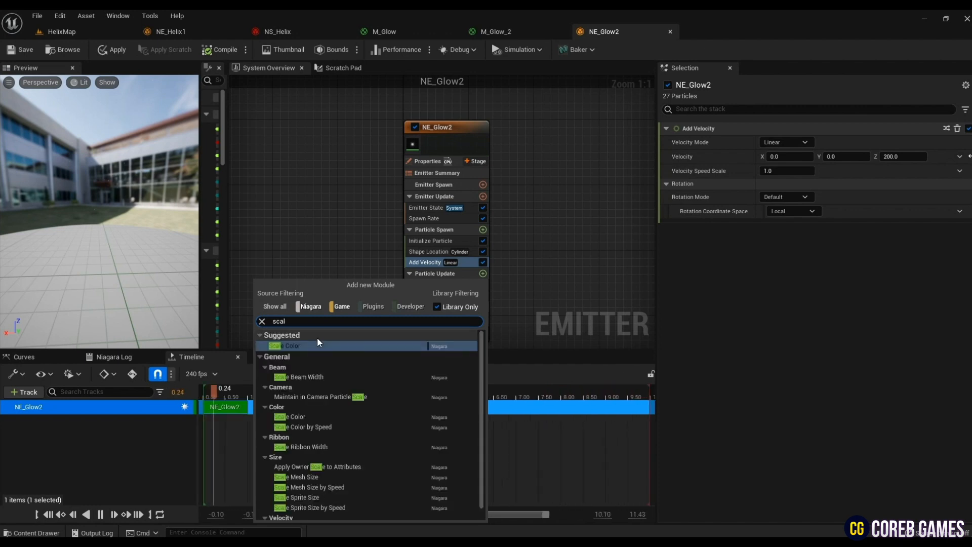
{"action": "left_click", "coordinate": [302, 494]}
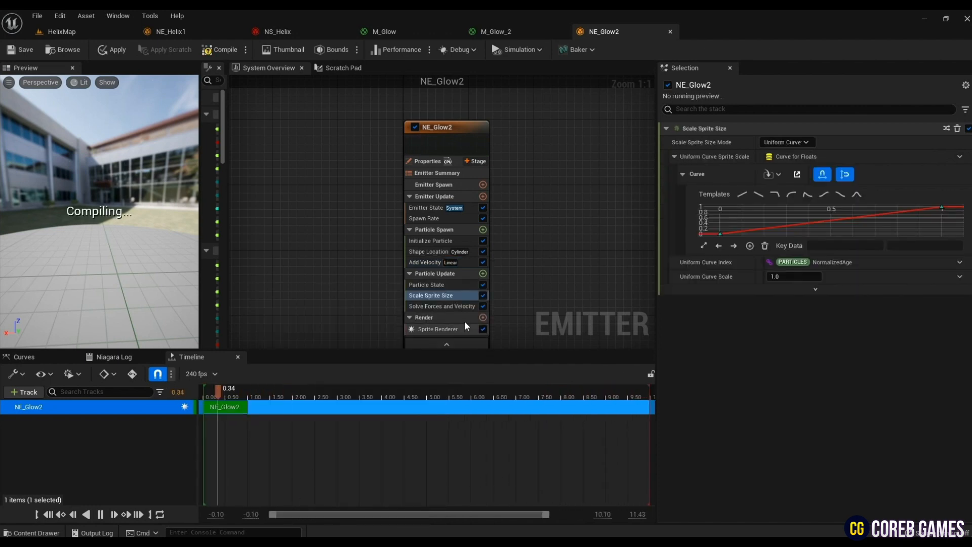
- Select the first key of the uniform sprite scale curve
{"action": "left_click", "coordinate": [718, 233]}
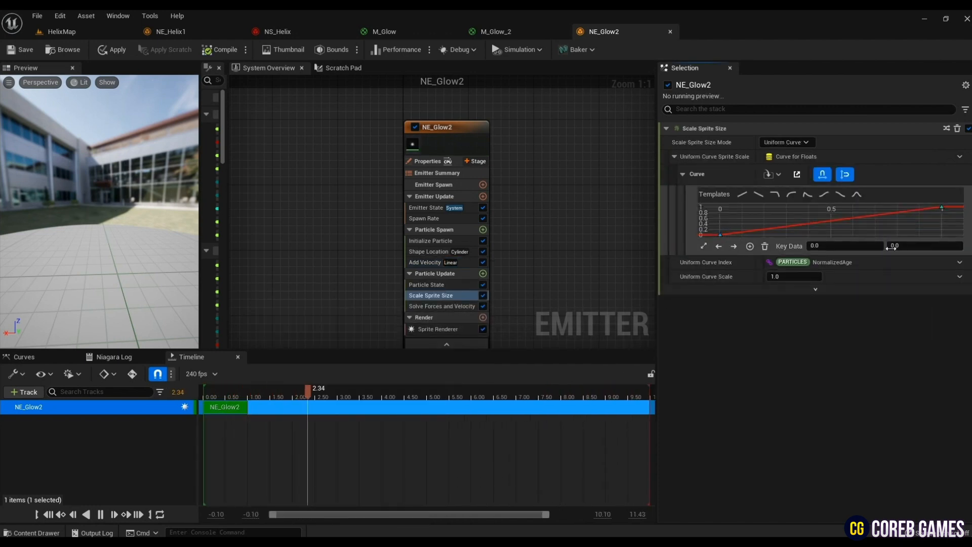
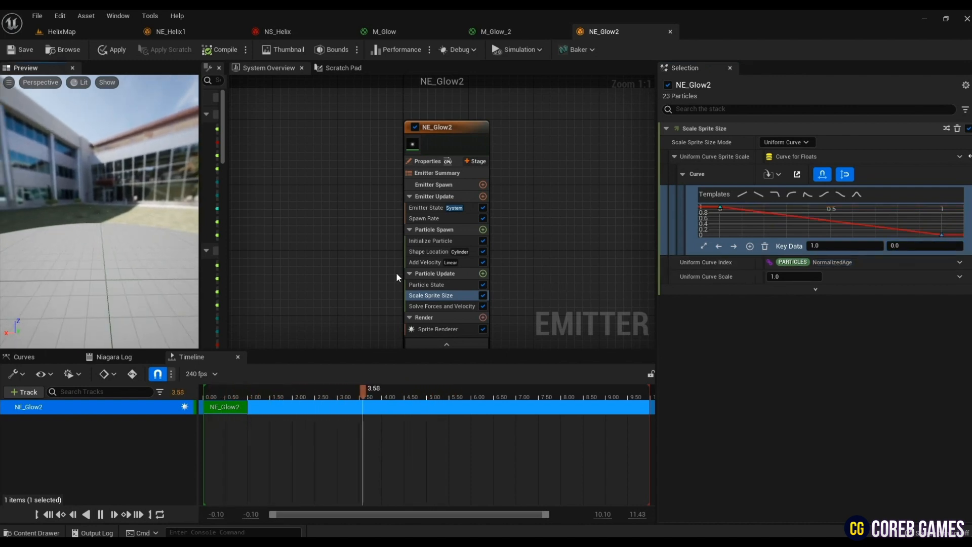
- Add a Color module to NE_Glow2's Particle Update and drive its color with Color from Curve
{"action": "left_click", "coordinate": [483, 274]}
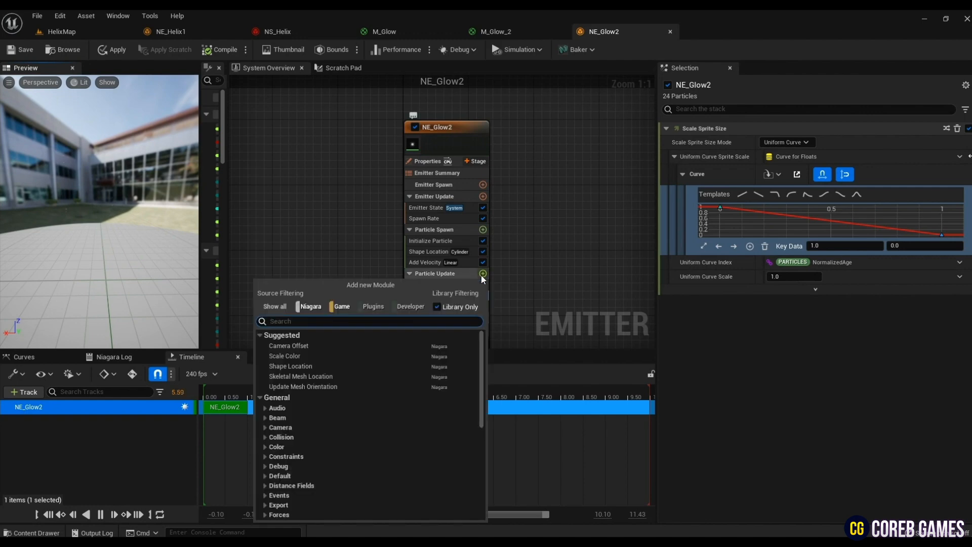
{"action": "type", "text": "colo"}
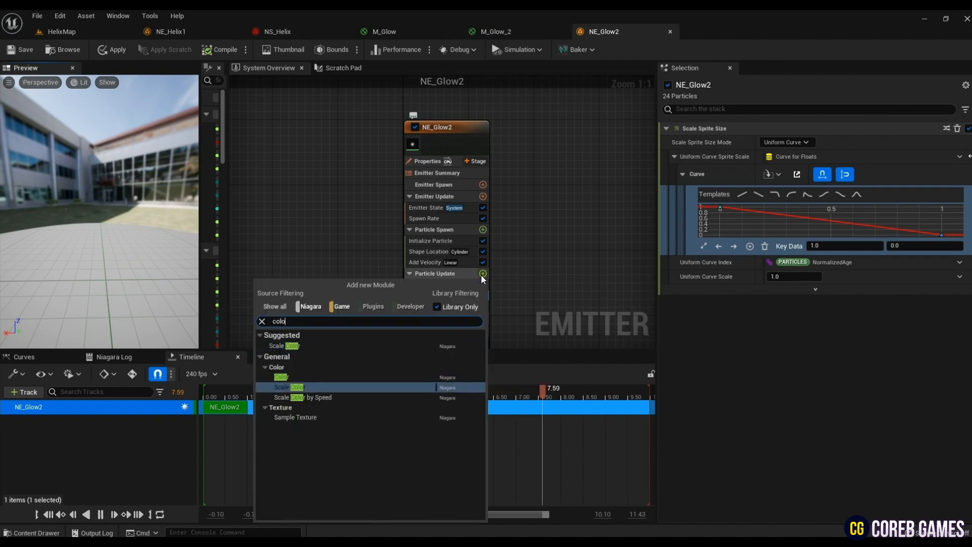
{"action": "left_click", "coordinate": [282, 377]}
{"action": "left_click", "coordinate": [960, 142]}
{"action": "left_click", "coordinate": [785, 208]}
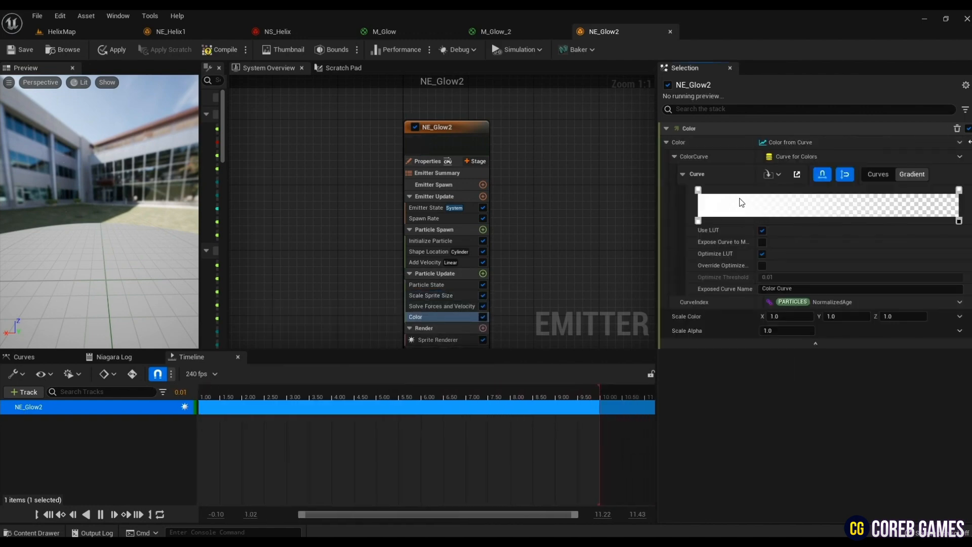
- Set the gradient's starting color stop to R 43, G 0, B 100
{"action": "double_click", "coordinate": [699, 189]}
{"action": "left_click", "coordinate": [756, 233]}
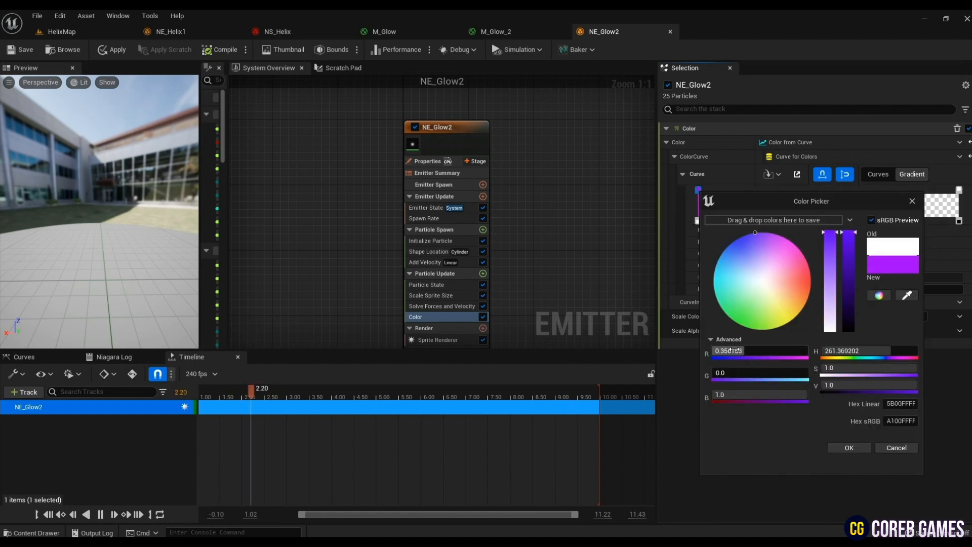
{"action": "key", "text": "Tab"}
{"action": "key", "text": "Tab"}
{"action": "type", "text": "1"}
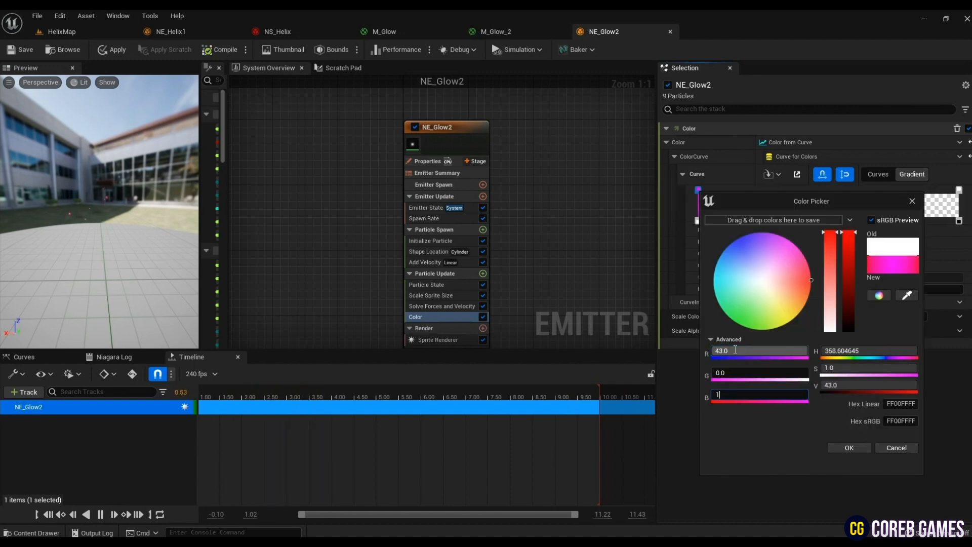
{"action": "key", "text": "Tab"}
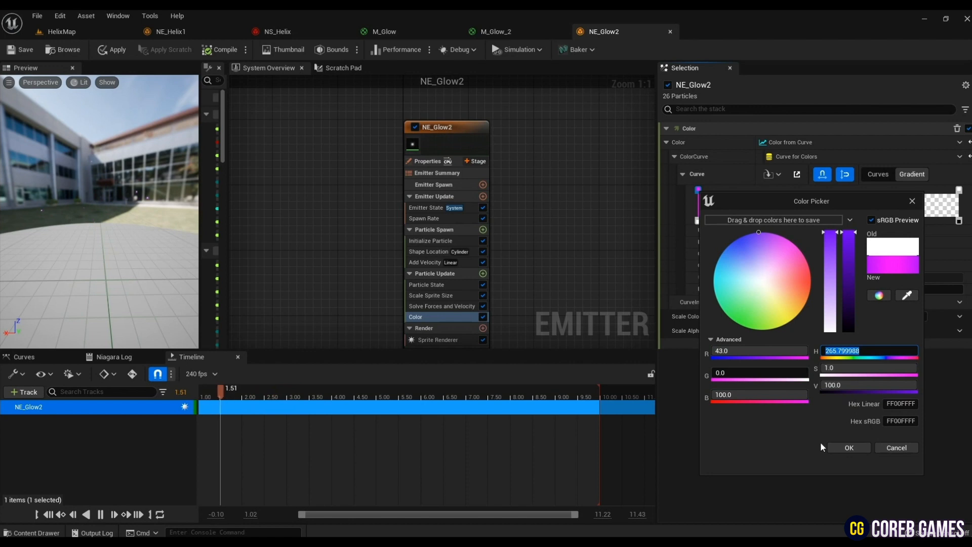
{"action": "left_click", "coordinate": [837, 447]}
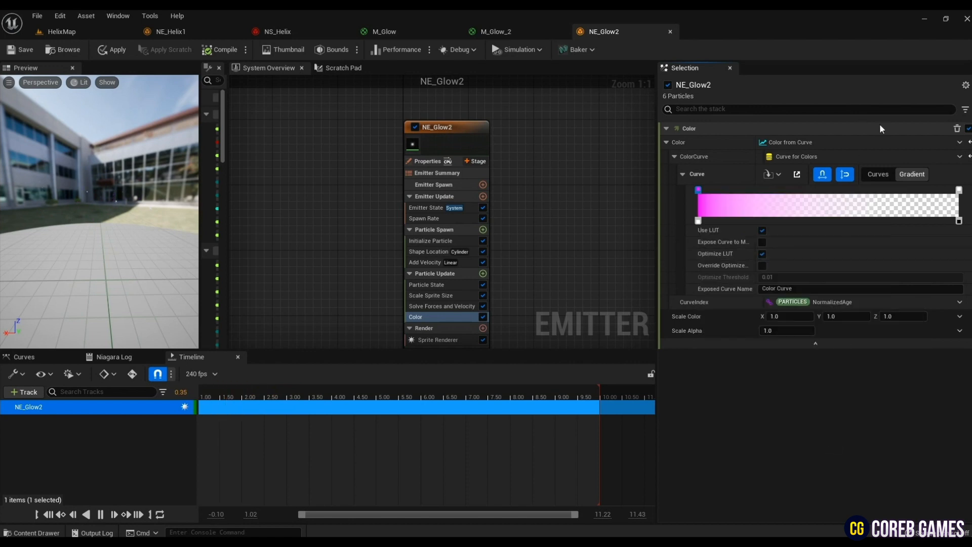
- Set the gradient's ending color stop to R 2, G 0, B 50
{"action": "double_click", "coordinate": [959, 190]}
{"action": "left_click", "coordinate": [794, 351]}
{"action": "type", "text": "2"}
{"action": "key", "text": "Tab"}
{"action": "type", "text": "0"}
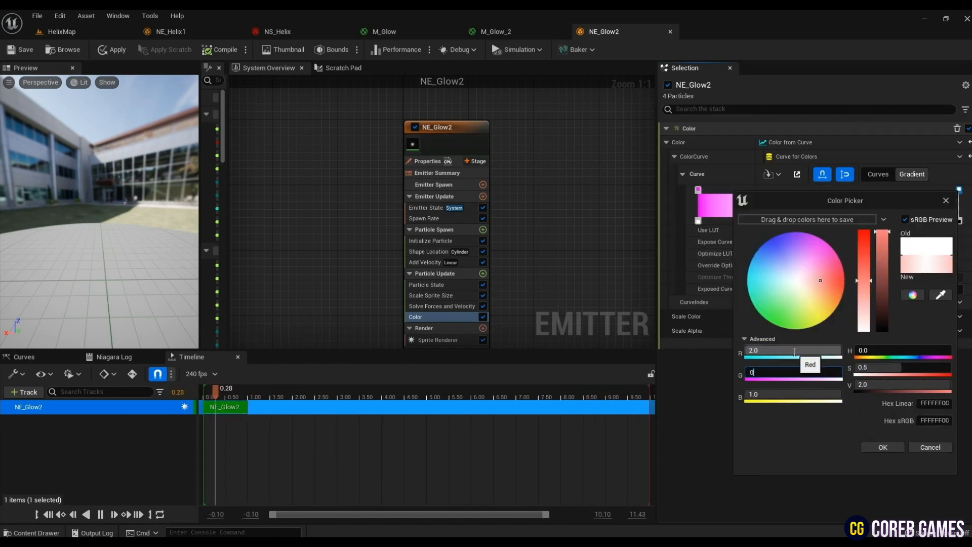
{"action": "key", "text": "Tab"}
{"action": "type", "text": "50"}
{"action": "key", "text": "Tab"}
{"action": "left_click", "coordinate": [883, 448]}
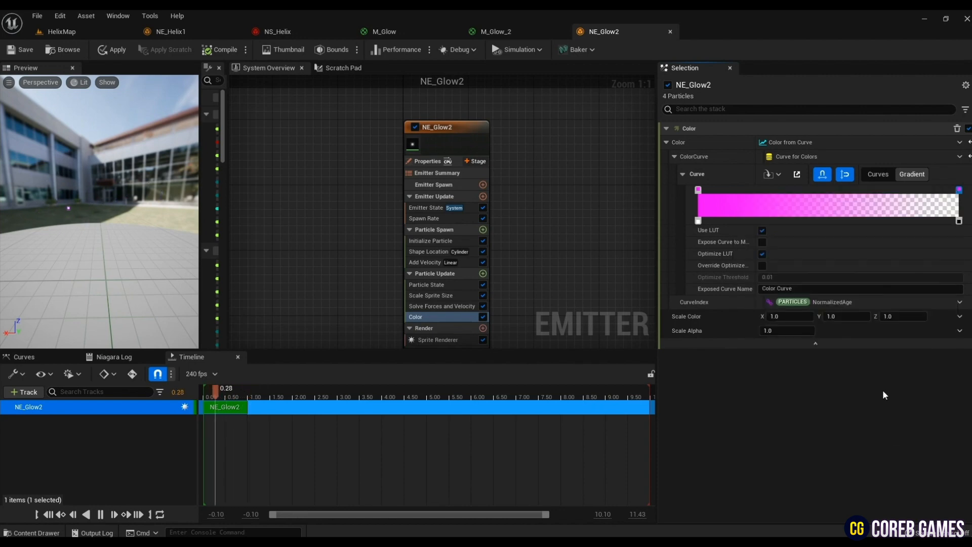
- Add opacity stops near the start and end of the color gradient and set the first stop's opacity to 0
{"action": "left_click", "coordinate": [735, 220]}
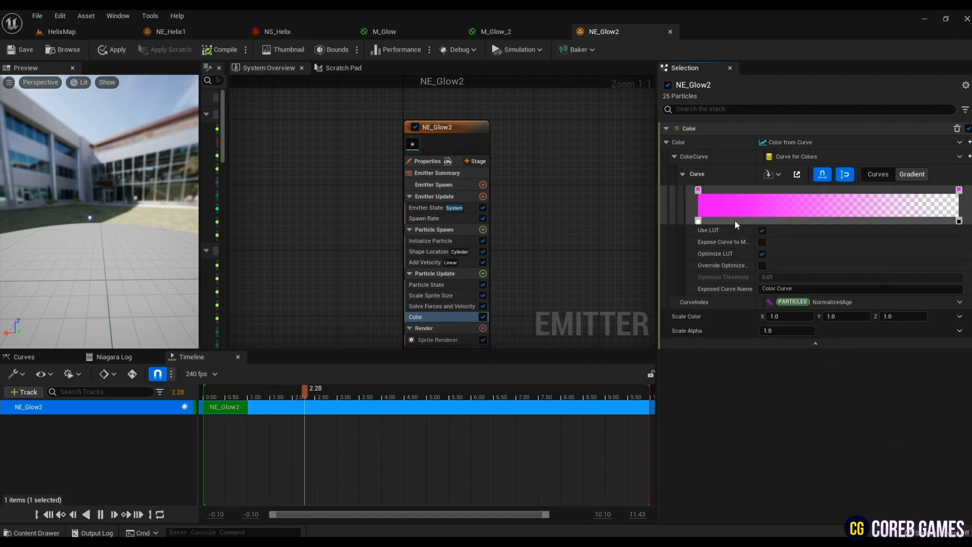
{"action": "left_click", "coordinate": [925, 221]}
{"action": "double_click", "coordinate": [699, 221]}
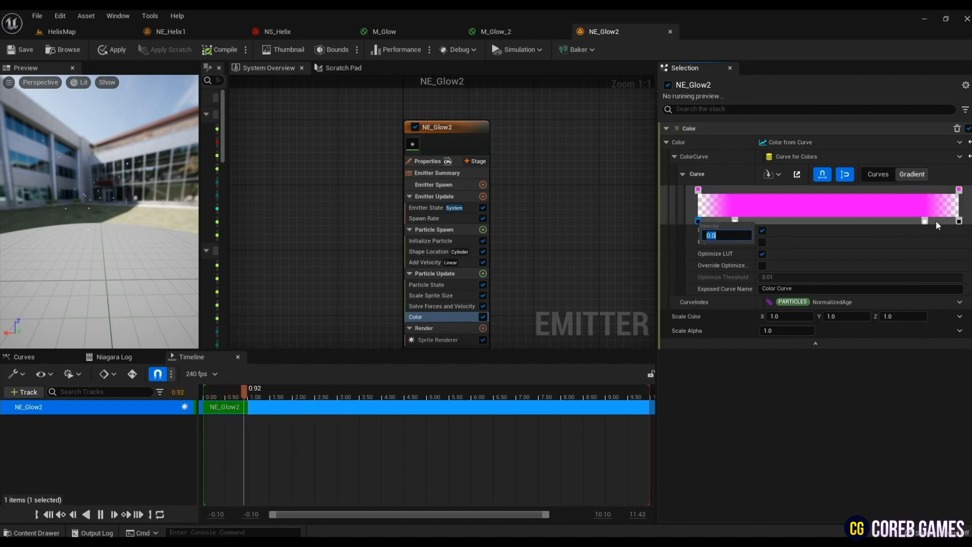
{"action": "key", "text": "Return"}
{"action": "mouse_move", "coordinate": [143, 285]}
{"action": "left_mouse_down"}
{"action": "mouse_move", "coordinate": [152, 288]}
{"action": "mouse_move", "coordinate": [144, 284]}
{"action": "left_mouse_up"}
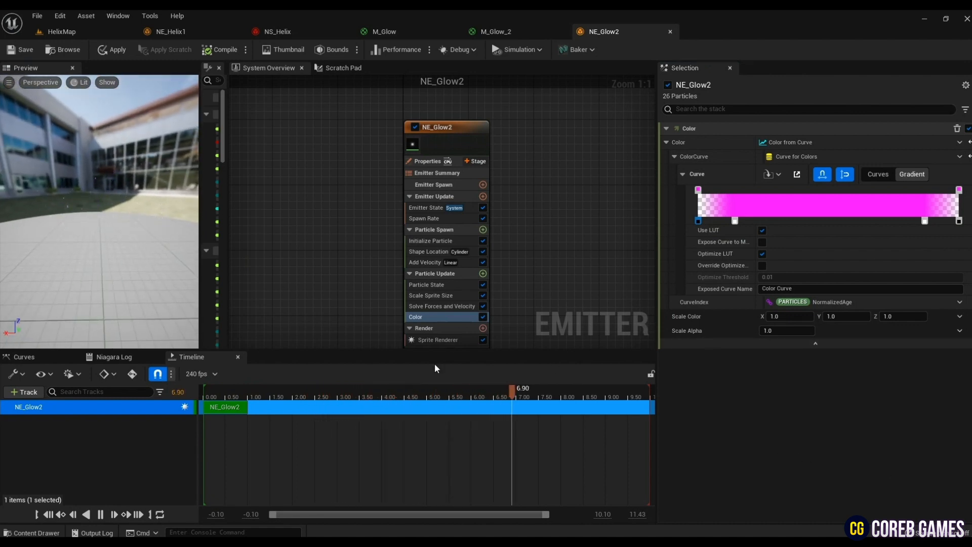
{"action": "right_click_drag", "start_coordinate": [638, 263], "coordinate": [632, 240]}
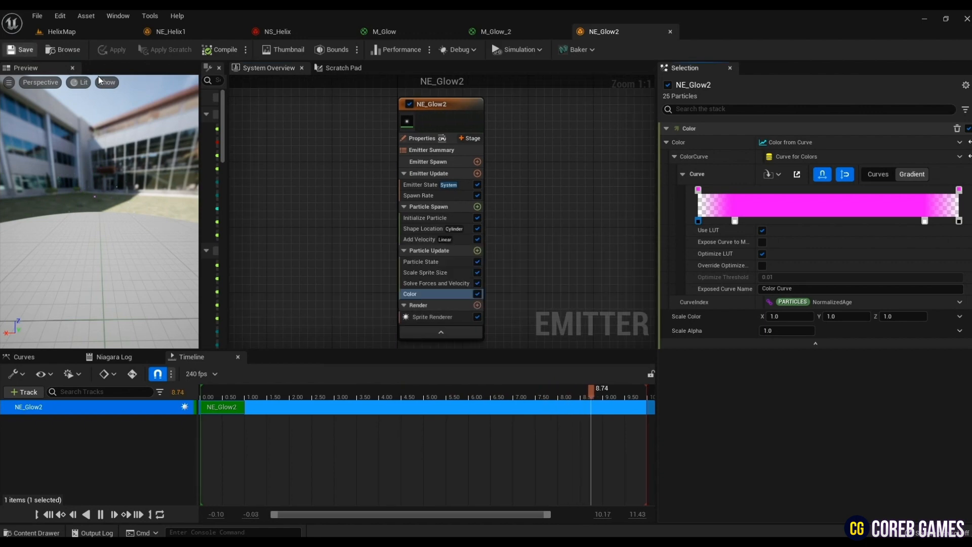
- Add NE_Glow2 to NS_Helix as a parent emitter, place it beside NE_Glow1 and save the system
{"action": "left_click", "coordinate": [264, 31]}
{"action": "right_click", "coordinate": [516, 165]}
{"action": "left_click", "coordinate": [542, 182]}
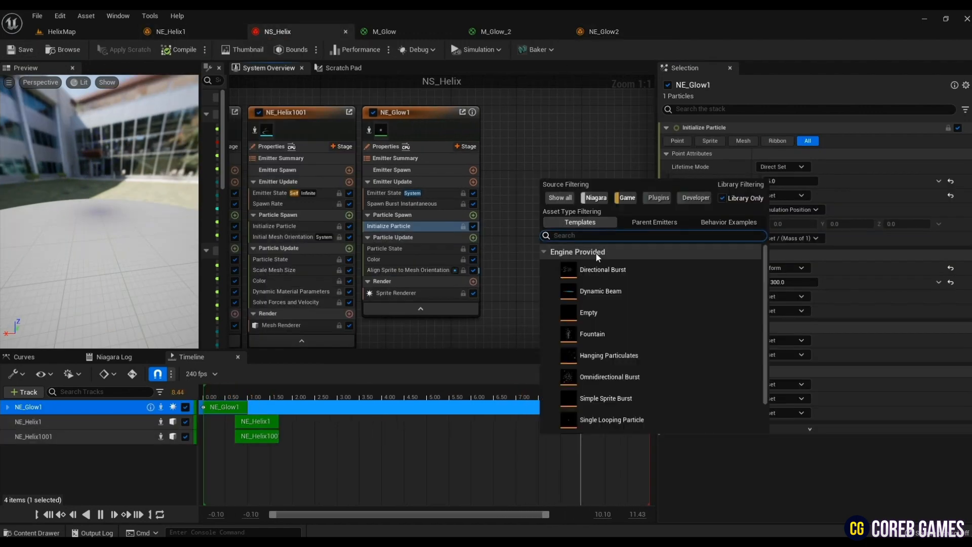
{"action": "left_click", "coordinate": [655, 222]}
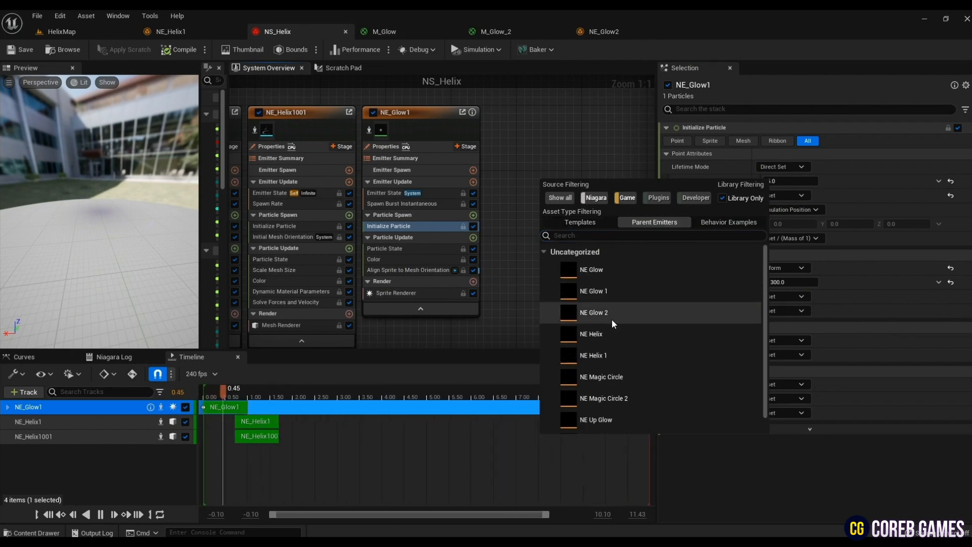
{"action": "double_click", "coordinate": [612, 316]}
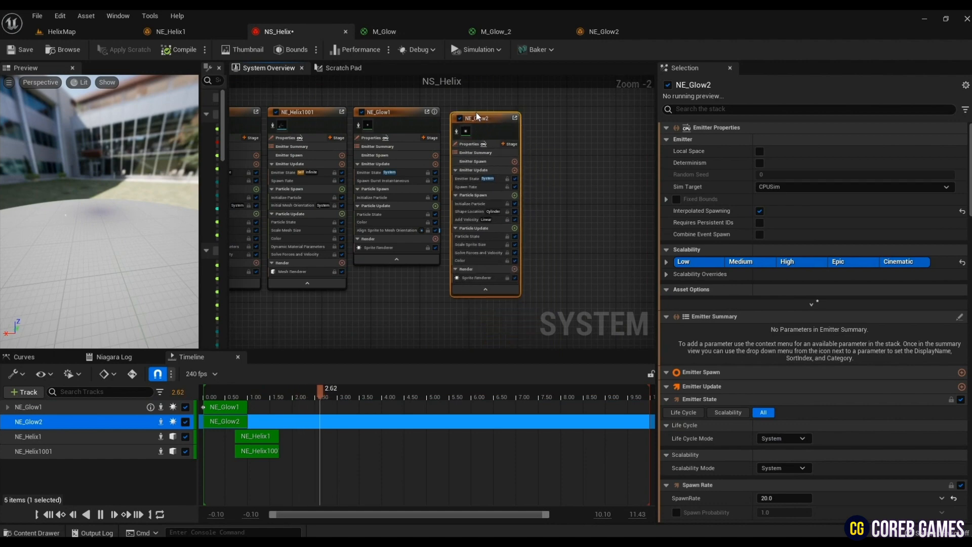
{"action": "left_click_drag", "start_coordinate": [477, 113], "coordinate": [471, 108]}
{"action": "left_click_drag", "start_coordinate": [69, 247], "coordinate": [97, 247]}
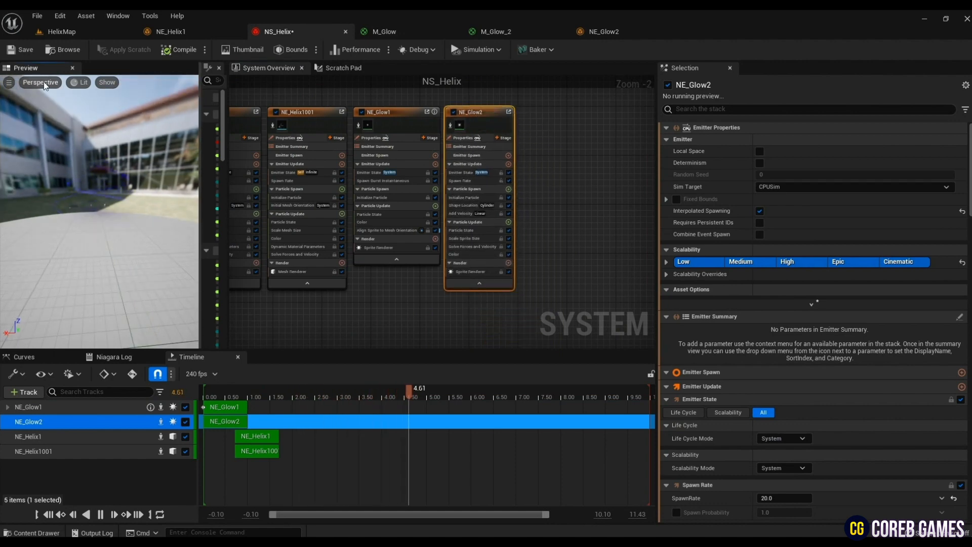
{"action": "left_click", "coordinate": [21, 50]}
- Check the helix effect in the HelixMap level and close the NE_Glow2 editor
{"action": "left_click", "coordinate": [61, 34]}
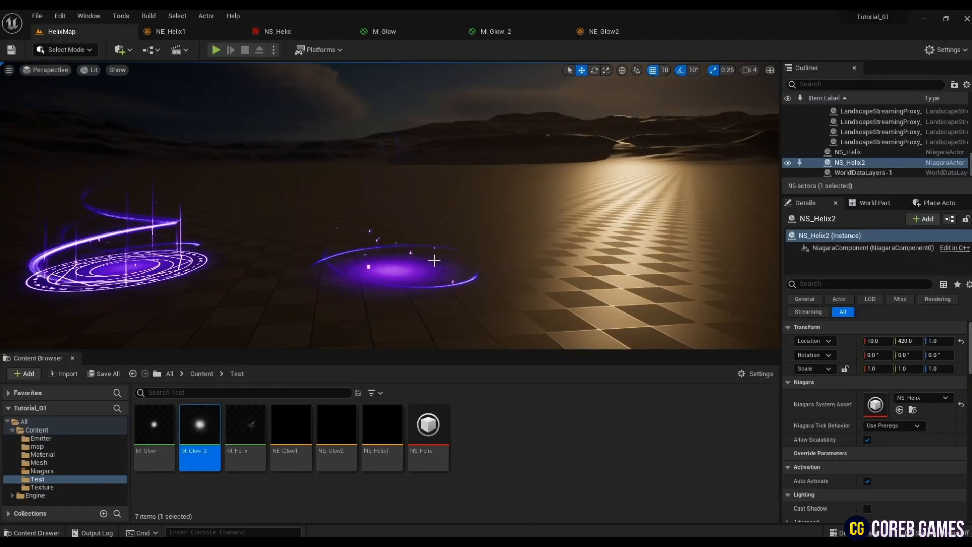
{"action": "mouse_move", "coordinate": [466, 282]}
{"action": "right_mouse_down"}
{"action": "mouse_move", "coordinate": [425, 282]}
{"action": "mouse_move", "coordinate": [467, 282]}
{"action": "right_mouse_up"}
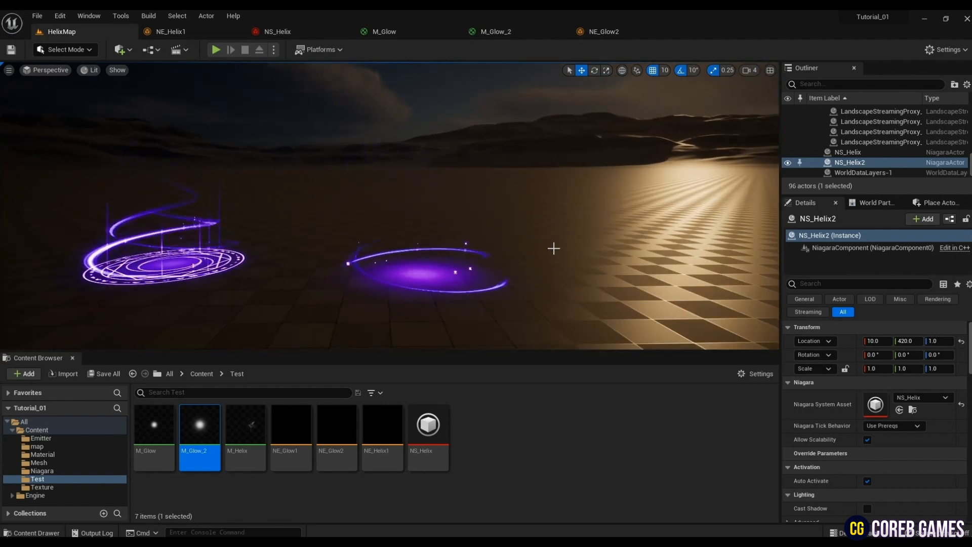
{"action": "left_click", "coordinate": [605, 34]}
{"action": "left_click", "coordinate": [670, 32]}
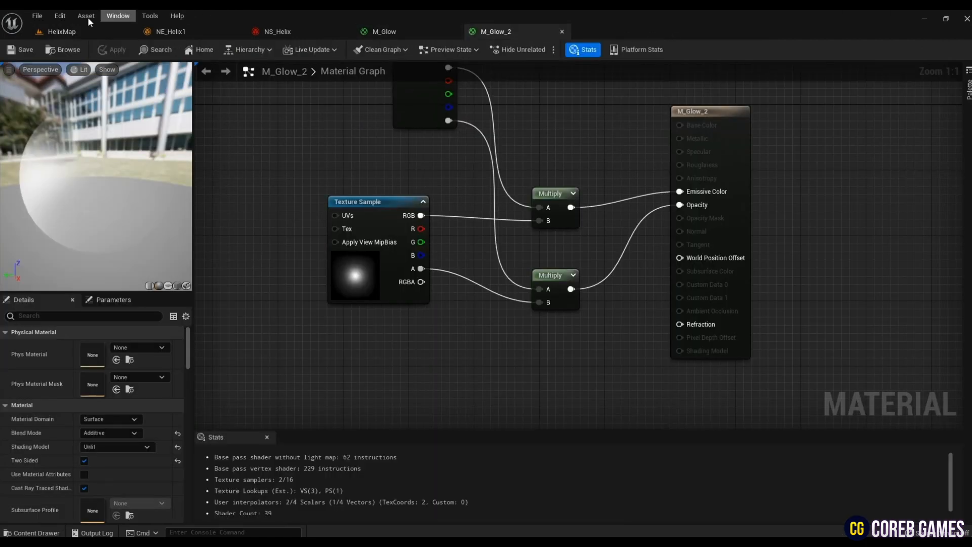
{"action": "left_click", "coordinate": [87, 32]}
{"action": "left_click", "coordinate": [151, 36]}
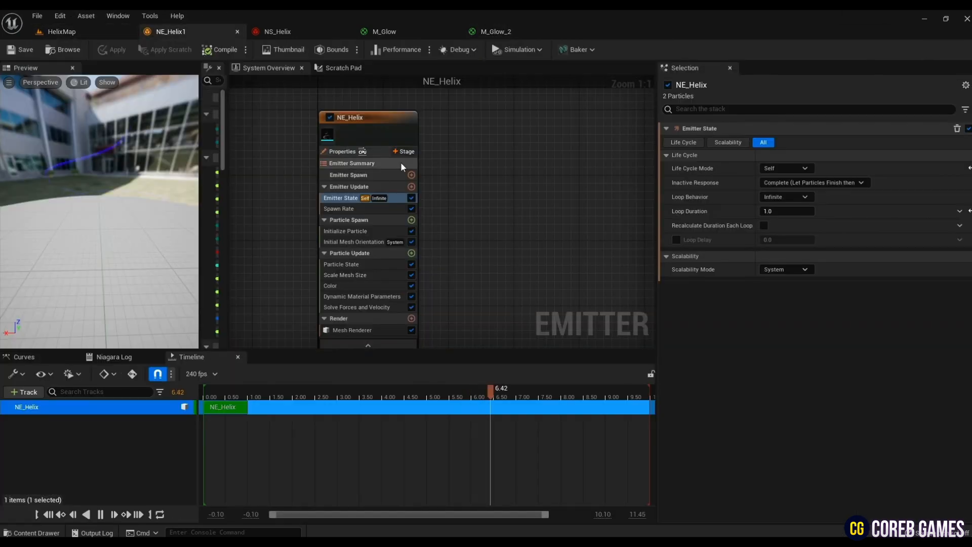
- Duplicate the NE_Glow2 emitter in NS_Helix and place the copy beside the original
{"action": "left_click", "coordinate": [274, 31]}
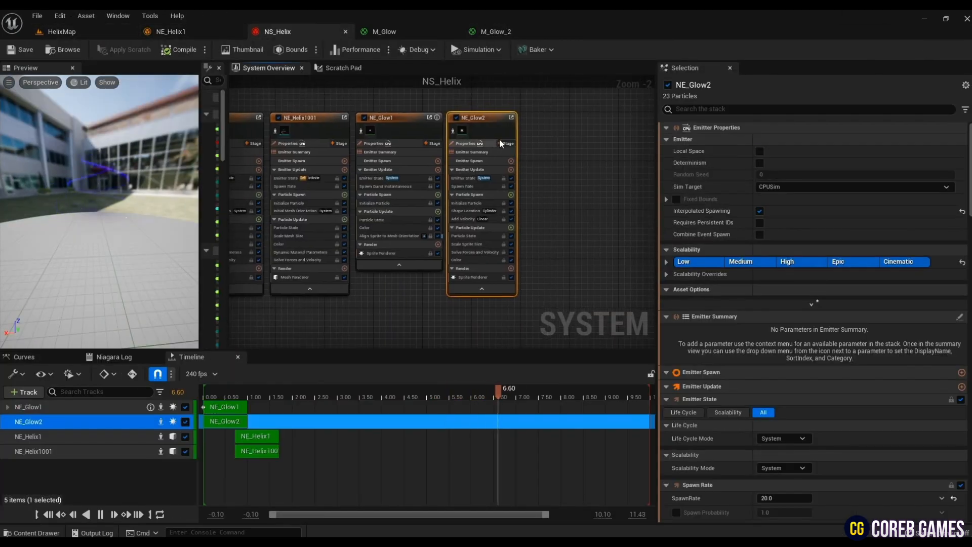
{"action": "key", "text": "ctrl+d"}
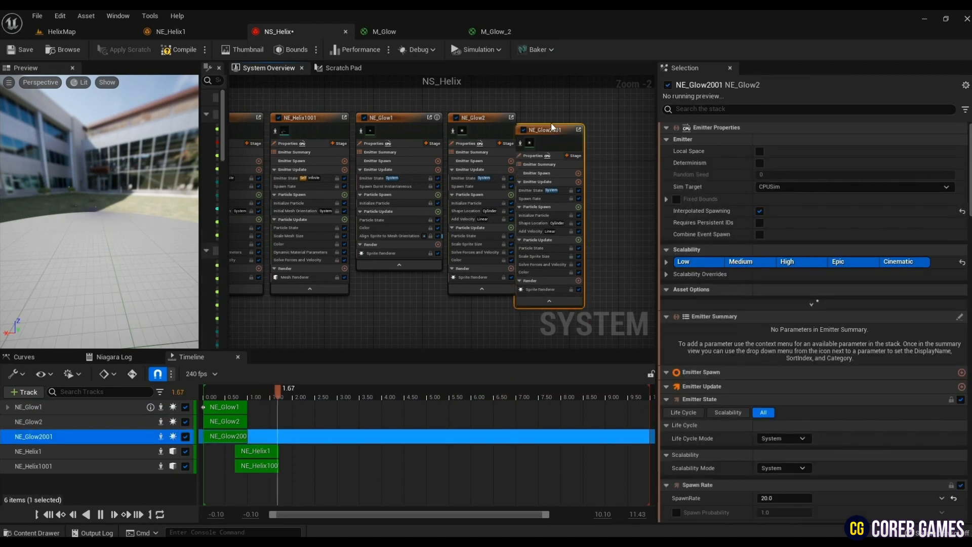
{"action": "left_click_drag", "start_coordinate": [557, 122], "coordinate": [563, 123]}
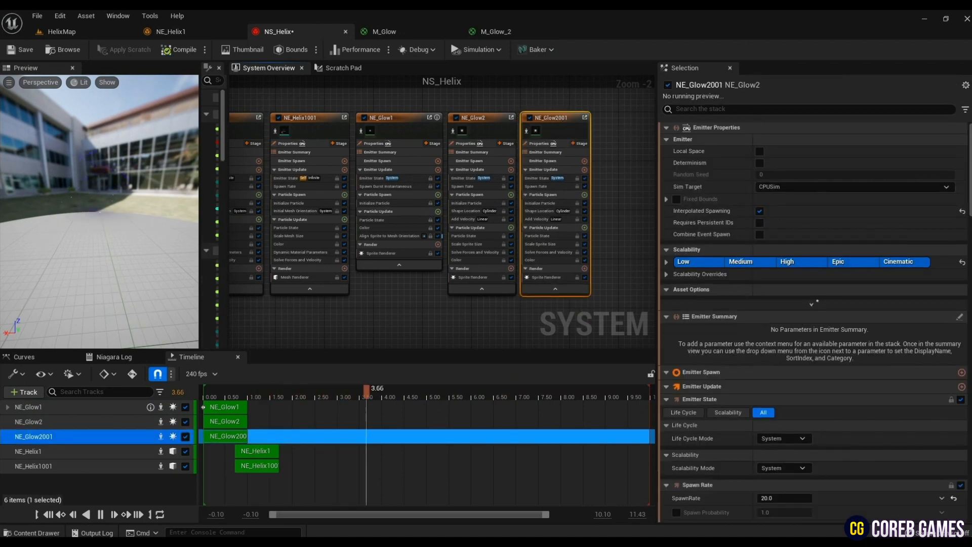
- Set the duplicated glow emitter's spawn rate to 10
{"action": "left_click", "coordinate": [546, 187]}
{"action": "double_click", "coordinate": [780, 142]}
{"action": "type", "text": "10"}
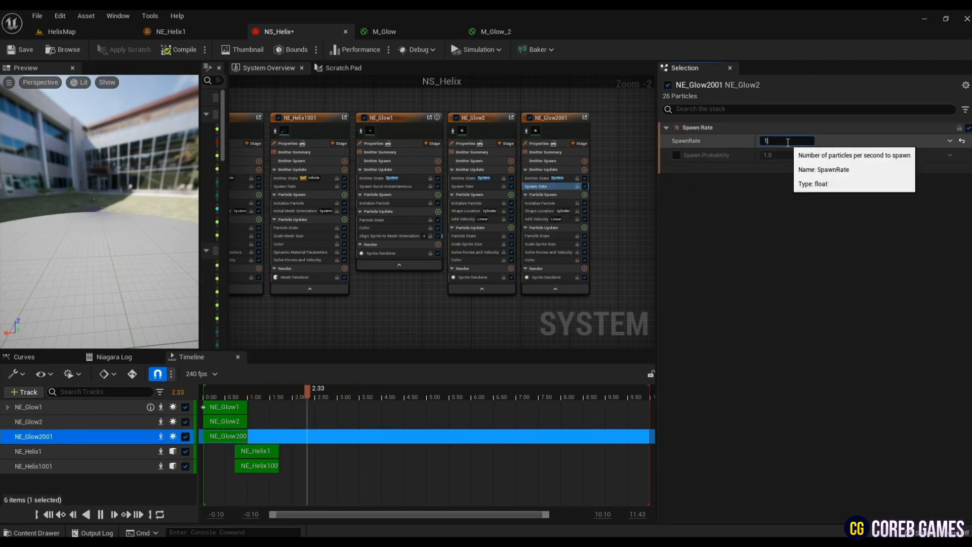
- Set the duplicated emitter's sprite size mode to Random Non-Uniform, with minimum X 5, Y 300 and maximum X 3, Y 100
{"action": "left_click", "coordinate": [551, 204]}
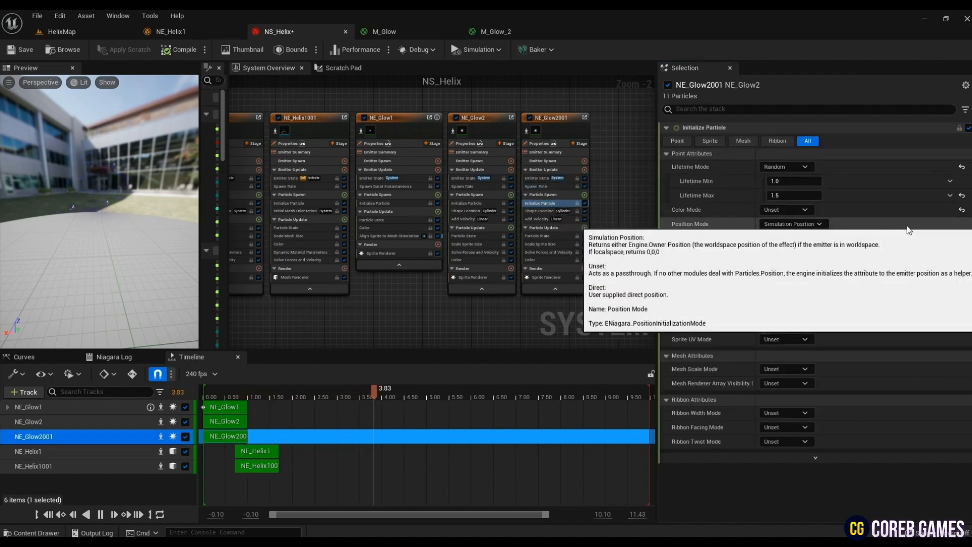
{"action": "left_click", "coordinate": [793, 281]}
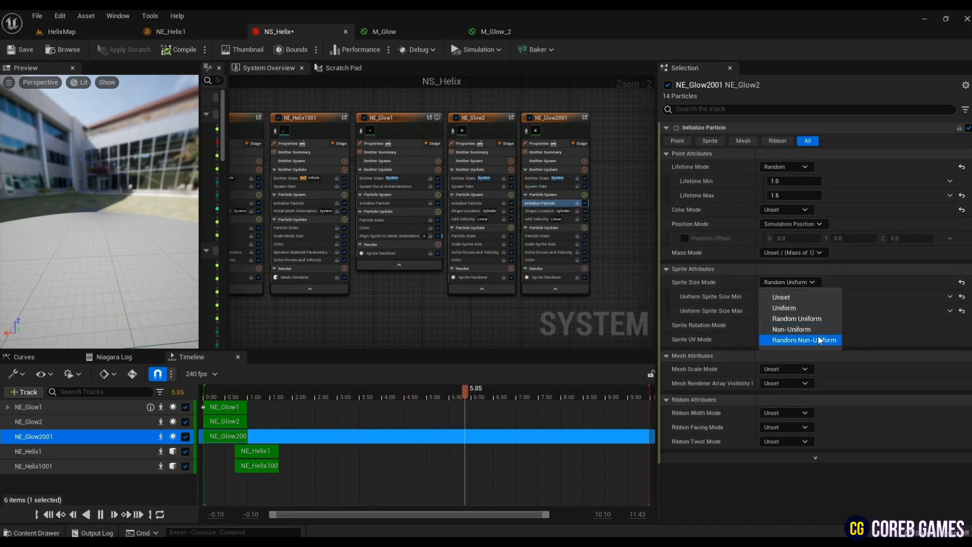
{"action": "left_click", "coordinate": [807, 341]}
{"action": "left_click", "coordinate": [801, 303]}
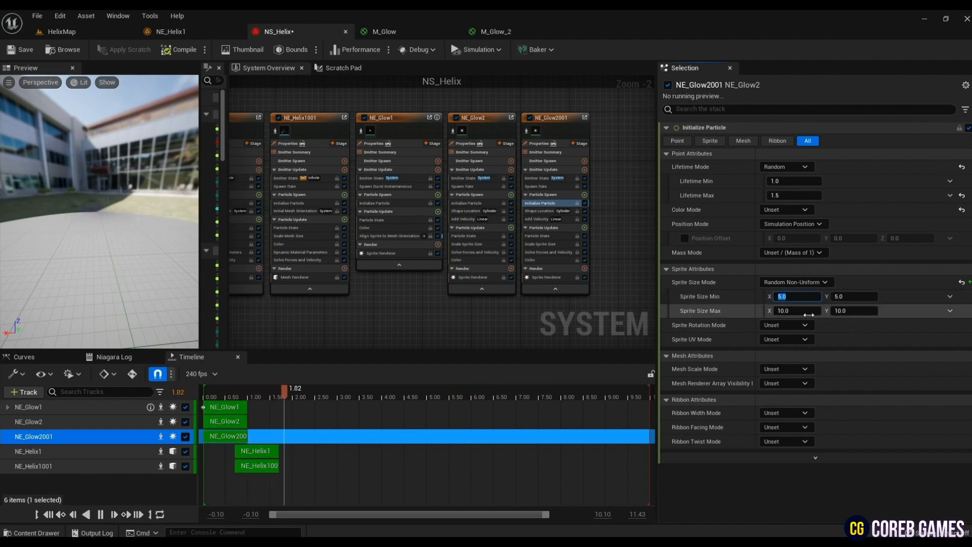
{"action": "left_click", "coordinate": [798, 310]}
{"action": "type", "text": "3"}
{"action": "key", "text": "Tab"}
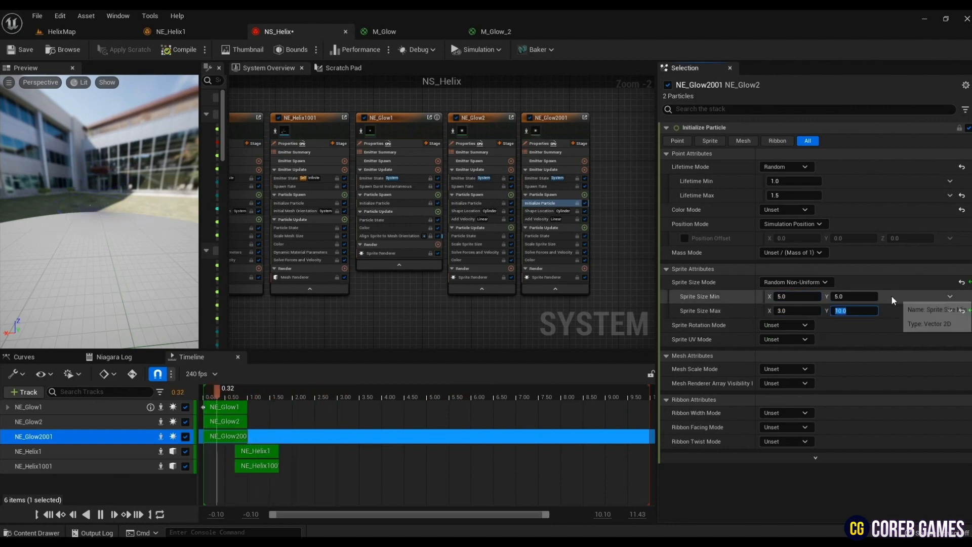
{"action": "left_click", "coordinate": [853, 298]}
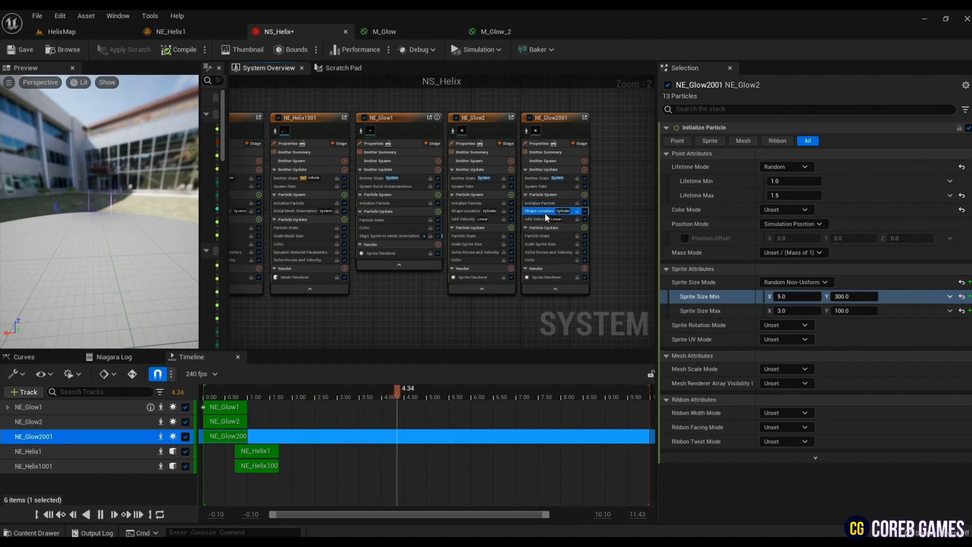
- Set the duplicated emitter's Shape Location cylinder height to 100 and its Add Velocity Z component to 150
{"action": "left_click", "coordinate": [770, 181]}
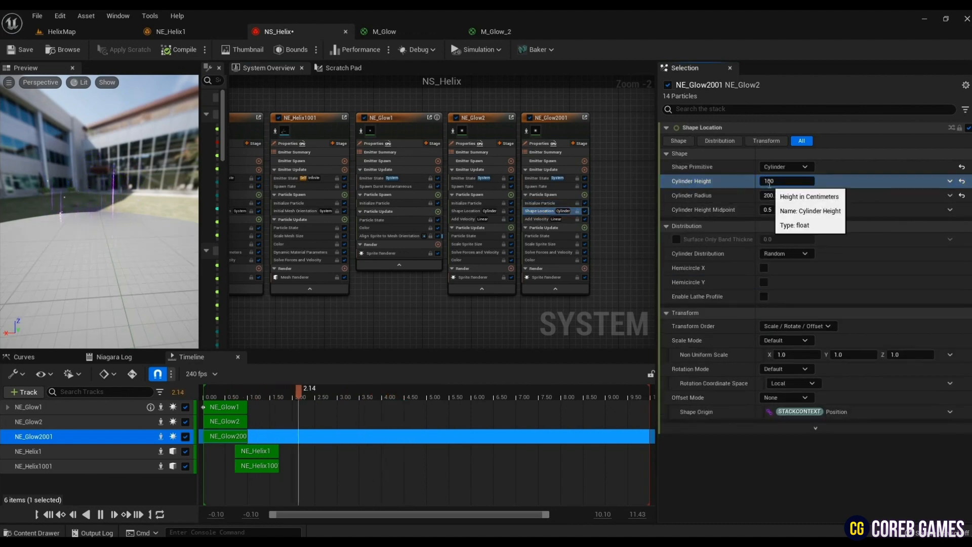
{"action": "key", "text": "Return"}
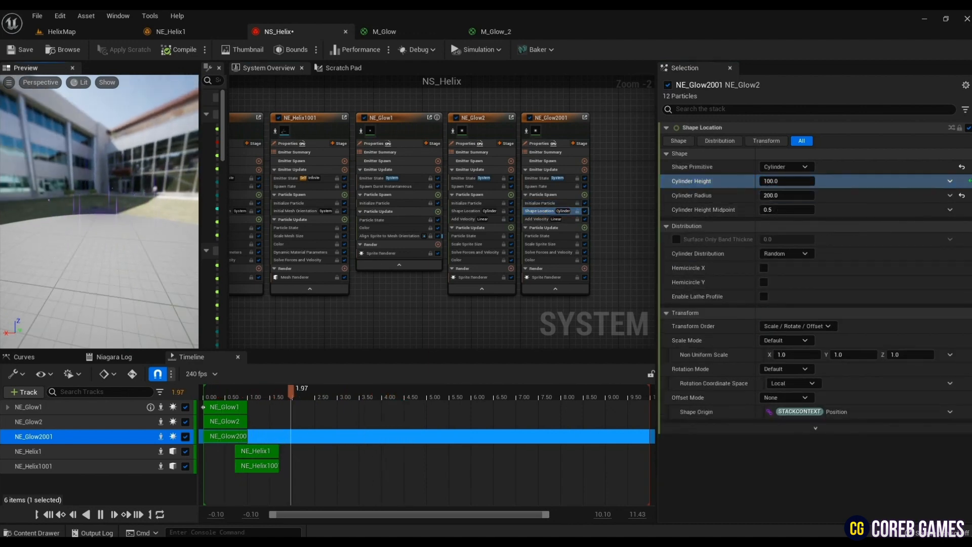
{"action": "left_click", "coordinate": [546, 220]}
{"action": "left_click", "coordinate": [908, 155]}
{"action": "key", "text": "Tab"}
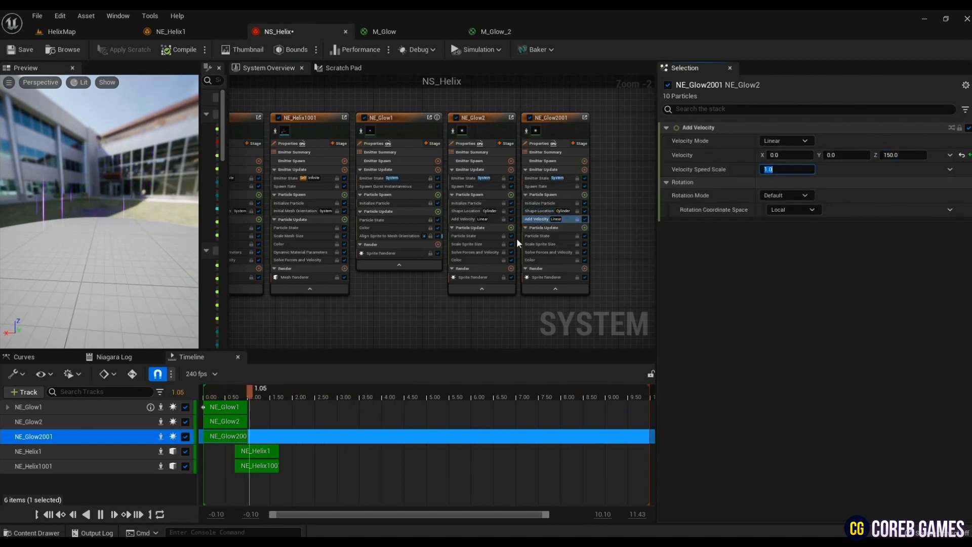
- Change the duplicated emitter's Scale Sprite Size mode to Non-Uniform
{"action": "left_click", "coordinate": [541, 244]}
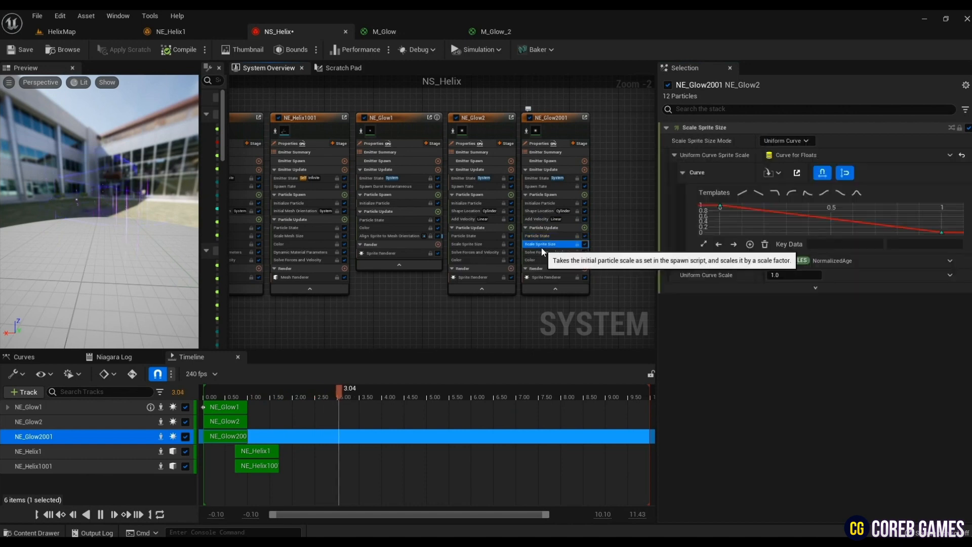
{"action": "left_click", "coordinate": [810, 141]}
{"action": "left_click", "coordinate": [807, 173]}
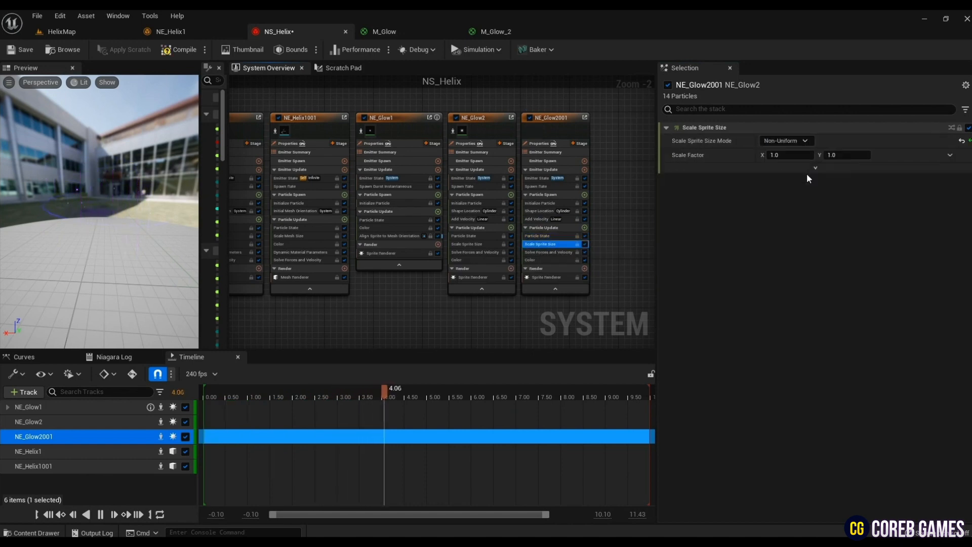
- Set the duplicated emitter's Scale Sprite Size mode to Non-Uniform Curve and apply a linear ramp-up template
{"action": "left_click", "coordinate": [800, 142]}
{"action": "left_click", "coordinate": [801, 188]}
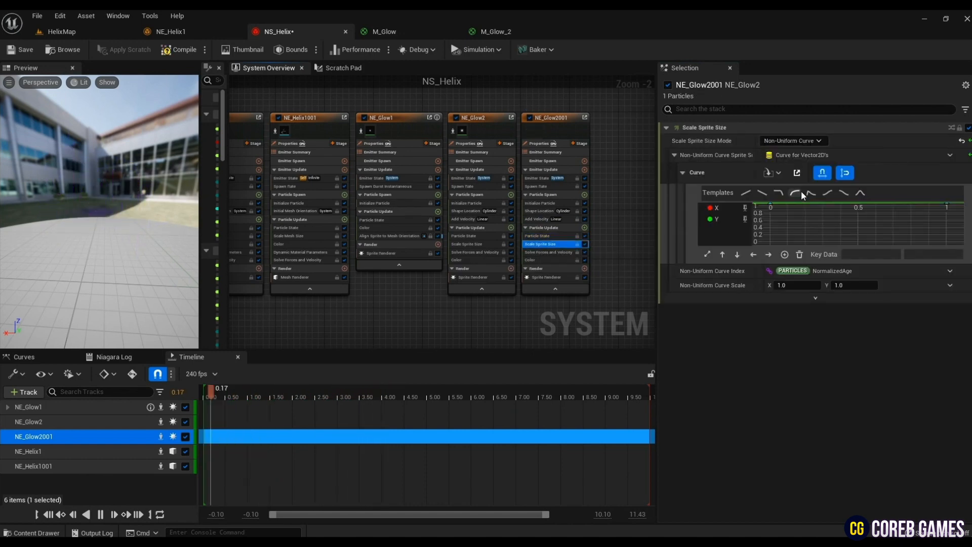
{"action": "left_click", "coordinate": [801, 192]}
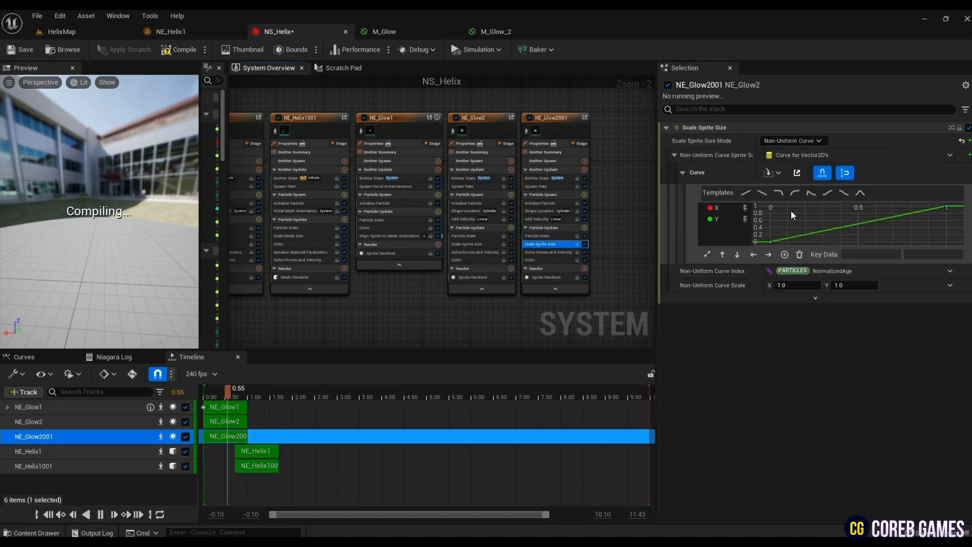
- Edit the X curve of the sprite size scale so it falls from 1 at time 0 to 0 at time 1
{"action": "left_click", "coordinate": [746, 208]}
{"action": "left_click", "coordinate": [773, 236]}
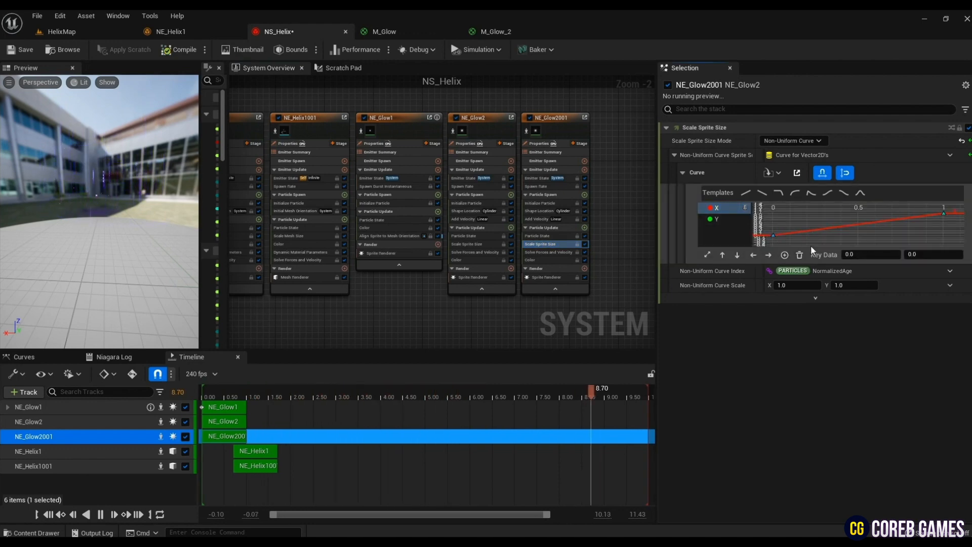
{"action": "left_click", "coordinate": [927, 255]}
{"action": "type", "text": "1"}
{"action": "key", "text": "Return"}
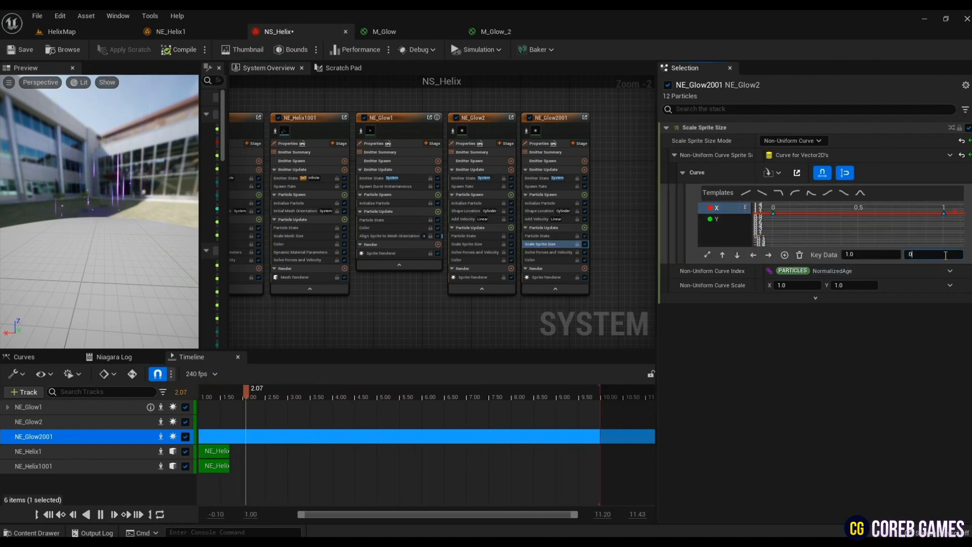
- Add a key with value 1 at about time 0.2 on the sprite size scale's Y curve, and display both curves
{"action": "left_click", "coordinate": [742, 219]}
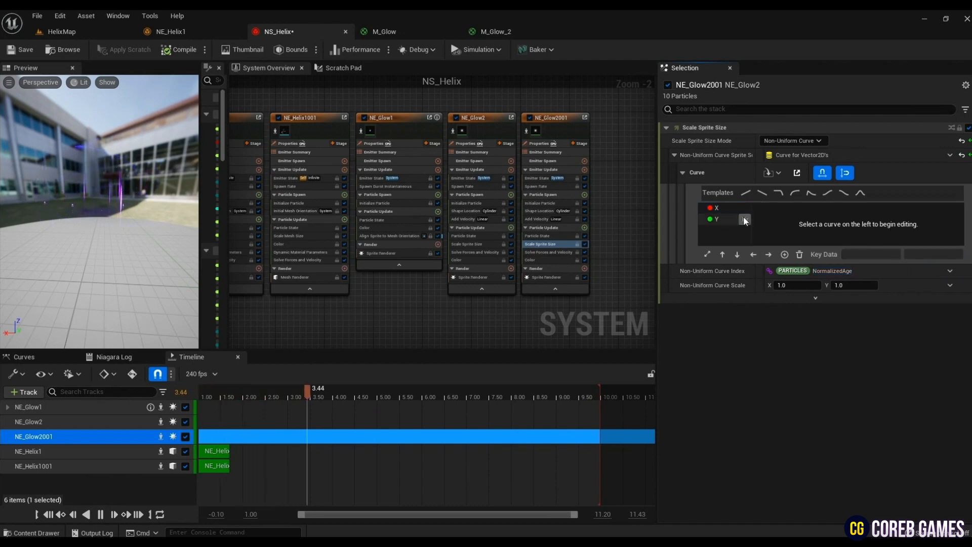
{"action": "left_click", "coordinate": [935, 255]}
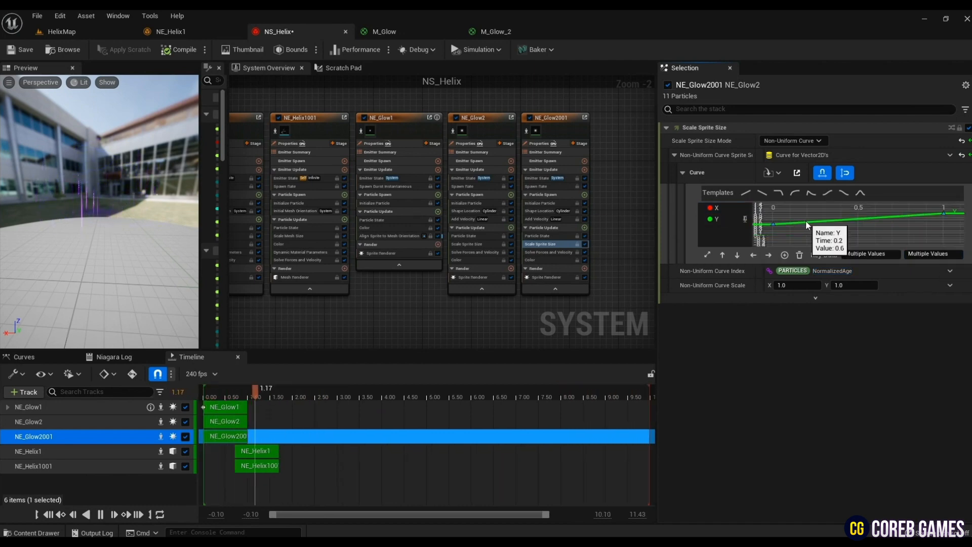
{"action": "right_click", "coordinate": [806, 222]}
{"action": "left_click", "coordinate": [841, 268]}
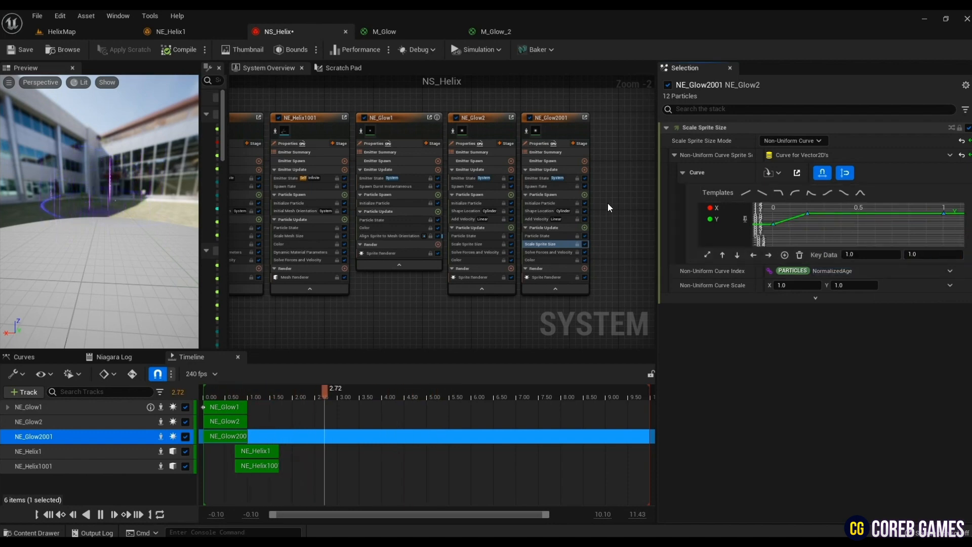
{"action": "left_click", "coordinate": [745, 208]}
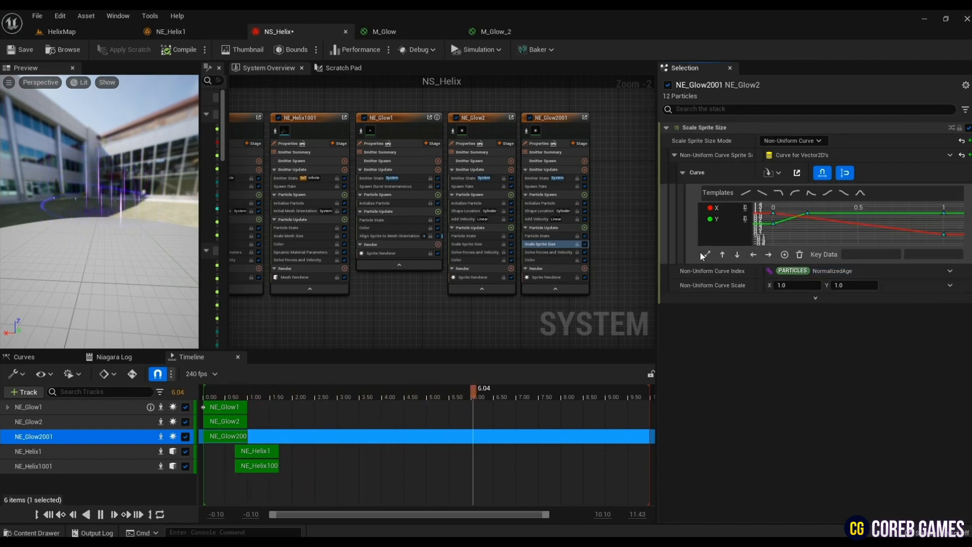
- Set the duplicated emitter's Color gradient to R 4.3, G 0, B 10 at the start and R 0.4, G 0, B 10 at the end
{"action": "left_click", "coordinate": [537, 260]}
{"action": "double_click", "coordinate": [698, 187]}
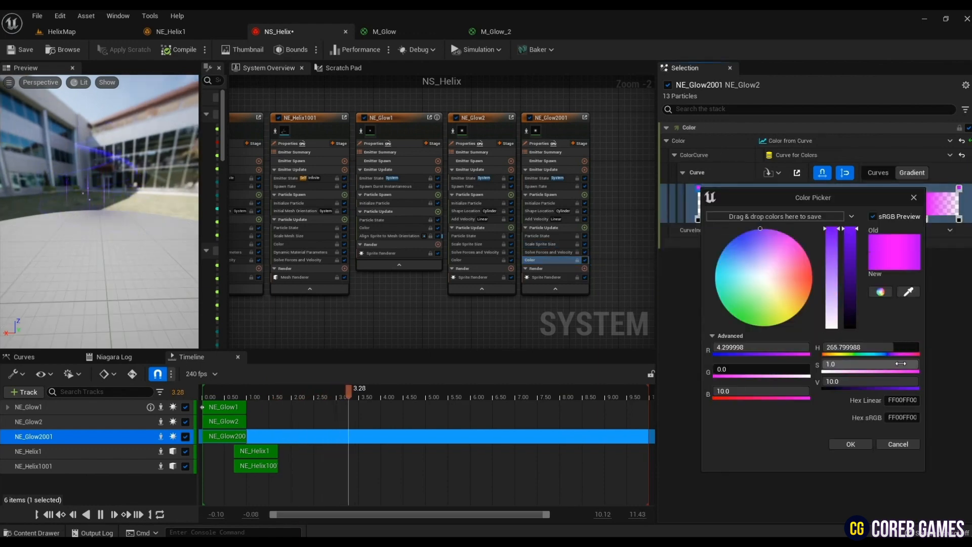
{"action": "left_click", "coordinate": [843, 445]}
{"action": "double_click", "coordinate": [959, 189]}
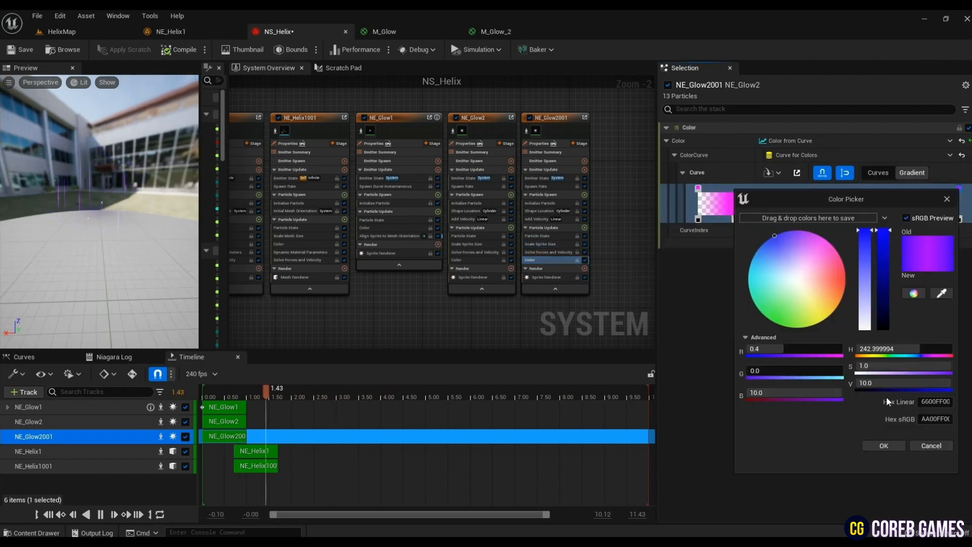
{"action": "left_click", "coordinate": [882, 445]}
- Return to HelixMap and create a material named M_MagicCircle in the Test folder
{"action": "left_click", "coordinate": [68, 34]}
{"action": "mouse_move", "coordinate": [496, 322]}
{"action": "right_mouse_down"}
{"action": "mouse_move", "coordinate": [498, 303]}
{"action": "mouse_move", "coordinate": [495, 323]}
{"action": "right_mouse_up"}
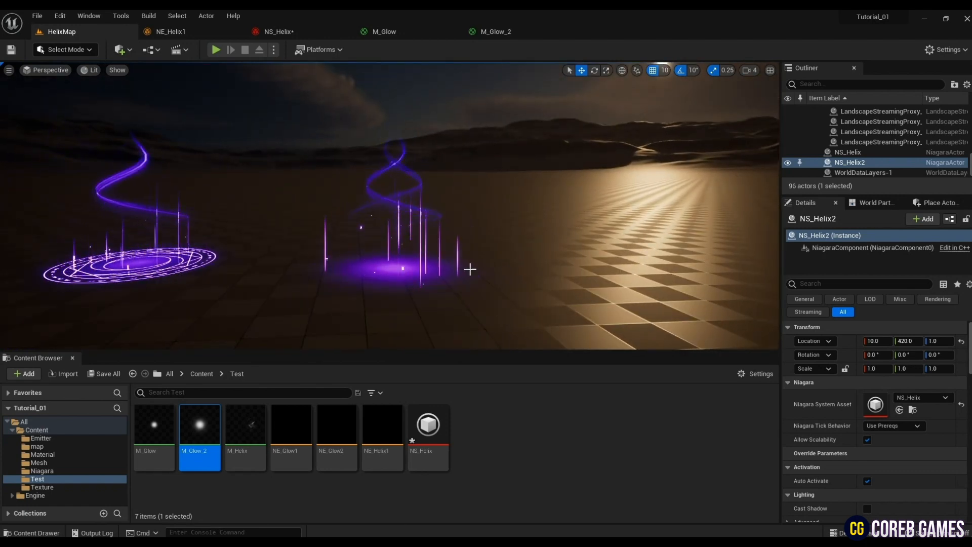
{"action": "right_click", "coordinate": [471, 442]}
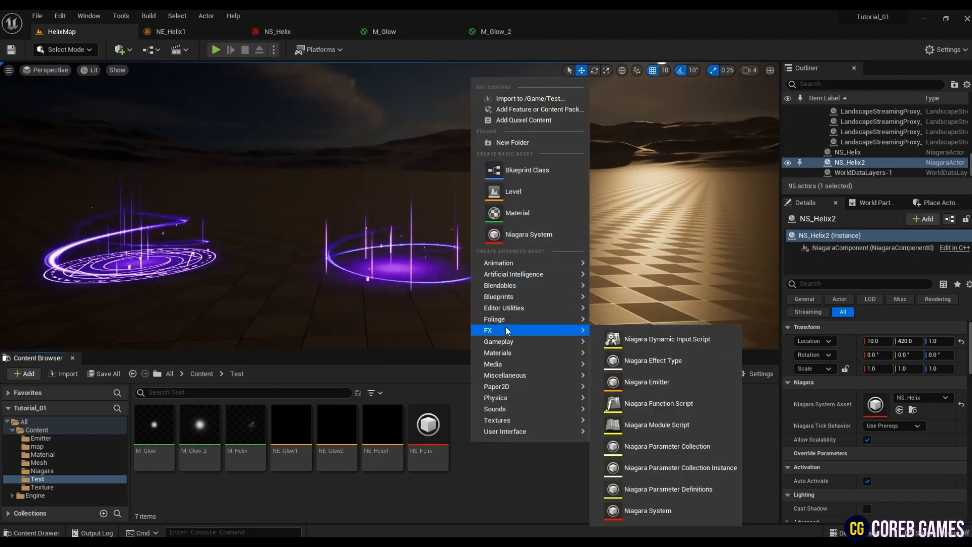
{"action": "left_click", "coordinate": [514, 213]}
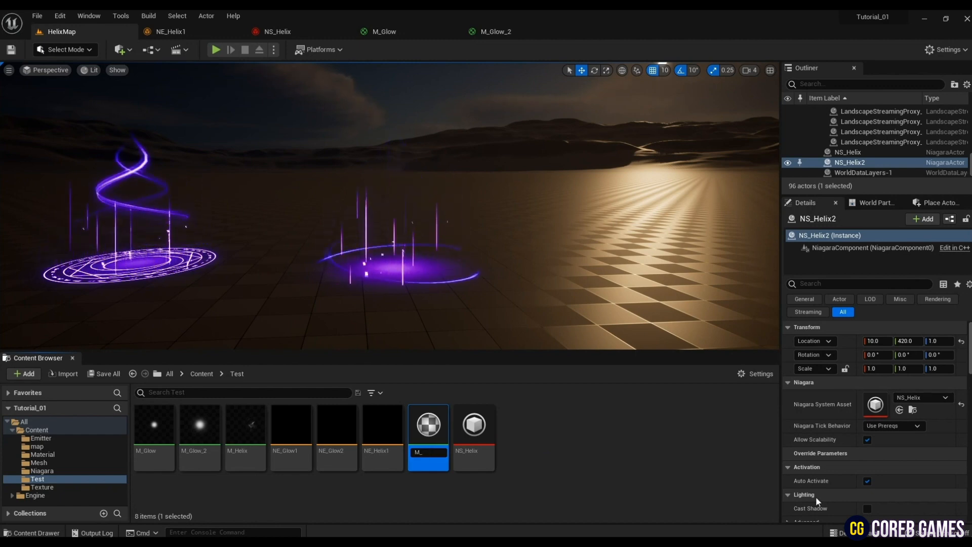
{"action": "type", "text": "M_MagicCircle"}
{"action": "key", "text": "Return"}
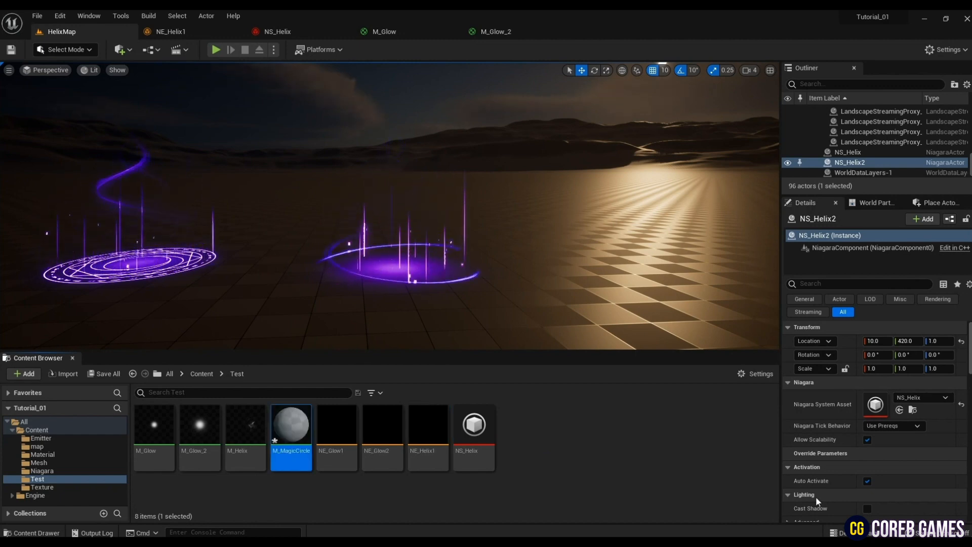
- Open M_MagicCircle and add a Texture Sample that uses the T_MagicCircle texture from the Texture folder
{"action": "double_click", "coordinate": [291, 426]}
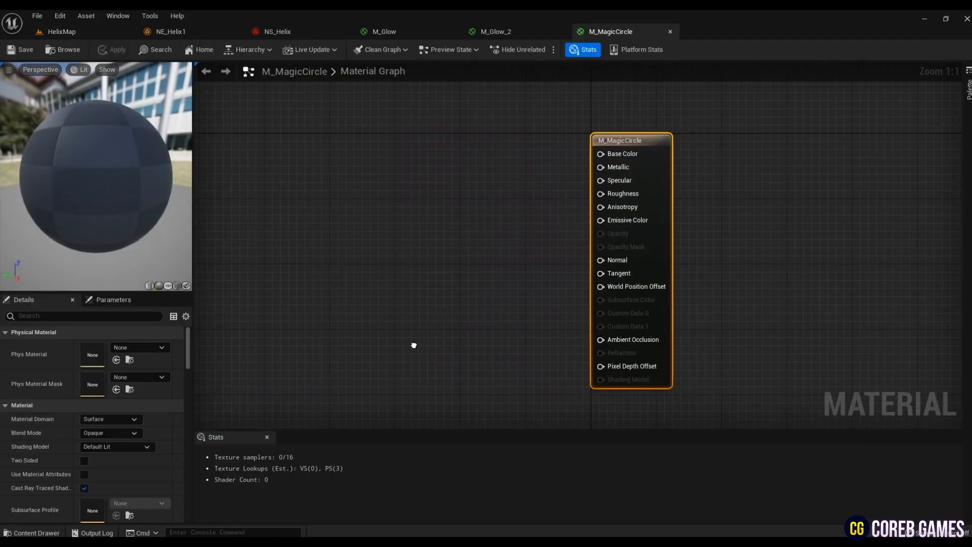
{"action": "left_click", "coordinate": [338, 209]}
{"action": "left_click", "coordinate": [91, 35]}
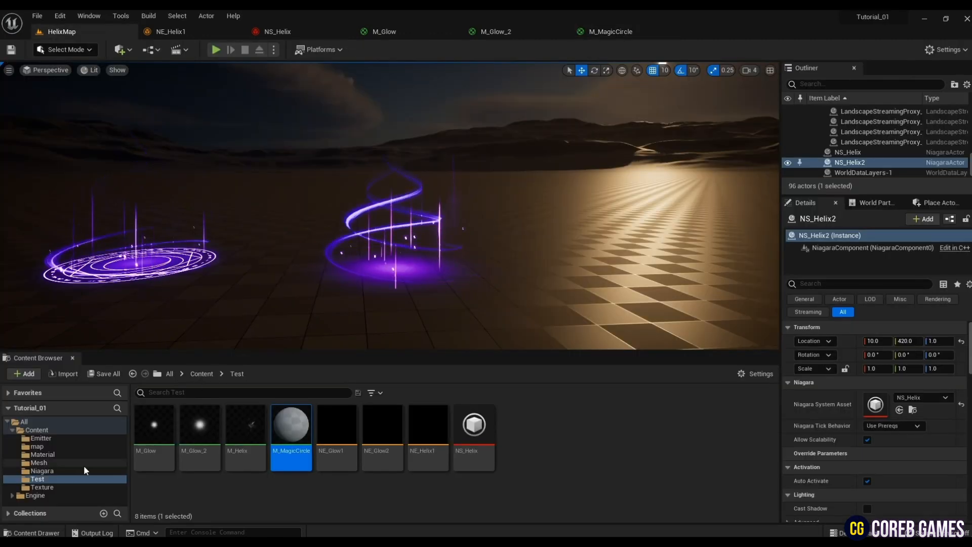
{"action": "left_click", "coordinate": [41, 488]}
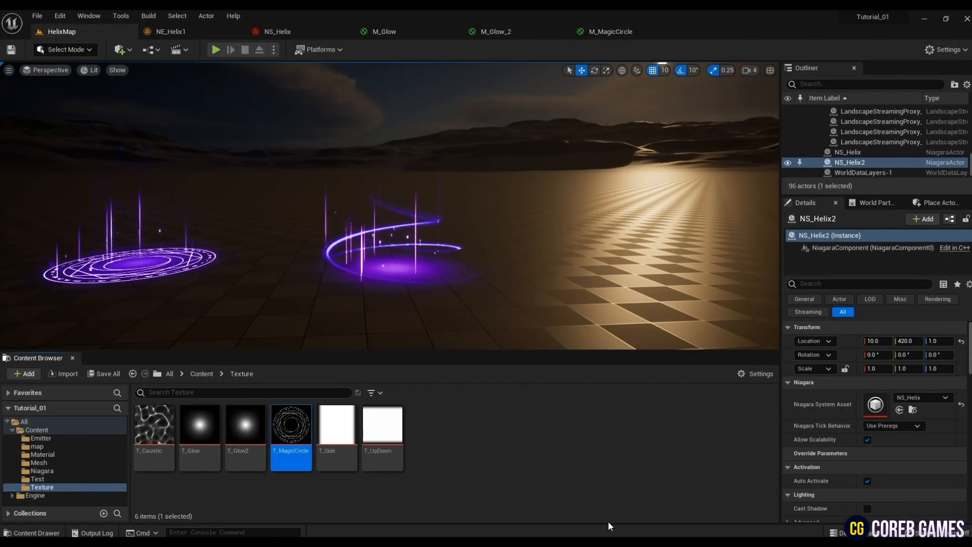
{"action": "left_click", "coordinate": [607, 32]}
{"action": "left_click", "coordinate": [116, 442]}
{"action": "right_click_drag", "start_coordinate": [448, 334], "coordinate": [471, 334]}
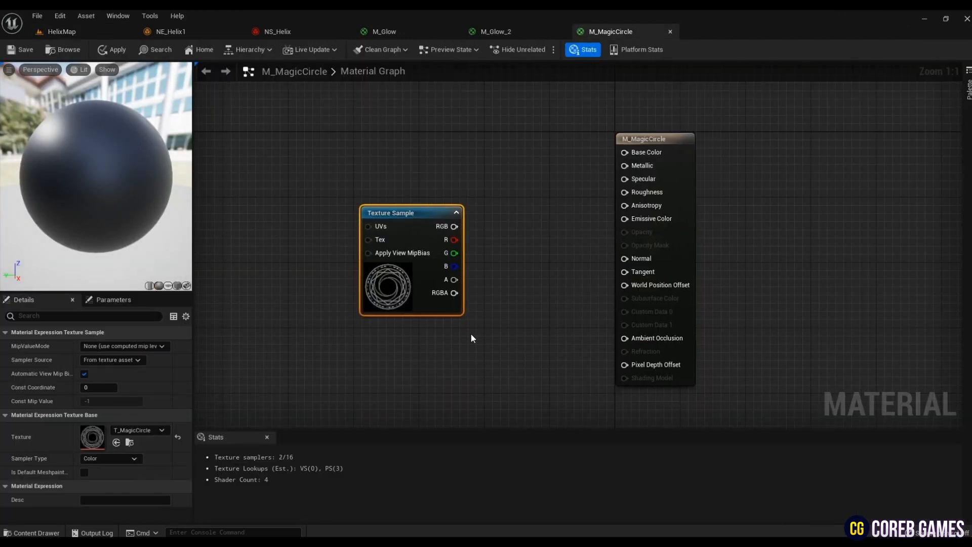
- Add two Multiply nodes and a Particle Color node to the material graph, placing Particle Color above the Texture Sample
{"action": "left_click_drag", "start_coordinate": [438, 305], "coordinate": [383, 306]}
{"action": "key", "text": "m"}
{"action": "left_click", "coordinate": [526, 228]}
{"action": "key", "text": "m"}
{"action": "left_click", "coordinate": [551, 318]}
{"action": "right_click", "coordinate": [542, 164]}
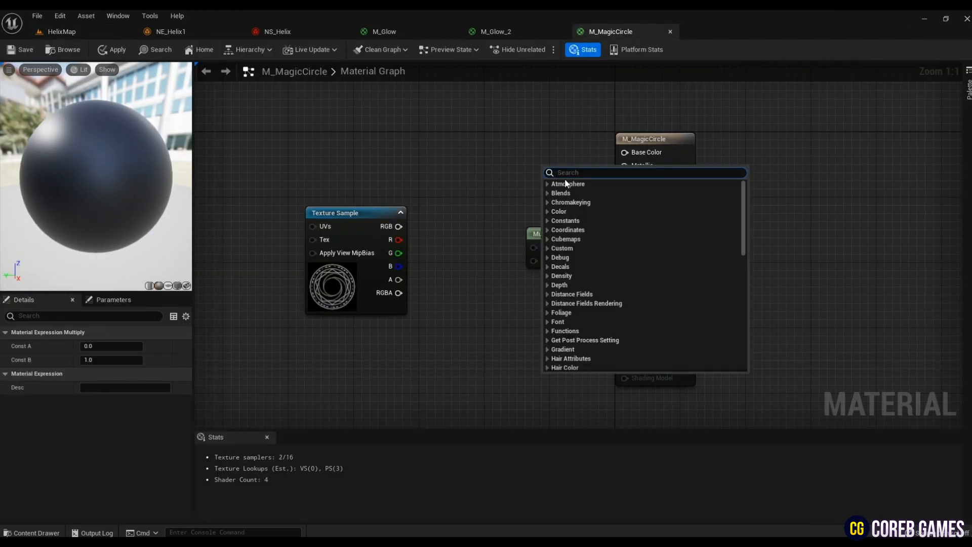
{"action": "type", "text": "partic"}
{"action": "key", "text": "Return"}
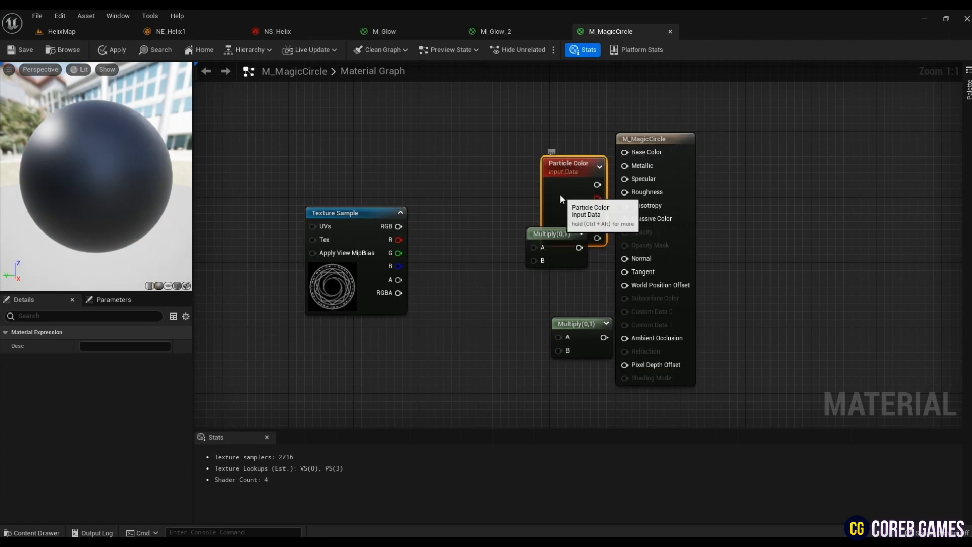
{"action": "left_click_drag", "start_coordinate": [561, 193], "coordinate": [455, 117]}
- Wire the texture's RGB and Particle Color's RGB into the upper Multiply, and both alpha outputs into the lower Multiply
{"action": "left_click", "coordinate": [550, 319]}
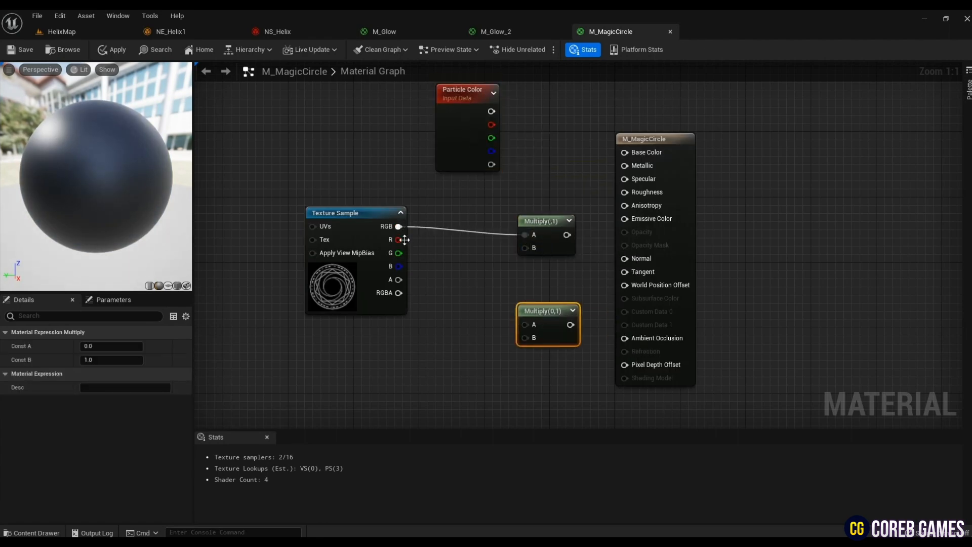
{"action": "left_click_drag", "start_coordinate": [492, 117], "coordinate": [525, 248]}
{"action": "left_click_drag", "start_coordinate": [450, 164], "coordinate": [517, 318]}
- Set M_MagicCircle's Blend Mode to Additive and Shading Model to Unlit, and enable Two Sided
{"action": "left_click", "coordinate": [349, 380]}
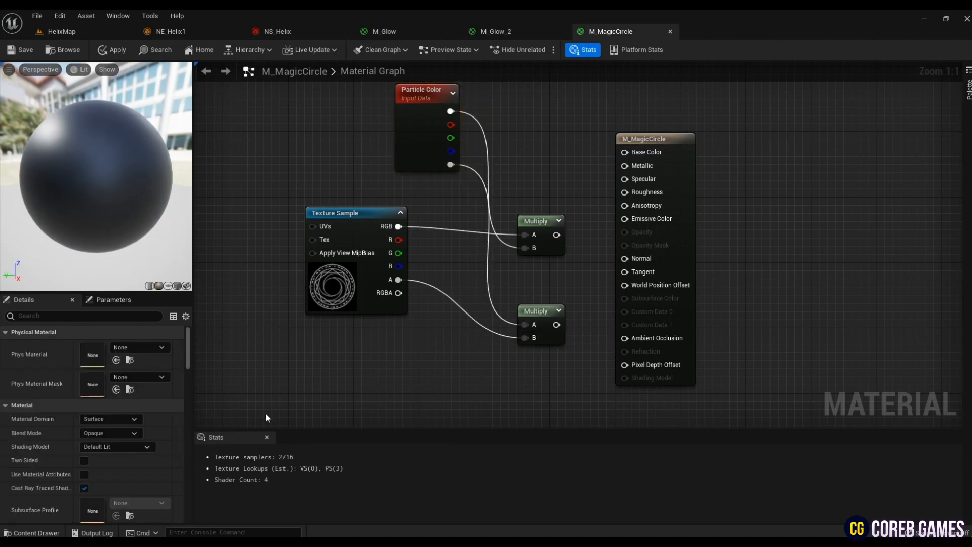
{"action": "left_click", "coordinate": [112, 433]}
{"action": "left_click", "coordinate": [102, 472]}
{"action": "left_click", "coordinate": [110, 448]}
{"action": "left_click", "coordinate": [104, 321]}
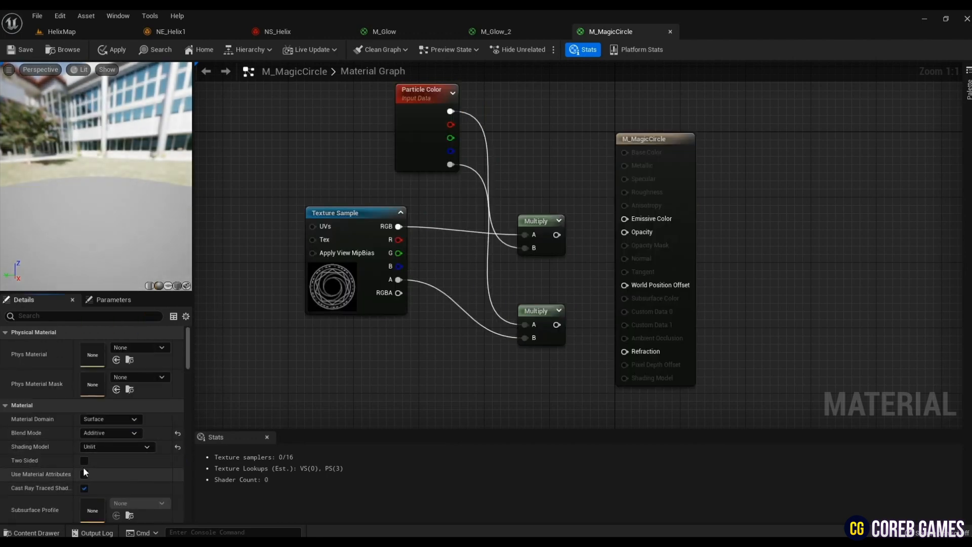
- Connect the upper Multiply to Emissive Color and the lower one to Opacity, and save the material
{"action": "left_click_drag", "start_coordinate": [557, 234], "coordinate": [631, 226]}
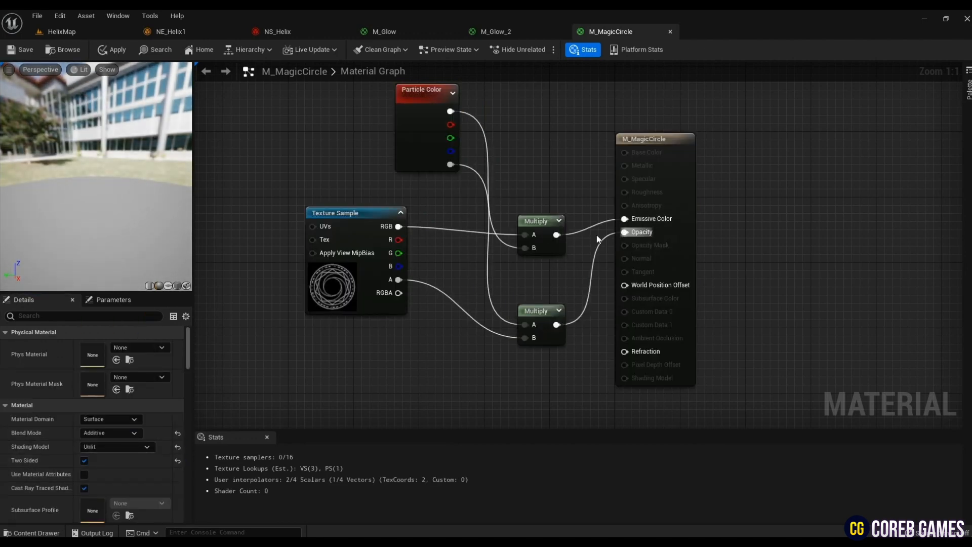
{"action": "key", "text": "ctrl+s"}
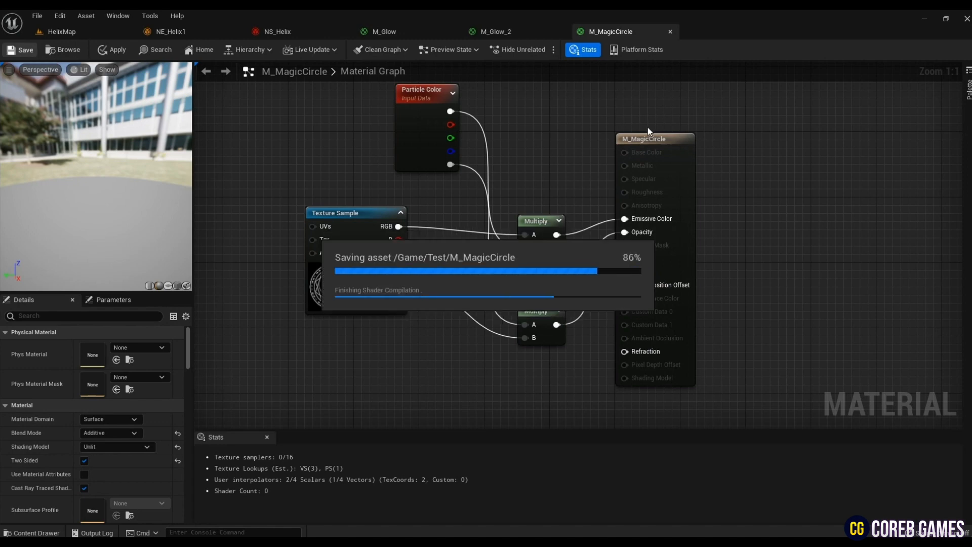
- Create a Niagara Emitter in the Test folder of HelixMap's project content, based on the Empty template
{"action": "left_click", "coordinate": [72, 32]}
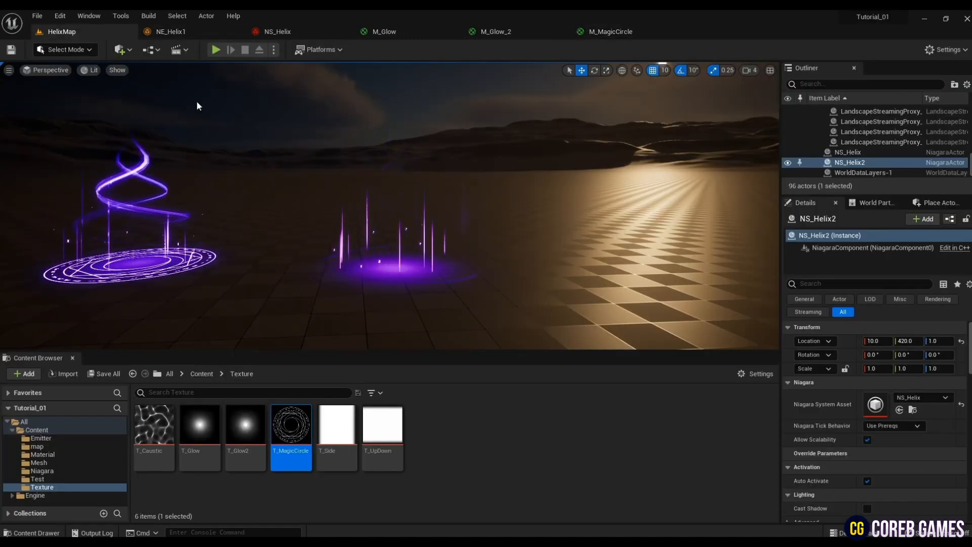
{"action": "right_click", "coordinate": [553, 432]}
{"action": "mouse_move", "coordinate": [569, 321]}
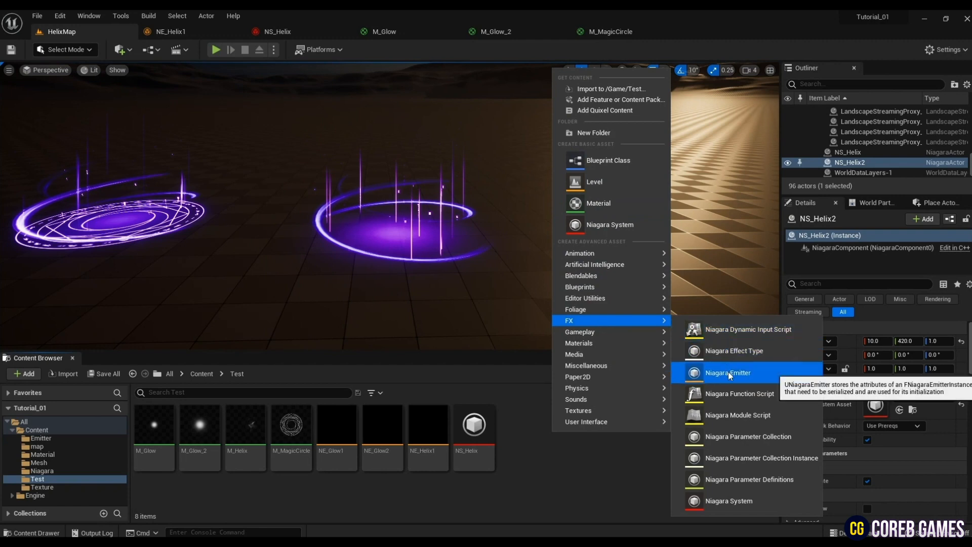
{"action": "left_click", "coordinate": [709, 371]}
{"action": "left_click", "coordinate": [480, 427]}
{"action": "left_click", "coordinate": [417, 180]}
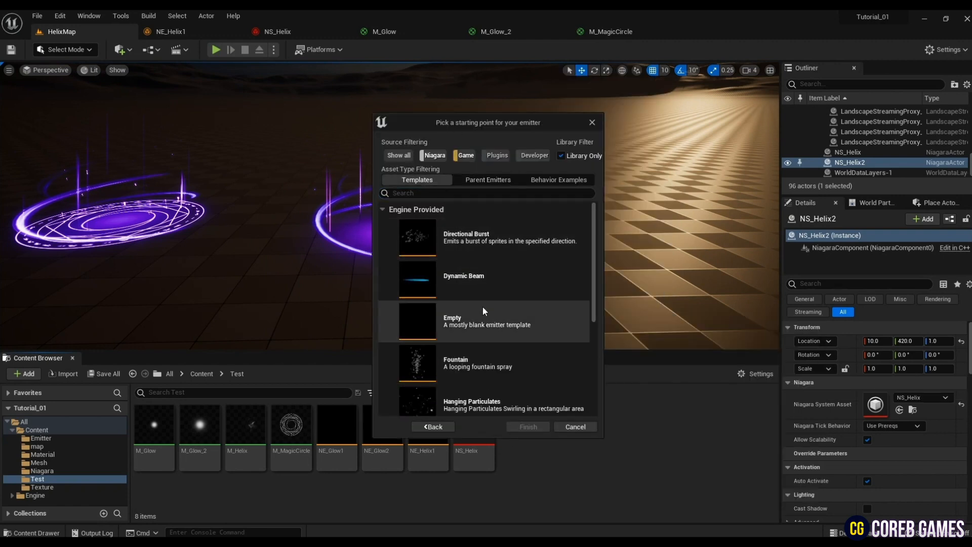
{"action": "left_click", "coordinate": [483, 322]}
{"action": "left_click", "coordinate": [528, 427]}
- Name the new emitter NE_MagicCircle1 and open it for editing
{"action": "type", "text": "NE_"}
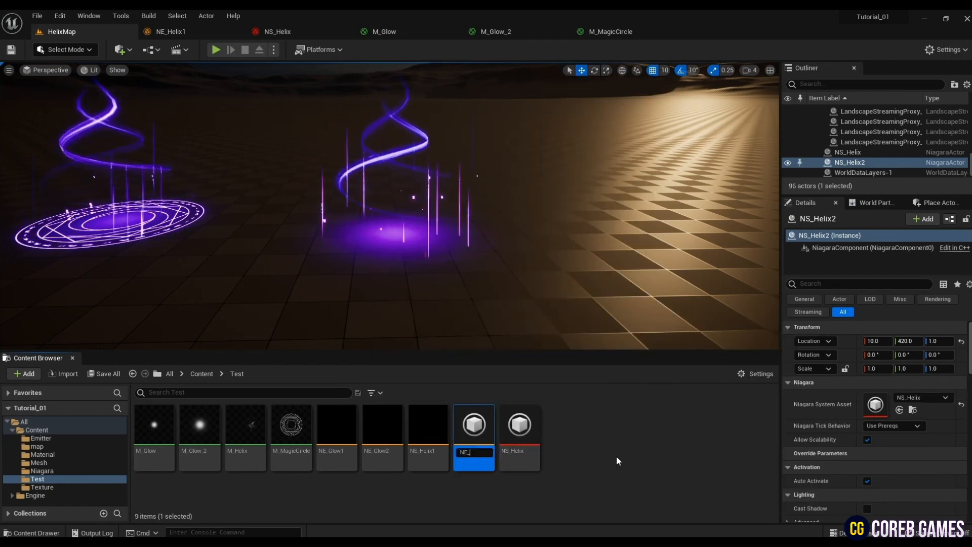
{"action": "type", "text": "Magic"}
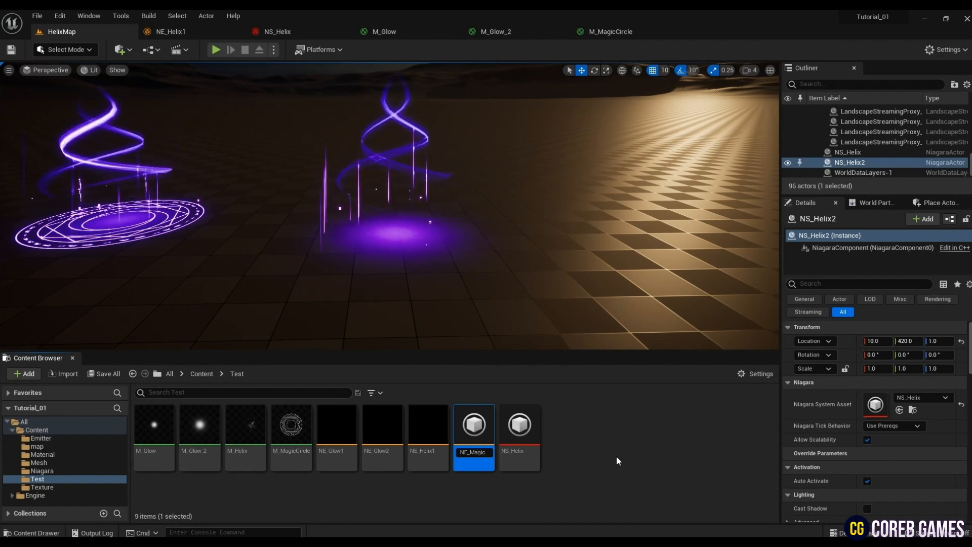
{"action": "type", "text": "Circle"}
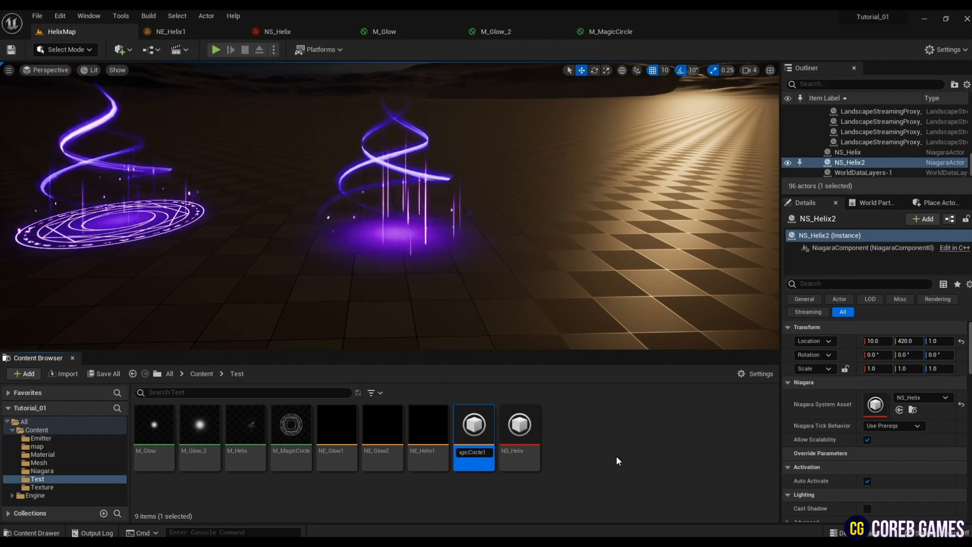
{"action": "type", "text": "1"}
{"action": "key", "text": "Return"}
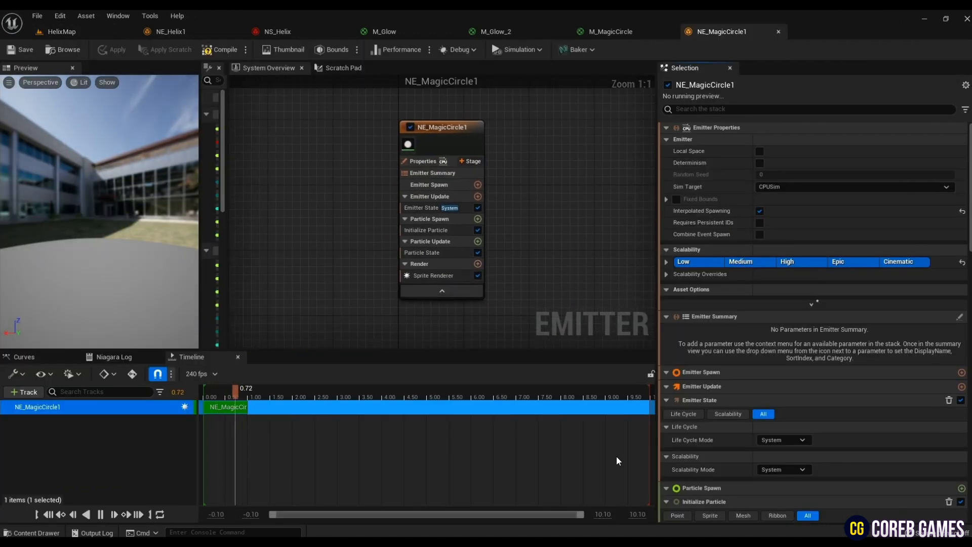
- Assign the M_MagicCircle material to the Sprite Renderer of NE_MagicCircle1
{"action": "left_click", "coordinate": [433, 275]}
{"action": "left_click", "coordinate": [62, 31]}
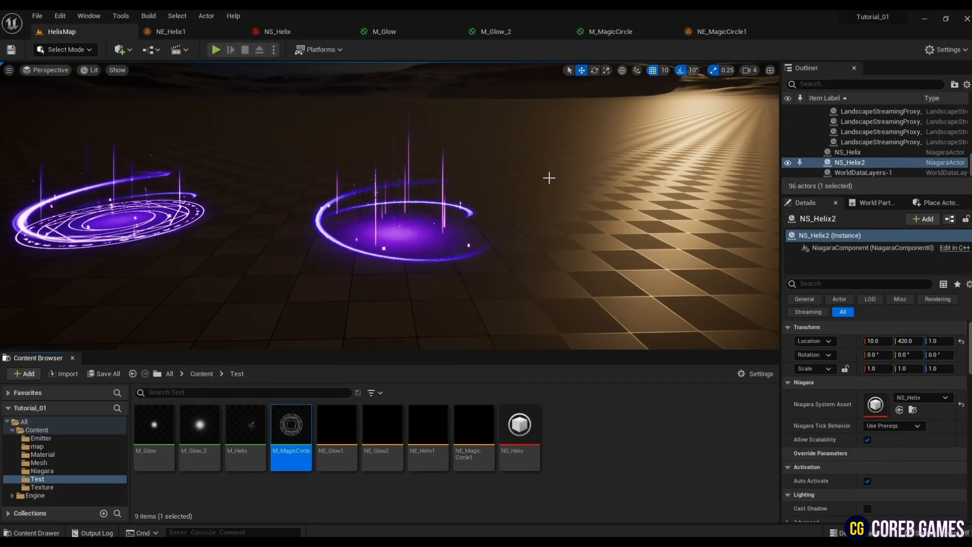
{"action": "left_click", "coordinate": [719, 31]}
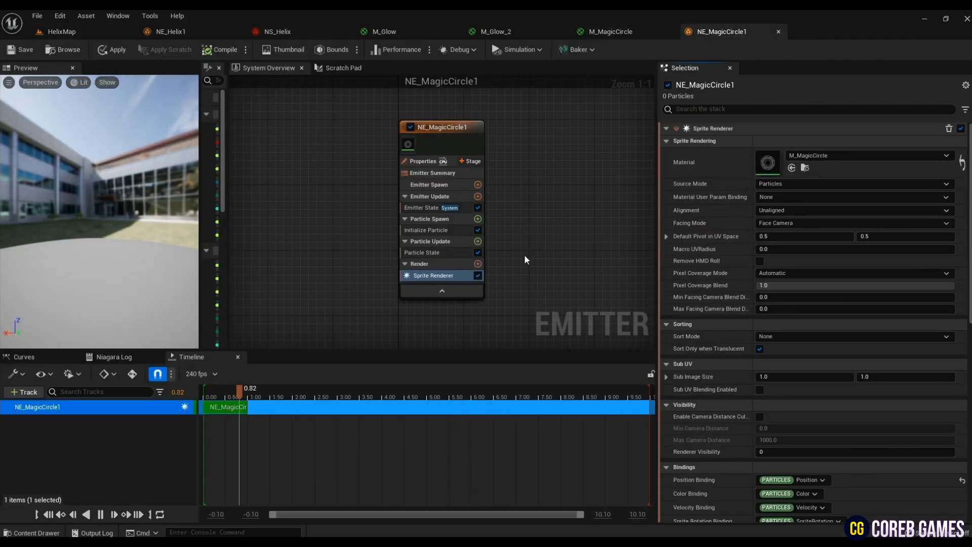
- Add a Spawn Burst Instantaneous module to Emitter Update and give Initialize Particle a uniform sprite size of 450
{"action": "left_click", "coordinate": [478, 196]}
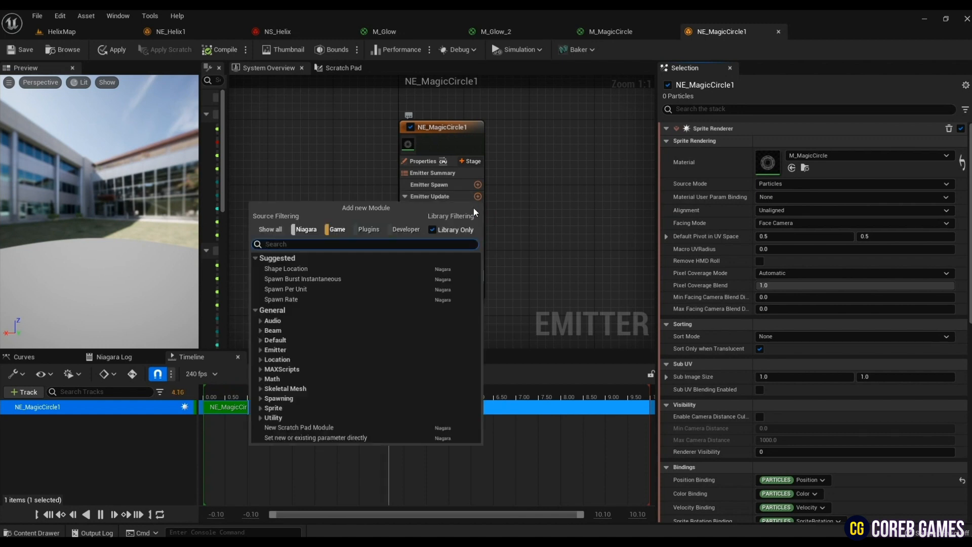
{"action": "left_click", "coordinate": [344, 281]}
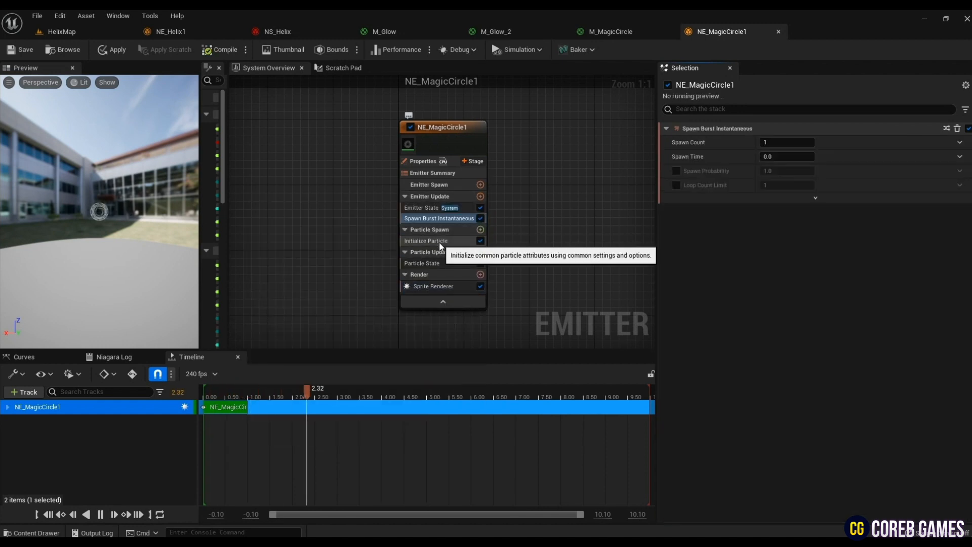
{"action": "left_click", "coordinate": [441, 241]}
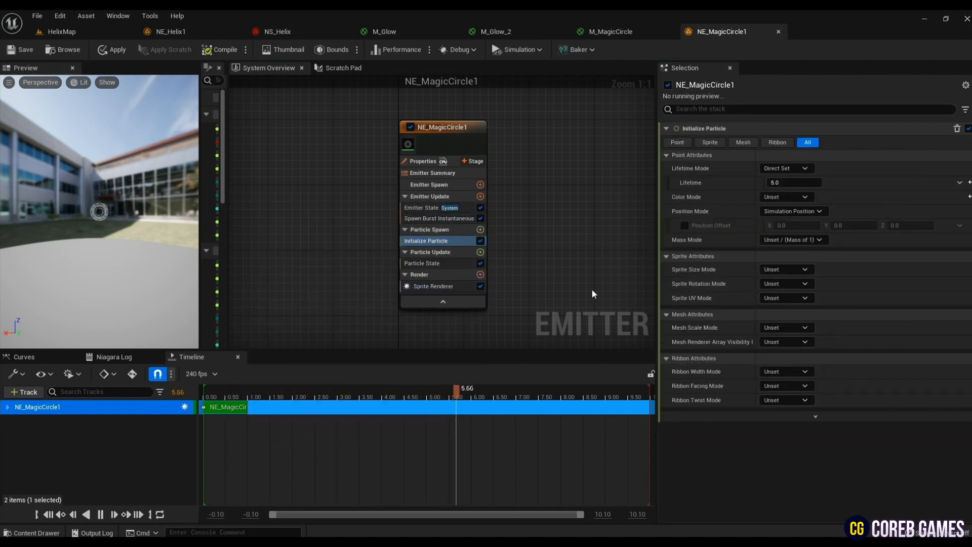
{"action": "left_click", "coordinate": [796, 269]}
{"action": "left_click", "coordinate": [804, 301]}
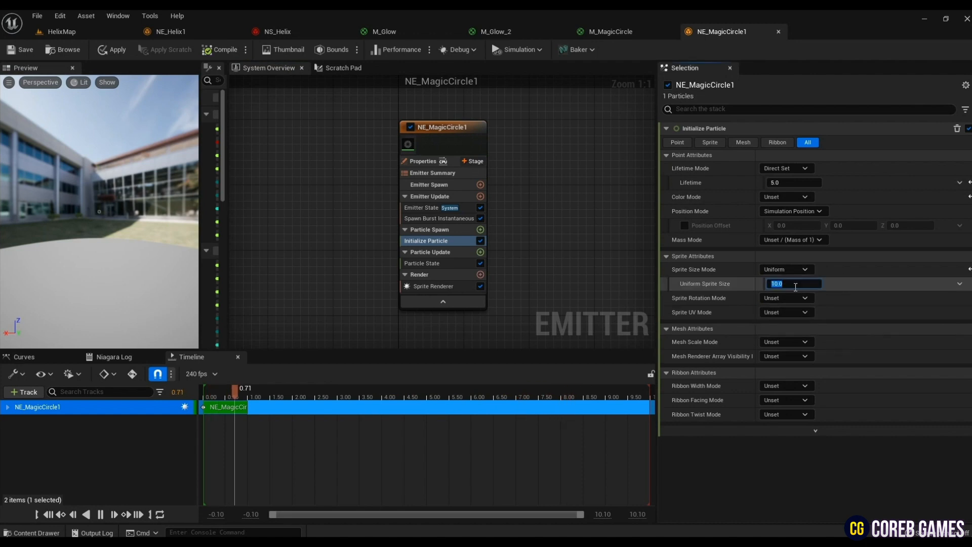
- Add a Color module to Particle Update and drive its color with Color from Curve
{"action": "left_click", "coordinate": [480, 252]}
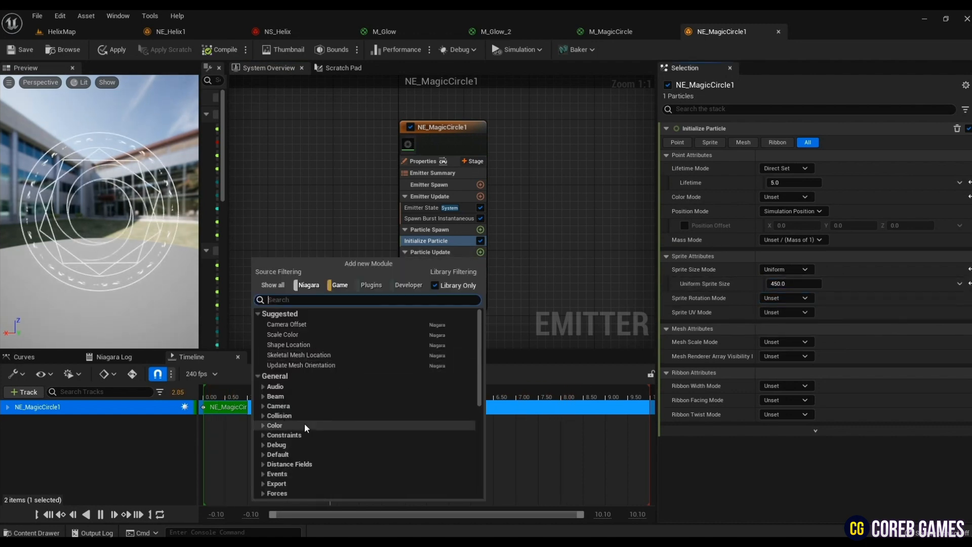
{"action": "type", "text": "colo"}
{"action": "left_click", "coordinate": [337, 357]}
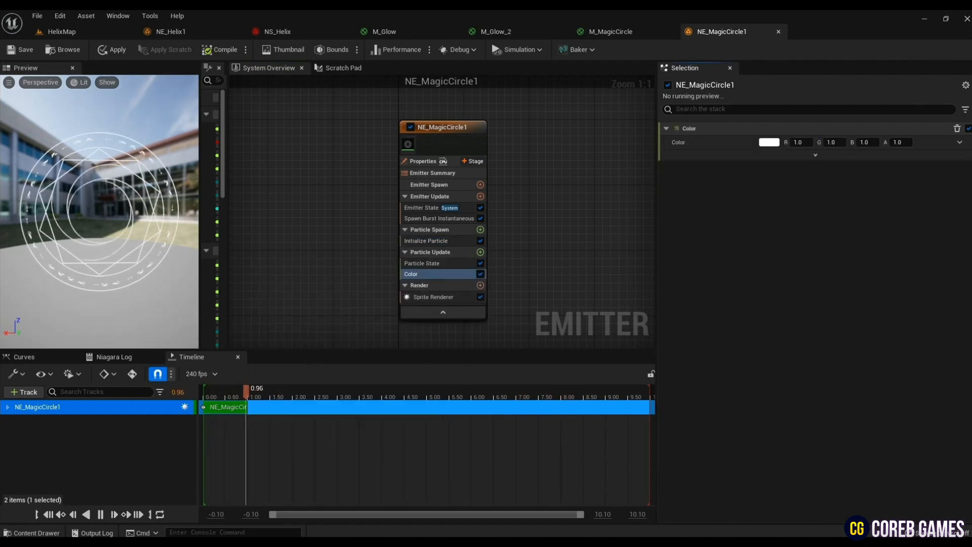
{"action": "left_click", "coordinate": [960, 142]}
{"action": "left_click", "coordinate": [774, 209]}
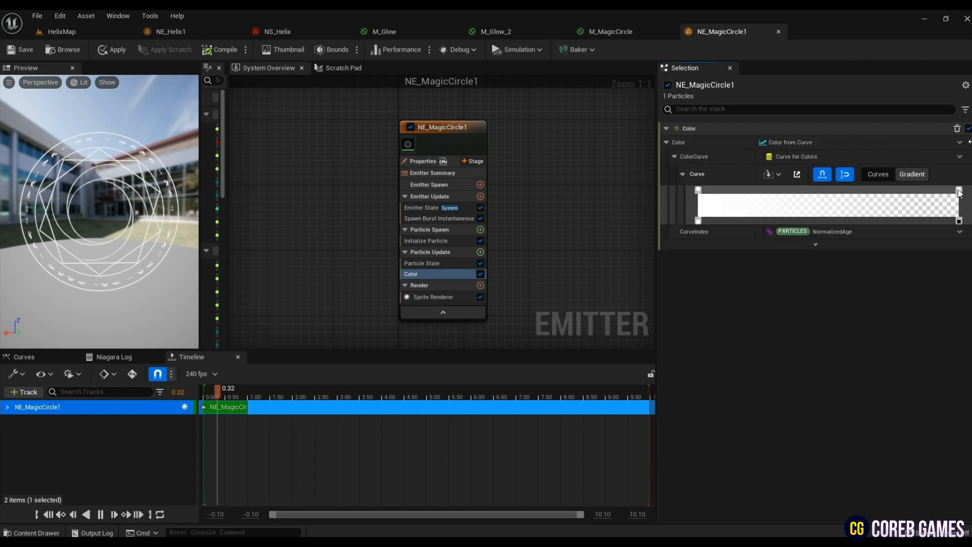
- Remove the gradient's transparent end key, recolor its start key magenta-purple, and set all Scale Color components and Scale Alpha to 0.5
{"action": "double_click", "coordinate": [958, 222]}
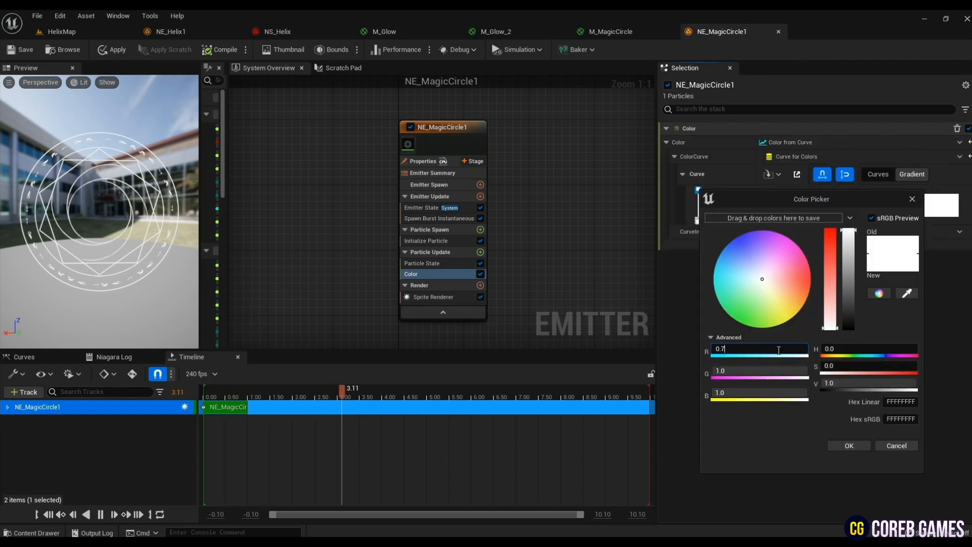
{"action": "key", "text": "Tab"}
{"action": "type", "text": "0"}
{"action": "key", "text": "Tab"}
{"action": "type", "text": "5"}
{"action": "key", "text": "Tab"}
{"action": "left_click", "coordinate": [848, 447]}
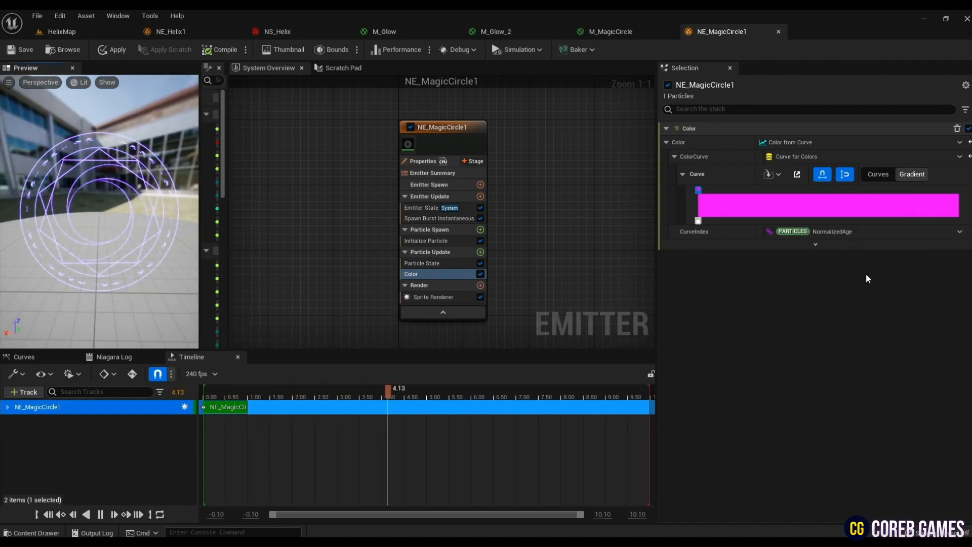
{"action": "left_click", "coordinate": [815, 245]}
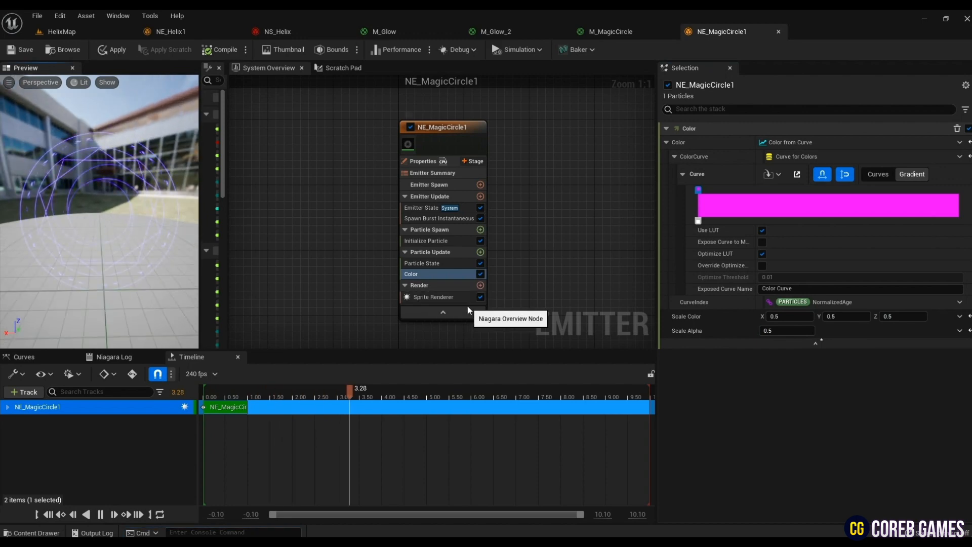
- Set the Sprite Renderer of NE_MagicCircle1 to Custom Alignment with the Custom Facing Vector facing mode
{"action": "left_click", "coordinate": [435, 297]}
{"action": "left_click", "coordinate": [817, 210]}
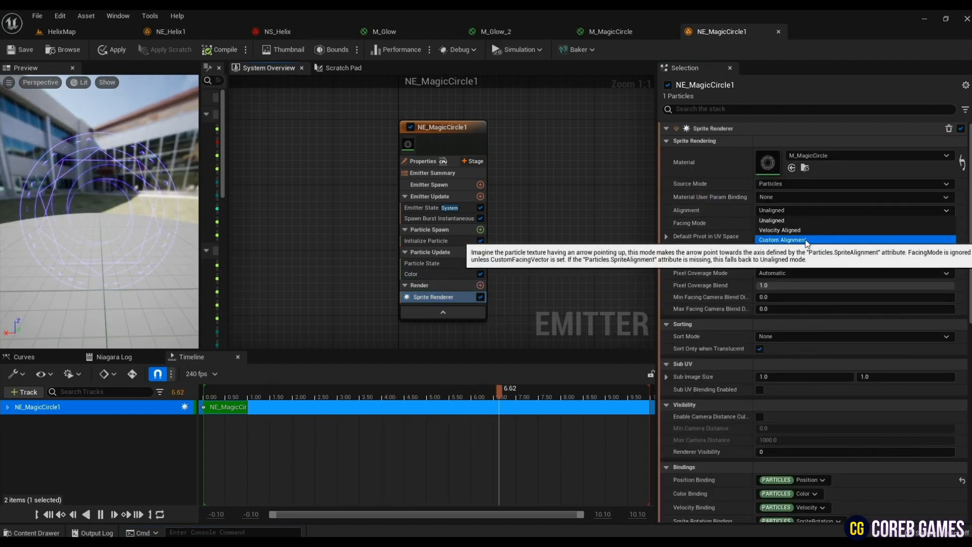
{"action": "left_click", "coordinate": [806, 240]}
{"action": "left_click", "coordinate": [817, 223]}
{"action": "left_click", "coordinate": [791, 253]}
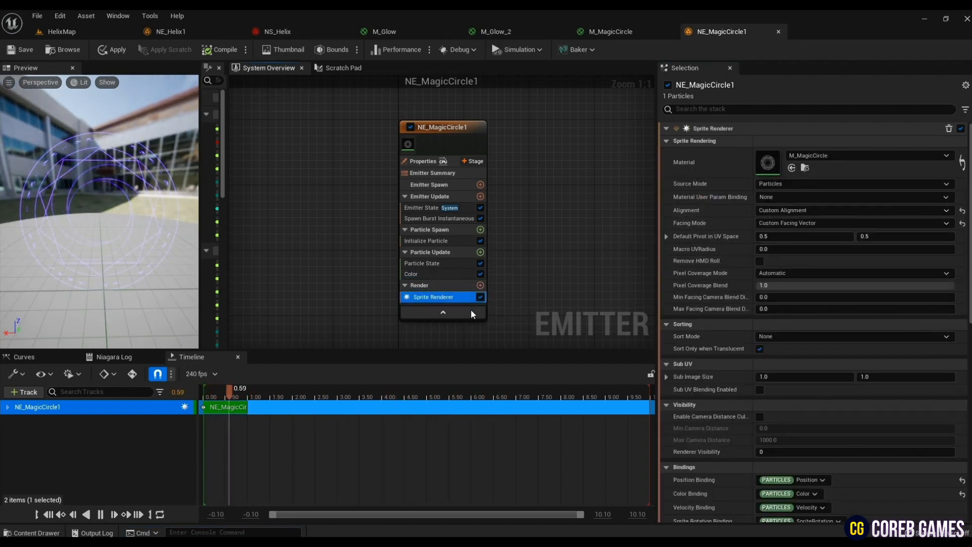
- Add Align Sprite to Mesh Orientation to Particle Update and set its first orientation vector to 0, 0, 1
{"action": "left_click", "coordinate": [480, 252]}
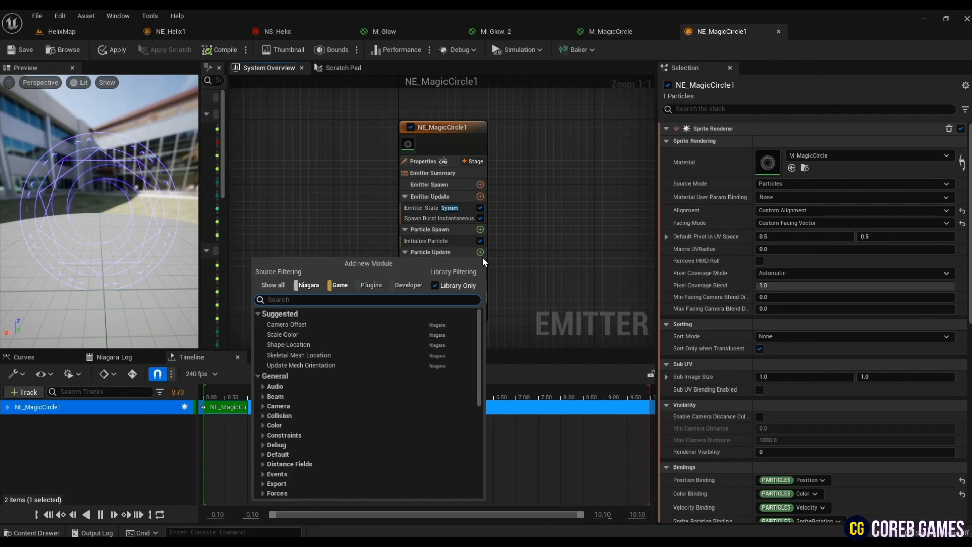
{"action": "type", "text": "ali"}
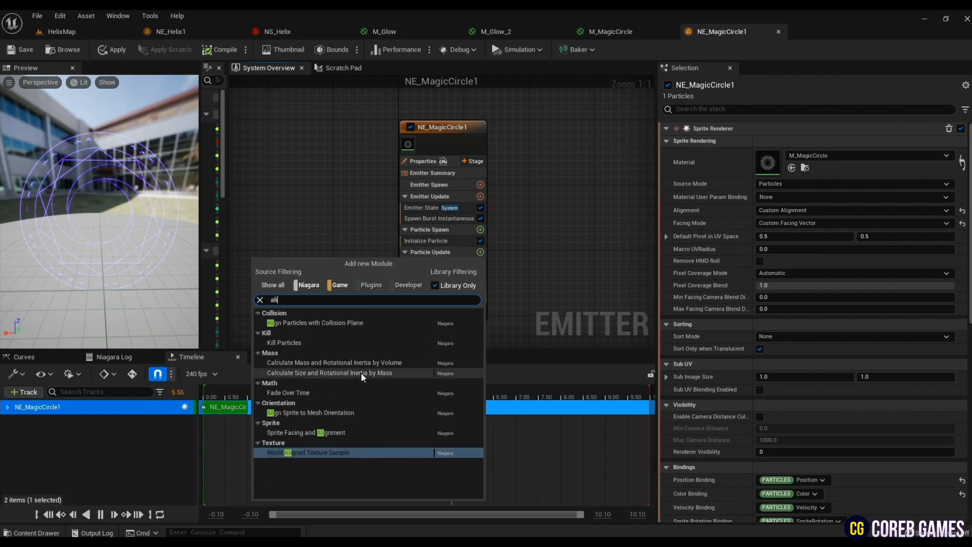
{"action": "left_click", "coordinate": [357, 413]}
{"action": "left_click", "coordinate": [786, 155]}
{"action": "type", "text": "0"}
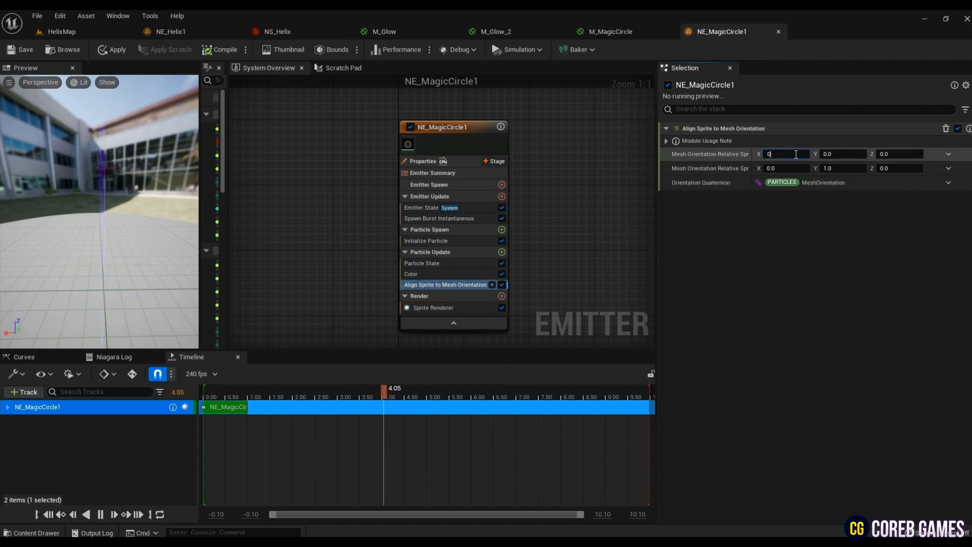
{"action": "key", "text": "Tab"}
{"action": "scroll", "coordinate": [62, 260], "scroll_direction": "up", "scroll_amount": 3}
{"action": "left_click_drag", "start_coordinate": [62, 260], "coordinate": [62, 248]}
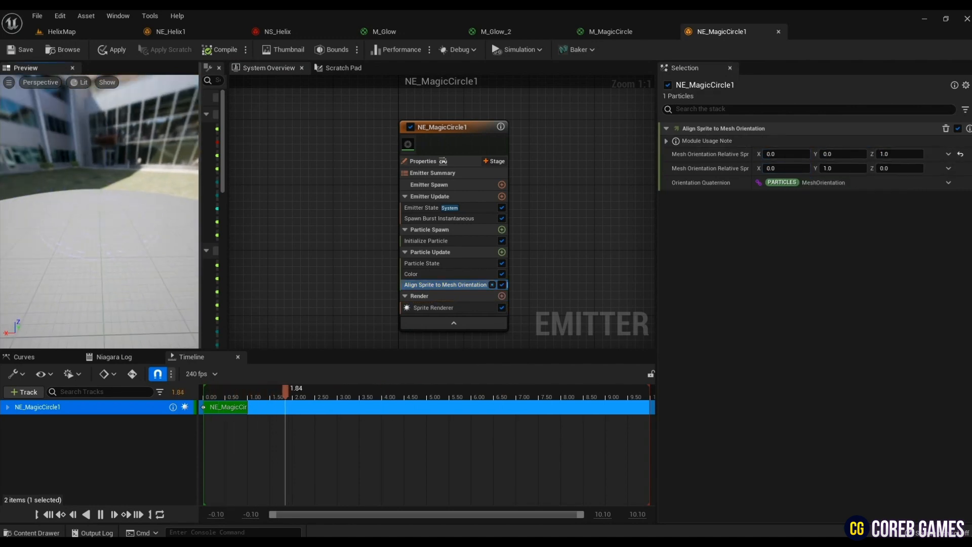
- Add the NE Magic Circle 1 parent emitter to NS_Helix, place its node beside NE_Glow2001, and save the system
{"action": "left_click", "coordinate": [291, 29]}
{"action": "right_click", "coordinate": [481, 193]}
{"action": "left_click", "coordinate": [499, 213]}
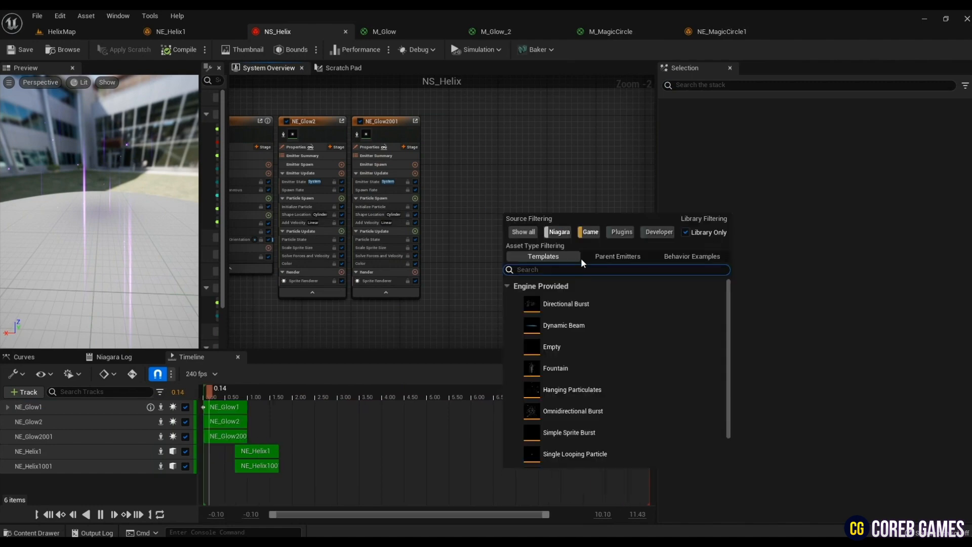
{"action": "left_click", "coordinate": [612, 257]}
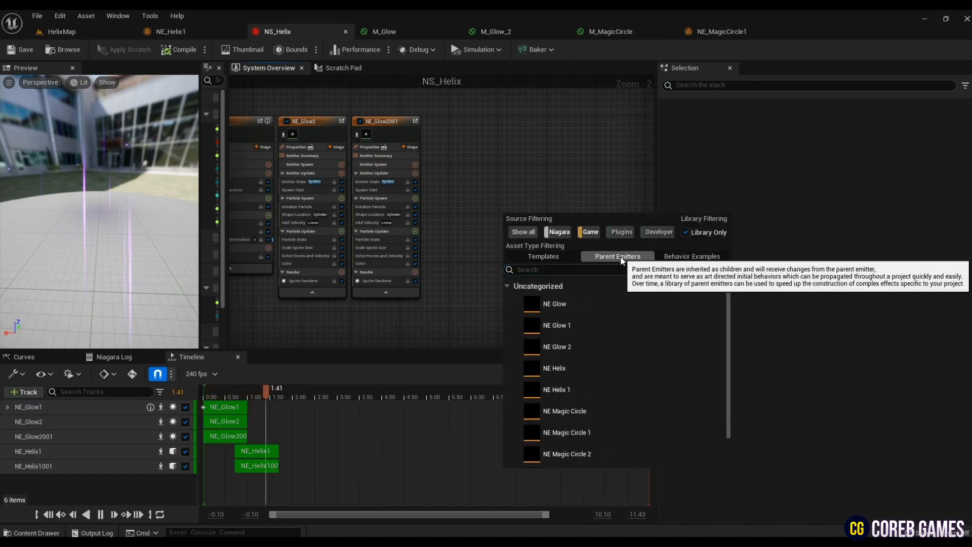
{"action": "double_click", "coordinate": [587, 430]}
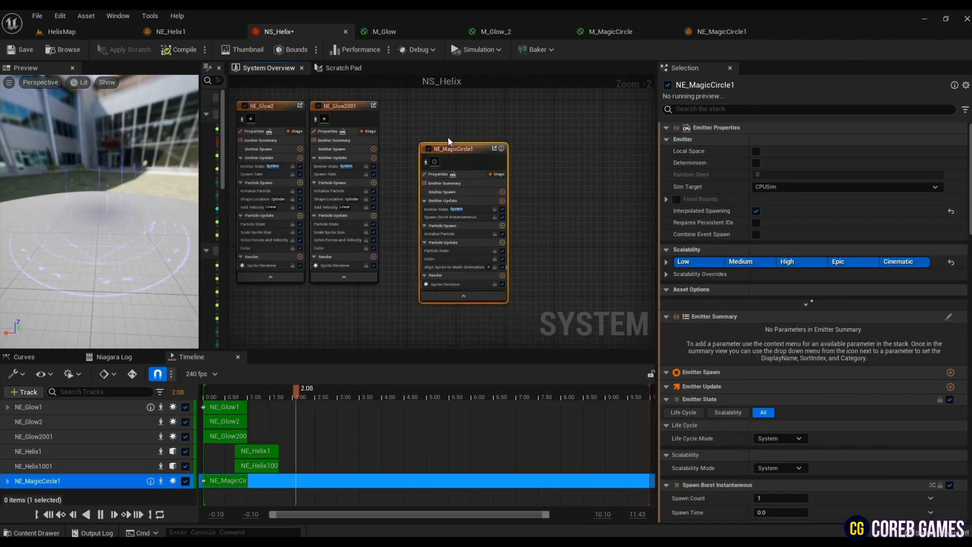
{"action": "left_click_drag", "start_coordinate": [452, 149], "coordinate": [415, 106]}
{"action": "mouse_move", "coordinate": [135, 237]}
{"action": "left_mouse_down"}
{"action": "mouse_move", "coordinate": [127, 230]}
{"action": "mouse_move", "coordinate": [134, 237]}
{"action": "left_mouse_up"}
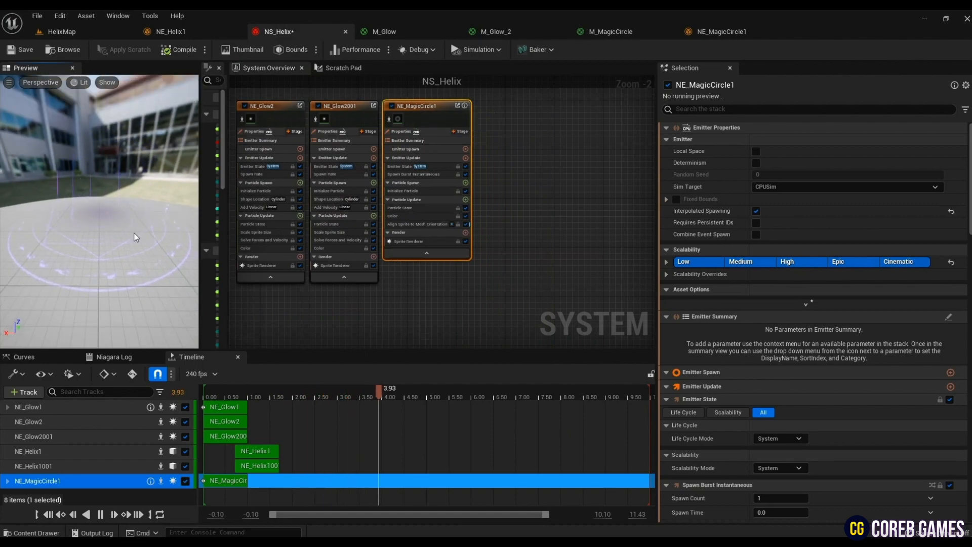
{"action": "left_click", "coordinate": [22, 51]}
- Delete the NS_Helix actor from HelixMap, keeping only NS_Helix2
{"action": "left_click", "coordinate": [62, 31]}
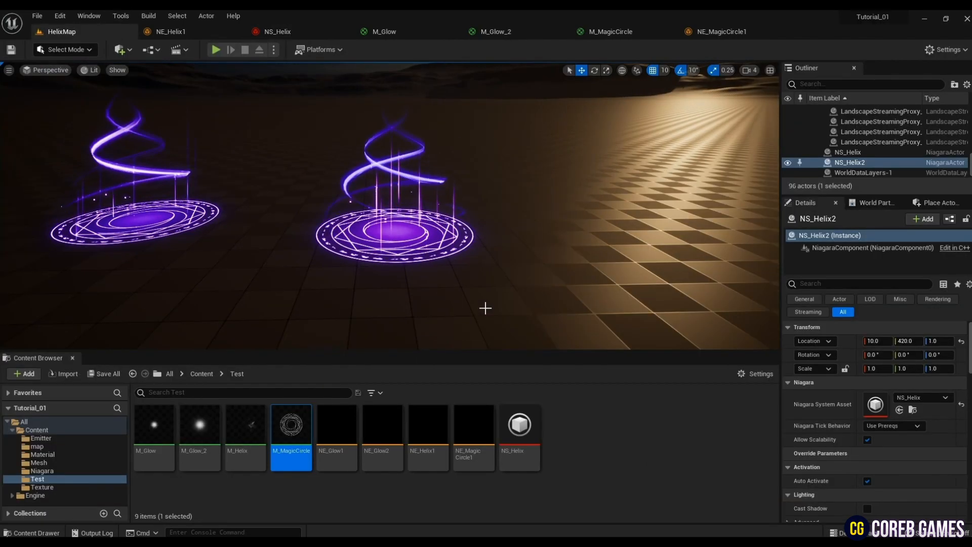
{"action": "right_click_drag", "start_coordinate": [485, 307], "coordinate": [485, 284]}
{"action": "left_click", "coordinate": [121, 240]}
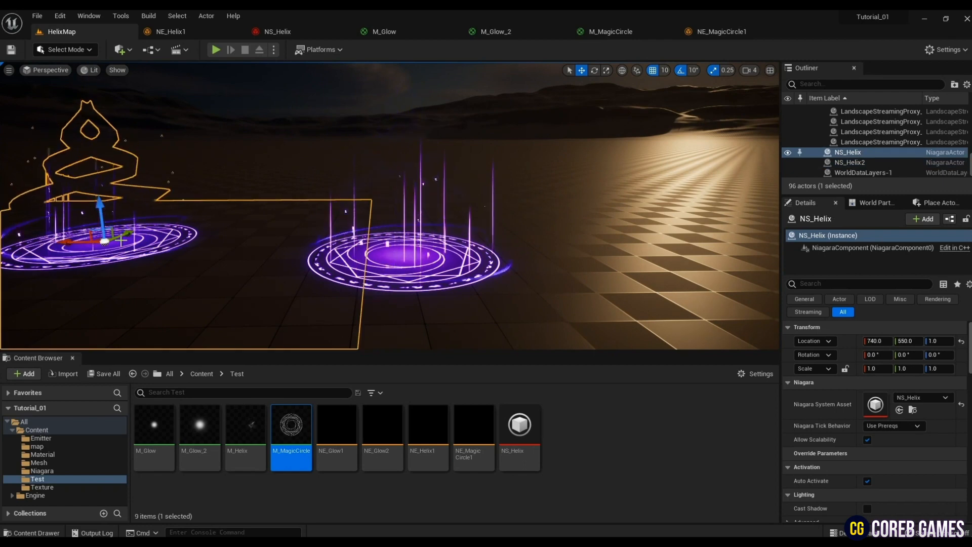
{"action": "key", "text": "Delete"}
- Examine the remaining helix effect in HelixMap from near, far and steeper viewing angles
{"action": "scroll", "coordinate": [460, 282], "scroll_direction": "down", "scroll_amount": 1}
{"action": "right_click_drag", "start_coordinate": [460, 283], "coordinate": [477, 297]}
{"action": "key", "text": "s"}
{"action": "key", "text": "w"}
{"action": "key", "text": "s"}
{"action": "key", "text": "w"}
{"action": "key", "text": "s"}
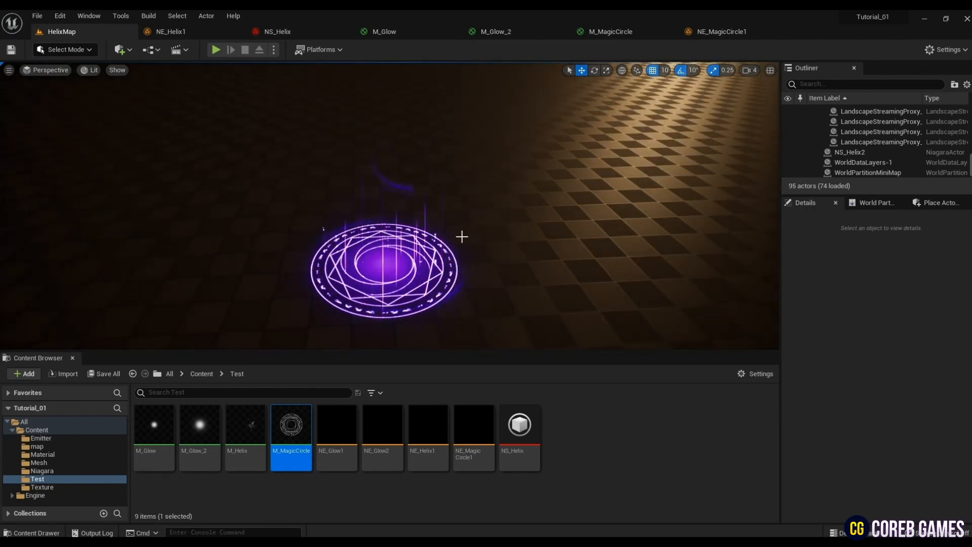
{"action": "key", "text": "w"}
{"action": "right_click_drag", "start_coordinate": [462, 237], "coordinate": [462, 202]}
{"action": "key", "text": "s"}
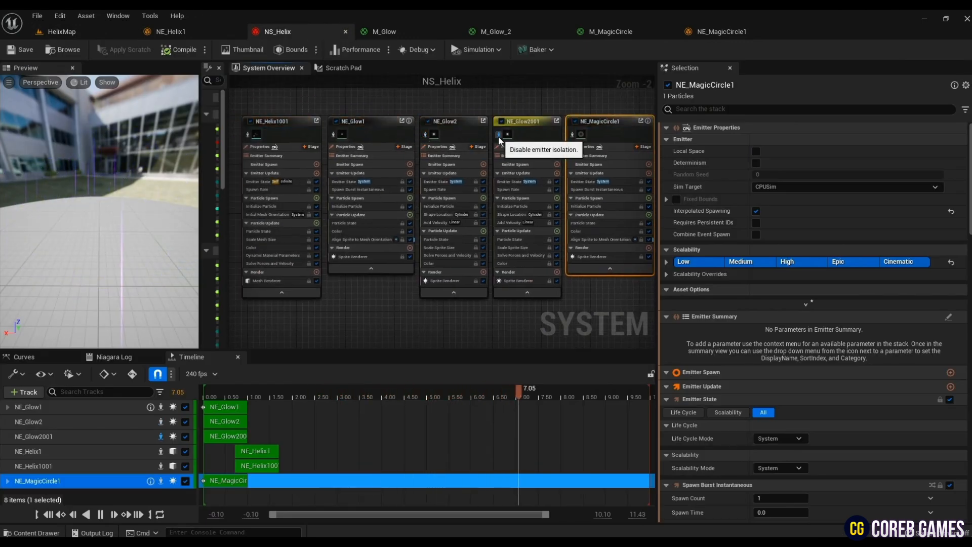
- Disable isolation of NE_Glow2001 in NS_Helix and set its Sprite Renderer to Custom Alignment and Custom Facing Vector
{"action": "left_click", "coordinate": [500, 137]}
{"action": "left_click", "coordinate": [519, 280]}
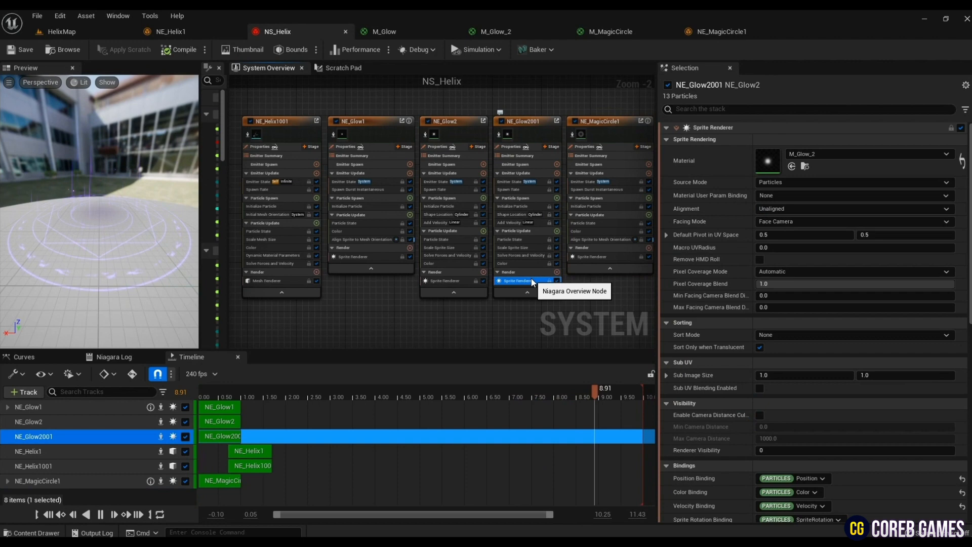
{"action": "left_click", "coordinate": [765, 208]}
{"action": "left_click", "coordinate": [783, 238]}
{"action": "left_click", "coordinate": [788, 221]}
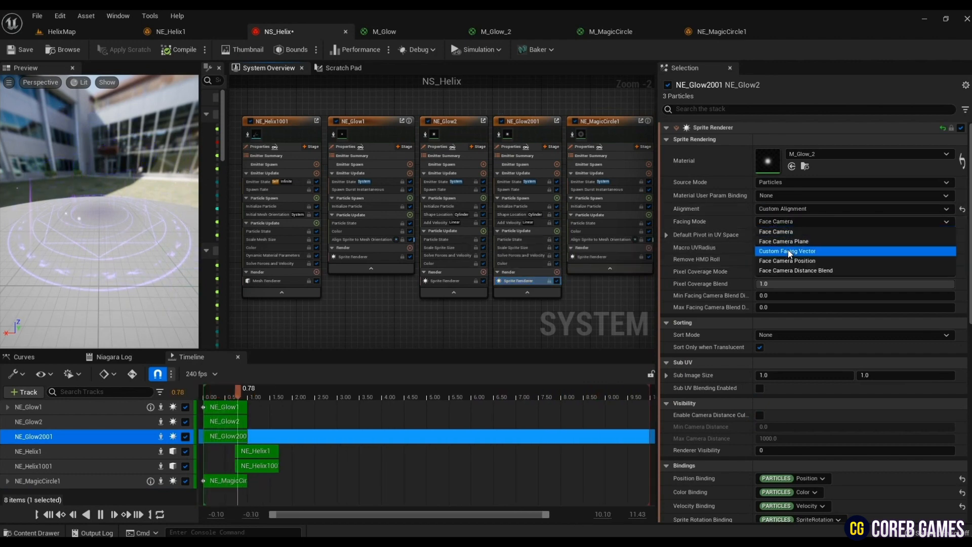
{"action": "left_click", "coordinate": [788, 251]}
- Add Align Sprite to Mesh Orientation to NE_Glow2001 with vectors 0, 1, 0 and 0, 0, 1, save NS_Helix, and return to HelixMap
{"action": "left_click", "coordinate": [557, 231]}
{"action": "type", "text": "ali"}
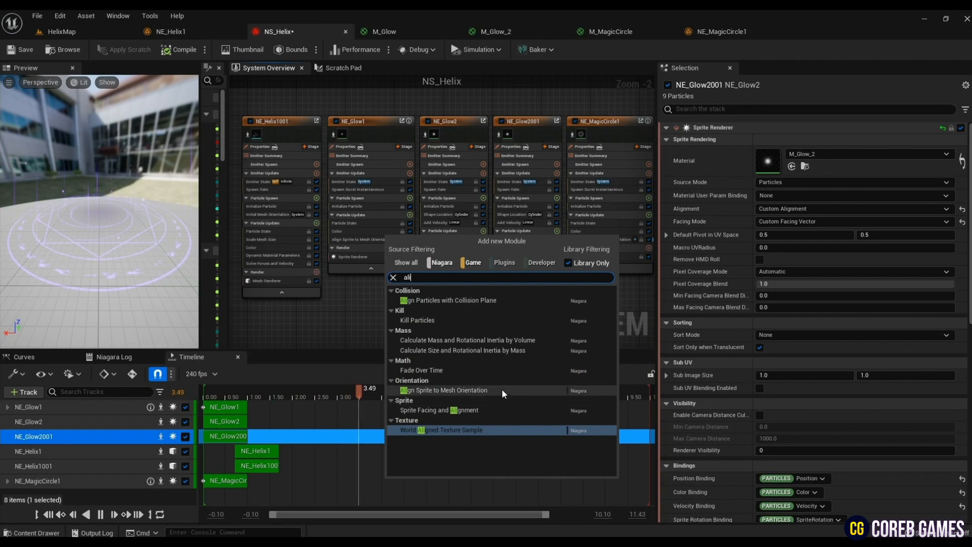
{"action": "left_click", "coordinate": [503, 390]}
{"action": "left_click", "coordinate": [786, 154]}
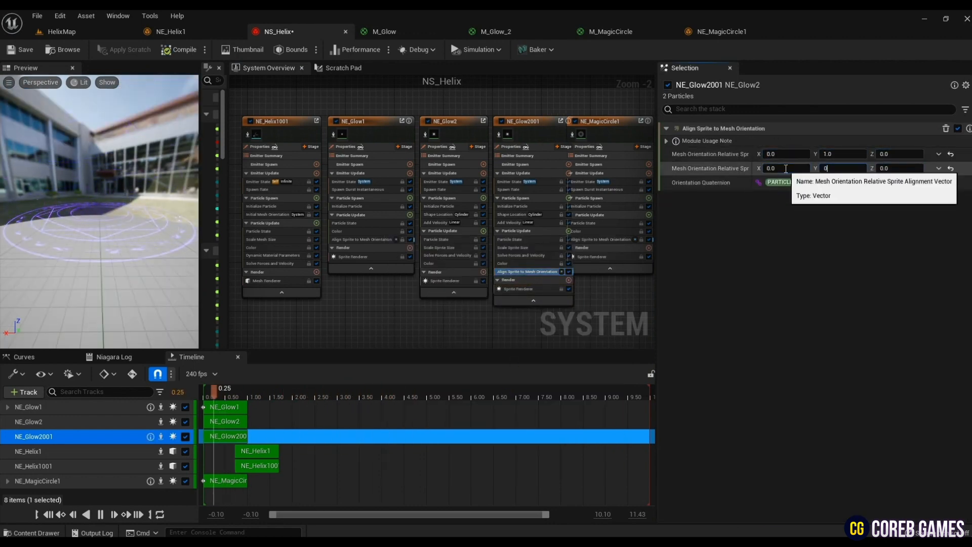
{"action": "left_click_drag", "start_coordinate": [133, 252], "coordinate": [131, 238]}
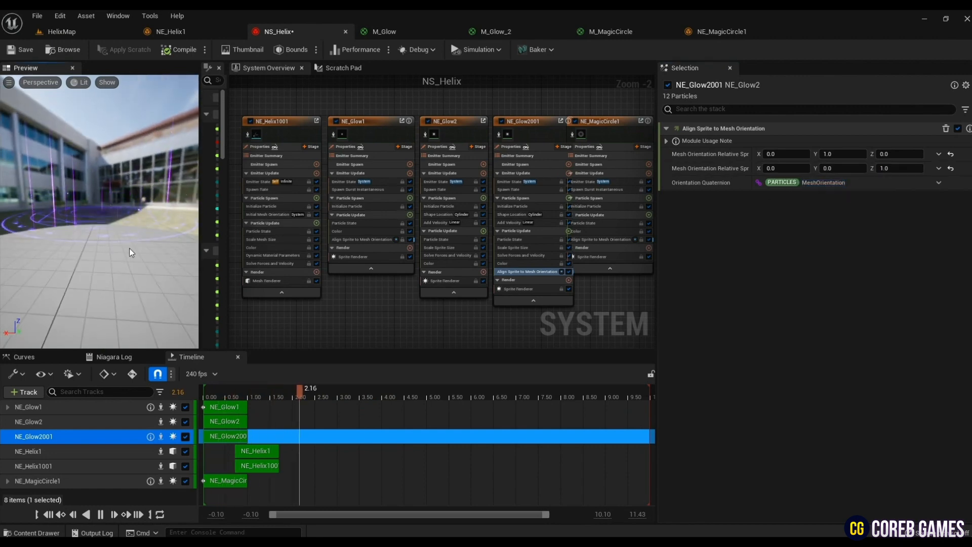
{"action": "left_click", "coordinate": [7, 53]}
{"action": "left_click", "coordinate": [93, 33]}
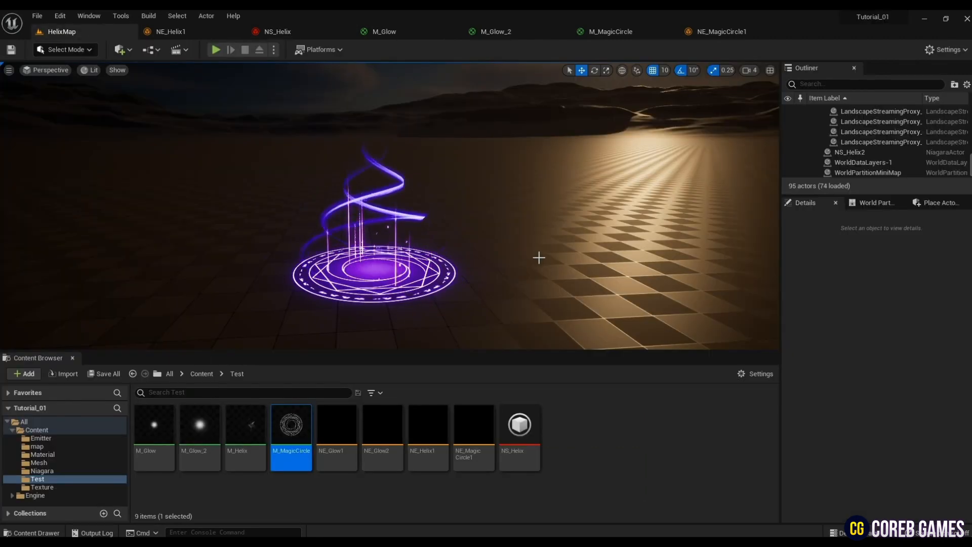